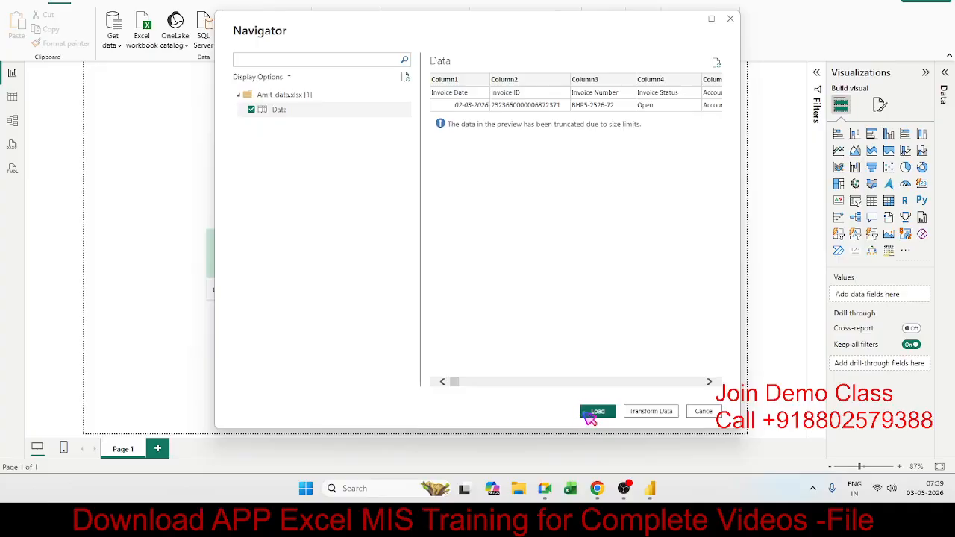
# Open the workbook's Data sheet for transformation and maximize the Power Query Editor window.
pyautogui.click(650, 411)
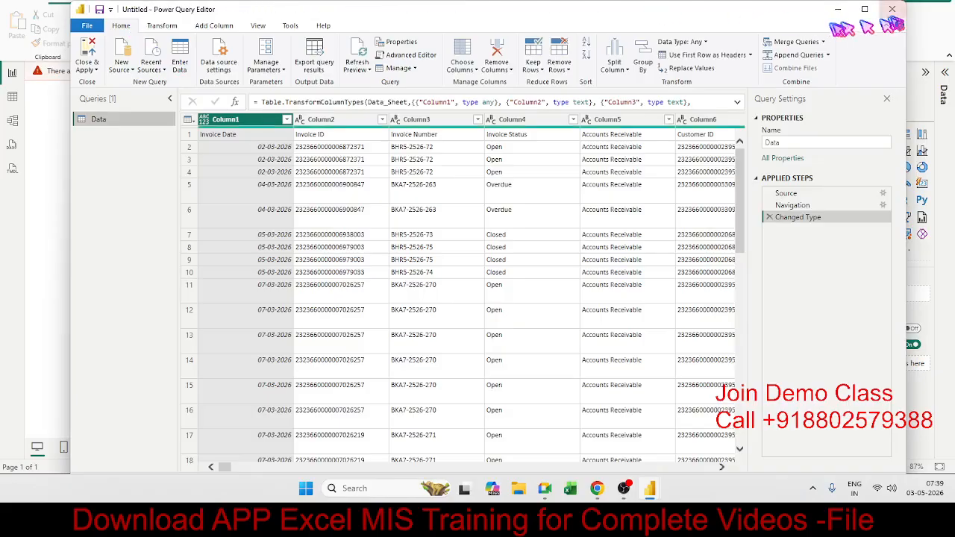
pyautogui.click(865, 9)
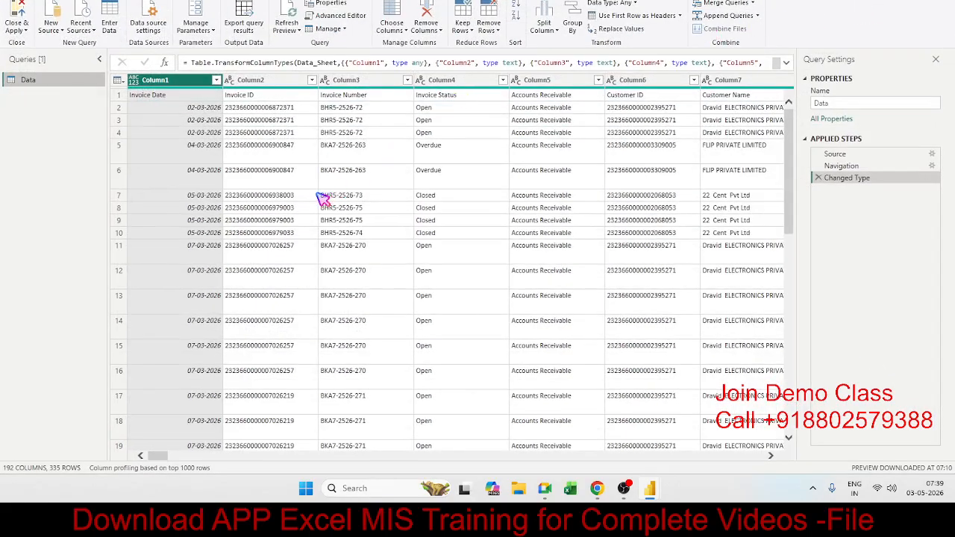
# Promote the first row of the Data query to column headers.
pyautogui.click(276, 171)
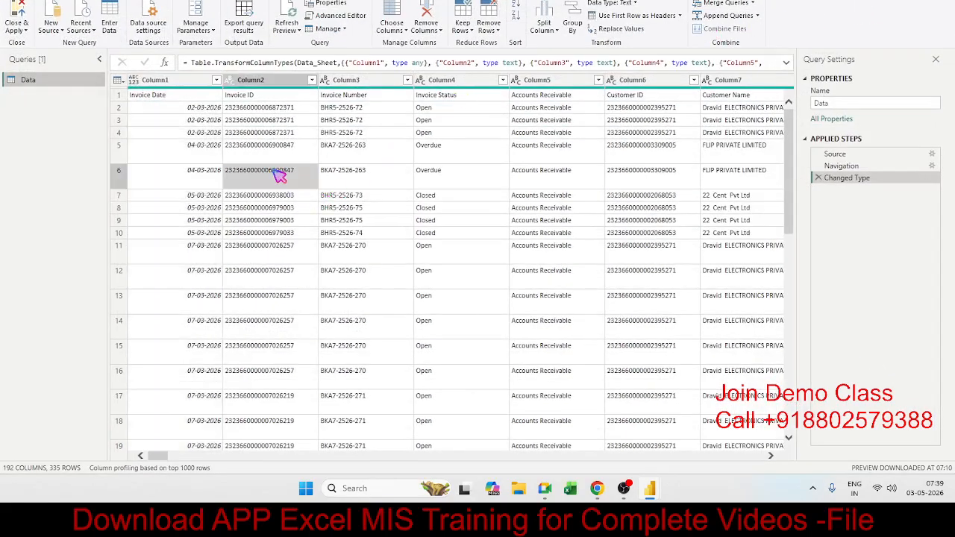
pyautogui.click(119, 97)
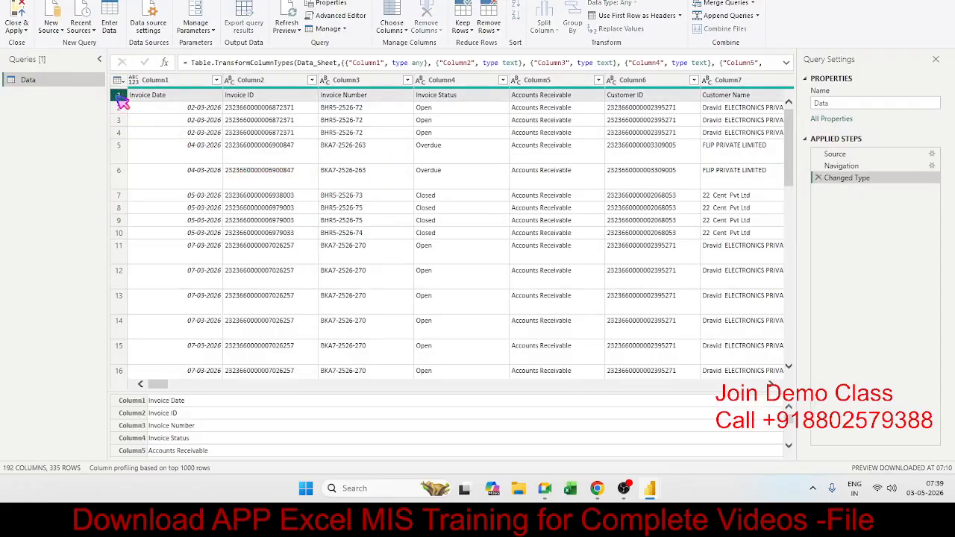
pyautogui.click(161, 94)
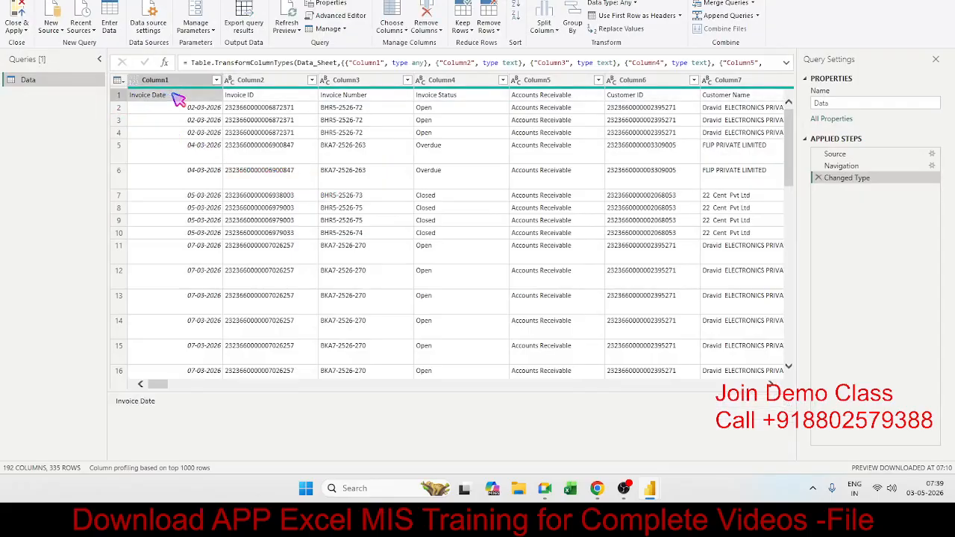
pyautogui.click(127, 97)
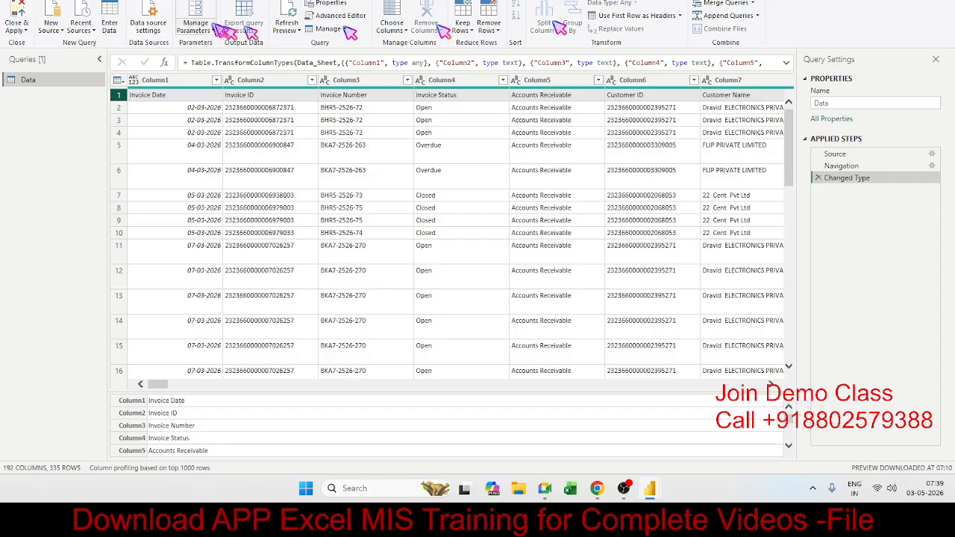
pyautogui.click(104, 2)
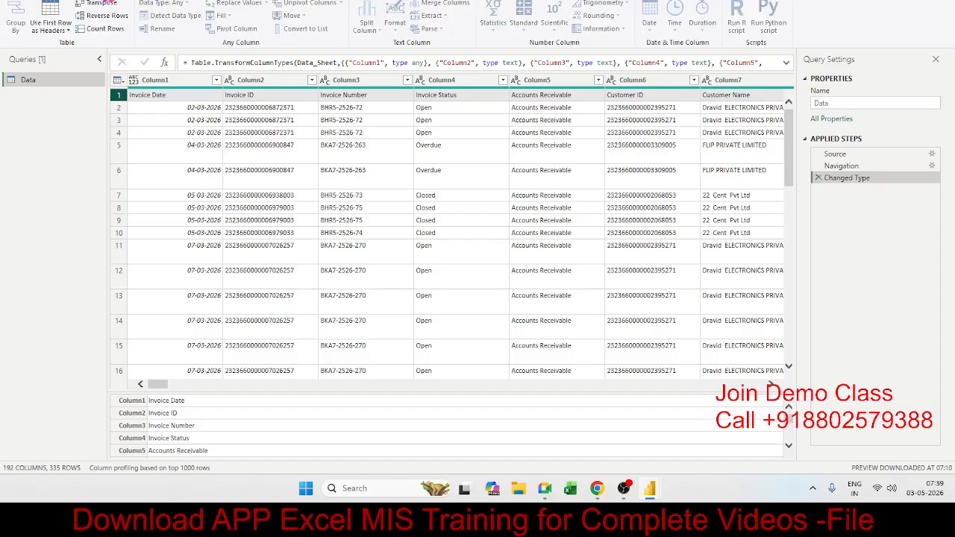
pyautogui.click(68, 24)
pyautogui.click(64, 21)
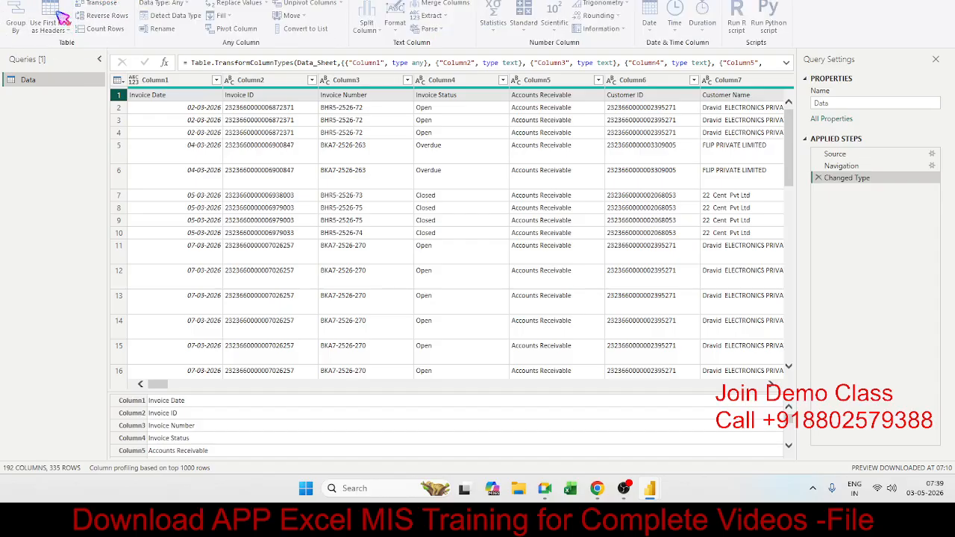
# Delete the Changed Type1 and Promoted Headers steps from the Data query's applied steps.
pyautogui.click(411, 183)
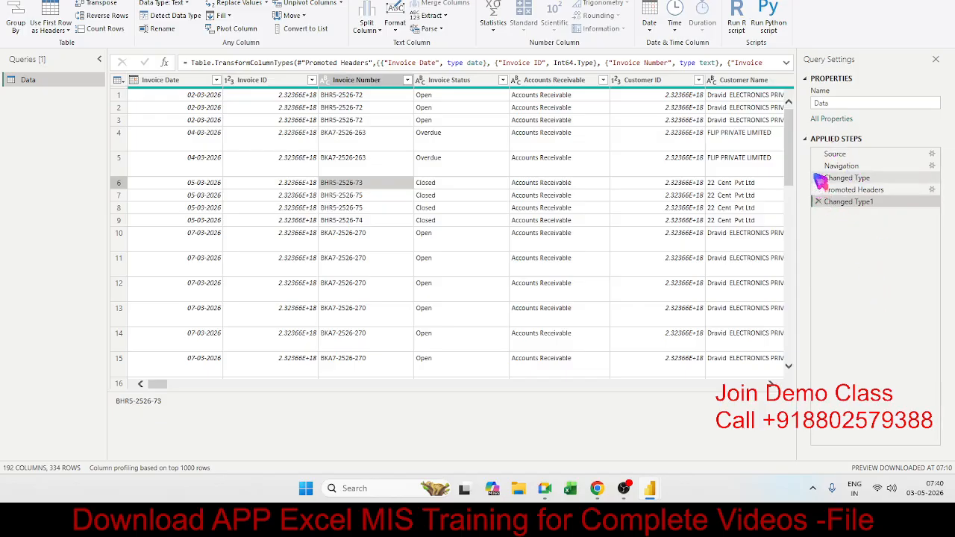
pyautogui.click(818, 202)
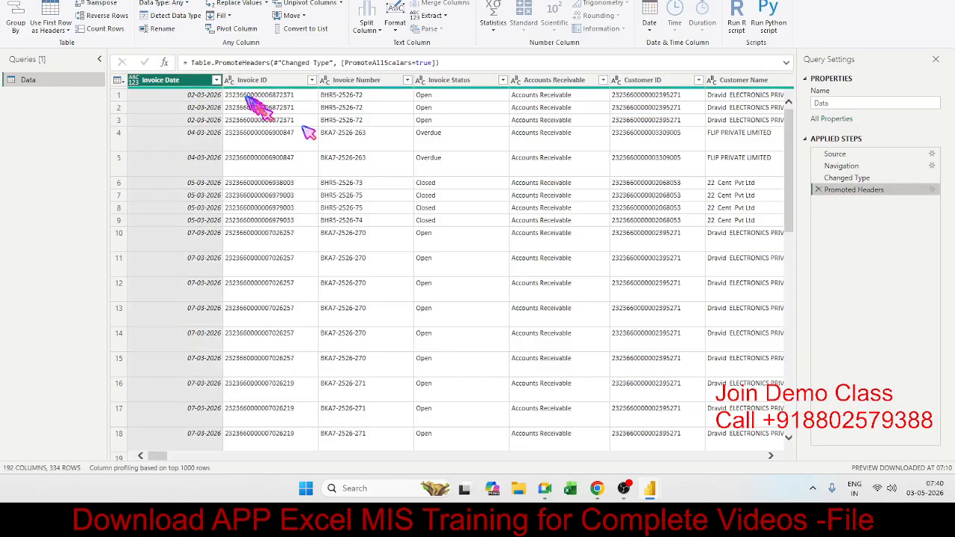
pyautogui.click(818, 191)
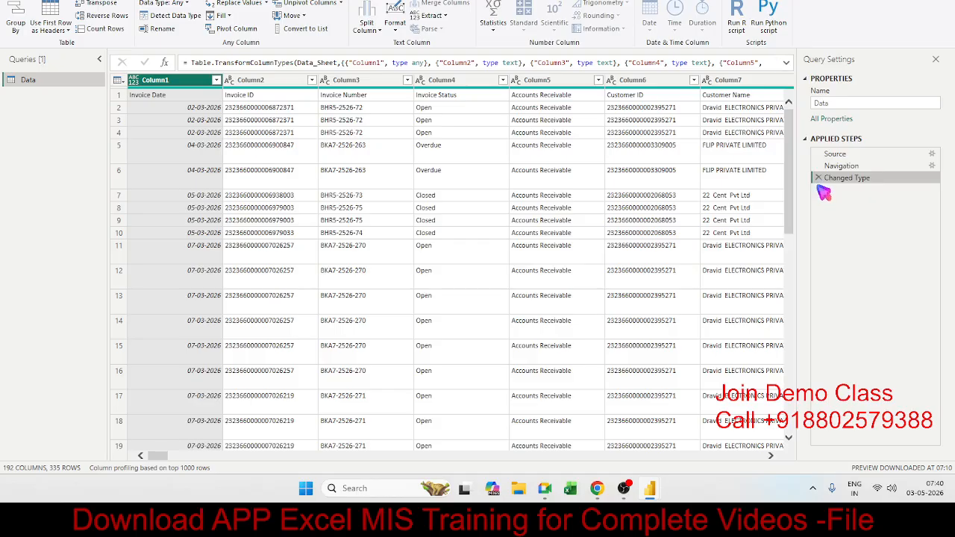
# Use the first row of the Data query as column headers again.
pyautogui.click(56, 21)
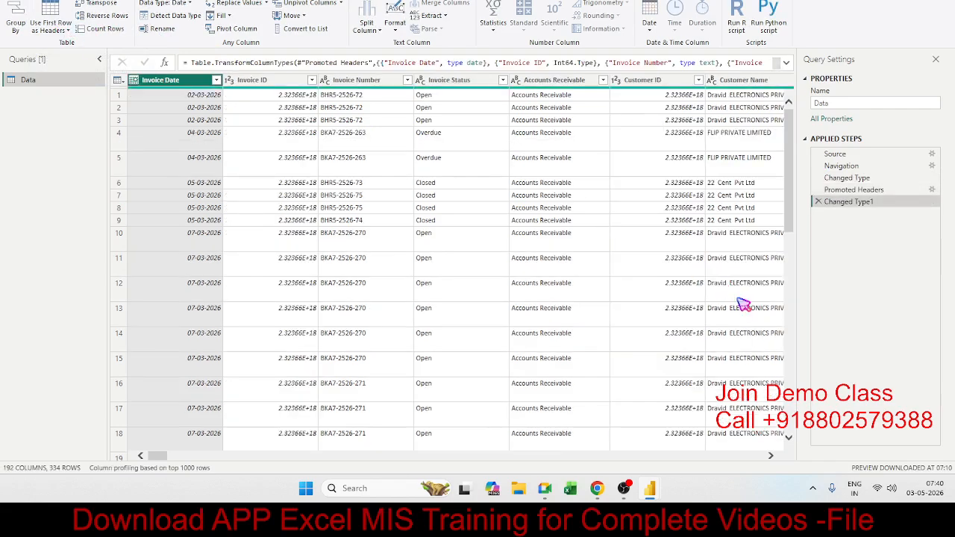
pyautogui.click(473, 184)
pyautogui.click(329, 122)
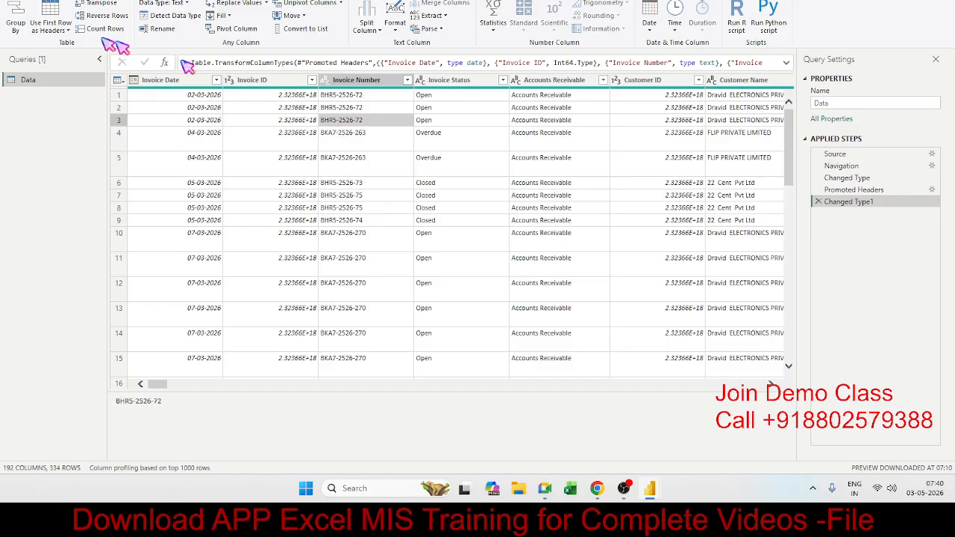
# Keep only the Invoice Date, Invoice ID, Customer ID, Customer Name, Item Total and Item Price columns in the Data query.
pyautogui.click(62, 2)
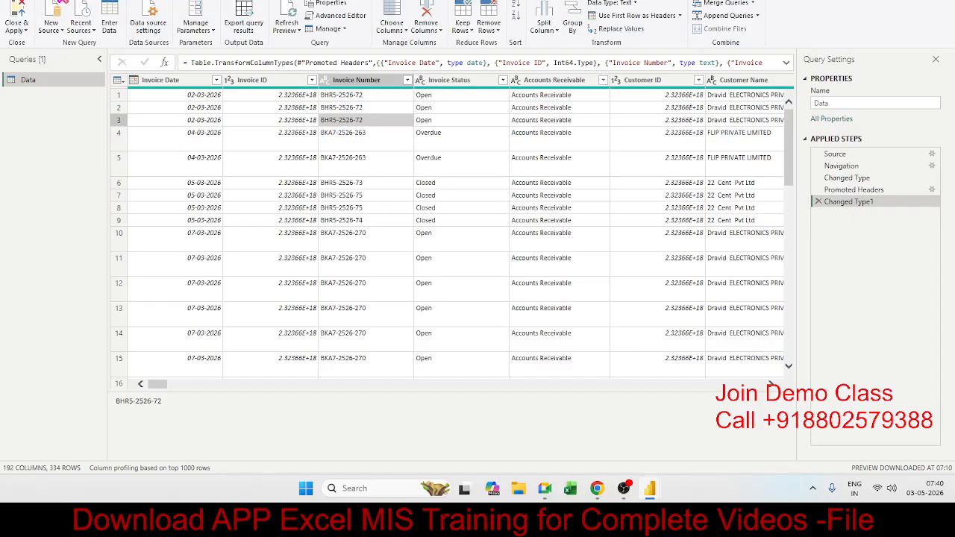
pyautogui.rightClick(355, 82)
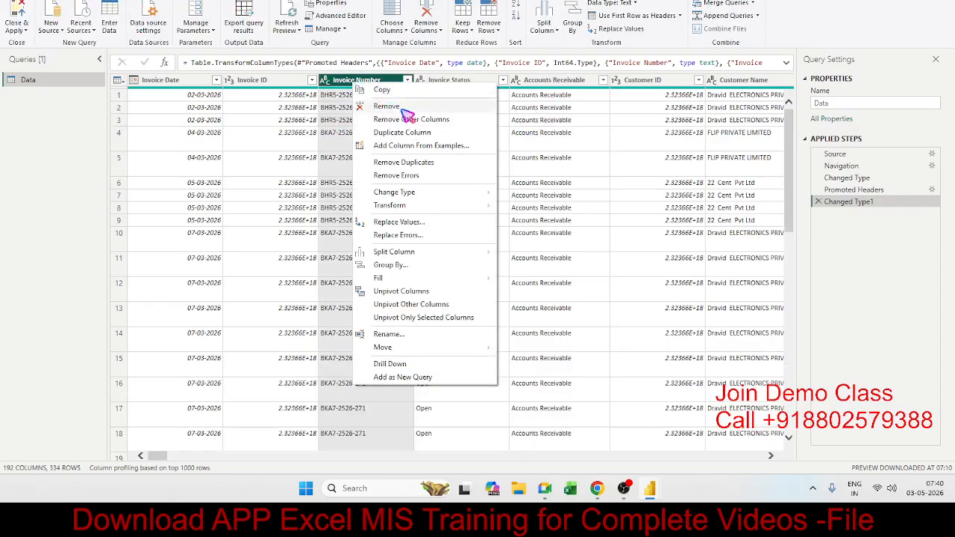
pyautogui.click(311, 132)
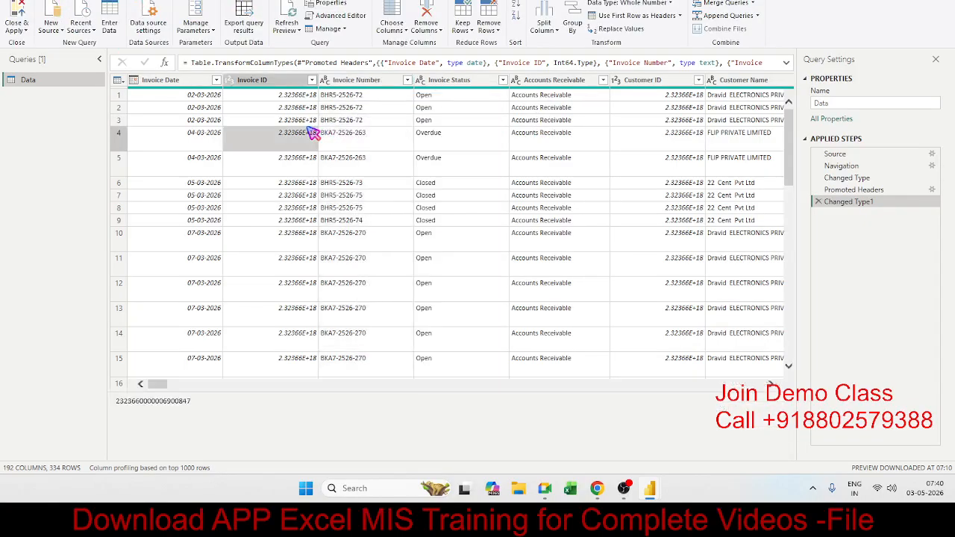
pyautogui.click(390, 14)
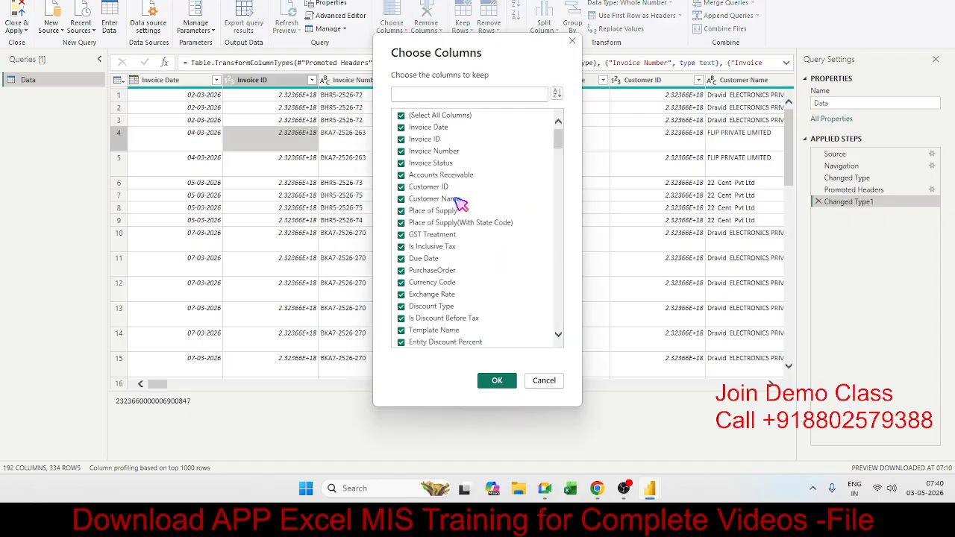
pyautogui.click(400, 116)
pyautogui.click(402, 128)
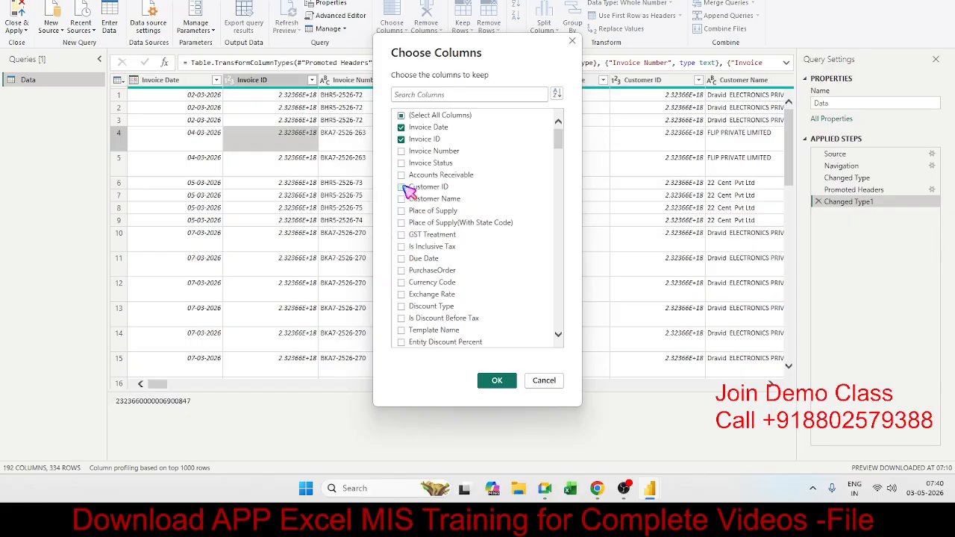
pyautogui.click(446, 97)
pyautogui.write('item')
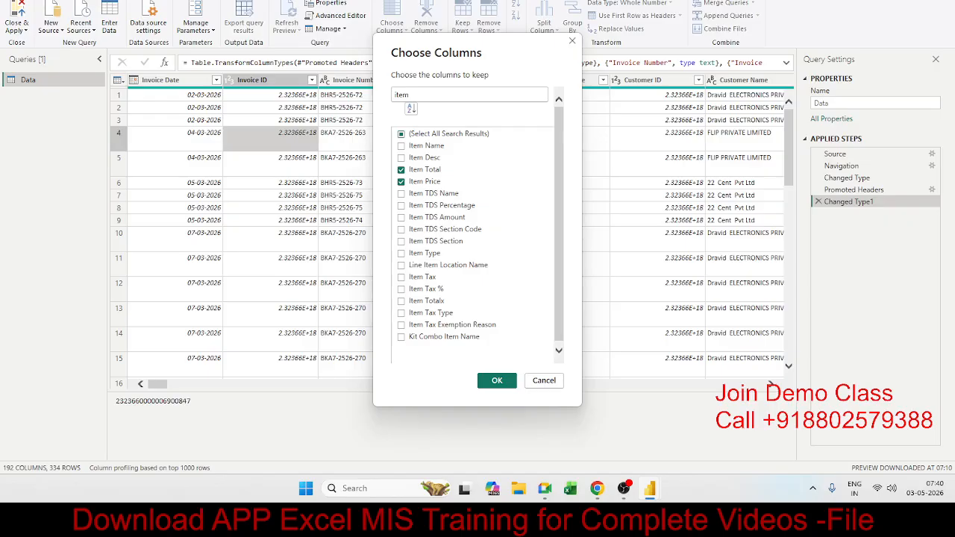
pyautogui.scroll(-1, 481, 292)
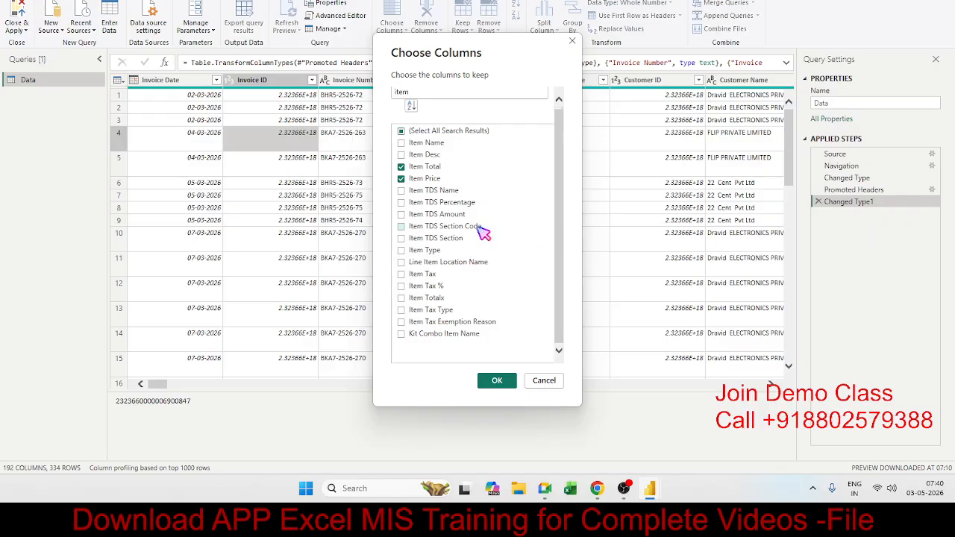
pyautogui.click(495, 383)
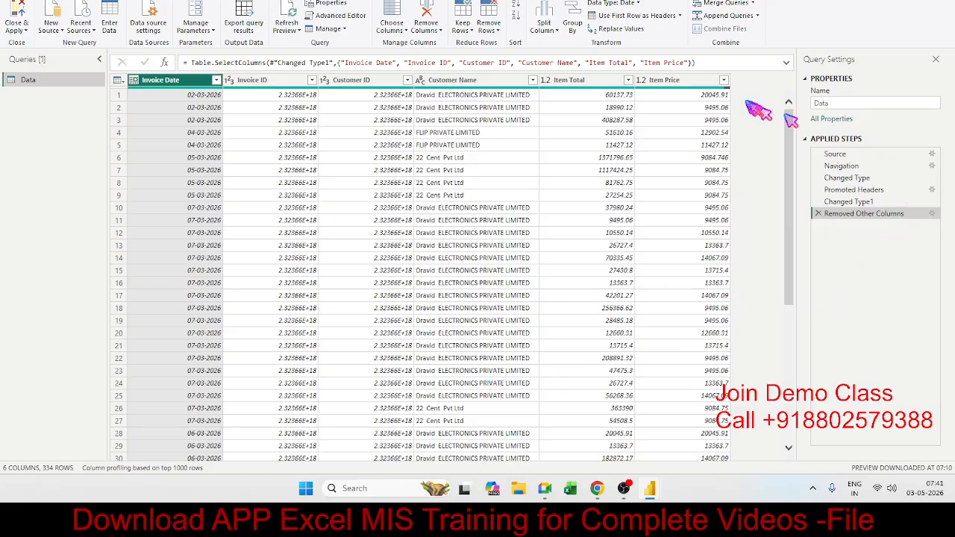
# Examine the Remove Columns options, including with the Customer ID, Customer Name and Item Total columns selected together.
pyautogui.click(697, 82)
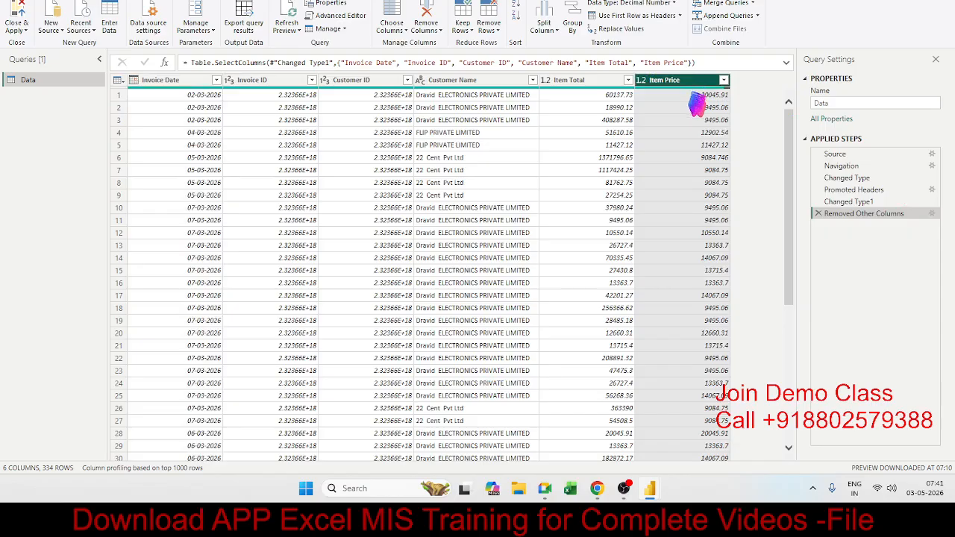
pyautogui.click(692, 107)
pyautogui.click(682, 168)
pyautogui.click(673, 83)
pyautogui.click(458, 134)
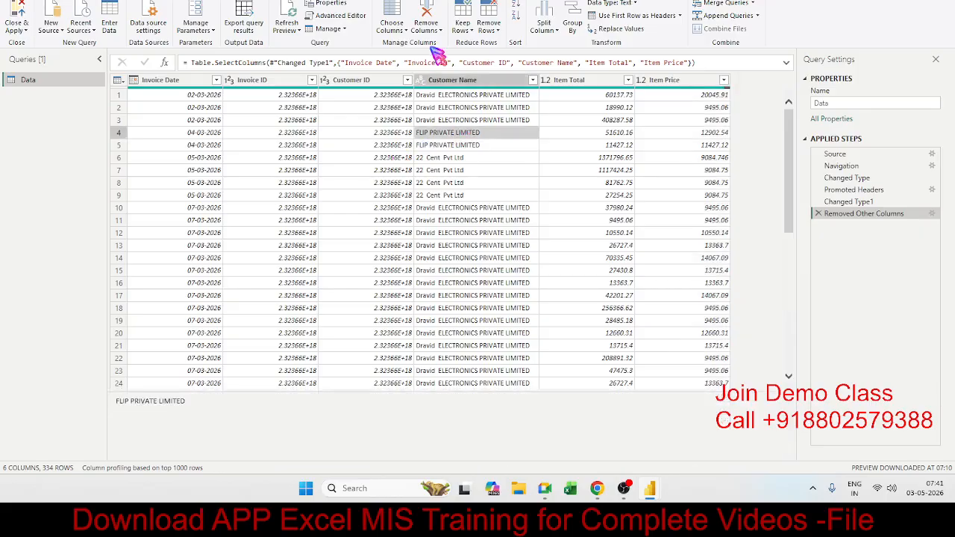
pyautogui.click(440, 33)
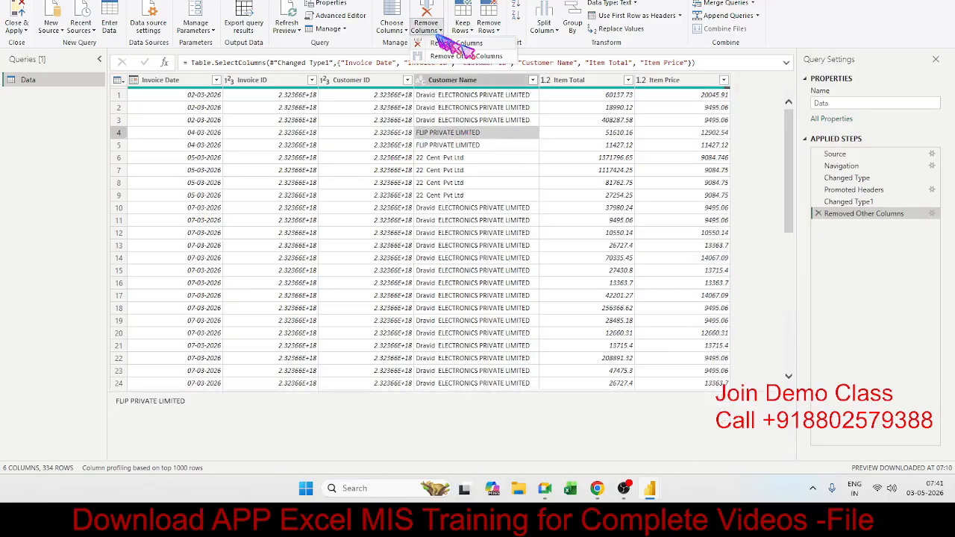
pyautogui.click(442, 141)
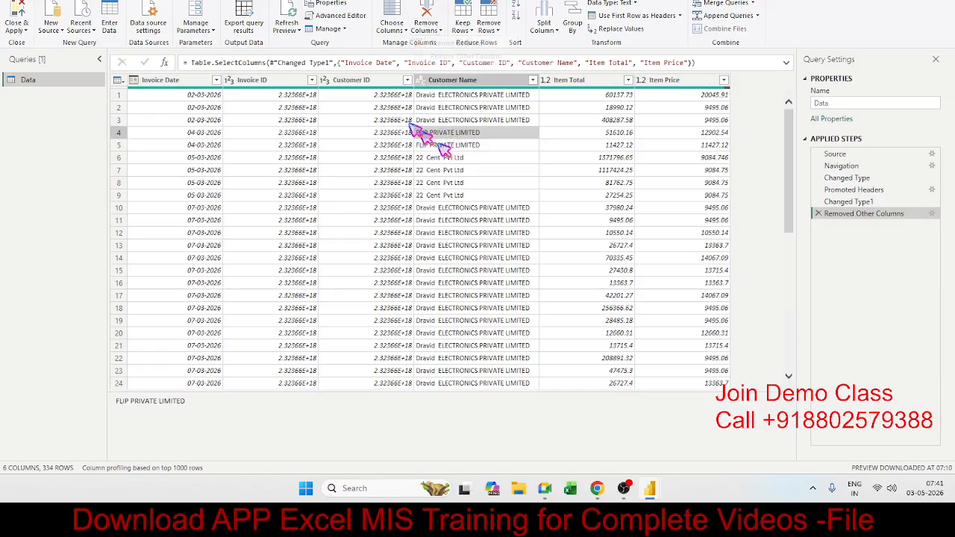
pyautogui.click(354, 80)
pyautogui.keyDown('ctrl'); pyautogui.click(584, 81); pyautogui.keyUp('ctrl')
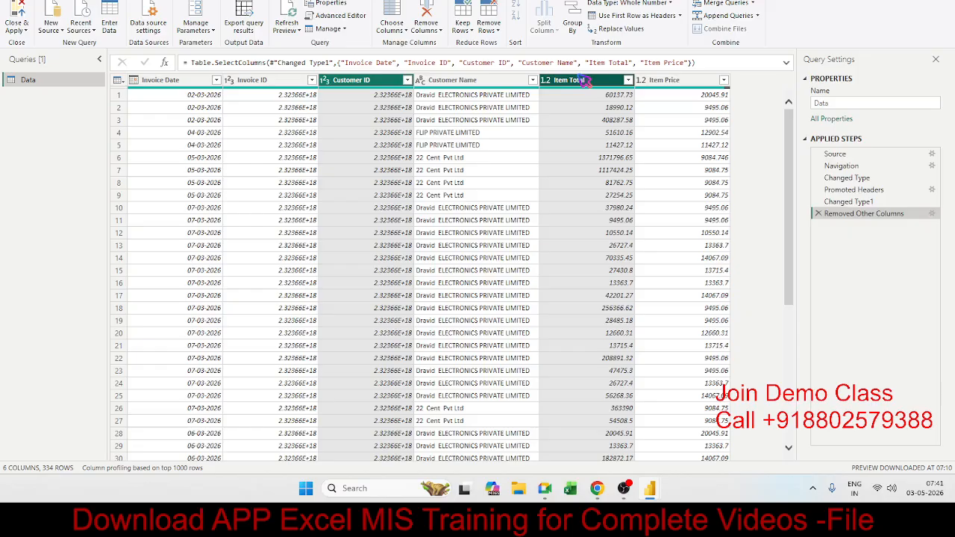
pyautogui.keyDown('ctrl'); pyautogui.click(493, 80); pyautogui.keyUp('ctrl')
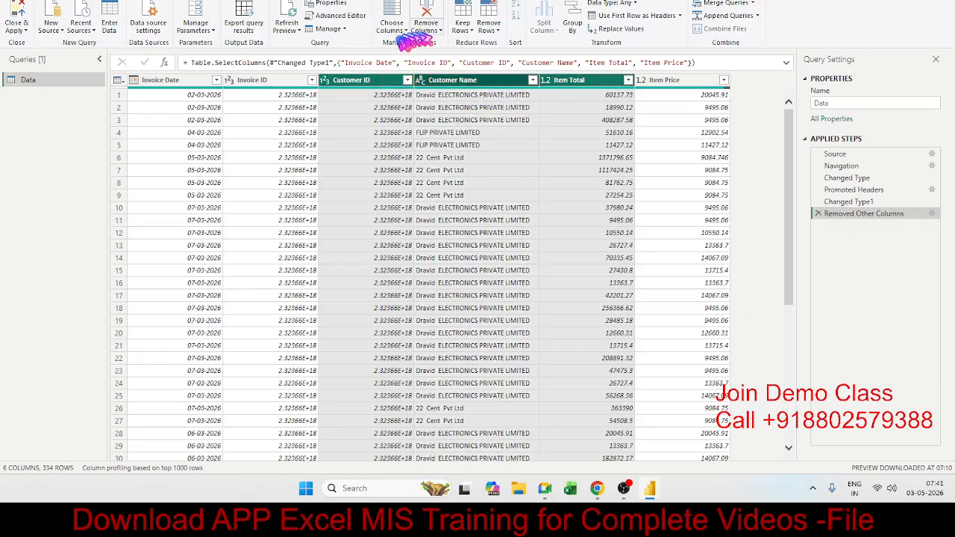
pyautogui.click(441, 33)
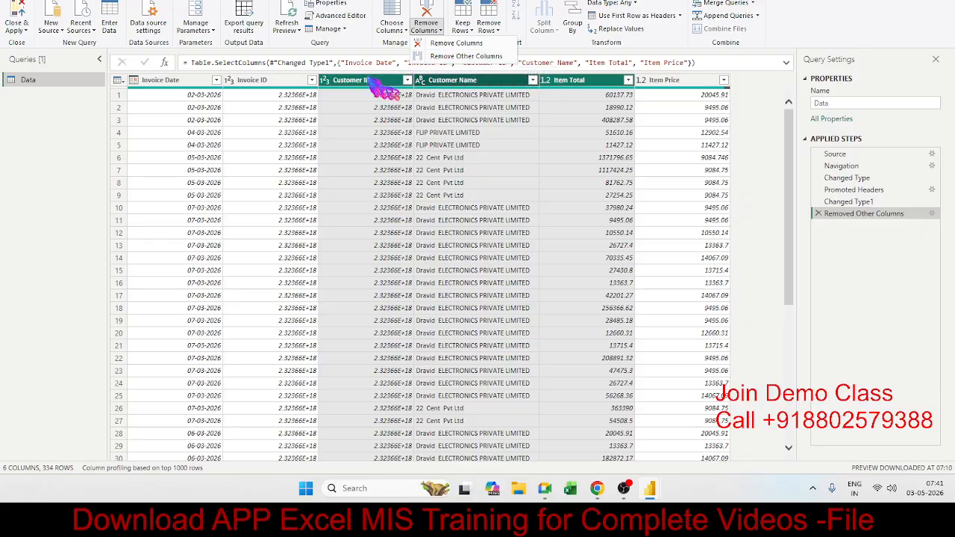
pyautogui.click(458, 132)
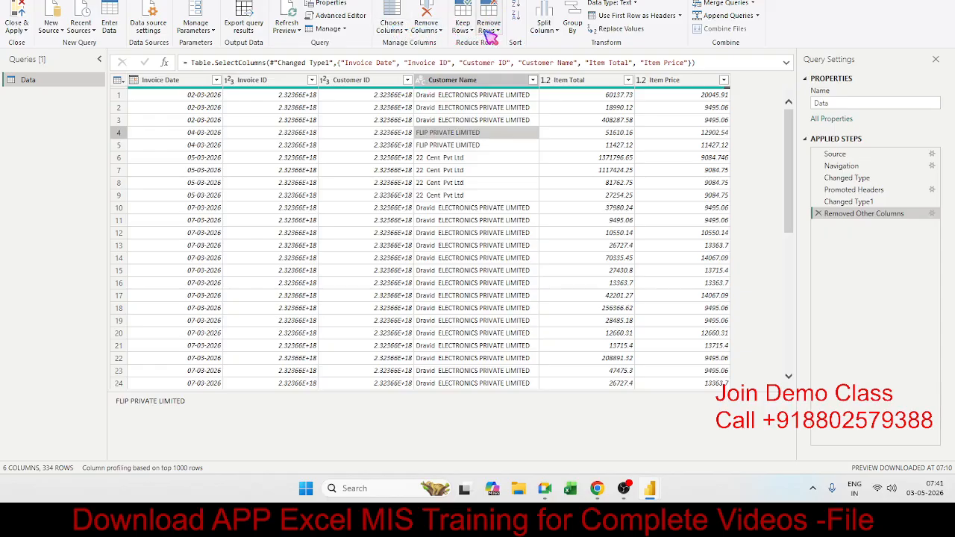
# Examine individual rows of the Data query and the available Keep Rows options.
pyautogui.click(440, 119)
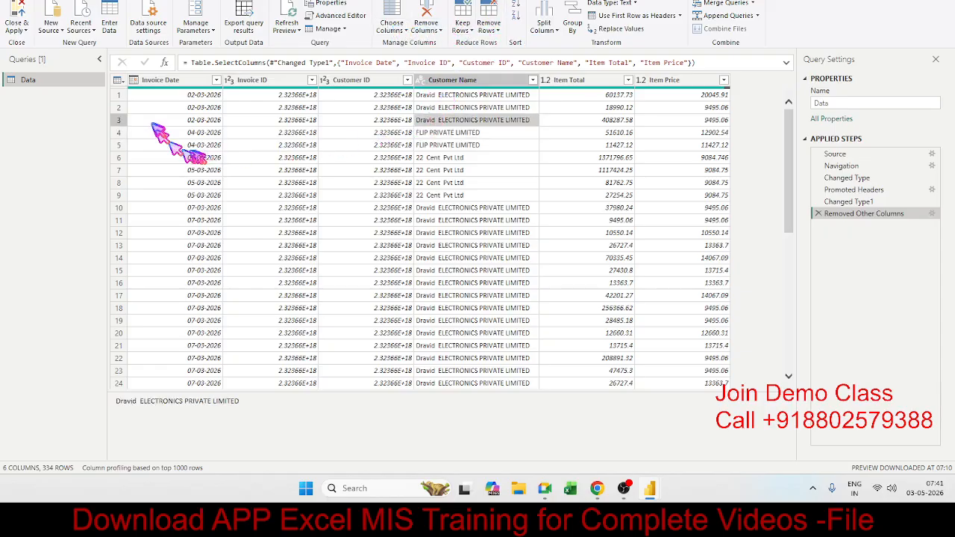
pyautogui.click(121, 96)
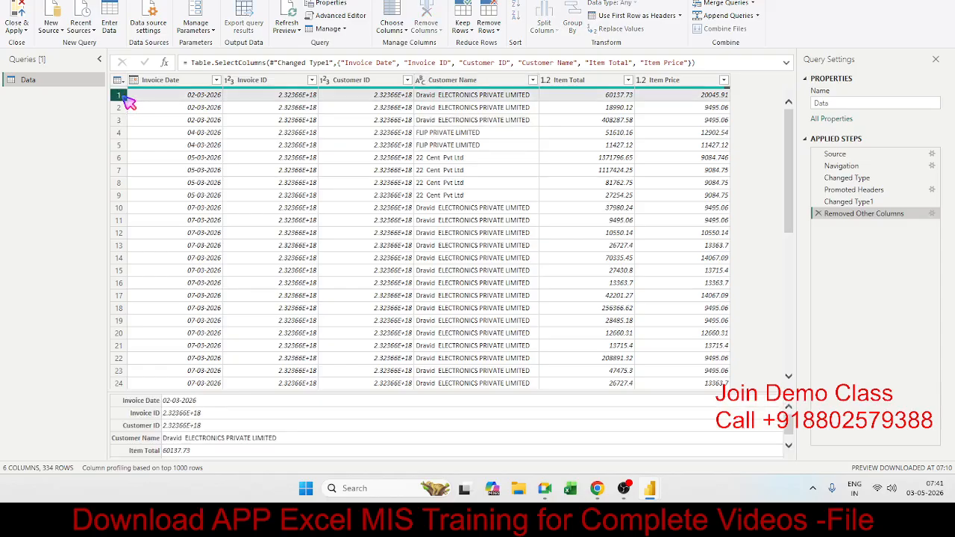
pyautogui.click(122, 108)
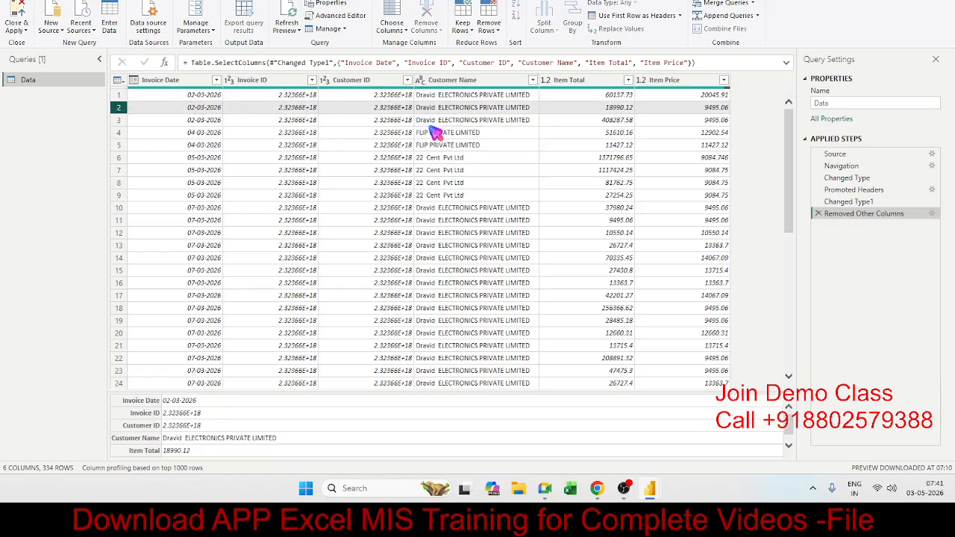
pyautogui.click(473, 120)
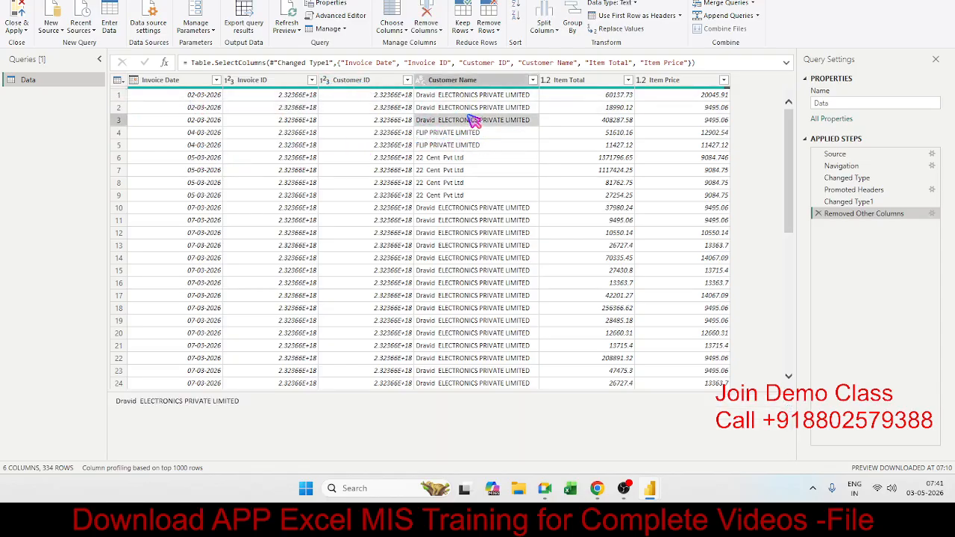
pyautogui.click(470, 39)
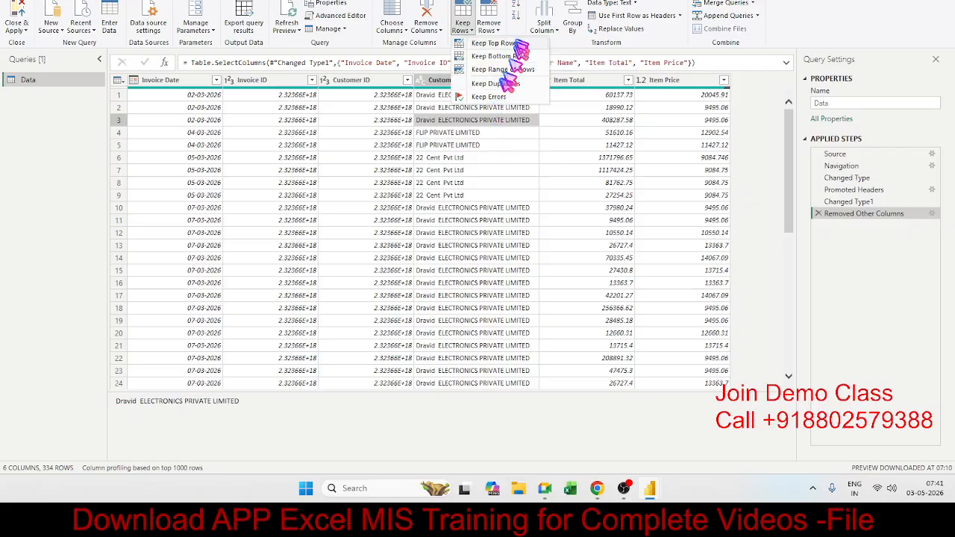
pyautogui.click(496, 30)
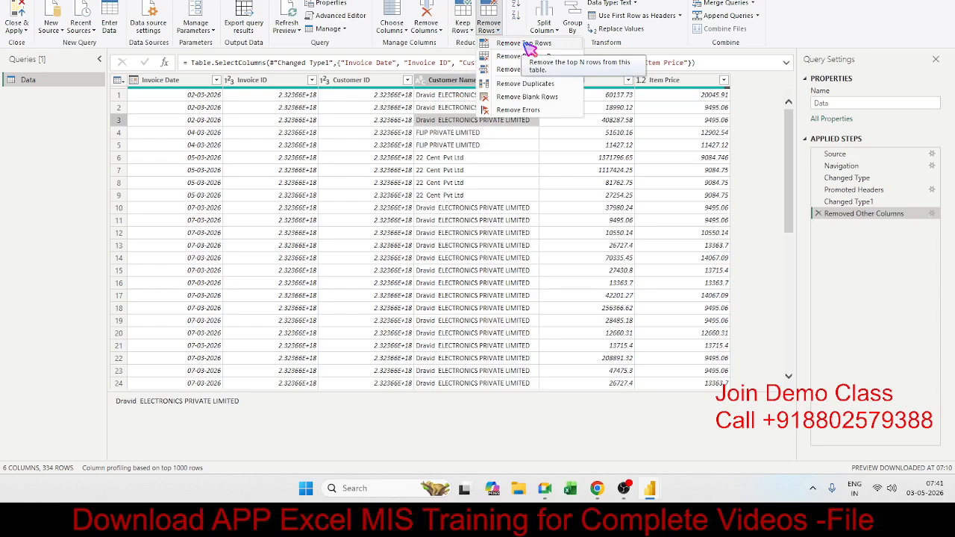
pyautogui.click(525, 43)
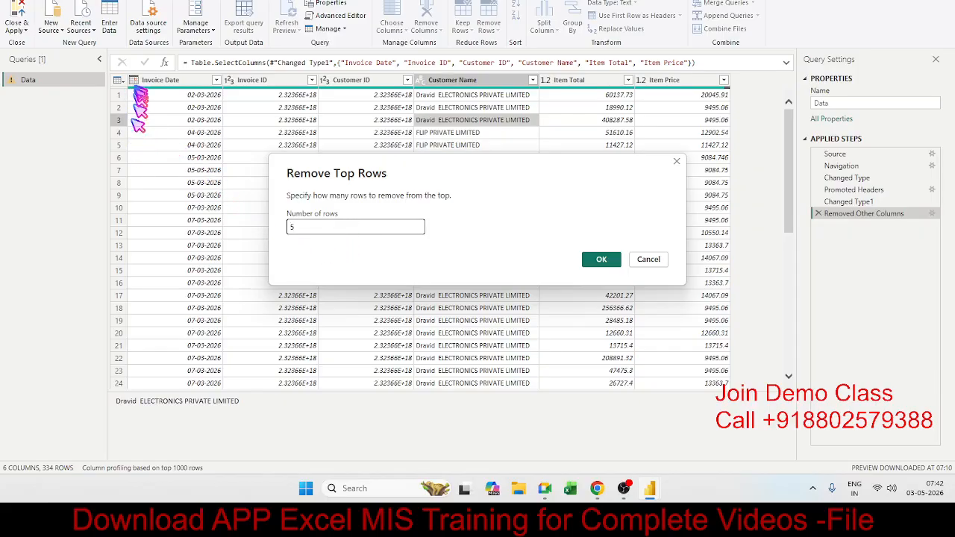
pyautogui.click(648, 259)
# Compare the Keep Rows and Remove Rows options, with row 12 of the Data query selected for the latter.
pyautogui.click(474, 29)
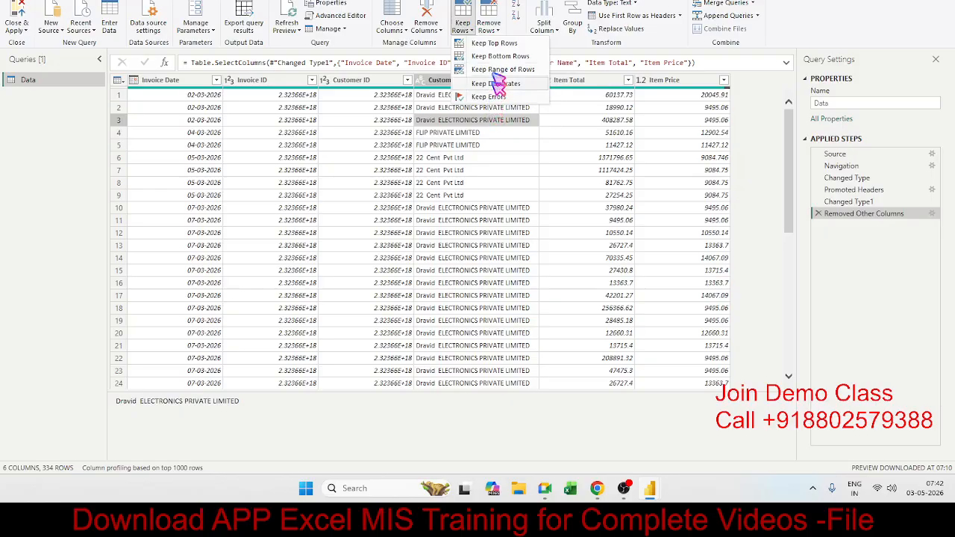
pyautogui.click(459, 210)
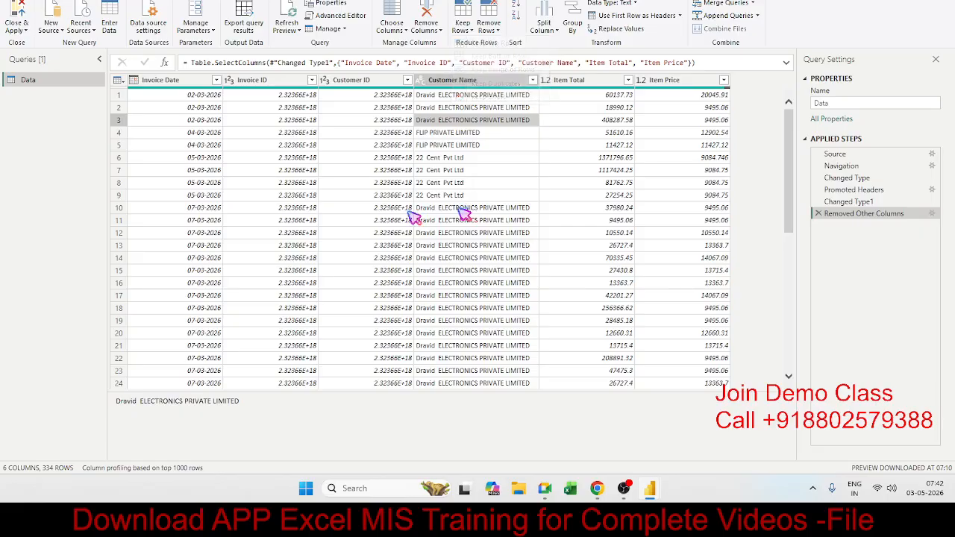
pyautogui.click(120, 233)
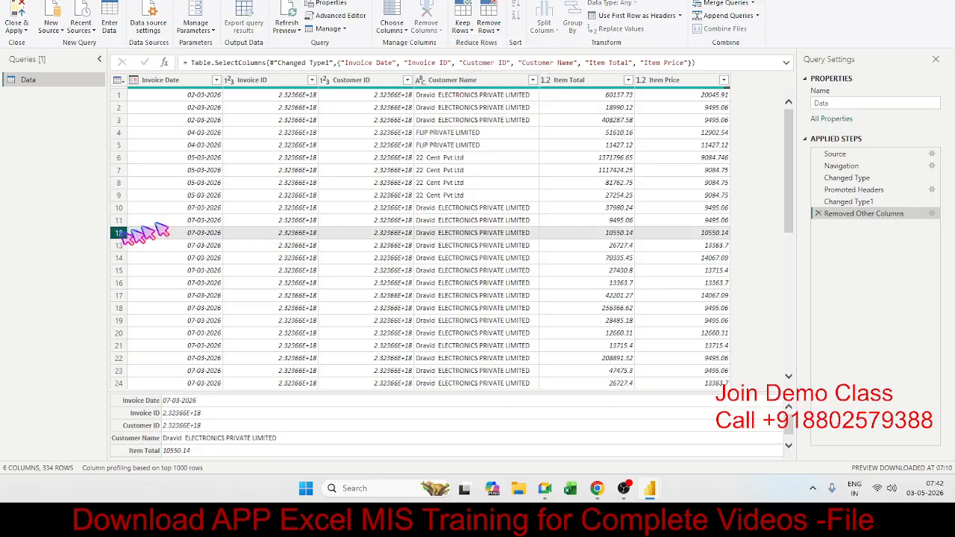
pyautogui.click(486, 32)
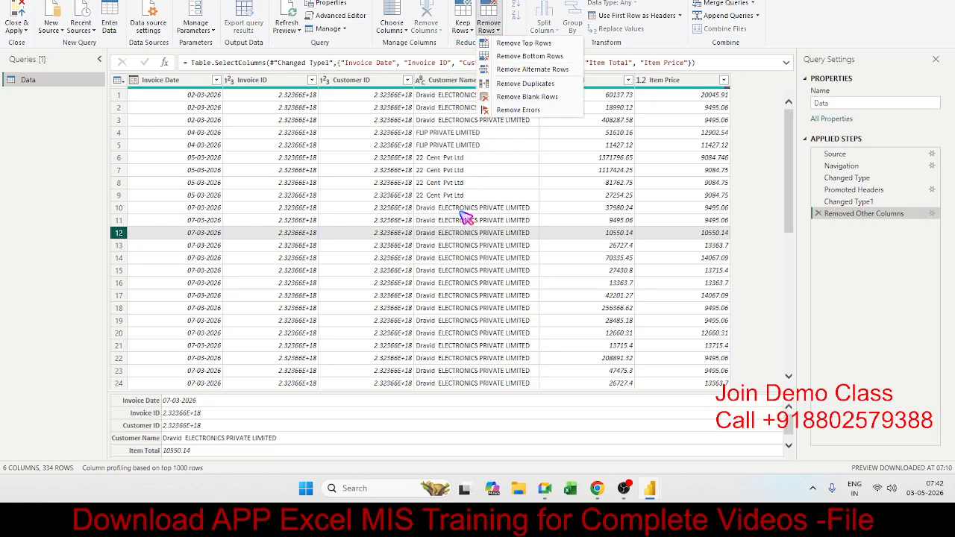
pyautogui.click(423, 170)
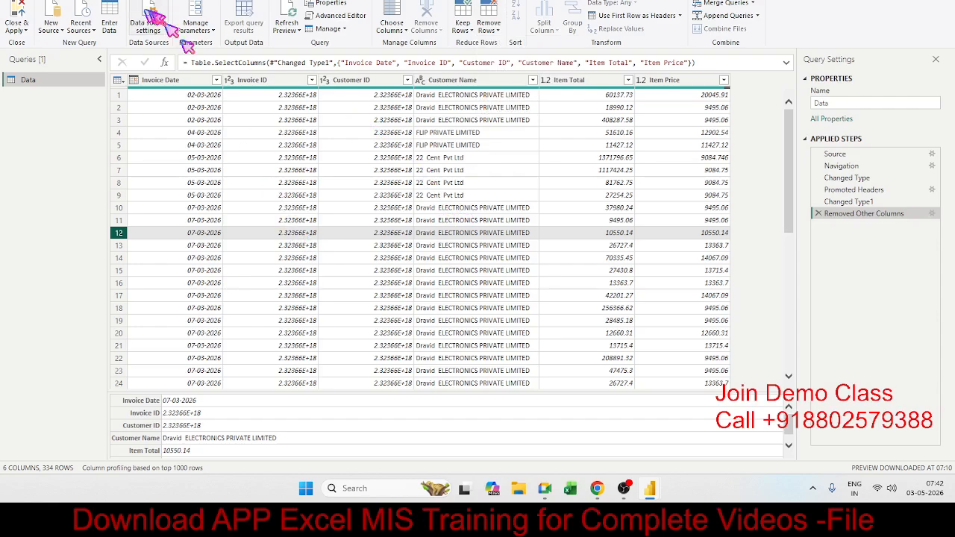
# Import Table 1 from the copied Wikipedia country list URL as a new web query.
pyautogui.click(57, 27)
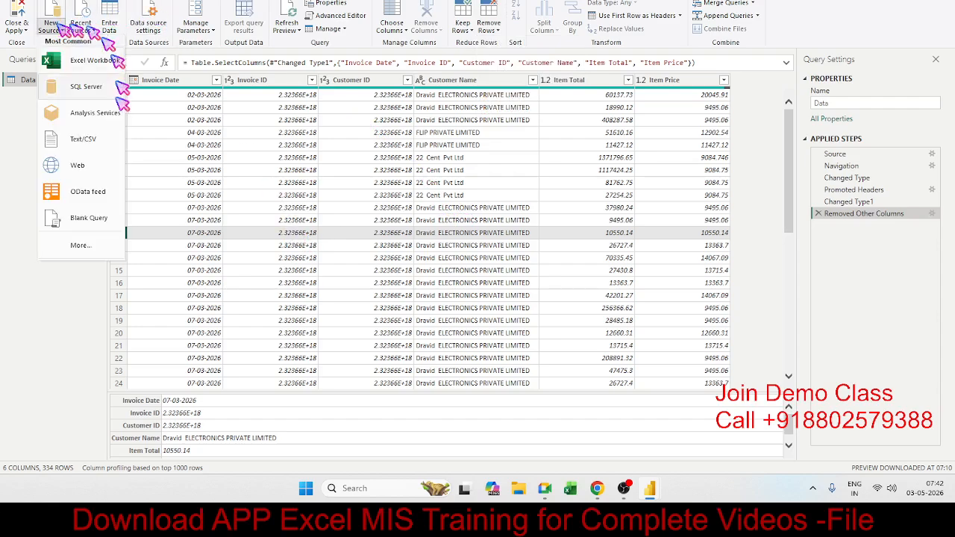
pyautogui.click(94, 167)
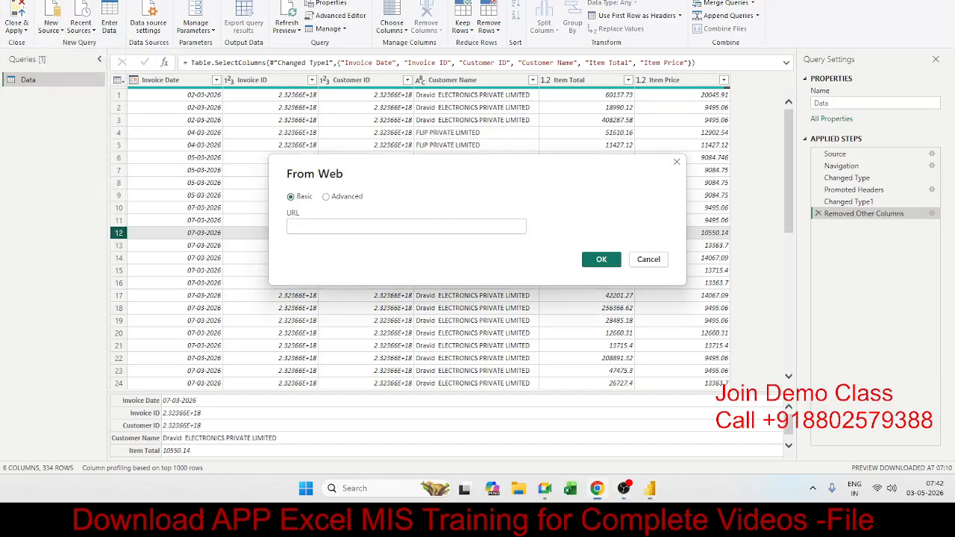
pyautogui.click(356, 228)
pyautogui.write('https://en.wikipedia.org/wiki/List_of_countries_by_number_of_mobile_numbers_in_use')
pyautogui.click(600, 261)
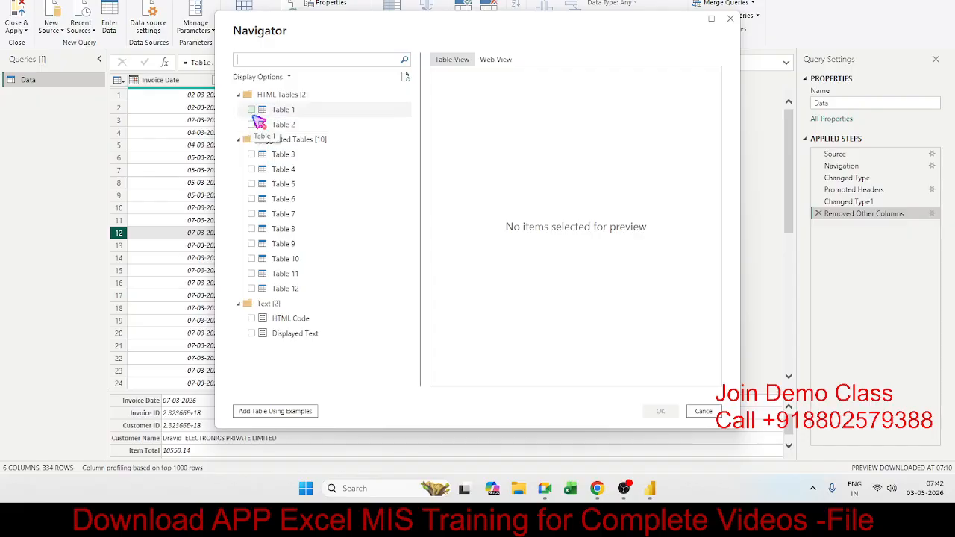
pyautogui.click(257, 112)
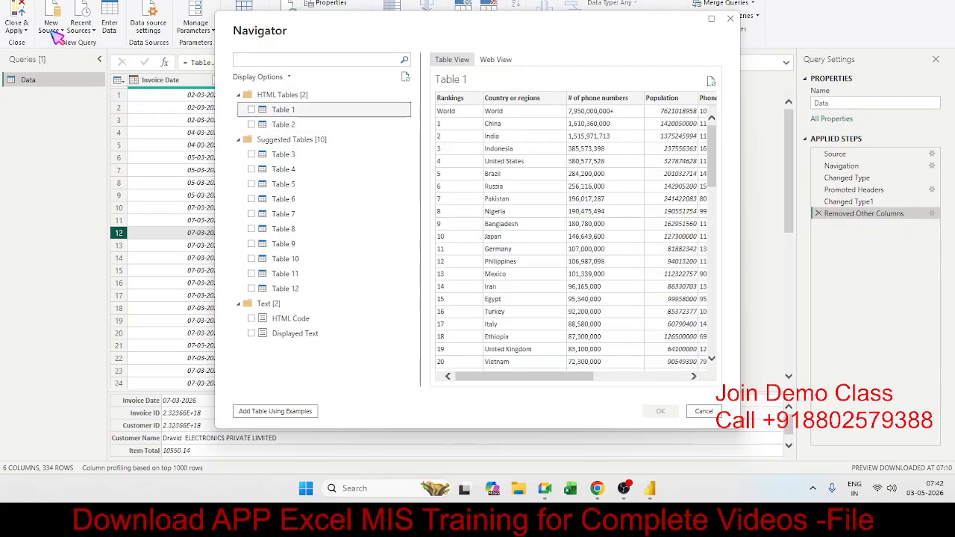
pyautogui.click(252, 111)
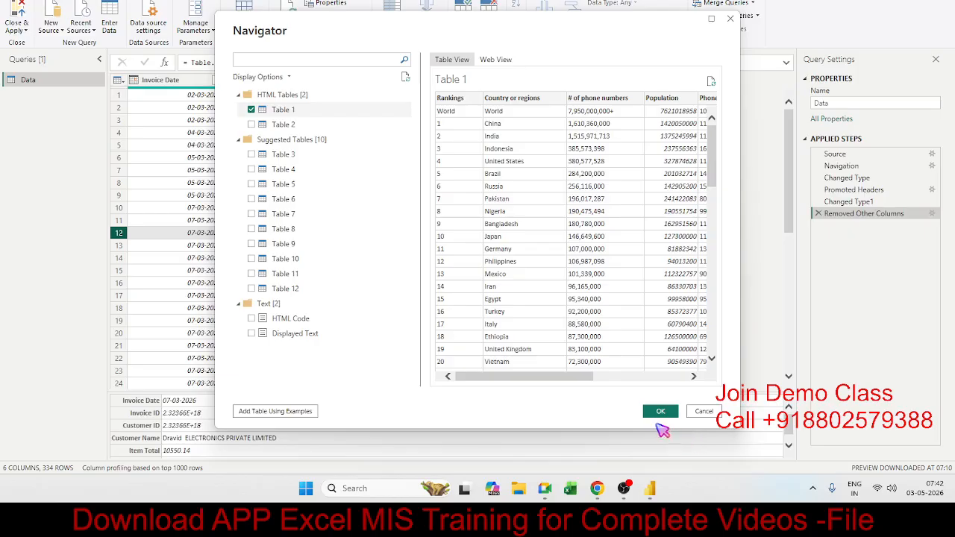
pyautogui.click(660, 412)
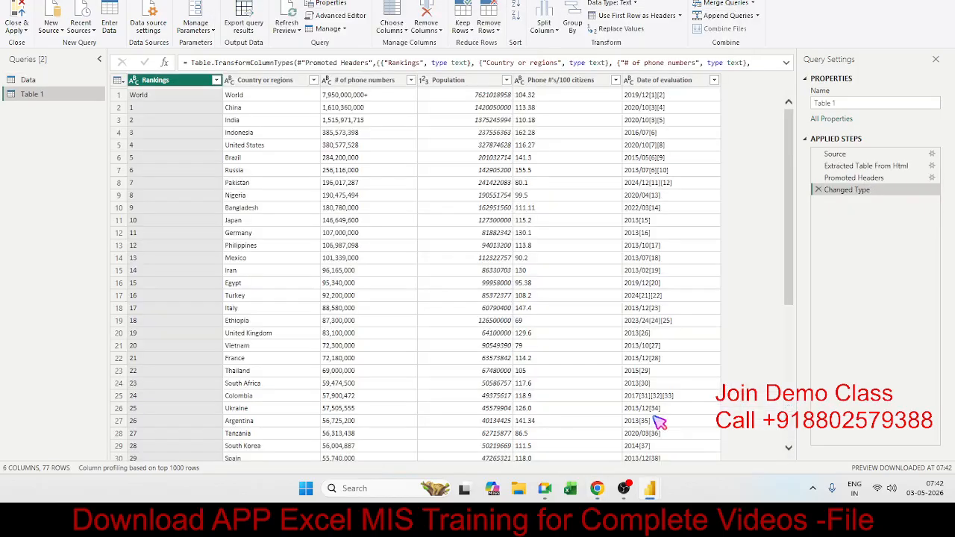
# Remove the top 1 row, the World total, from the Table 1 query.
pyautogui.click(246, 184)
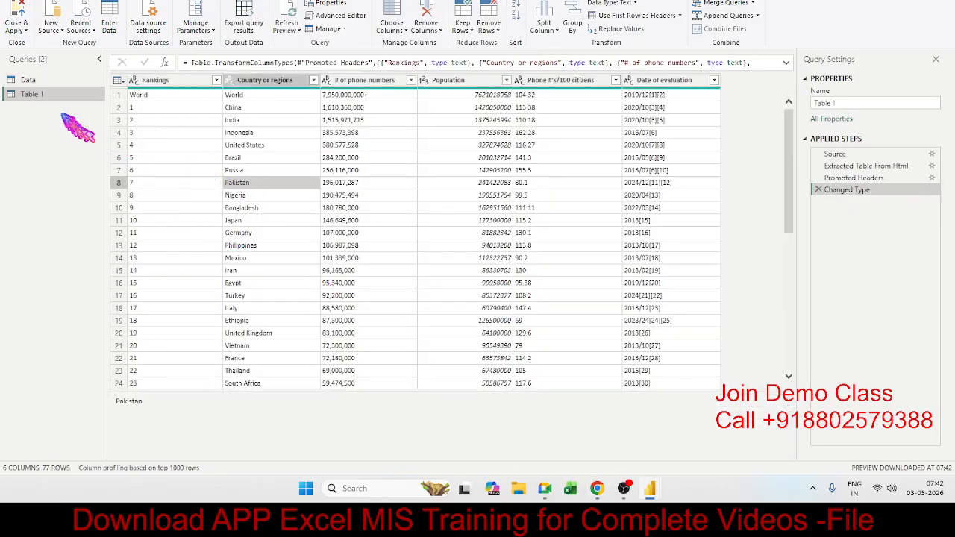
pyautogui.click(119, 96)
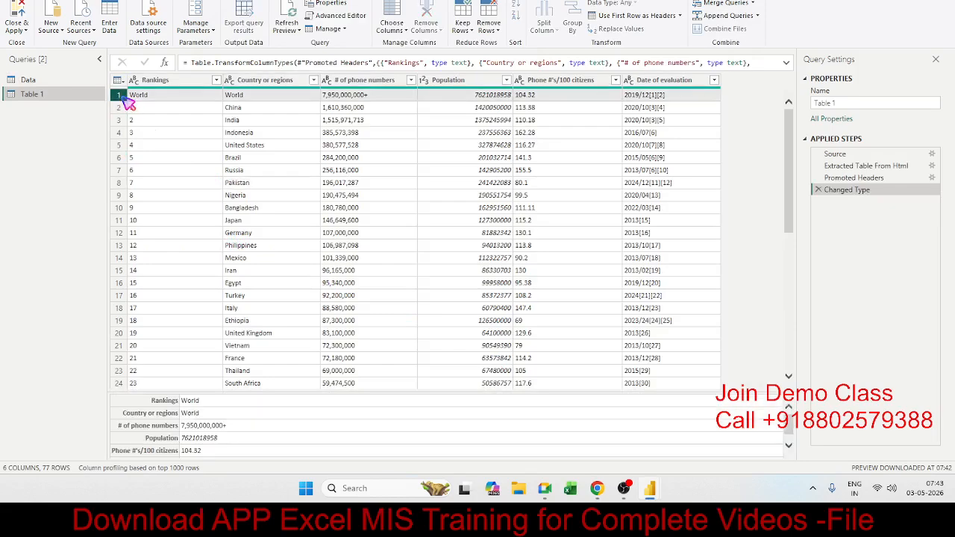
pyautogui.click(266, 112)
pyautogui.click(262, 134)
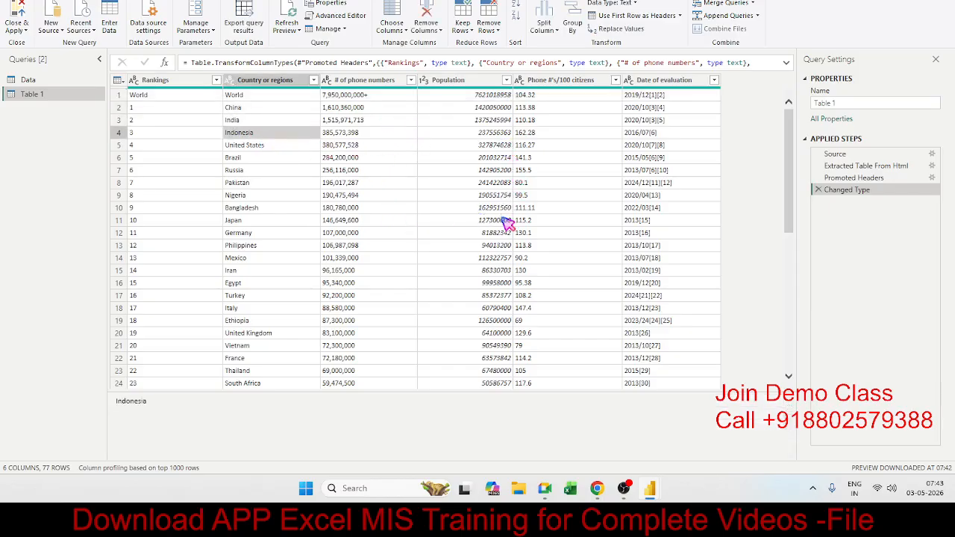
pyautogui.click(119, 96)
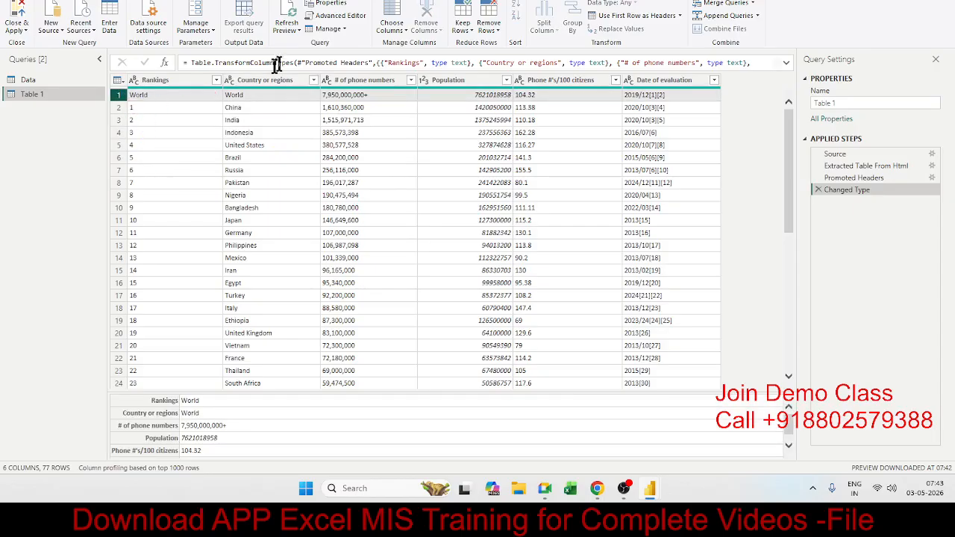
pyautogui.click(489, 33)
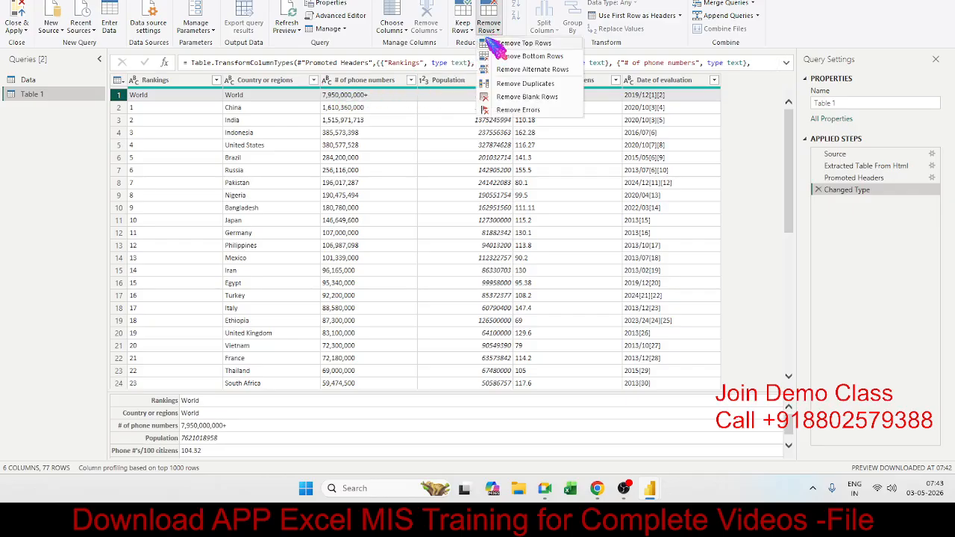
pyautogui.click(499, 47)
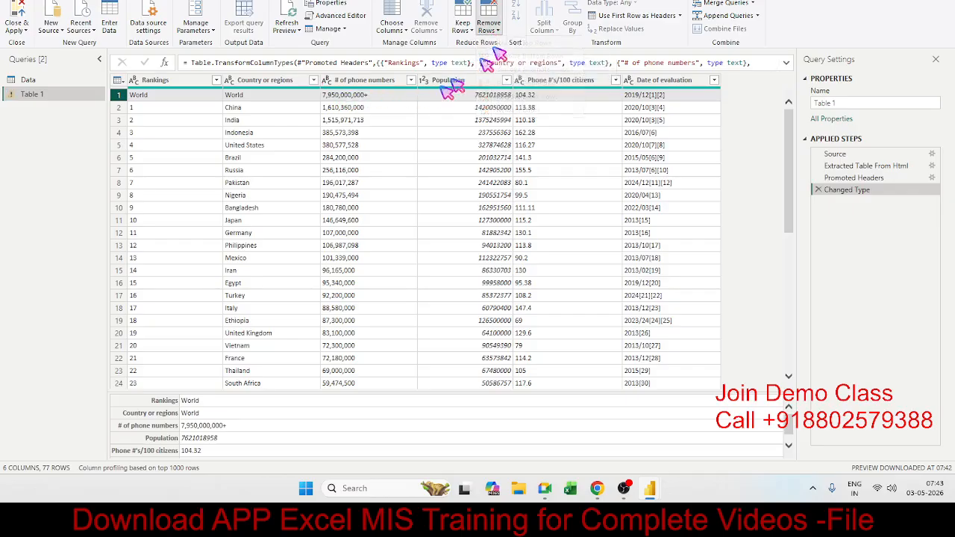
pyautogui.write('1')
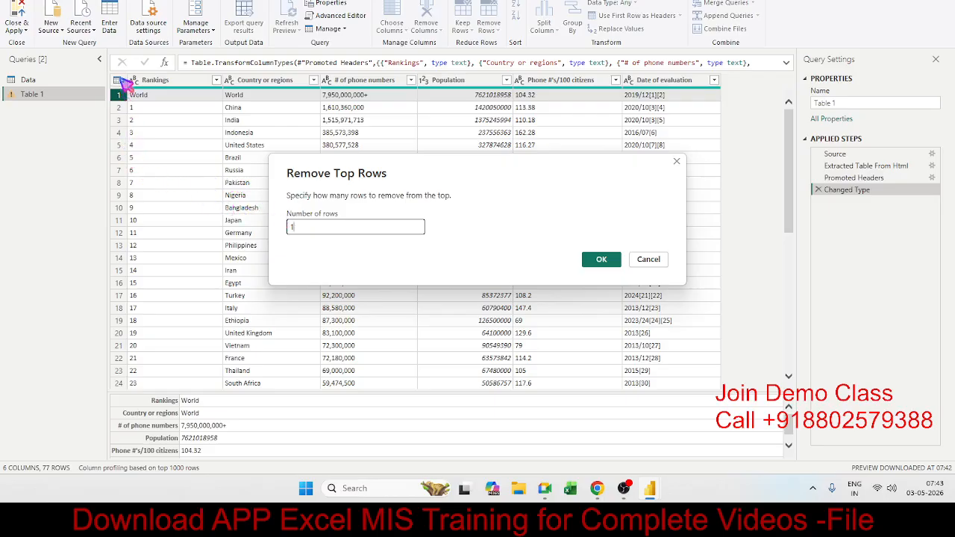
pyautogui.click(602, 260)
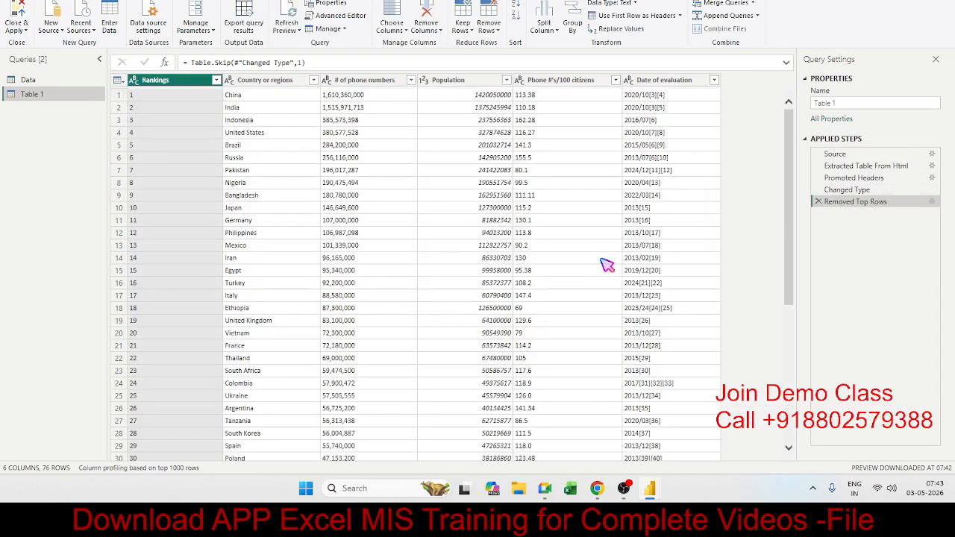
# Examine the source types available for a new query and the list of recent sources.
pyautogui.click(462, 195)
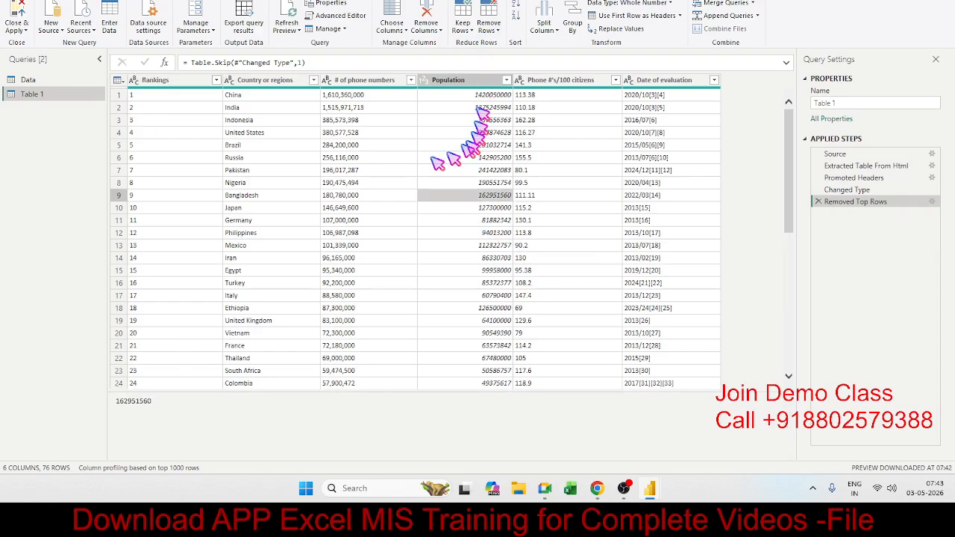
pyautogui.click(299, 159)
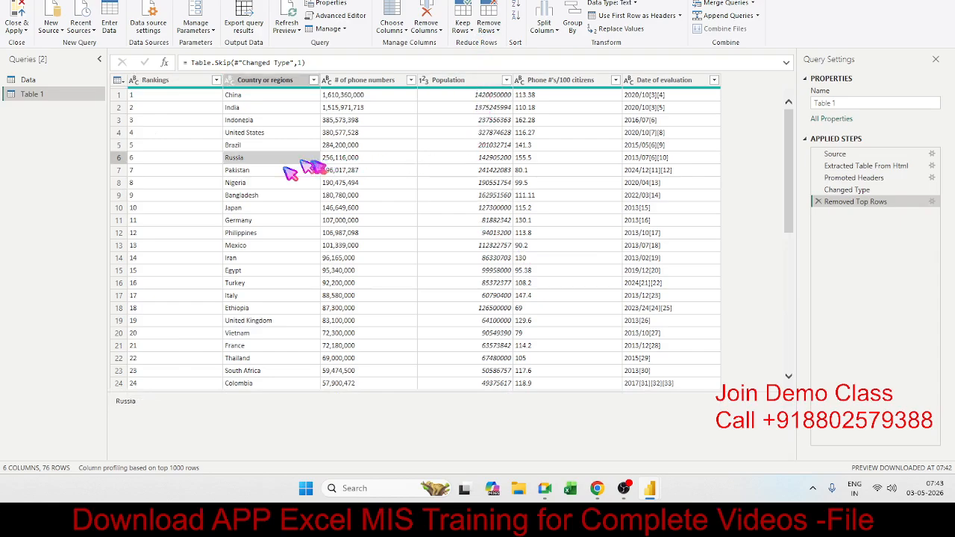
pyautogui.click(50, 32)
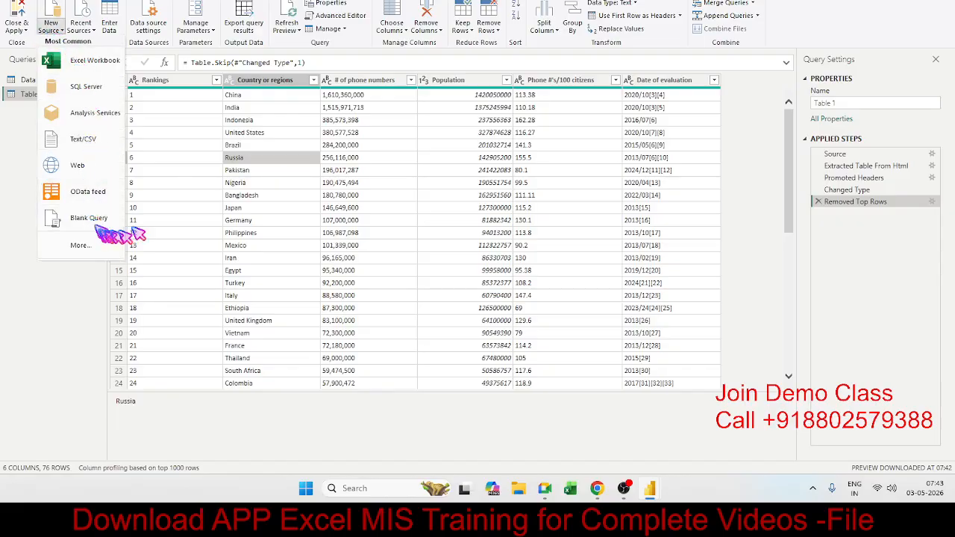
pyautogui.click(195, 180)
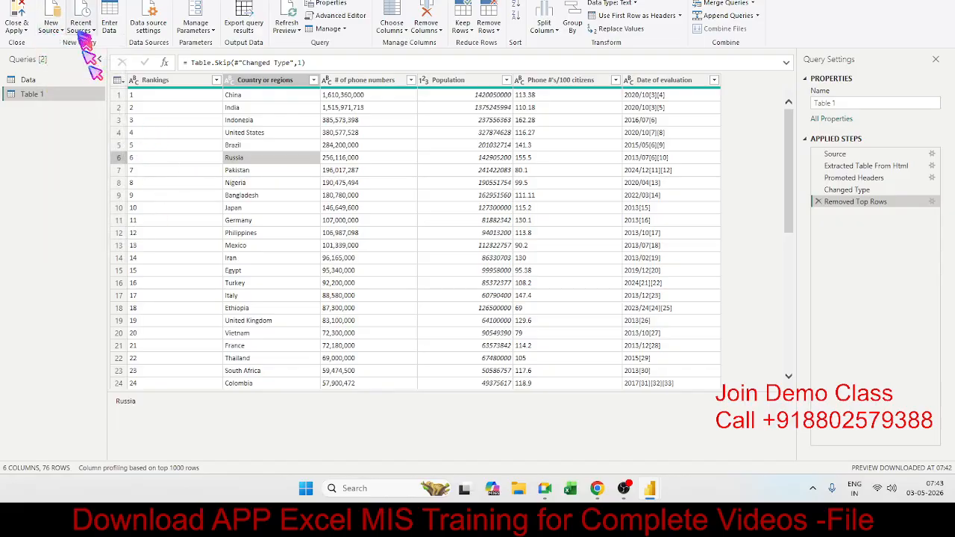
pyautogui.click(84, 30)
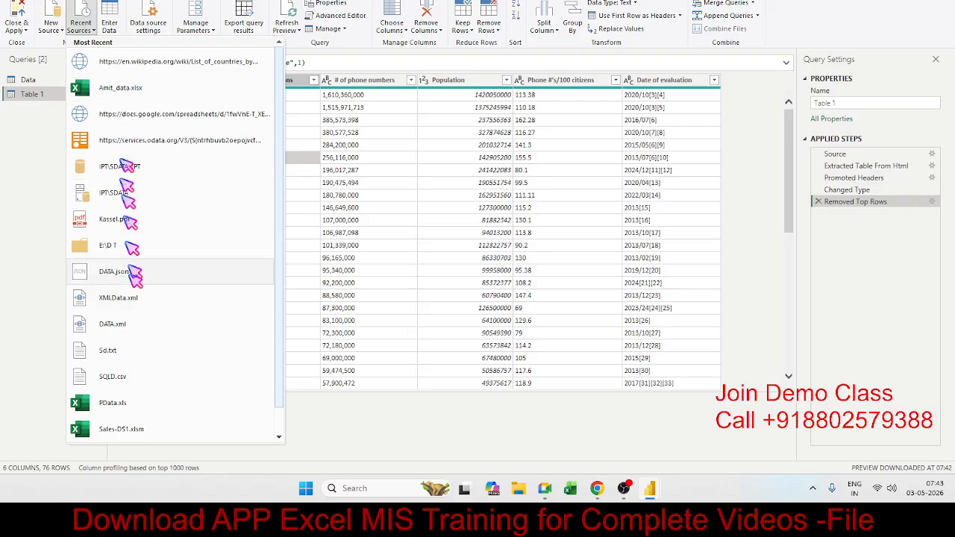
pyautogui.click(339, 262)
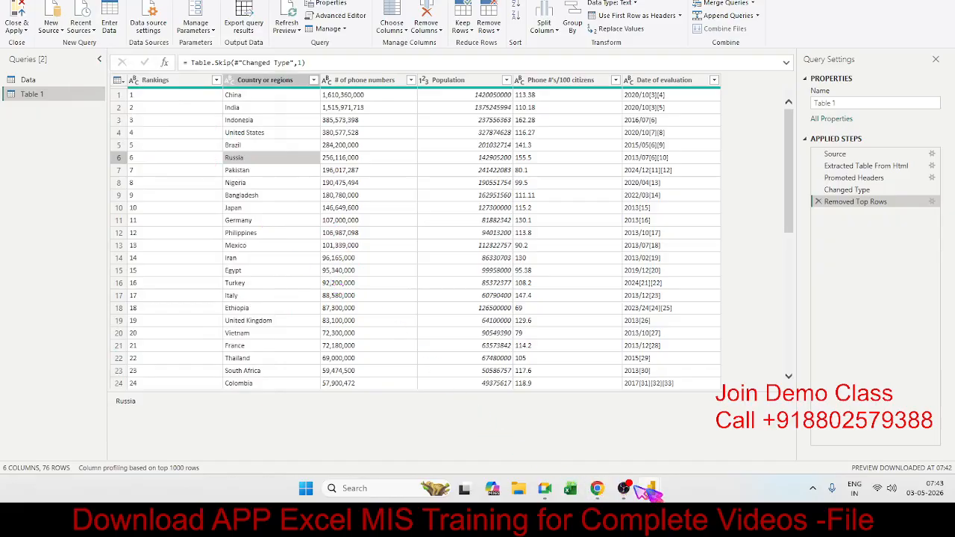
# Switch to the Power BI Desktop report window to view its data options, and return to the Power Query Editor.
pyautogui.moveTo(650, 489)
pyautogui.click(606, 443)
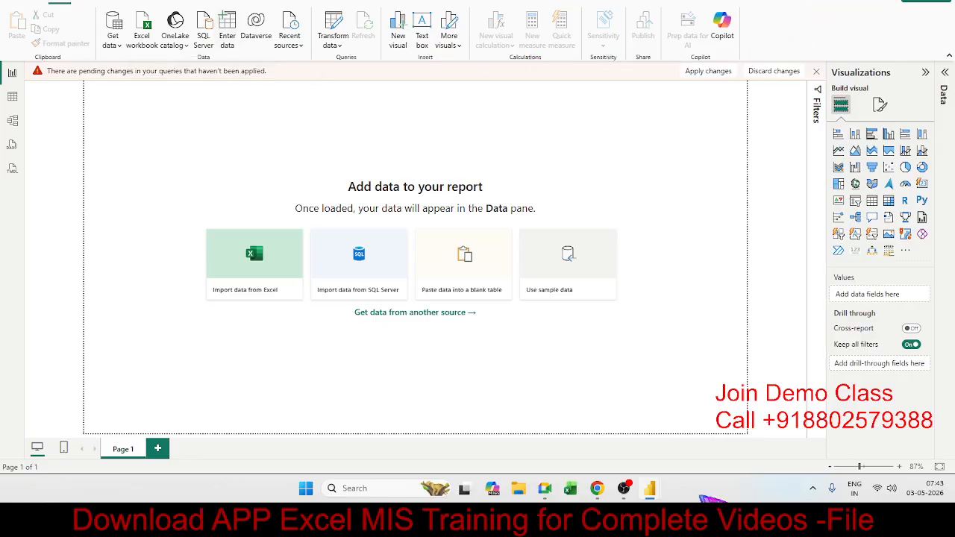
pyautogui.moveTo(652, 492)
pyautogui.click(710, 433)
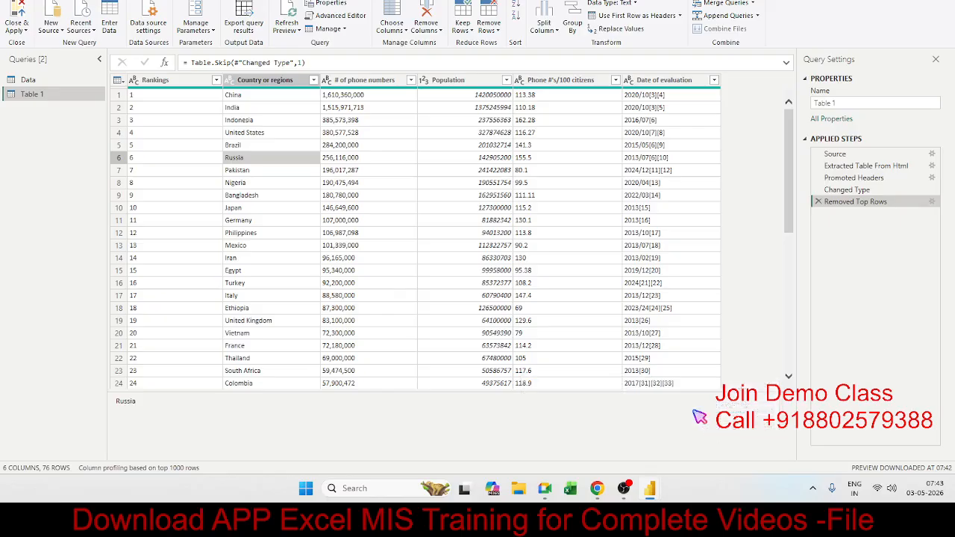
# Start a manually entered table and set up its columns as Name, City and AMT.
pyautogui.click(109, 26)
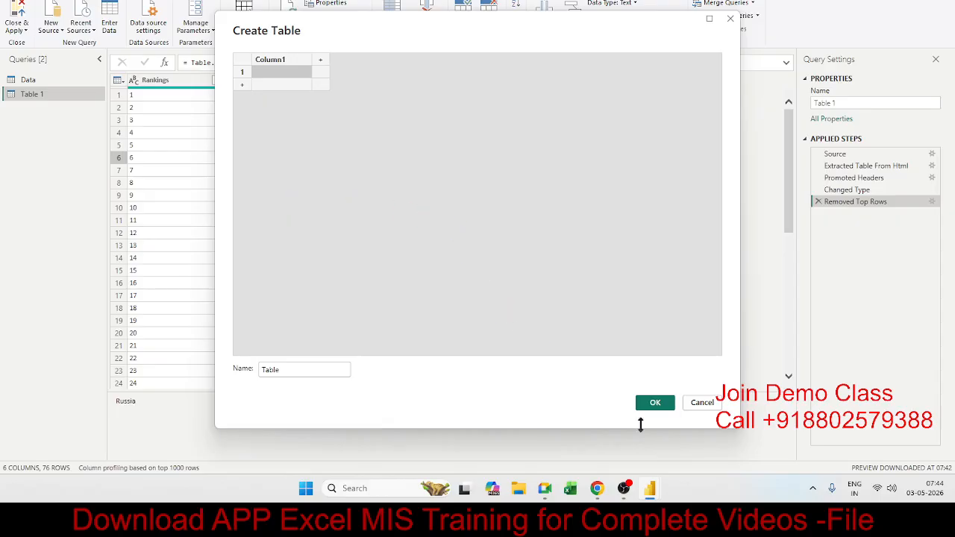
pyautogui.click(291, 113)
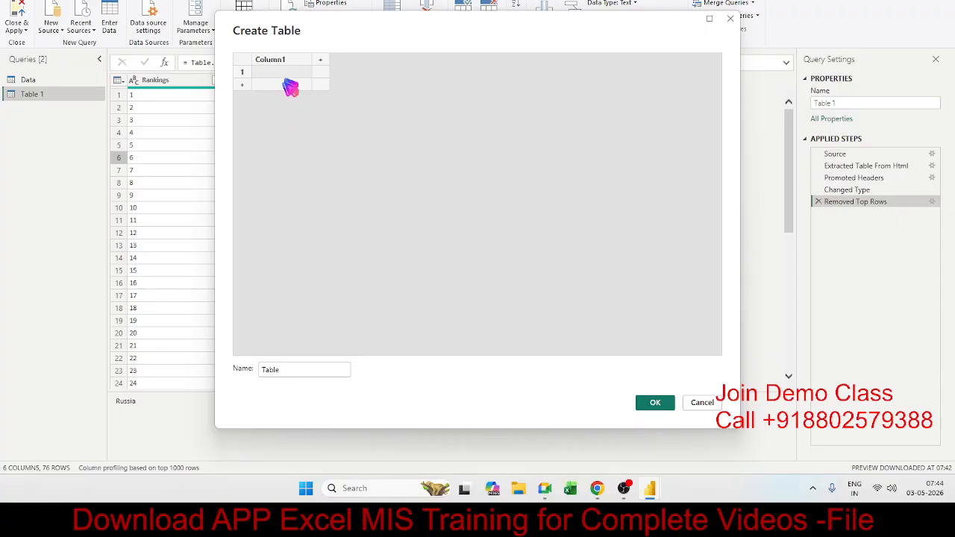
pyautogui.click(290, 86)
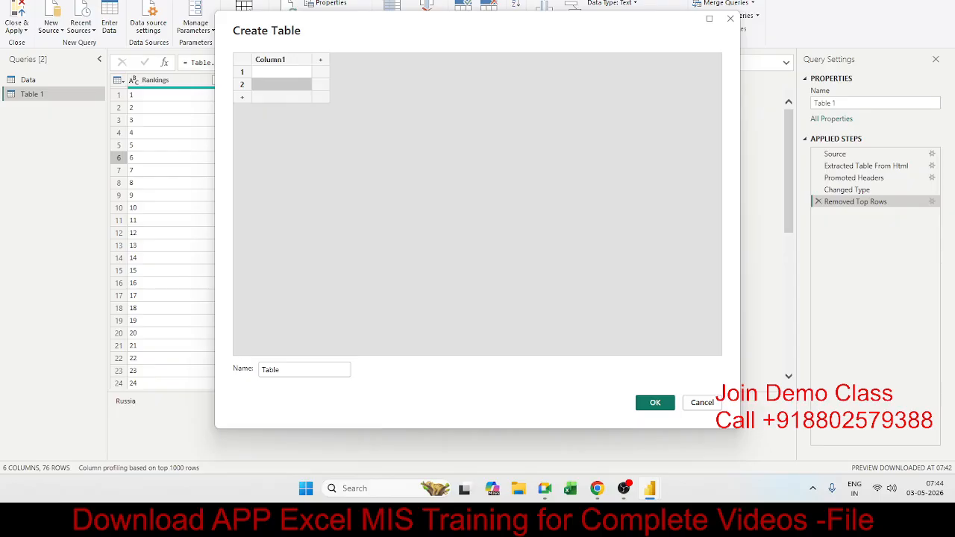
pyautogui.click(345, 118)
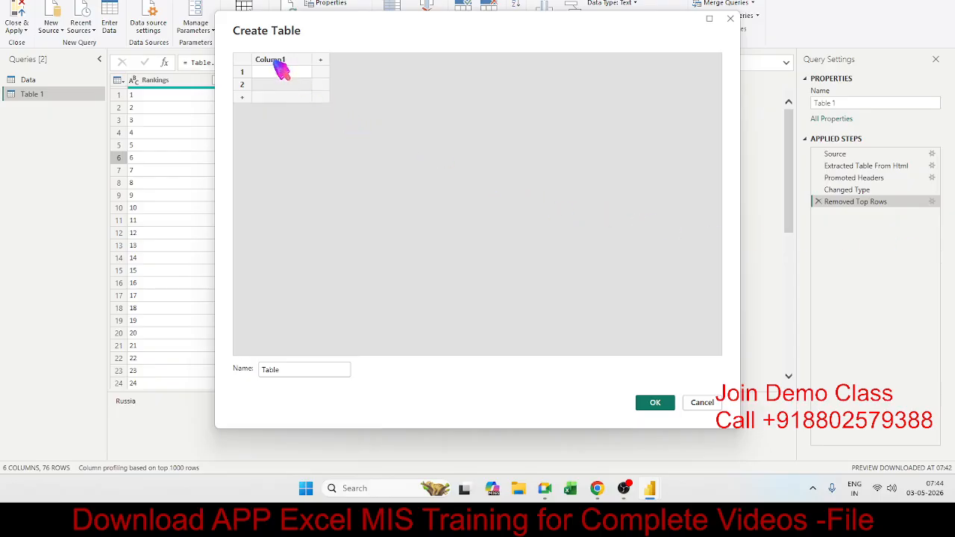
pyautogui.doubleClick(278, 62)
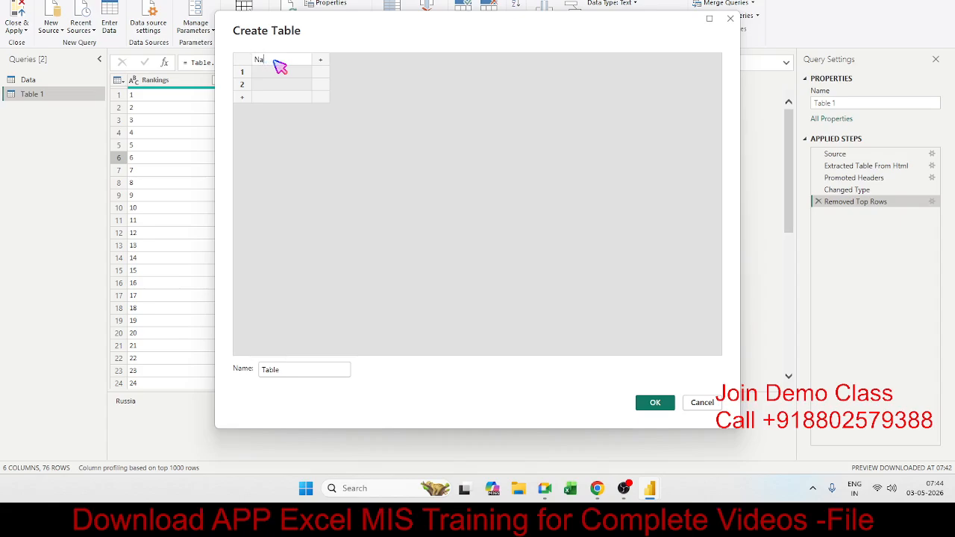
pyautogui.write('Name')
pyautogui.press('Tab')
pyautogui.write('Cit')
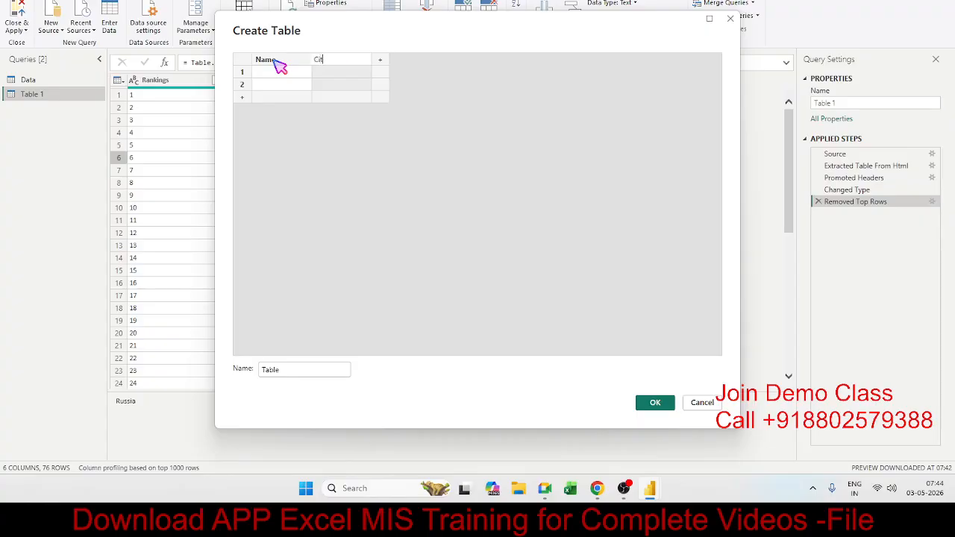
pyautogui.write('y')
pyautogui.press('Tab')
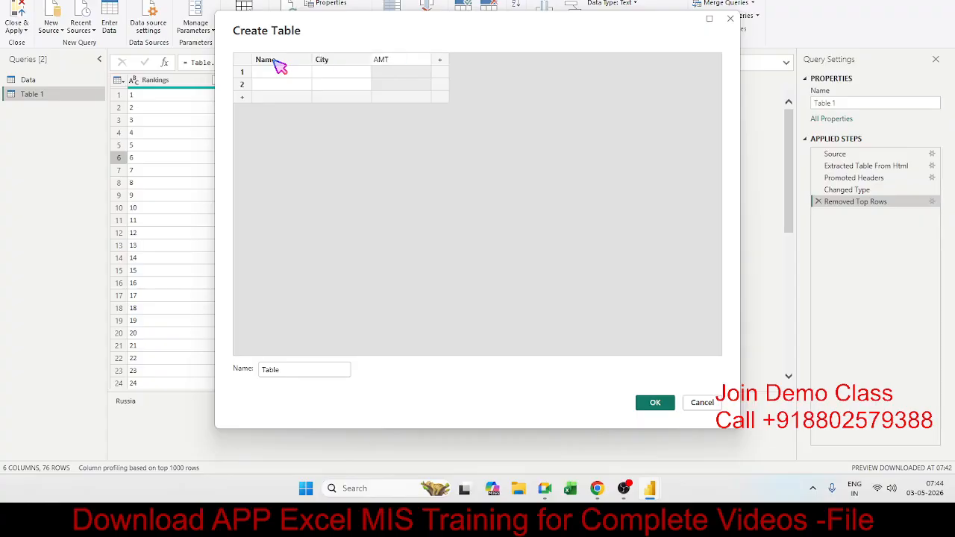
# Enter 56 in the first row's Name cell, and discard the manually entered table.
pyautogui.press('Return')
pyautogui.press('Left')
pyautogui.press('Left')
pyautogui.write('5')
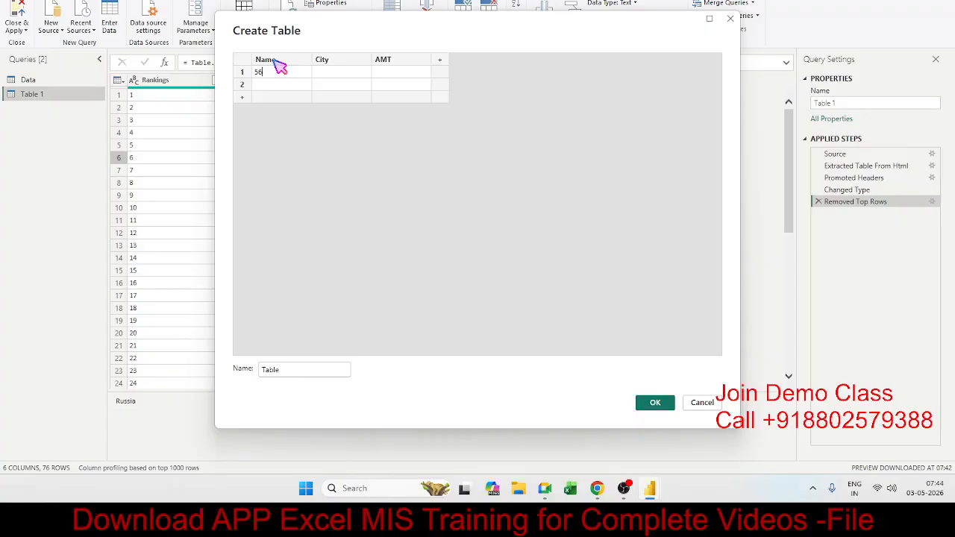
pyautogui.click(244, 59)
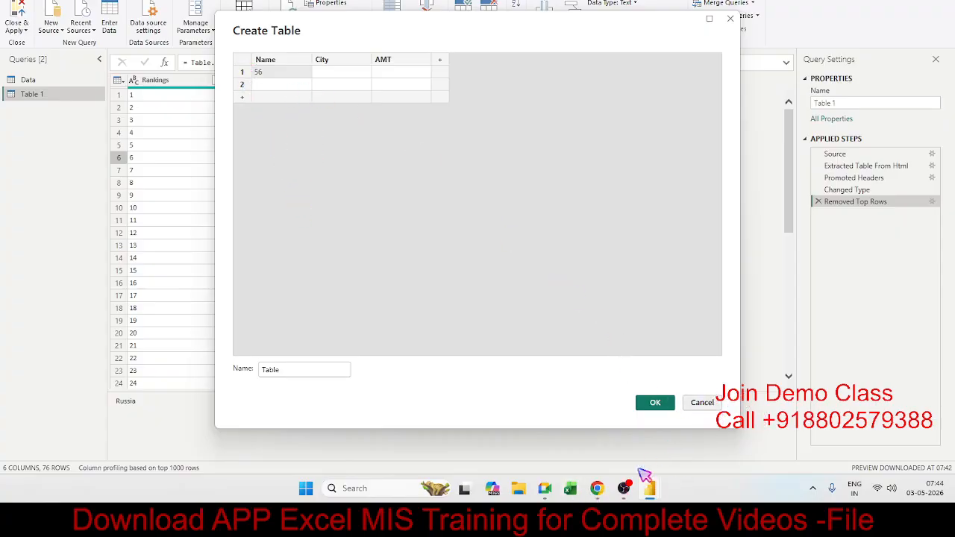
pyautogui.click(713, 403)
# Switch to Excel and open the recent Sales_D workbook stored on drive E.
pyautogui.click(523, 247)
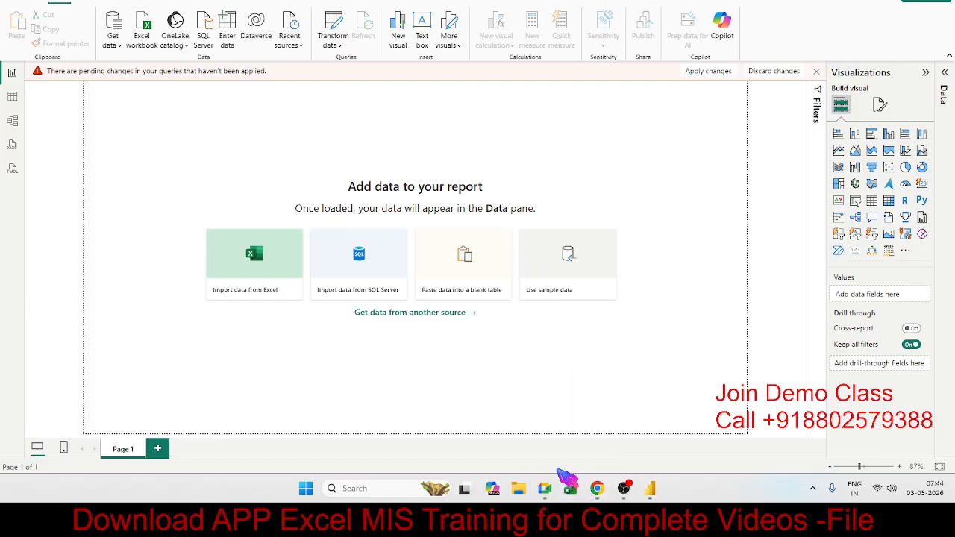
pyautogui.click(571, 489)
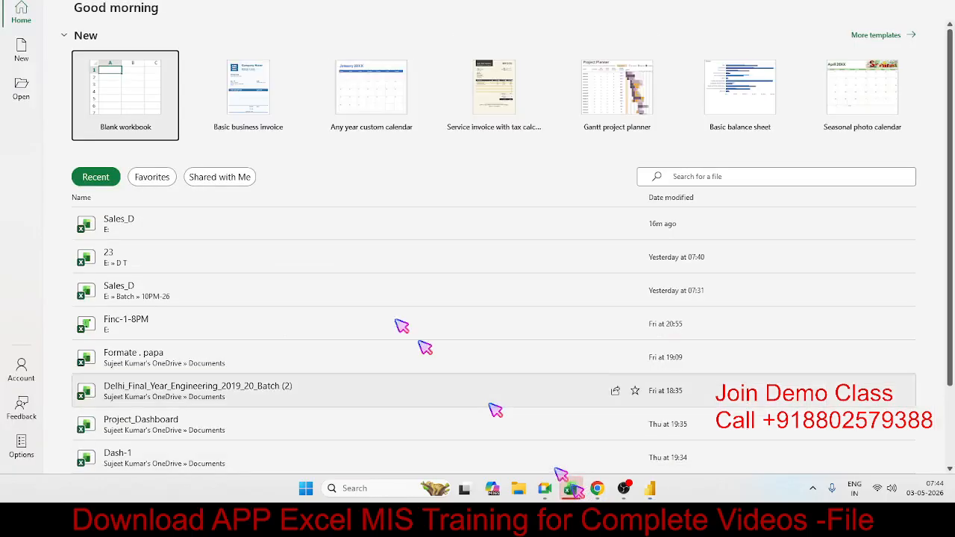
pyautogui.click(22, 12)
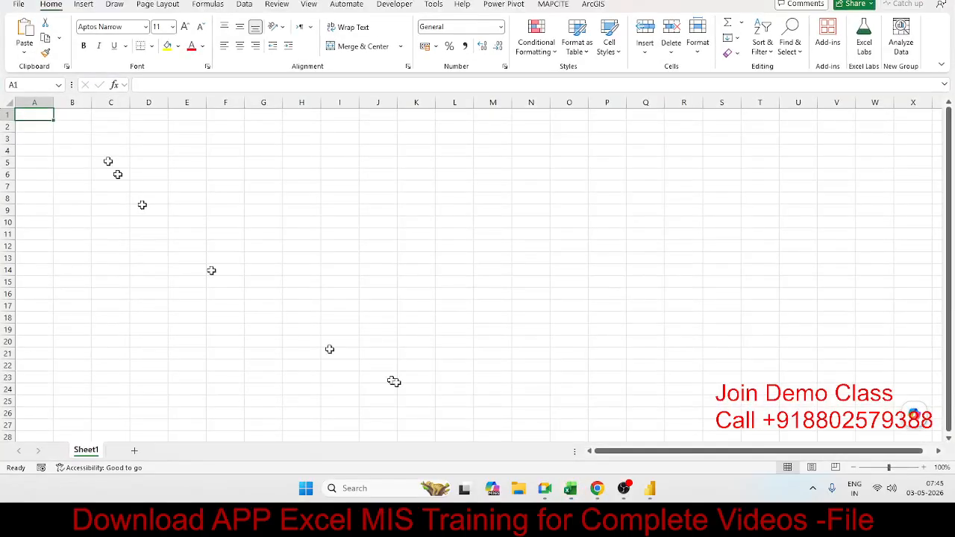
pyautogui.click(26, 6)
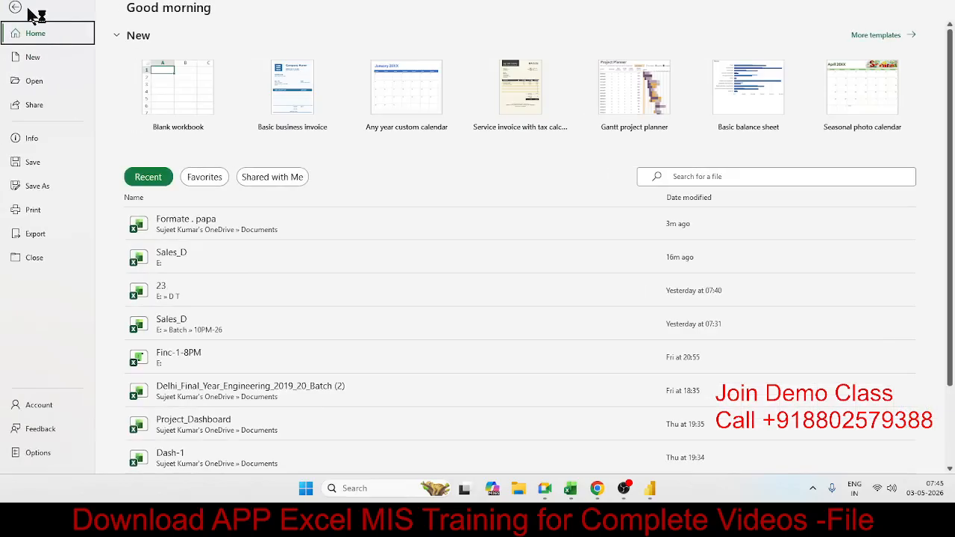
pyautogui.moveTo(573, 488)
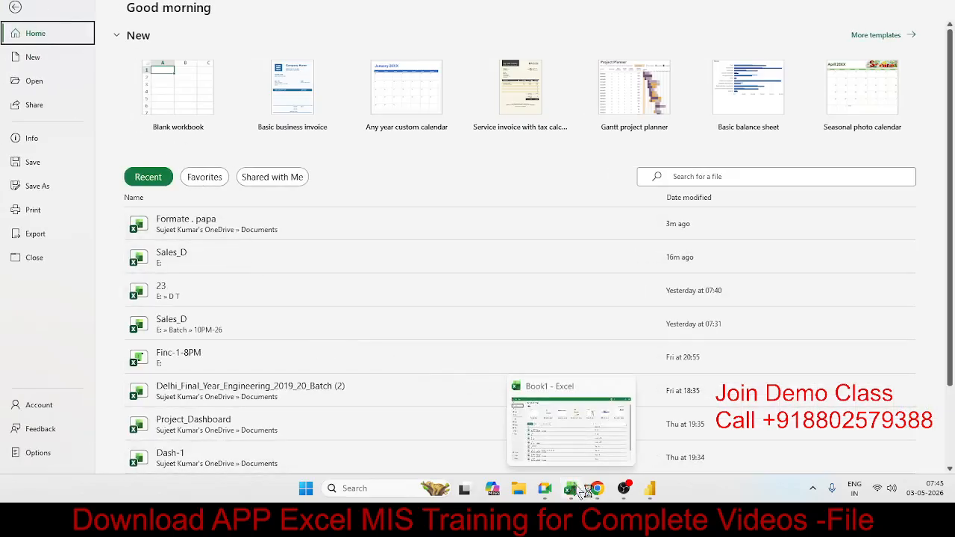
pyautogui.click(283, 262)
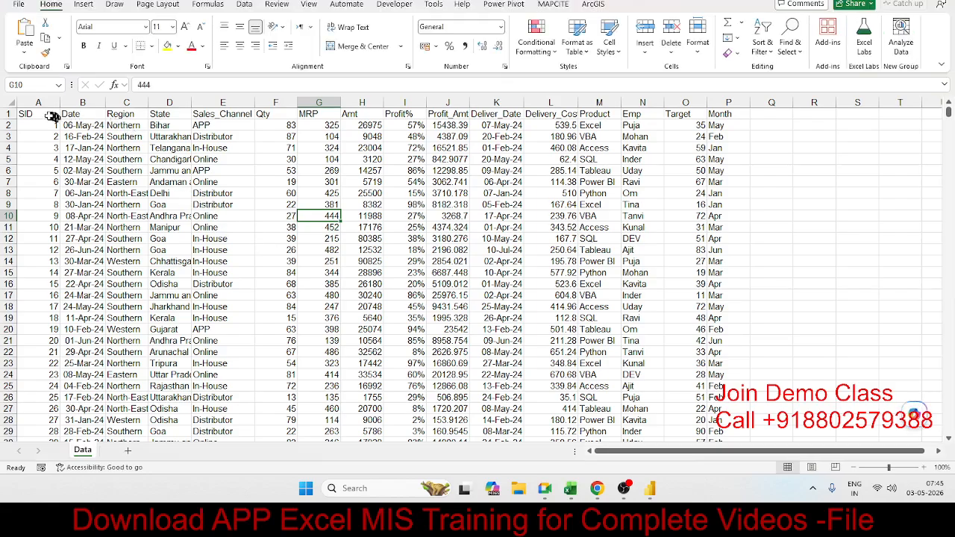
# Copy the range A1:P28 of the Data sheet, including its headers, and return to the Power Query Editor.
pyautogui.moveTo(52, 116); pyautogui.dragTo(727, 419)
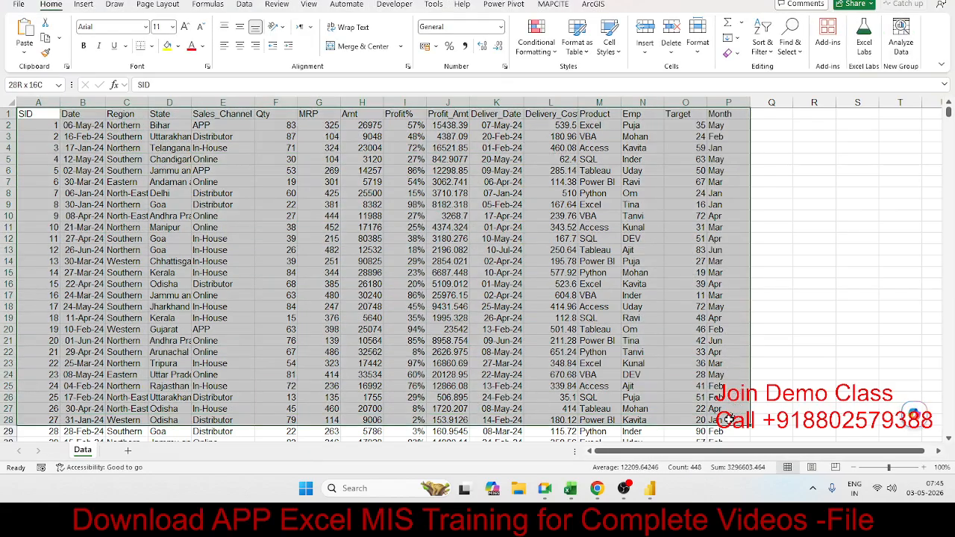
pyautogui.hotkey('ctrl', 'c')
pyautogui.hotkey('alt', 'Tab')
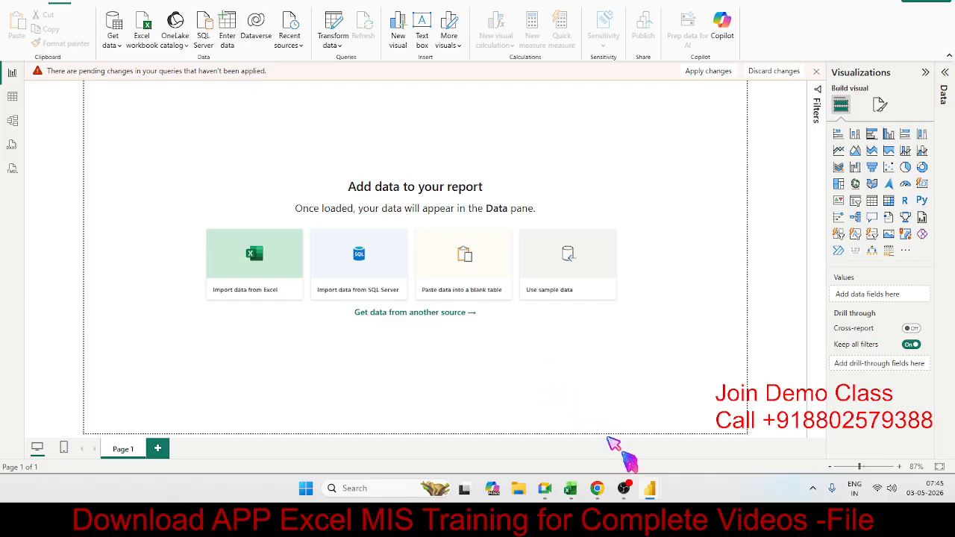
pyautogui.moveTo(651, 489)
pyautogui.click(685, 453)
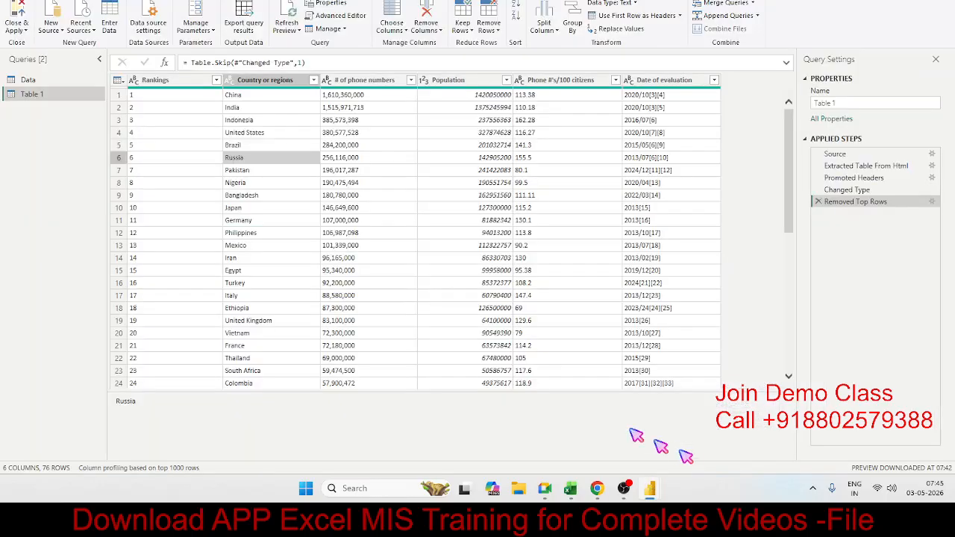
# Start a new manual table and paste the copied sales records into it with the first row as column headers.
pyautogui.click(113, 30)
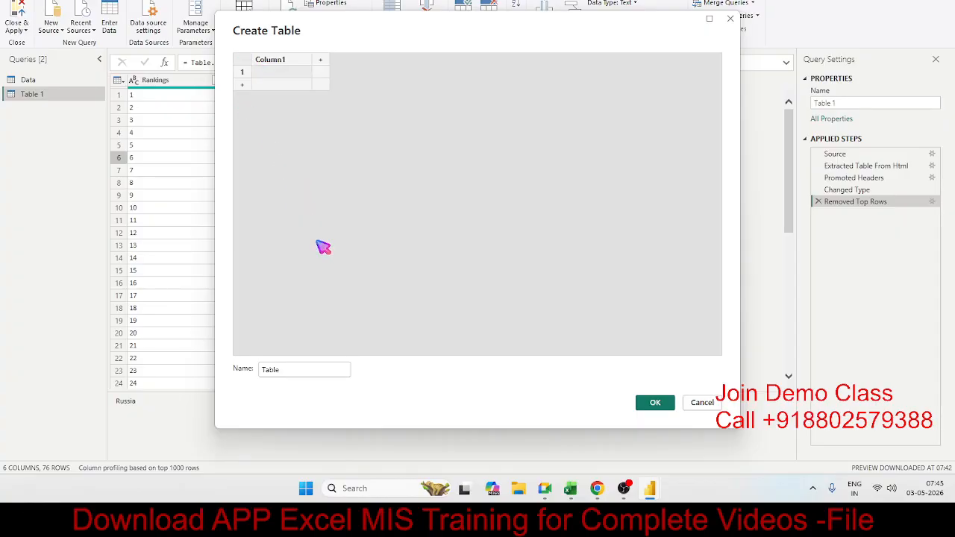
pyautogui.hotkey('ctrl', 'v')
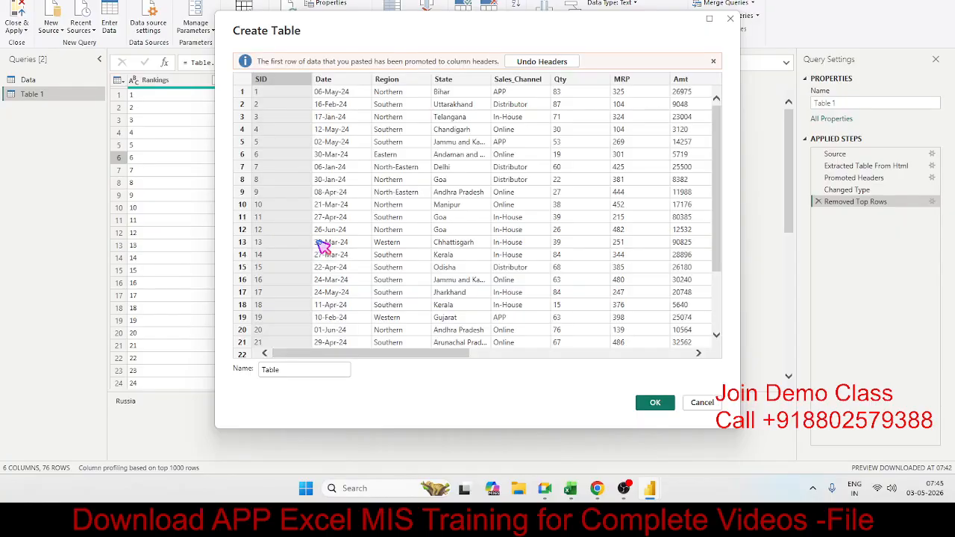
pyautogui.scroll(-3, 406, 190)
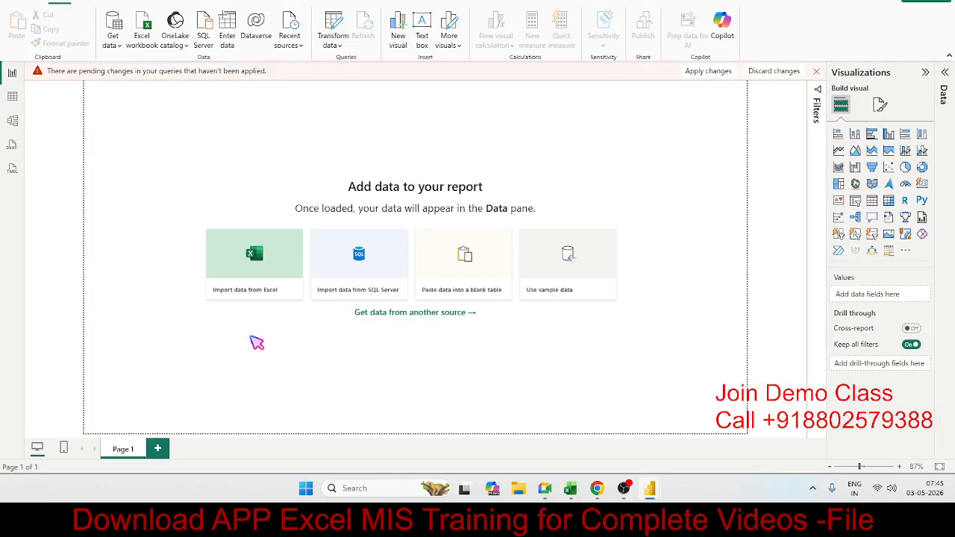
# Switch to the Excel sales sheet, copy the next four records in rows 29 to 32, and return to the table being created.
pyautogui.hotkey('alt', 'Tab')
pyautogui.hotkey('alt', 'Tab')
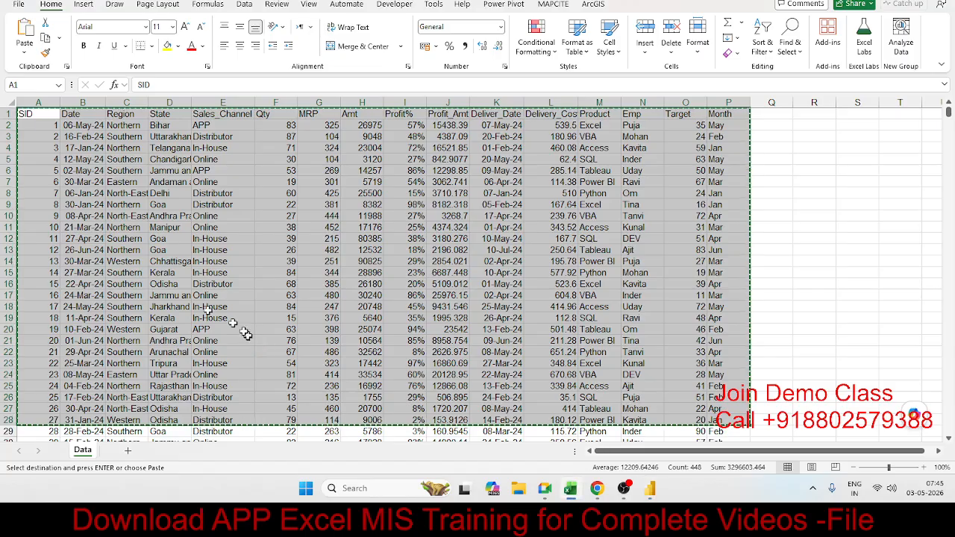
pyautogui.scroll(-3, 245, 331)
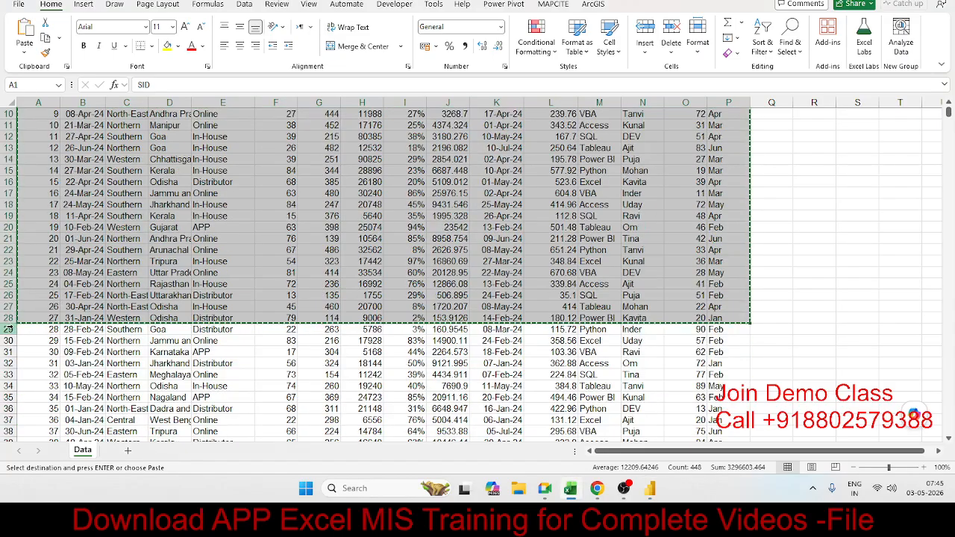
pyautogui.moveTo(12, 328); pyautogui.dragTo(719, 367)
pyautogui.hotkey('ctrl', 'c')
pyautogui.hotkey('alt', 'Tab')
pyautogui.hotkey('alt', 'Tab')
pyautogui.hotkey('alt', 'Tab')
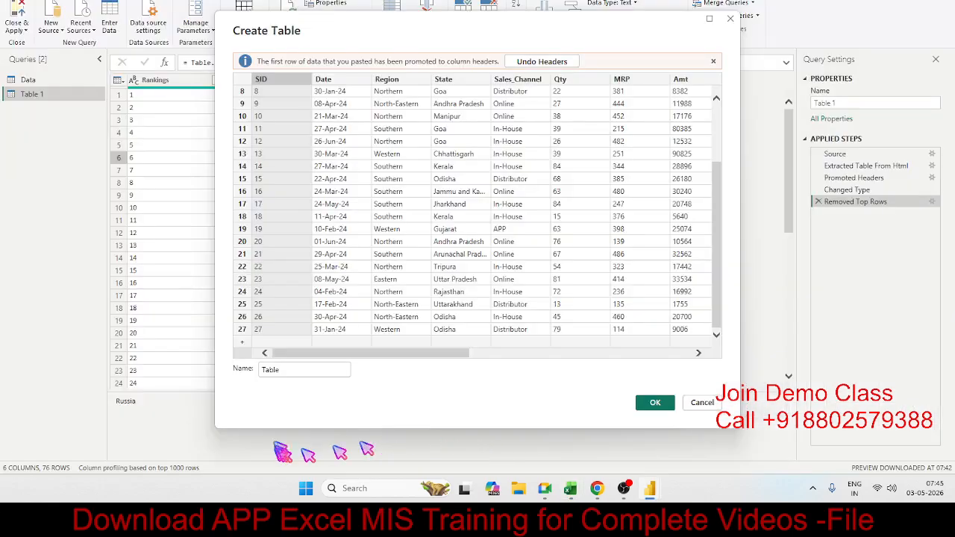
# Add a row below record 27 and paste the four copied sales records there.
pyautogui.click(243, 343)
pyautogui.scroll(-1, 375, 277)
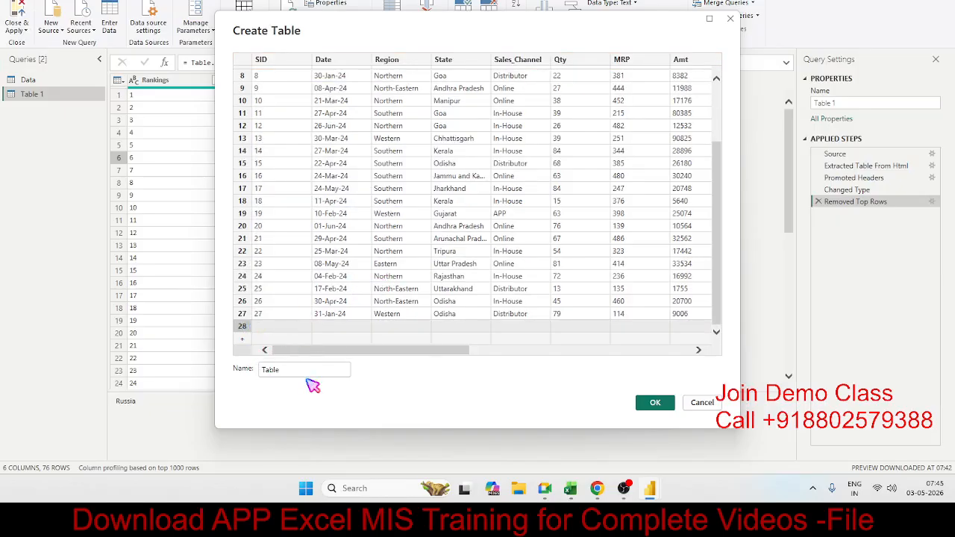
pyautogui.hotkey('ctrl', 'v')
pyautogui.scroll(-1, 337, 289)
pyautogui.scroll(4, 337, 290)
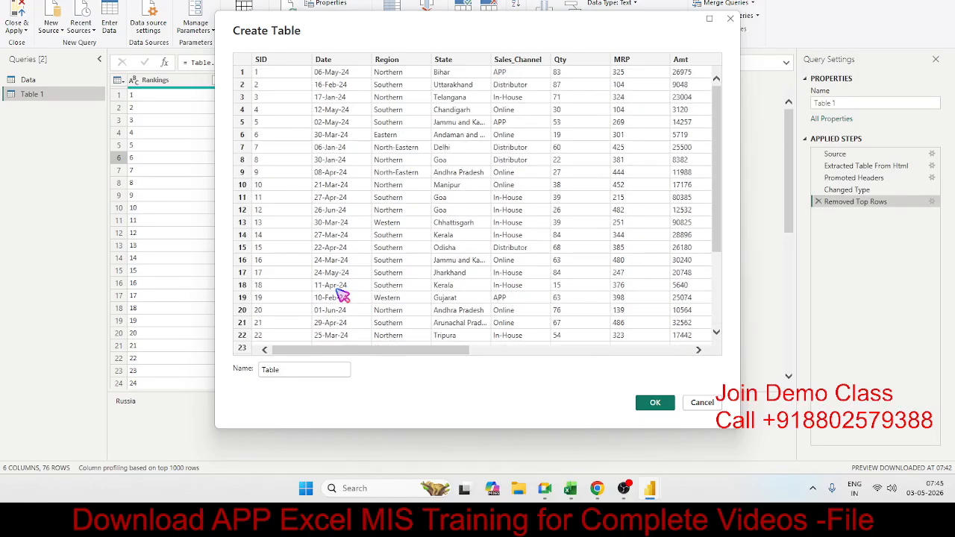
# Check that individual cells of the pasted records can be edited, and create the table under the name Table.
pyautogui.click(399, 173)
pyautogui.scroll(-3, 410, 119)
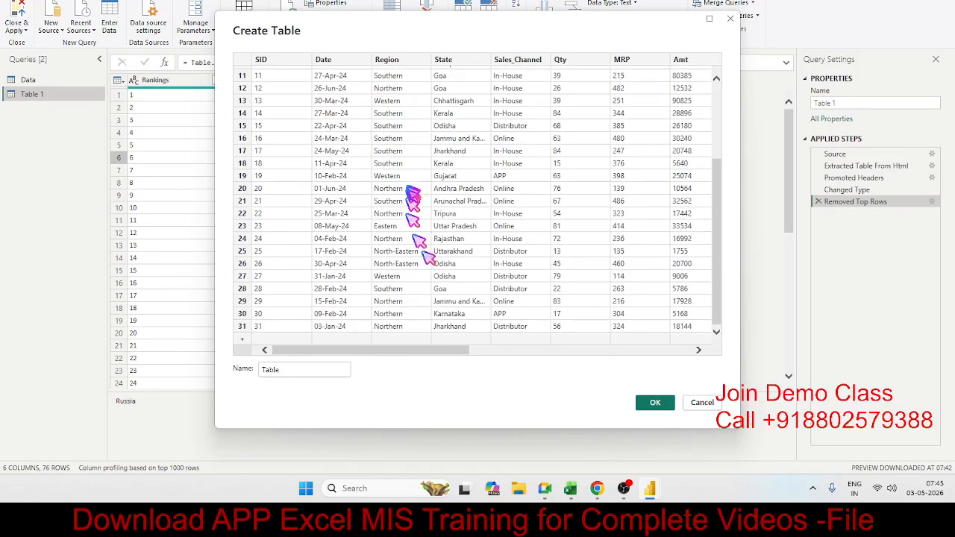
pyautogui.doubleClick(509, 179)
pyautogui.click(528, 191)
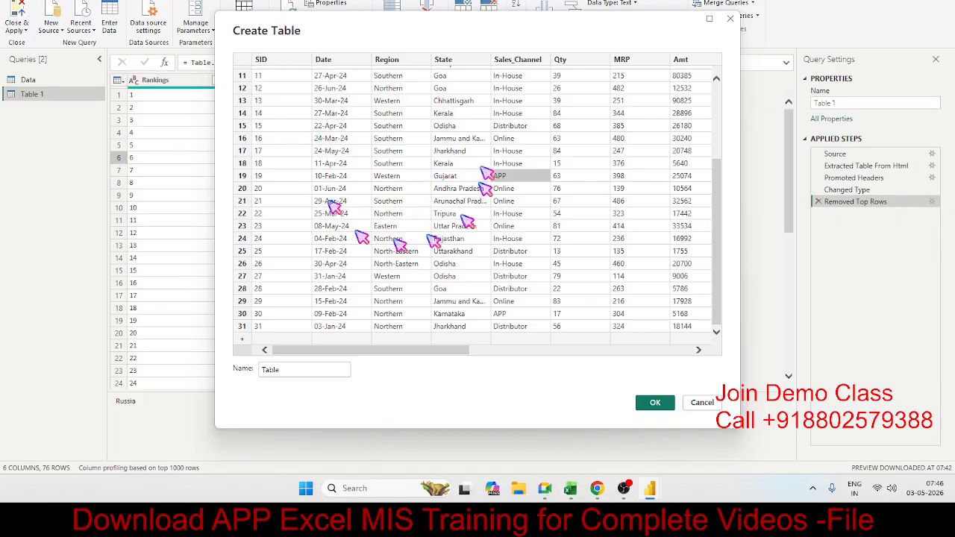
pyautogui.doubleClick(528, 127)
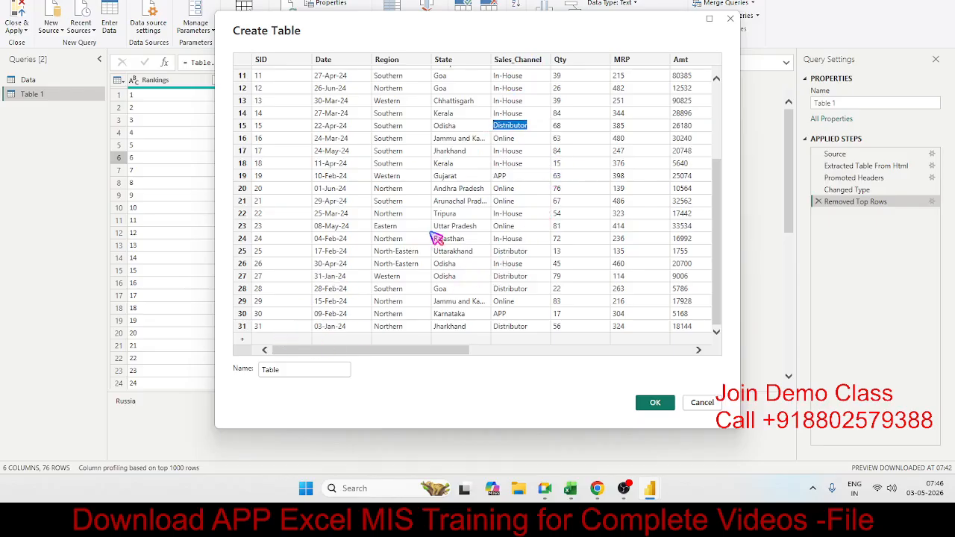
pyautogui.click(388, 226)
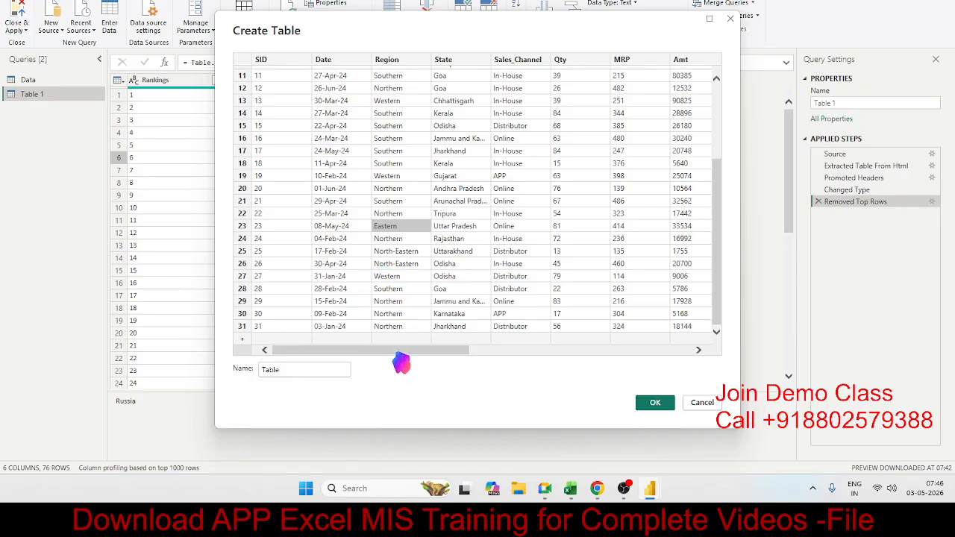
pyautogui.moveTo(401, 363); pyautogui.dragTo(246, 337)
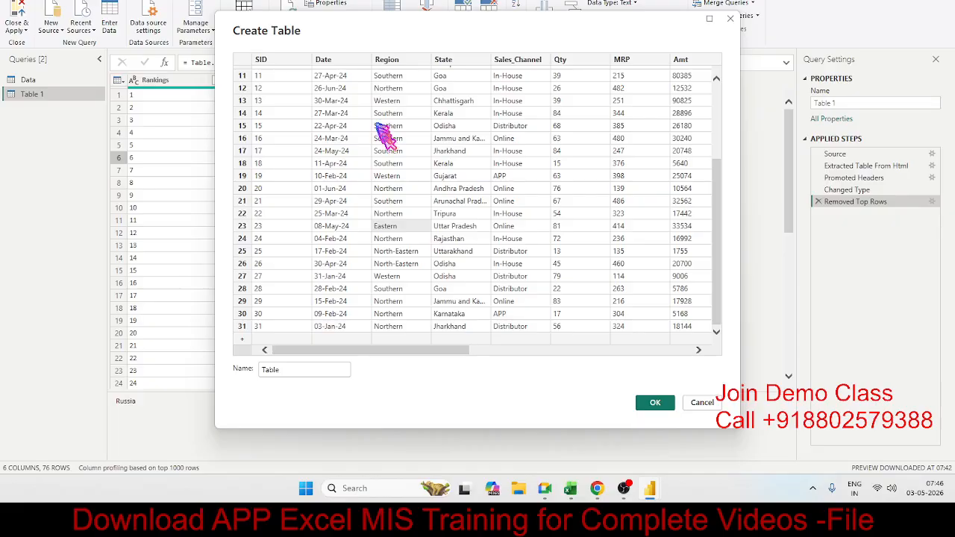
pyautogui.click(657, 405)
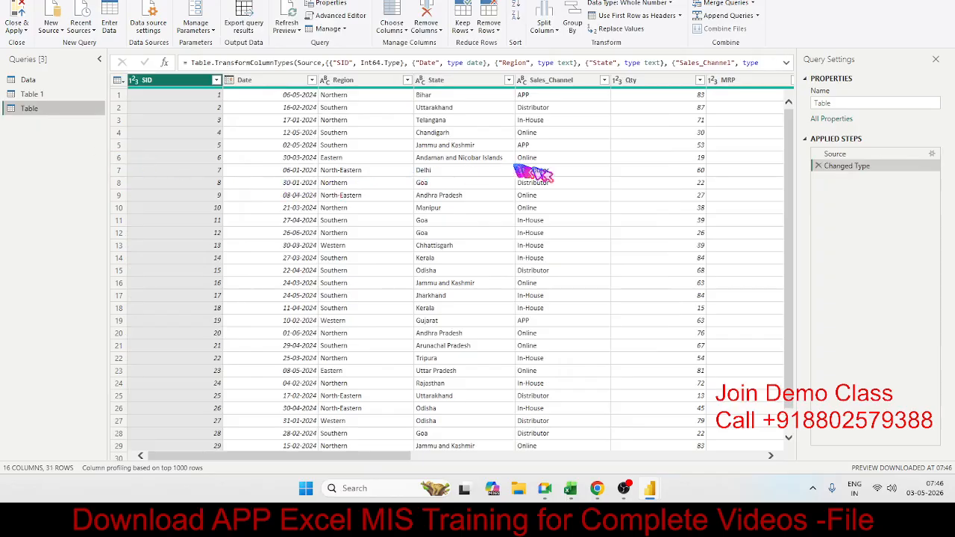
# Replace every "-" with "." in the Sales_Channel column of the Table query.
pyautogui.click(576, 196)
pyautogui.click(555, 134)
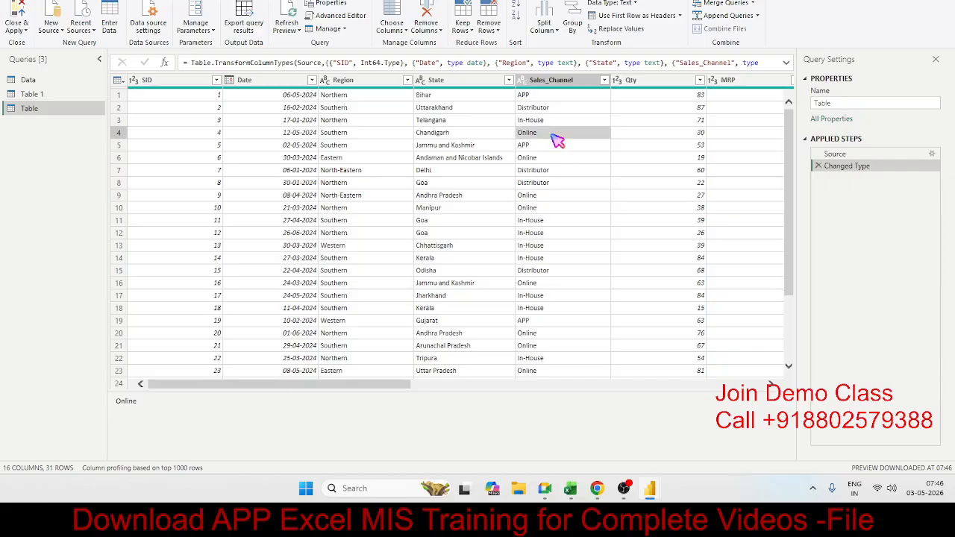
pyautogui.click(550, 122)
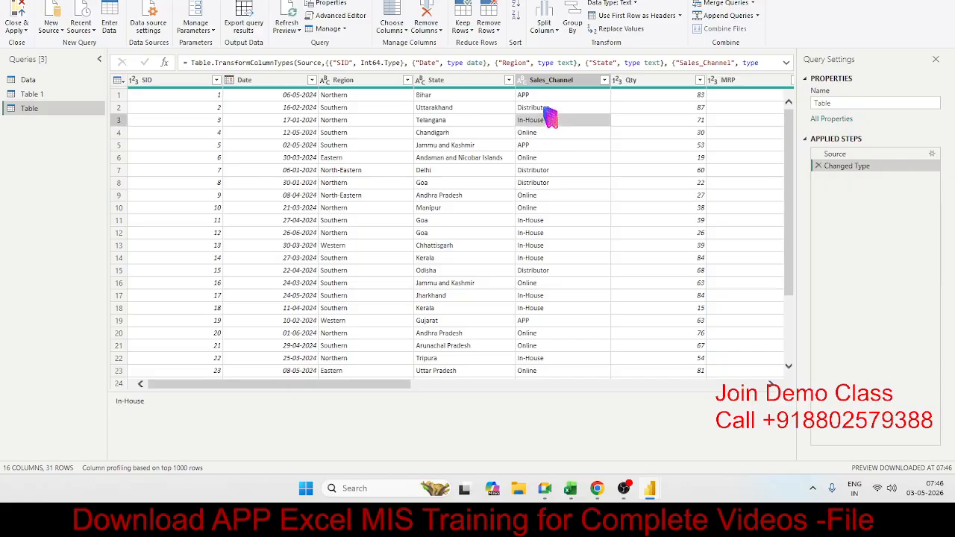
pyautogui.click(553, 80)
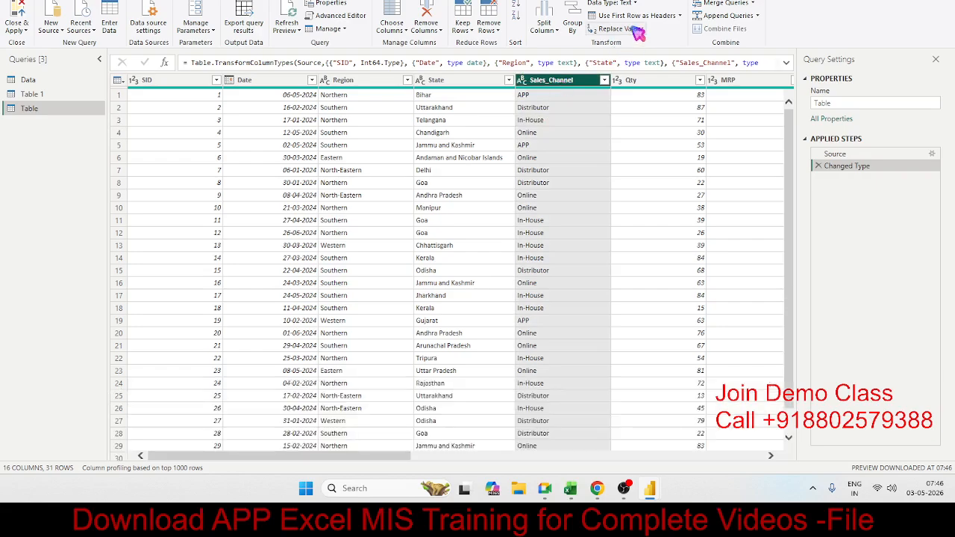
pyautogui.click(636, 29)
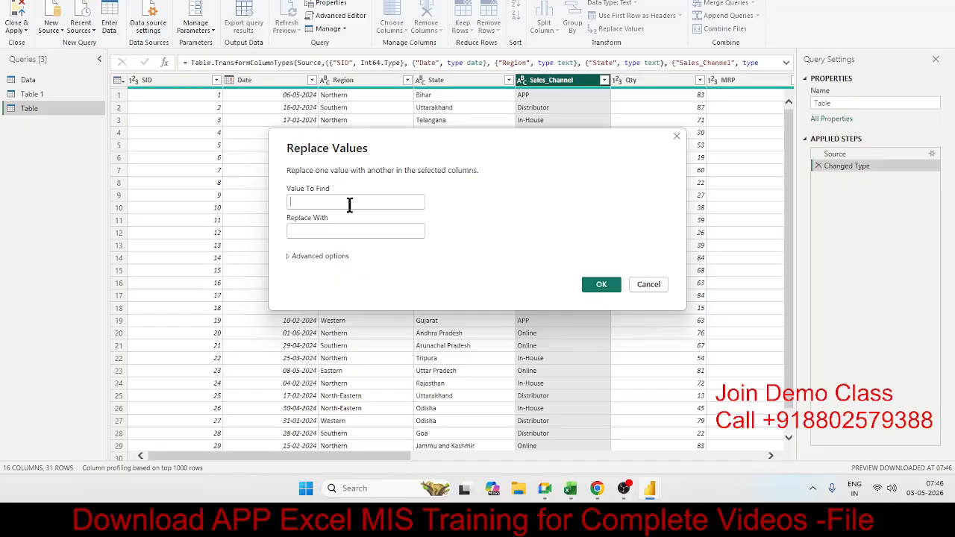
pyautogui.click(349, 202)
pyautogui.write('-')
pyautogui.click(347, 233)
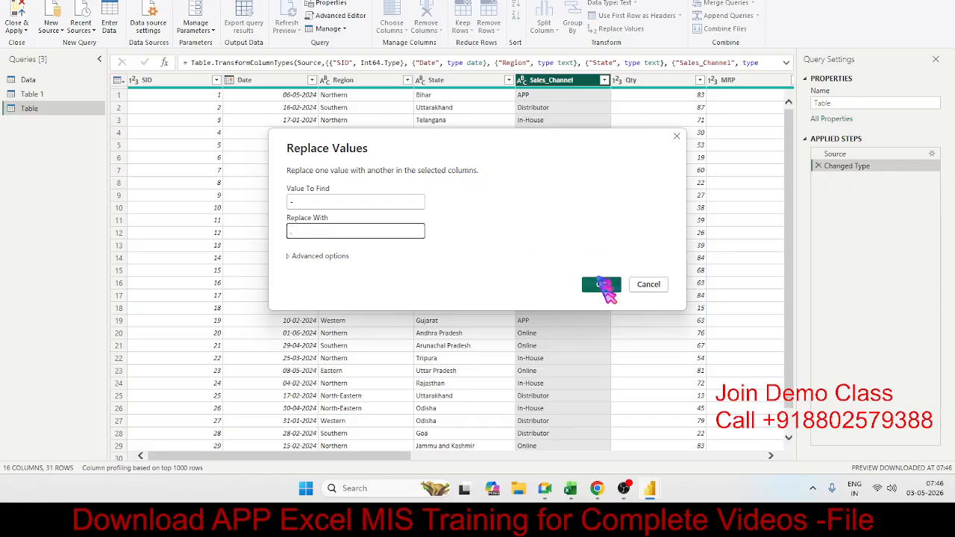
pyautogui.click(601, 286)
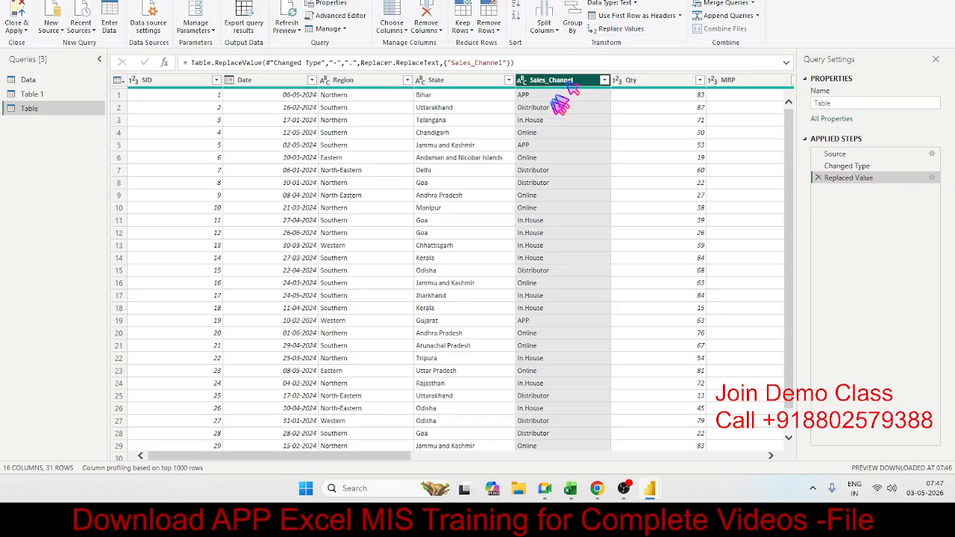
pyautogui.click(536, 144)
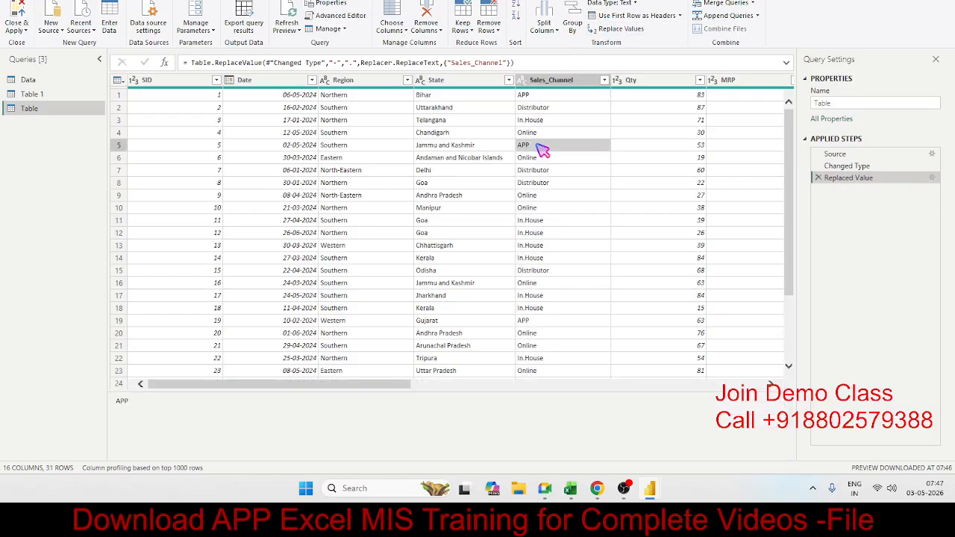
pyautogui.click(340, 120)
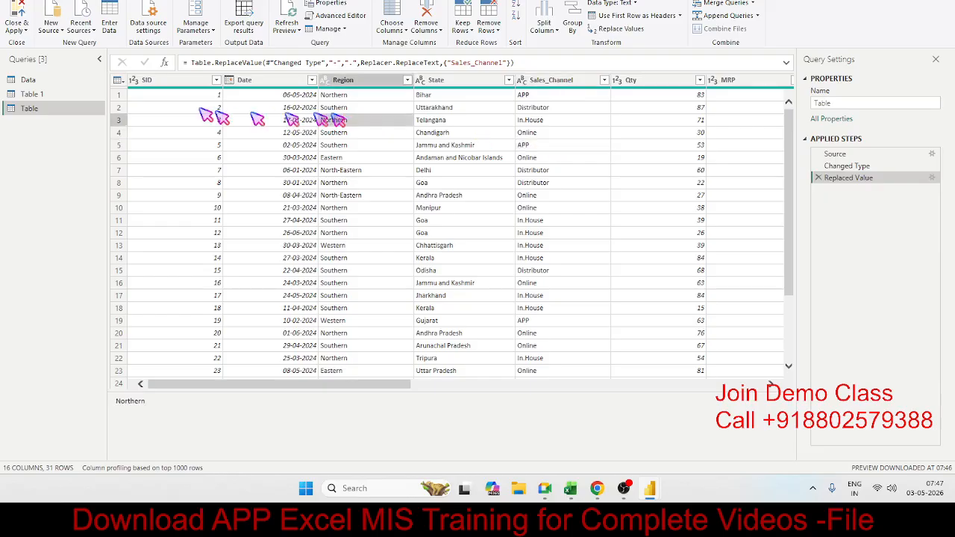
# Try the Public, Organizational and Private privacy levels for the Excel workbook data source, then cancel the permission edit and close the data source settings.
pyautogui.click(144, 35)
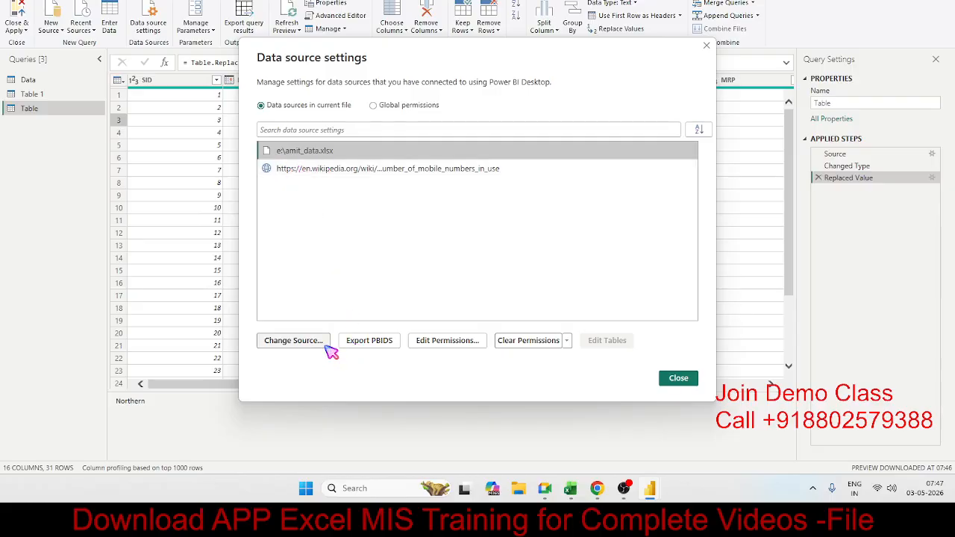
pyautogui.click(470, 342)
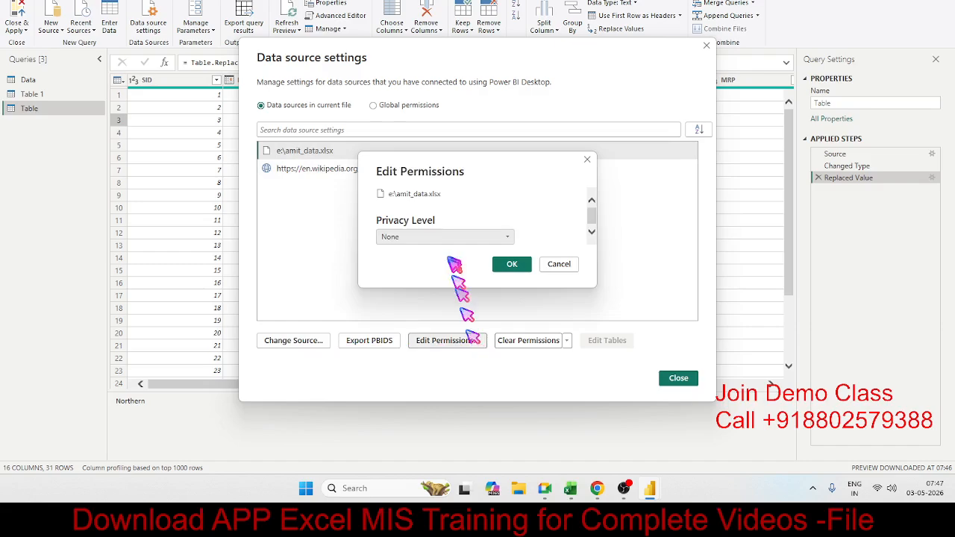
pyautogui.click(445, 238)
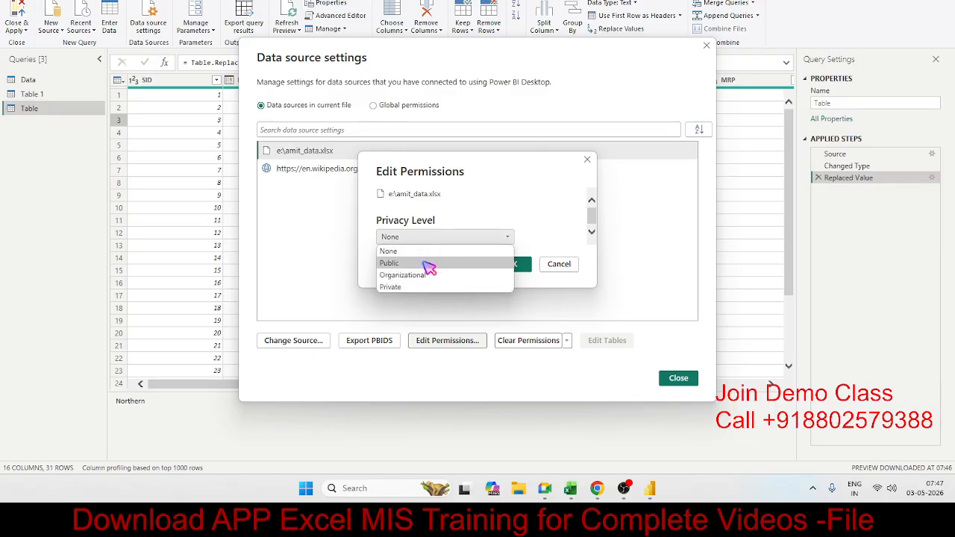
pyautogui.click(429, 264)
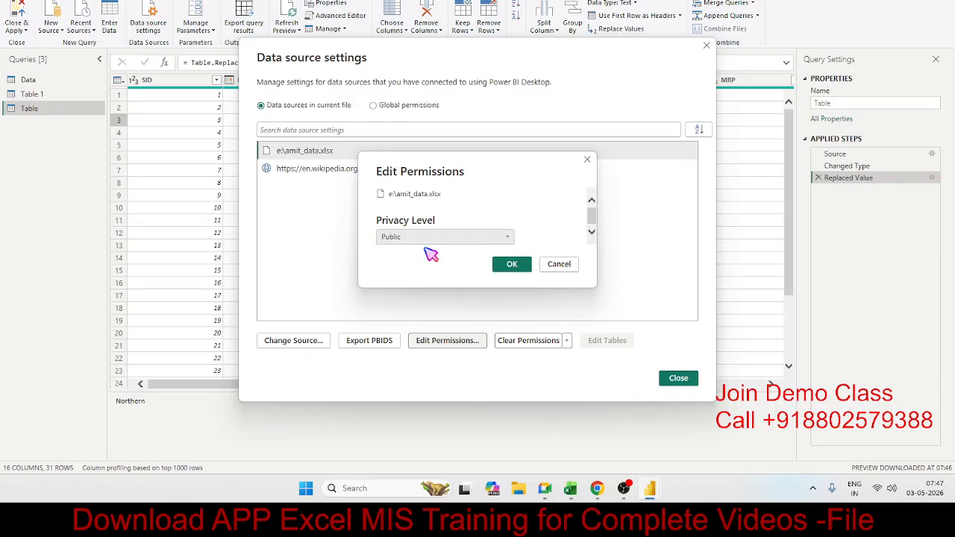
pyautogui.click(429, 237)
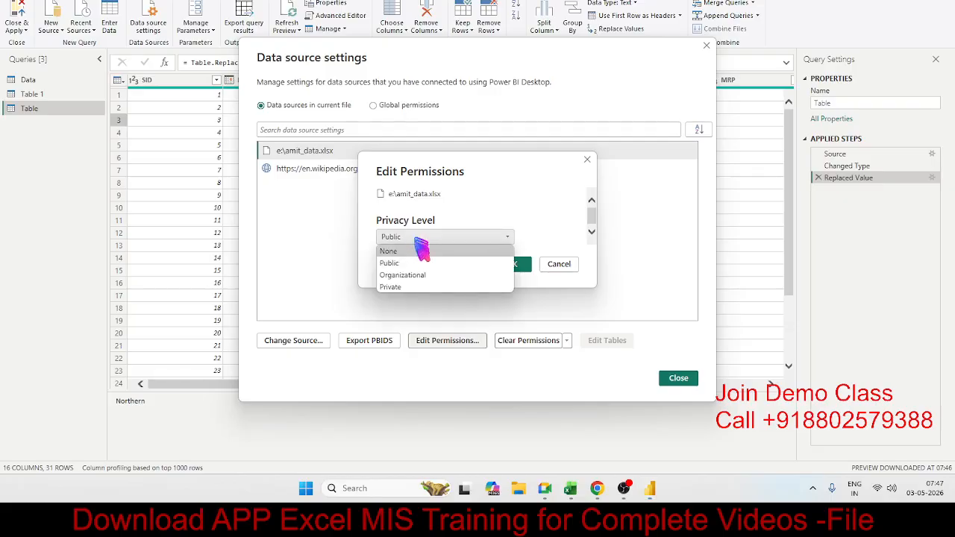
pyautogui.click(424, 278)
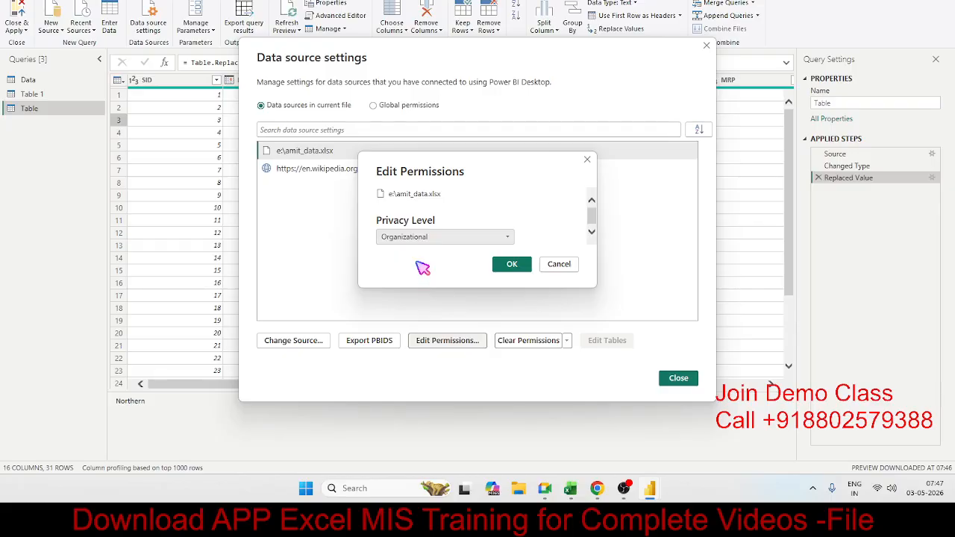
pyautogui.click(416, 238)
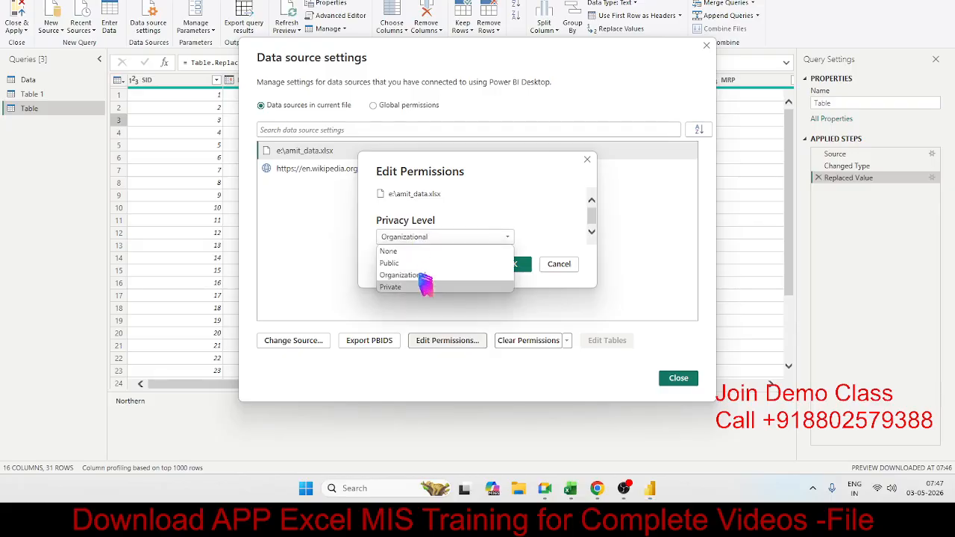
pyautogui.click(418, 286)
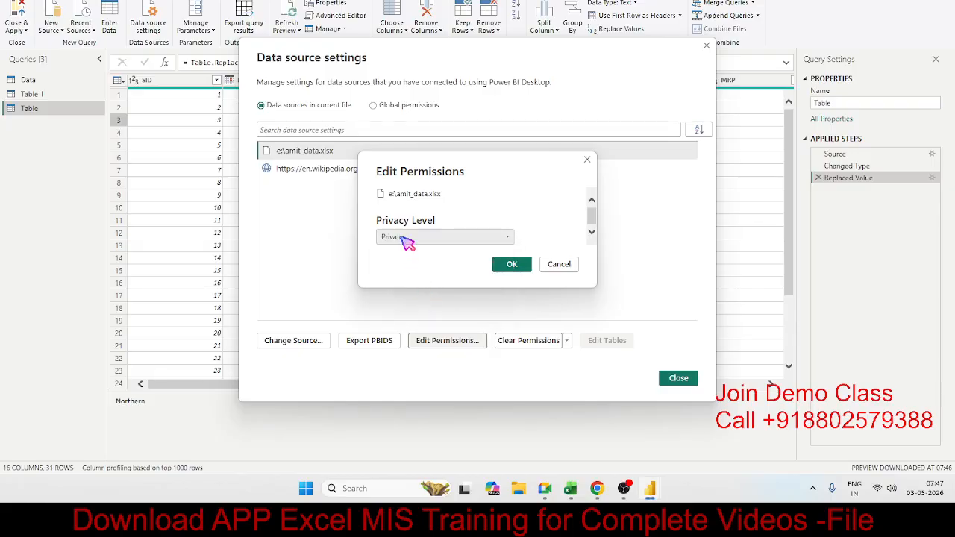
pyautogui.click(404, 237)
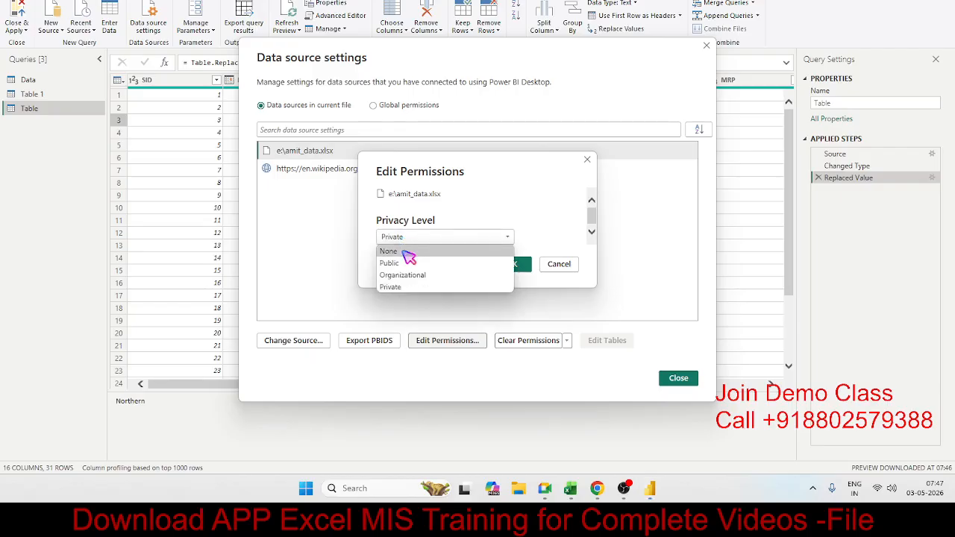
pyautogui.click(409, 253)
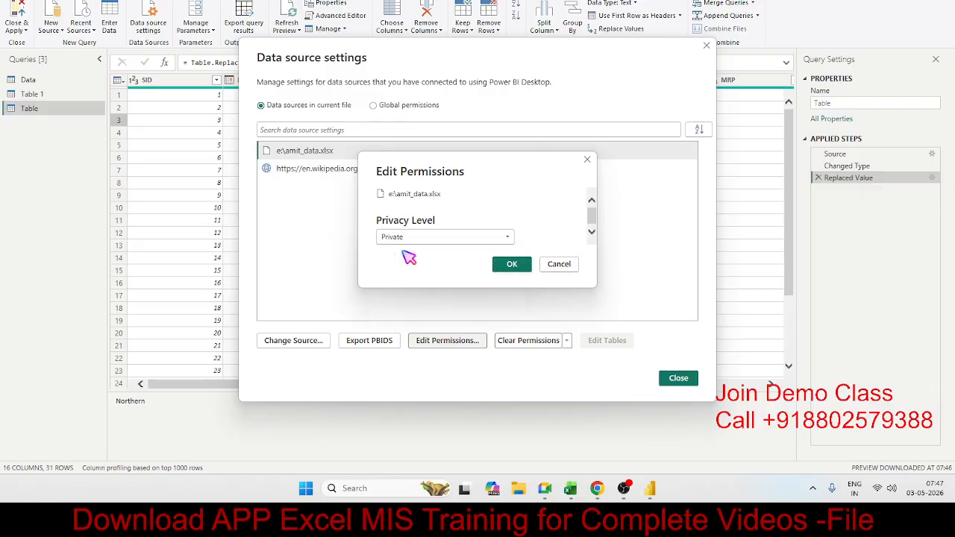
pyautogui.click(571, 265)
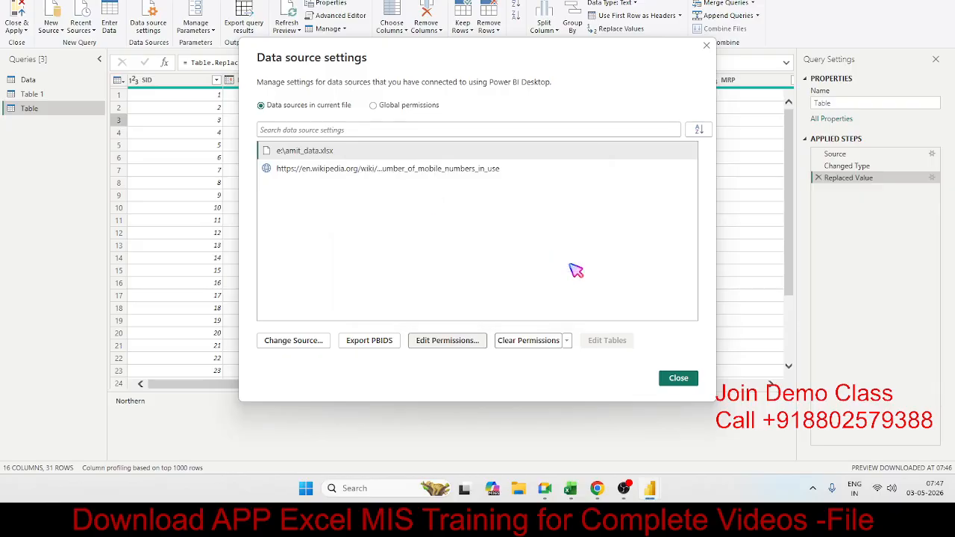
pyautogui.click(678, 378)
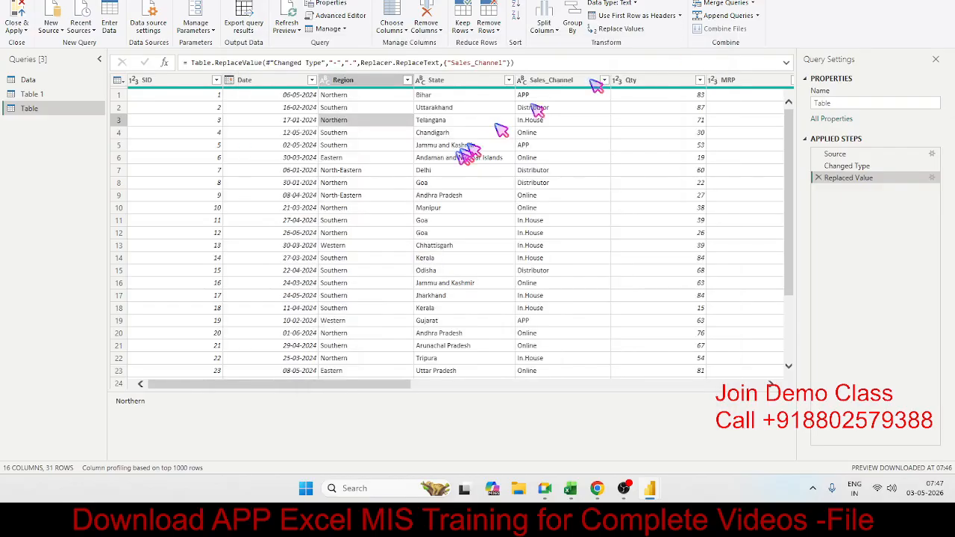
# Start exporting the query results with the Report workspace, view all new data destinations, and close the export without choosing one.
pyautogui.click(425, 171)
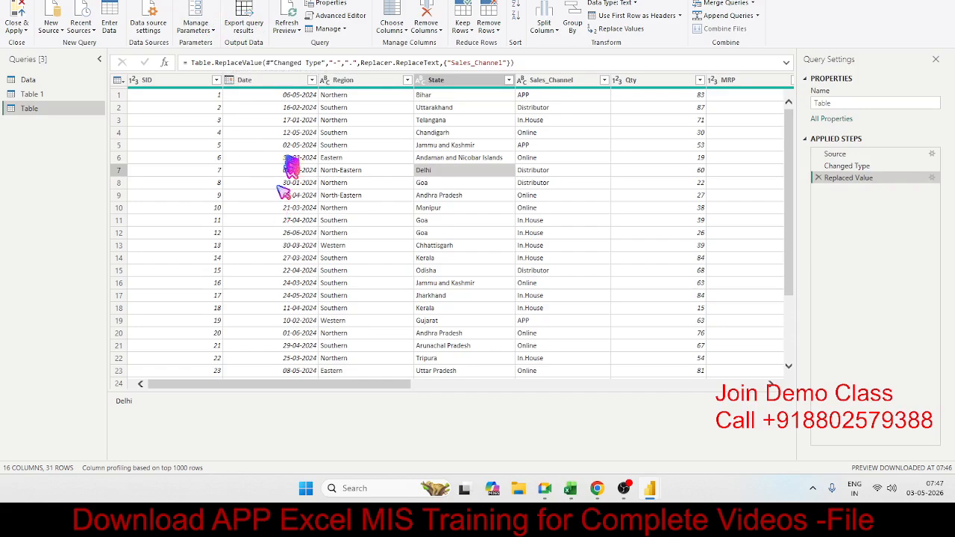
pyautogui.click(288, 147)
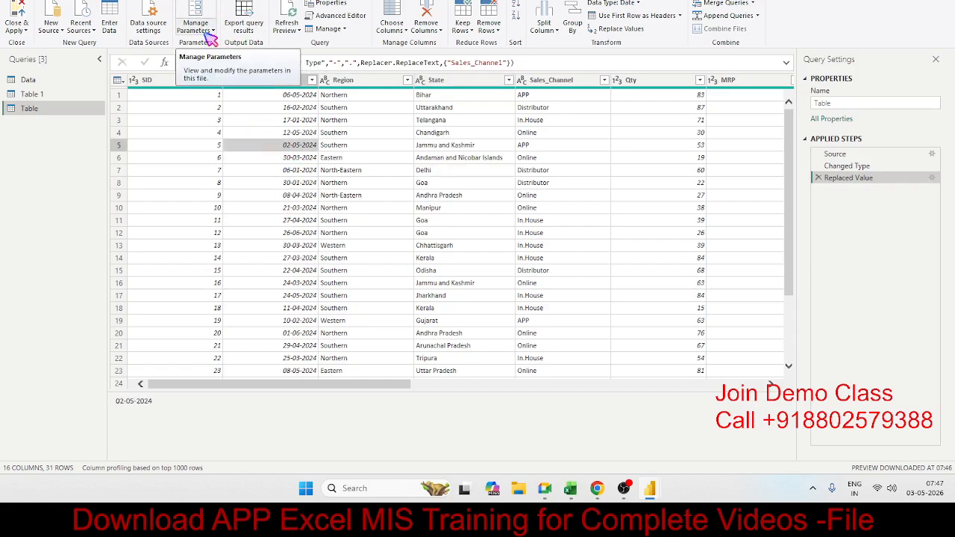
pyautogui.click(398, 148)
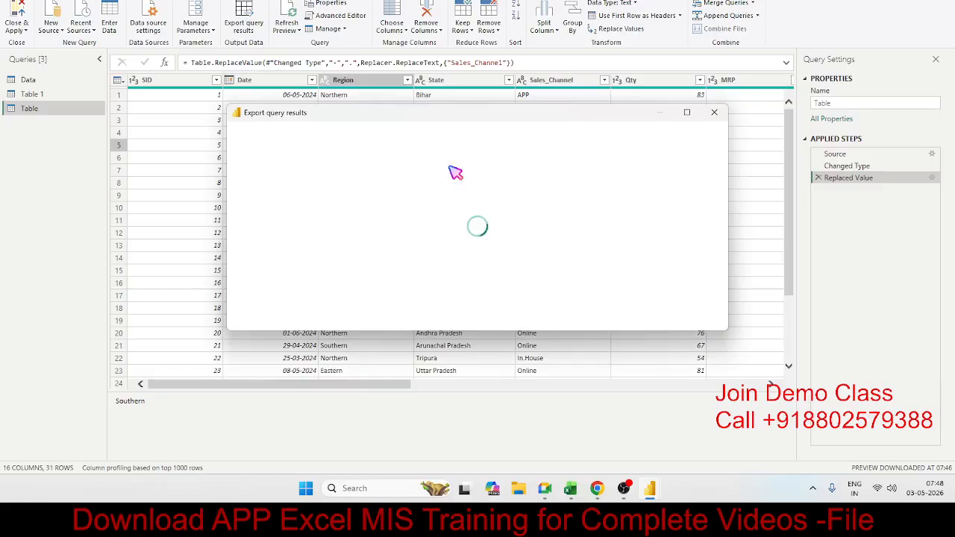
pyautogui.click(382, 221)
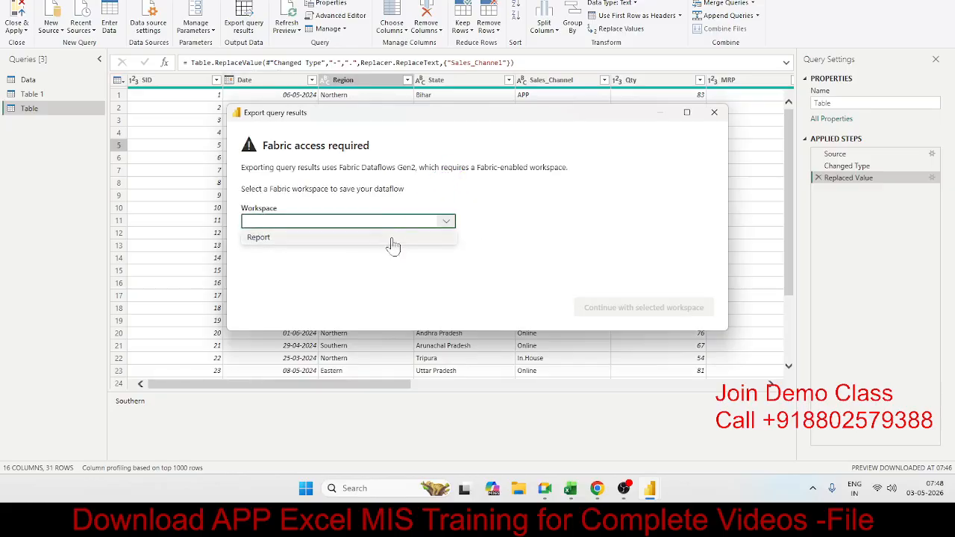
pyautogui.click(391, 239)
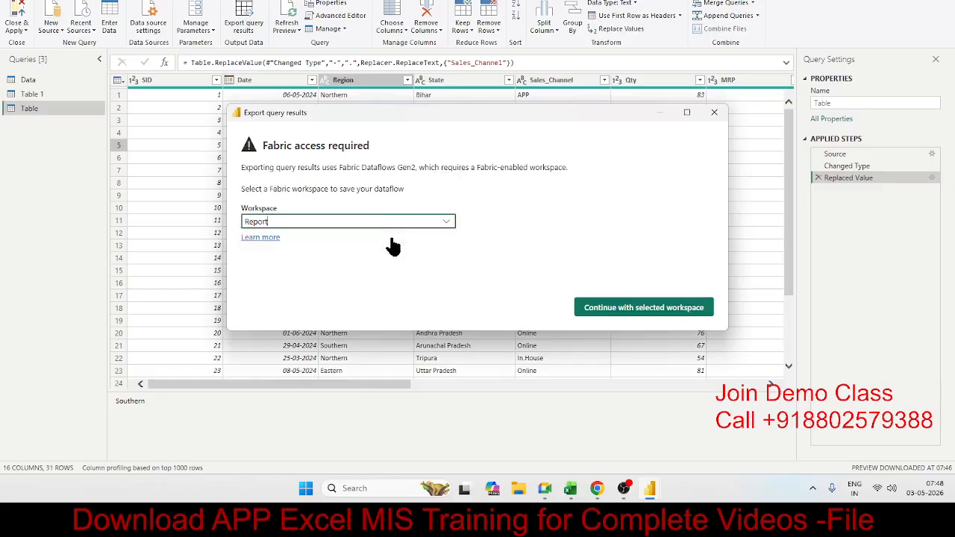
pyautogui.click(642, 307)
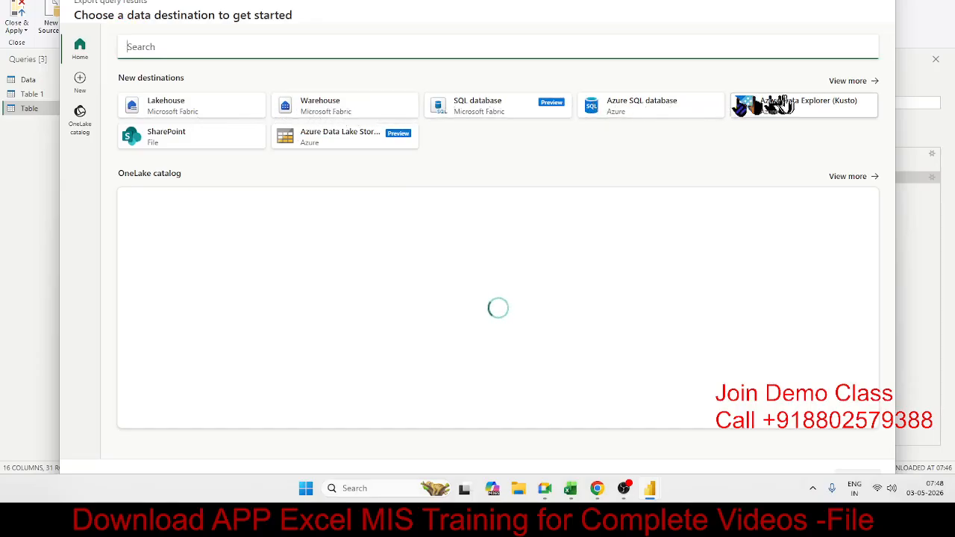
pyautogui.click(862, 84)
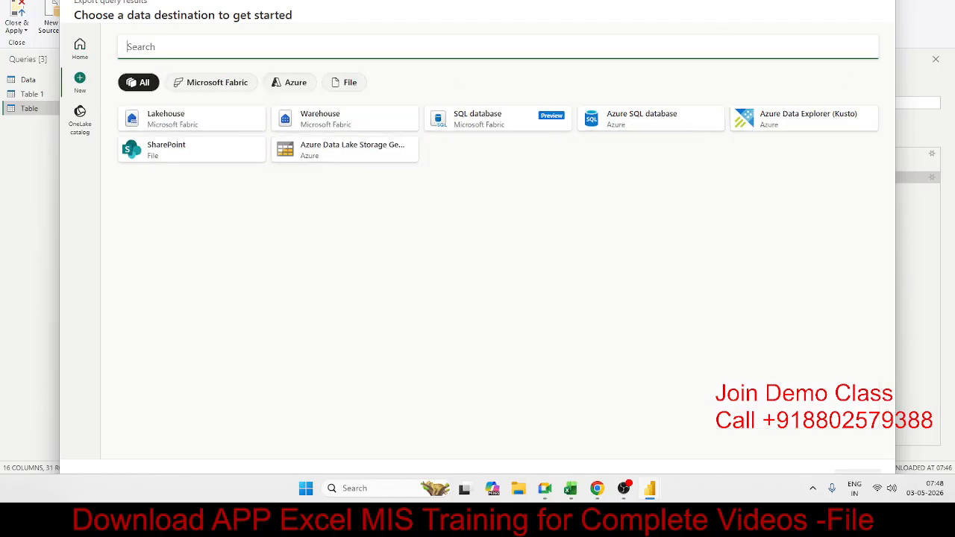
pyautogui.click(877, 0)
# View the name, description and load options in the Table query's properties, and cancel without changes.
pyautogui.click(430, 161)
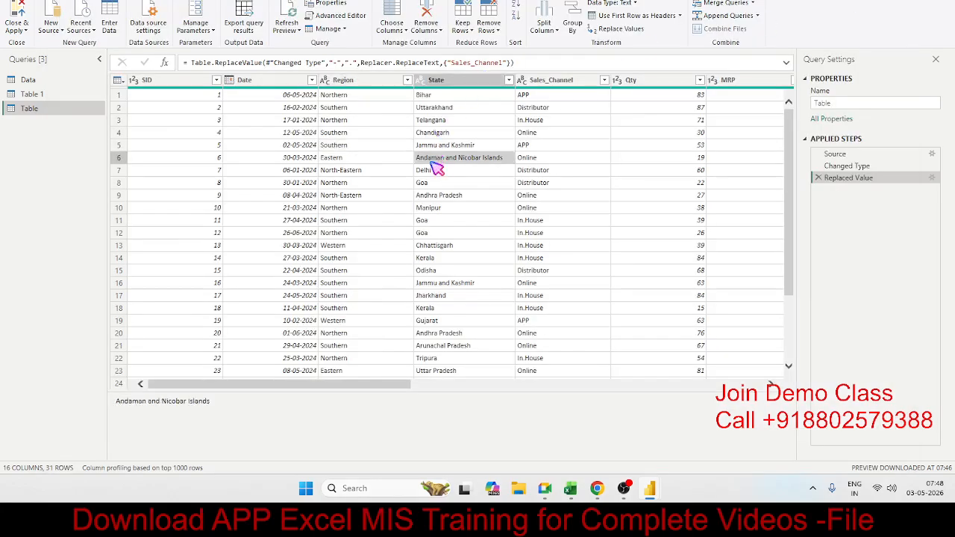
pyautogui.click(328, 10)
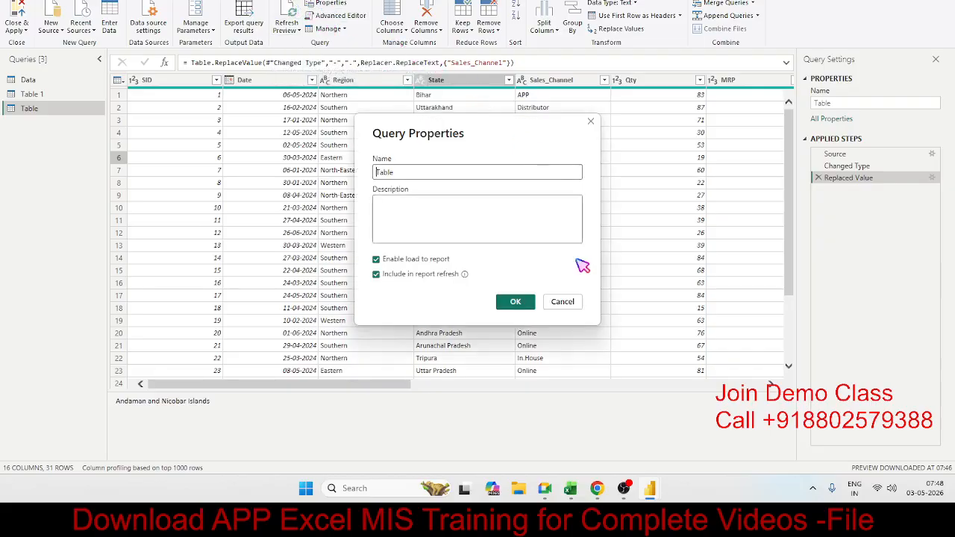
pyautogui.click(563, 302)
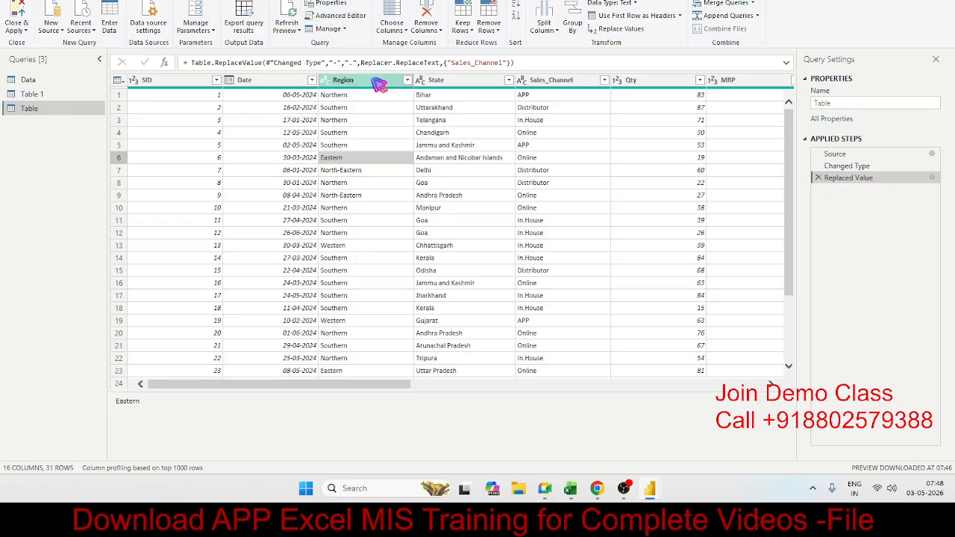
# Review the Table query's M code in the Advanced Editor, close the editor, and open the Data query.
pyautogui.click(340, 17)
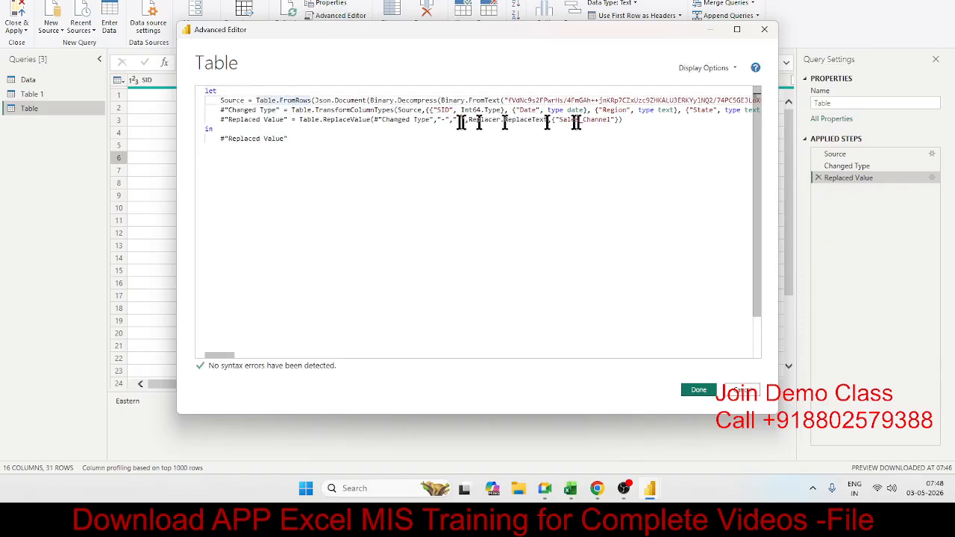
pyautogui.moveTo(339, 132); pyautogui.dragTo(223, 108)
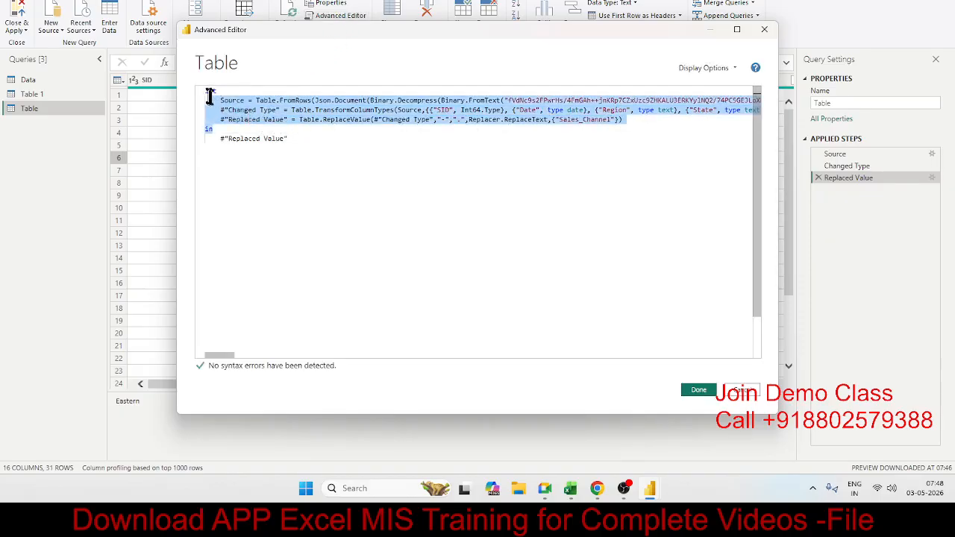
pyautogui.click(346, 170)
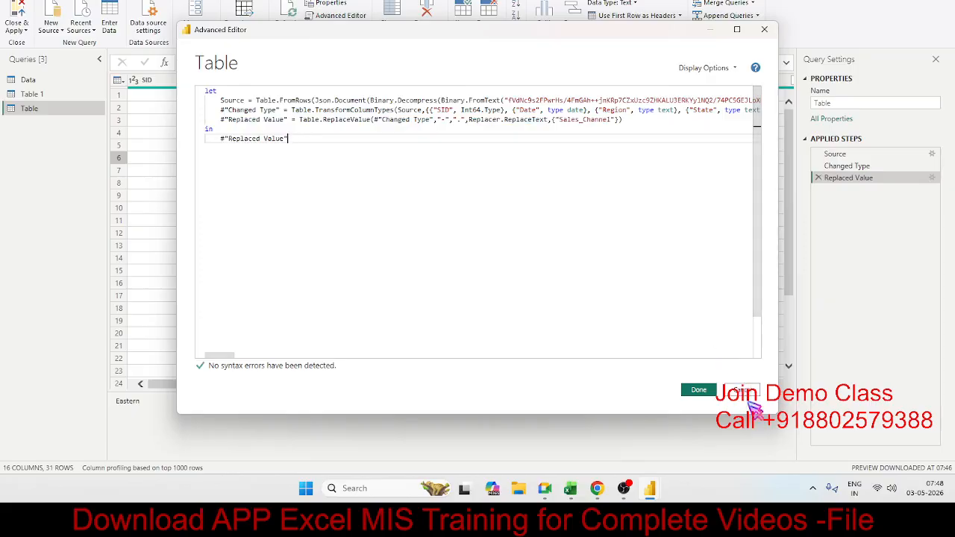
pyautogui.click(698, 390)
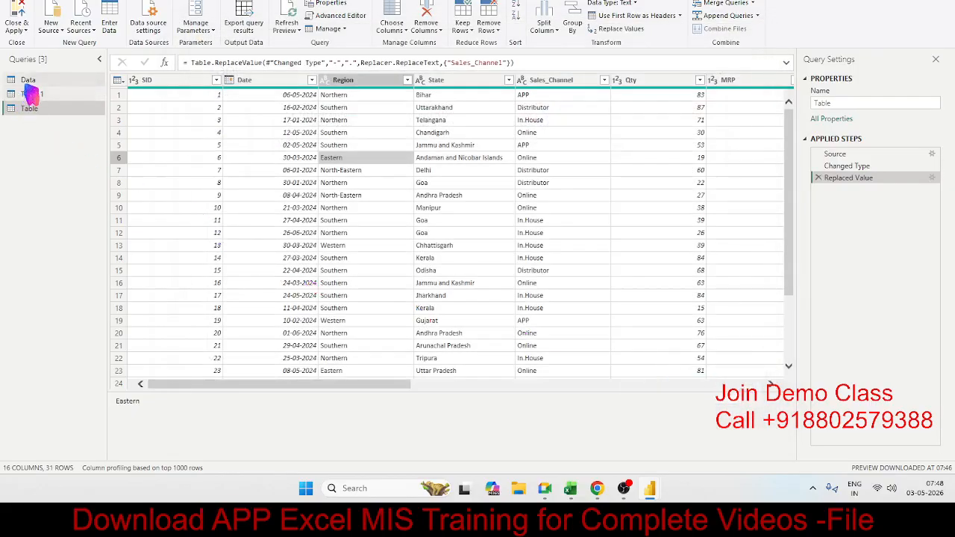
pyautogui.click(28, 80)
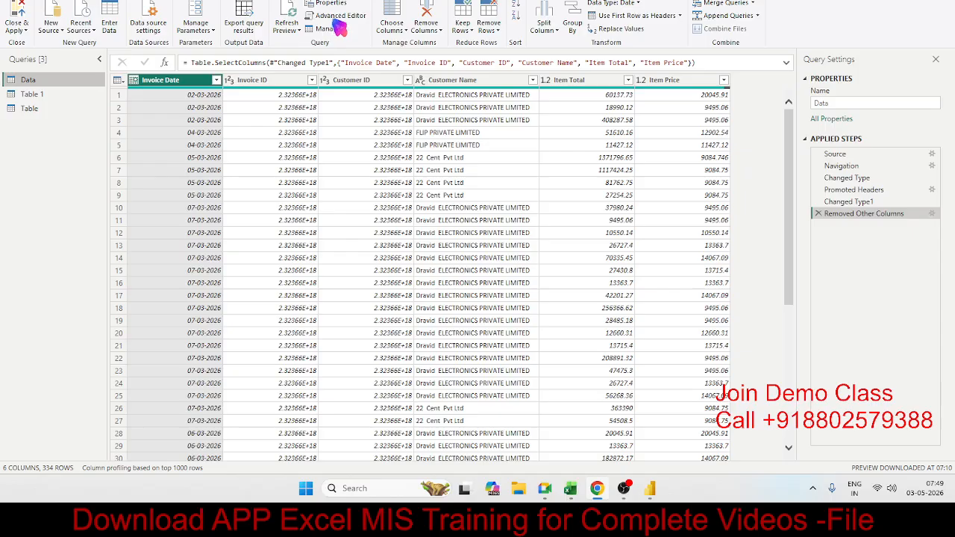
# Review the Data query's M code in the Advanced Editor, highlight the source sheet name, and cancel without changes.
pyautogui.click(357, 18)
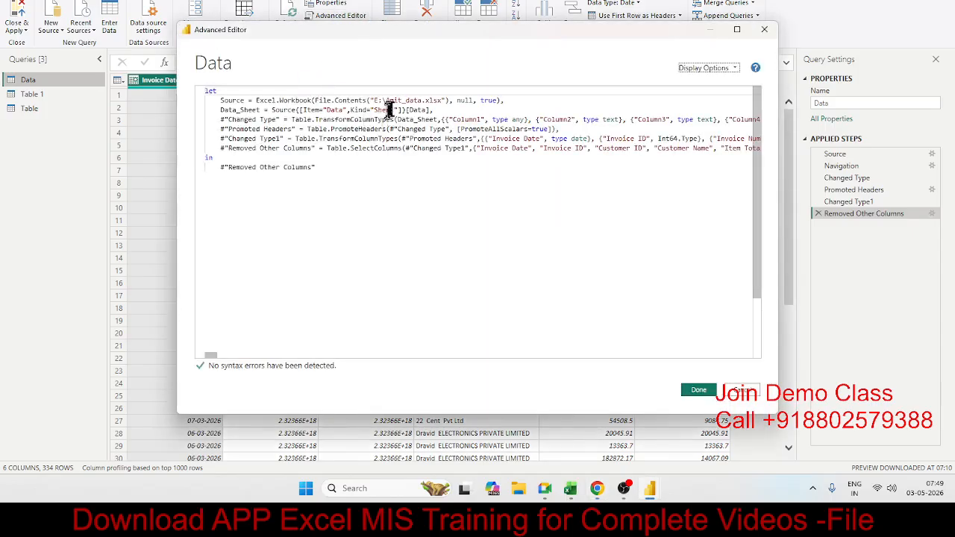
pyautogui.doubleClick(334, 109)
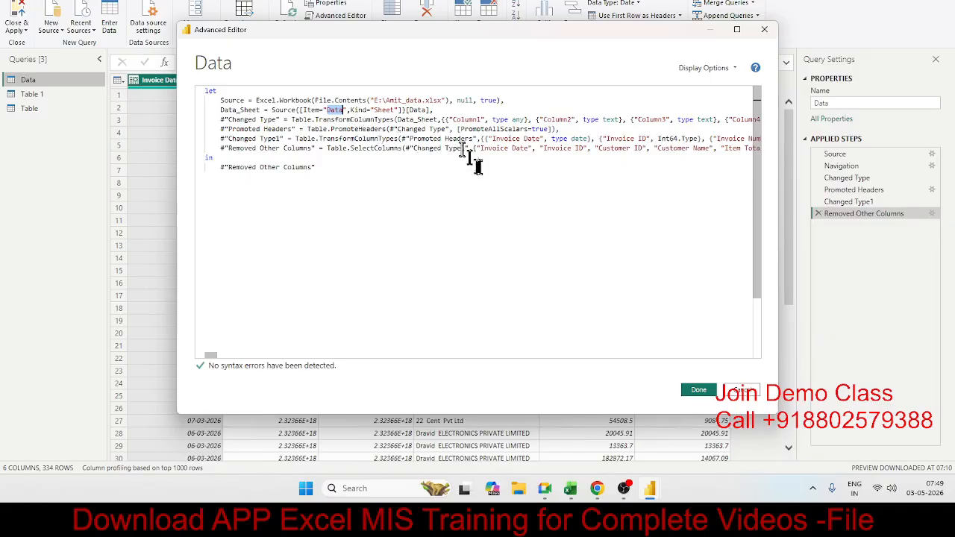
pyautogui.click(741, 391)
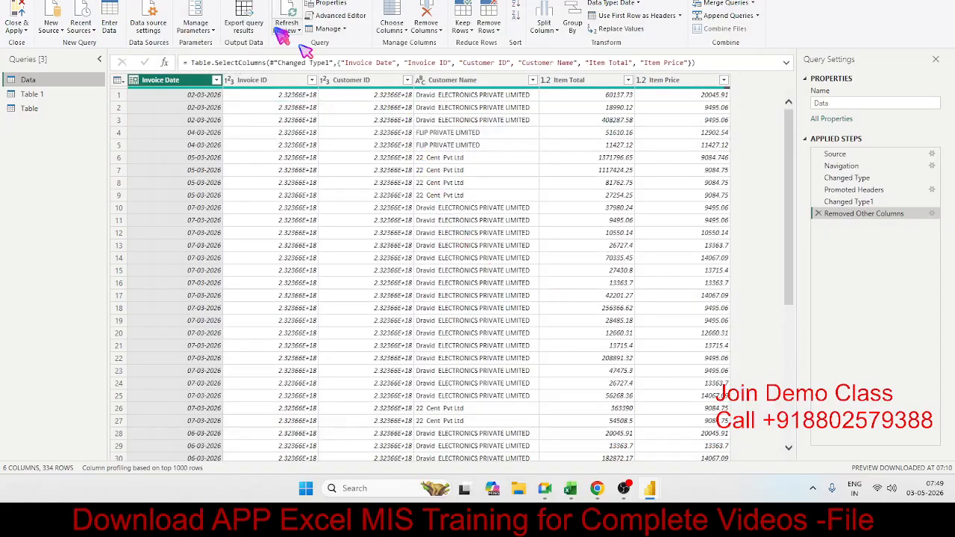
pyautogui.click(345, 29)
pyautogui.click(356, 52)
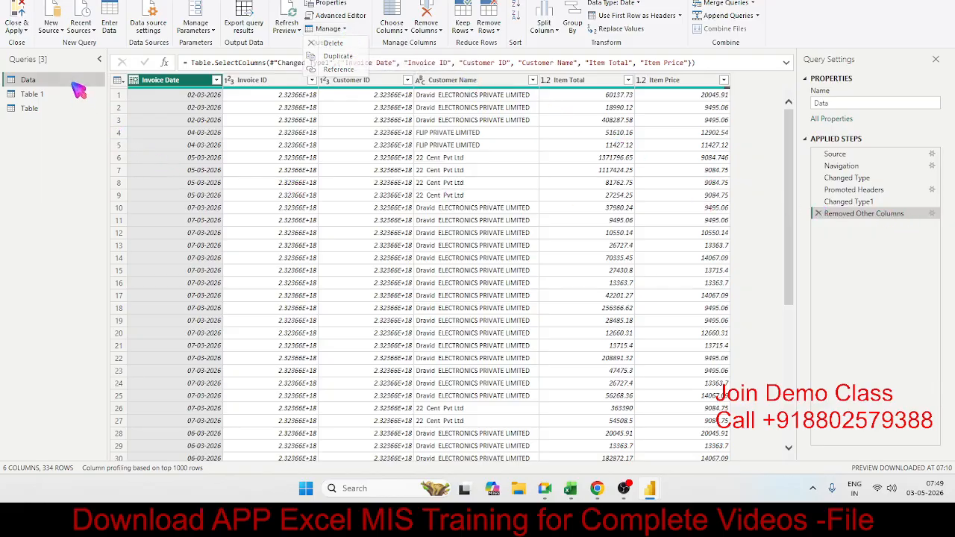
pyautogui.rightClick(73, 84)
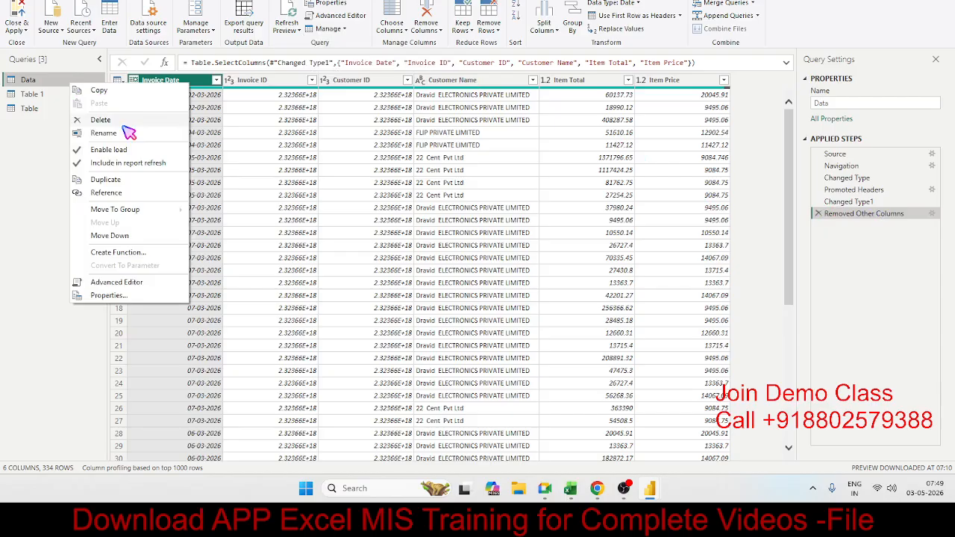
pyautogui.click(286, 120)
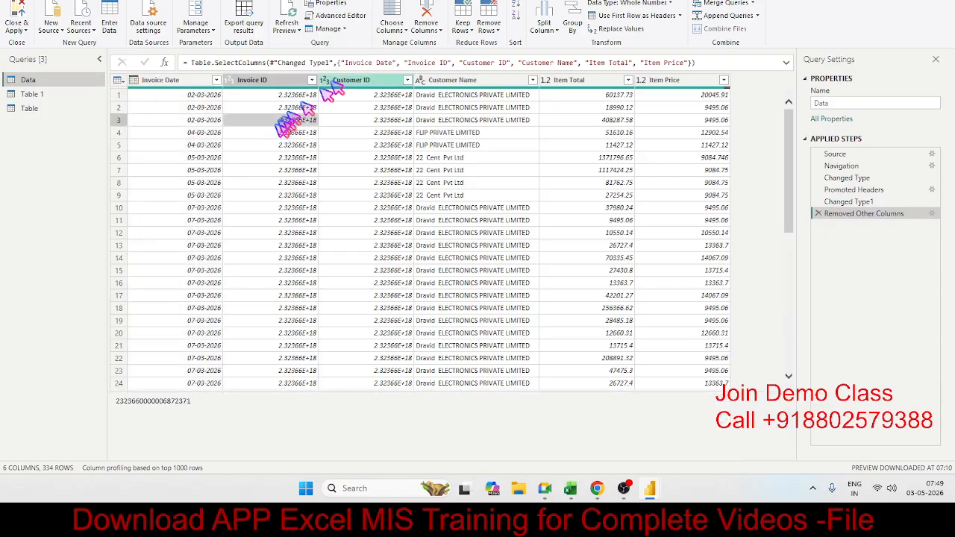
pyautogui.click(344, 29)
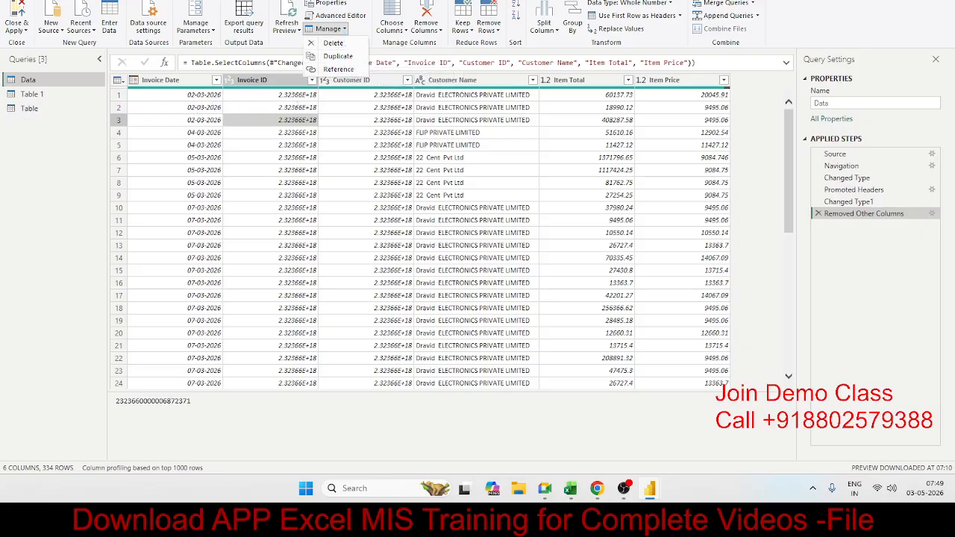
pyautogui.hotkey('alt', 'Tab')
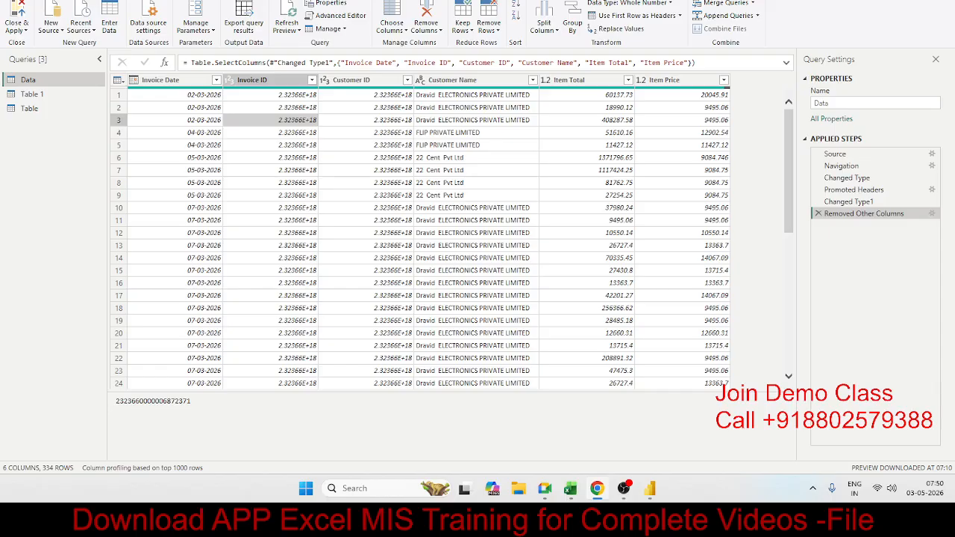
pyautogui.click(273, 220)
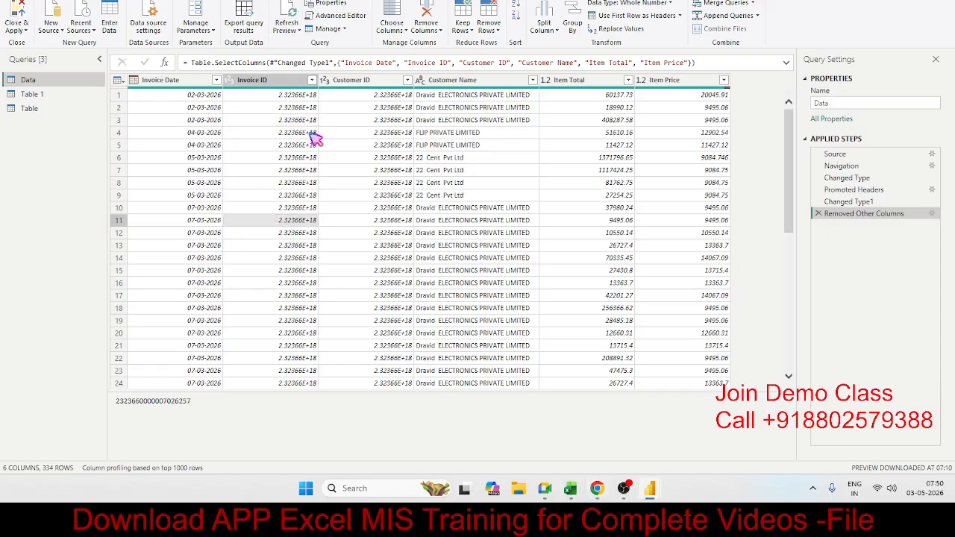
# Duplicate the Data query, and create another query as a reference to the original Data query.
pyautogui.click(330, 28)
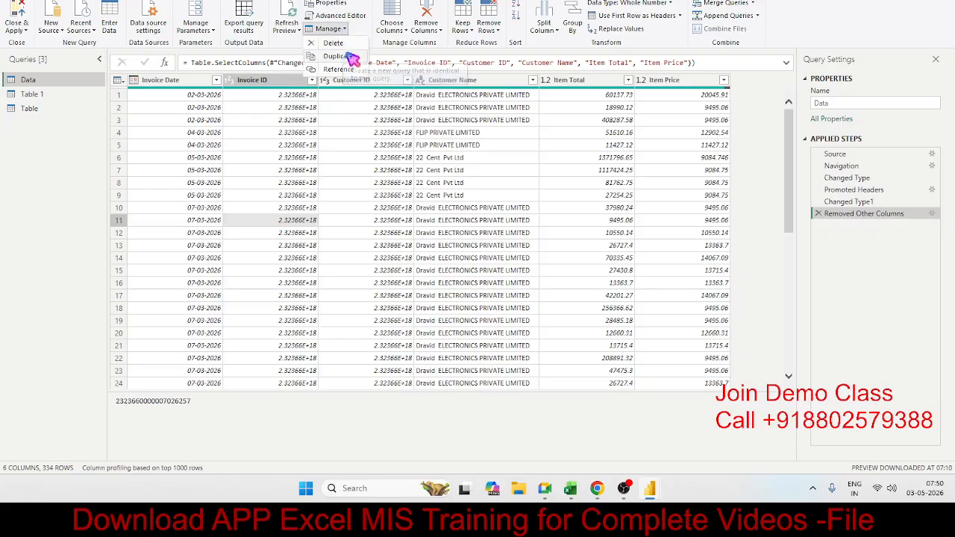
pyautogui.click(337, 57)
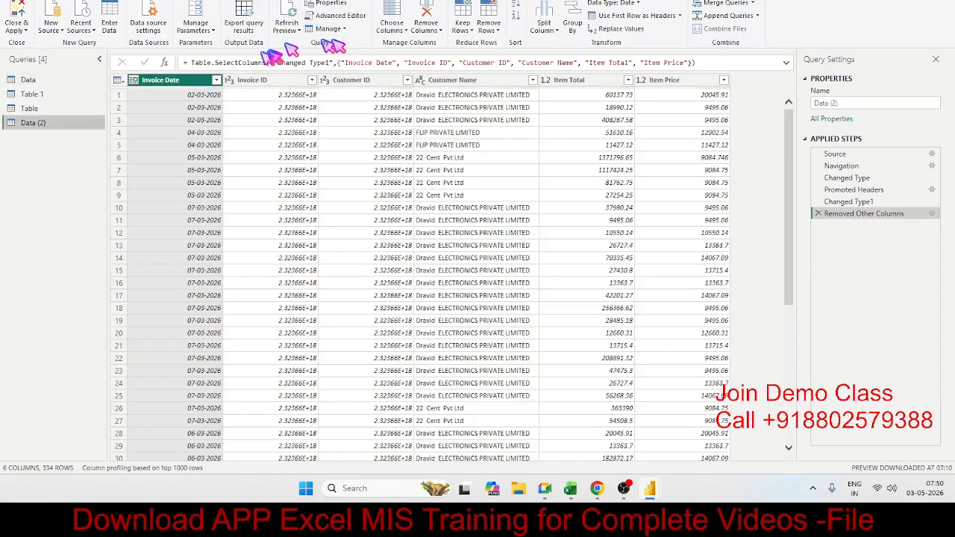
pyautogui.click(64, 80)
pyautogui.click(281, 83)
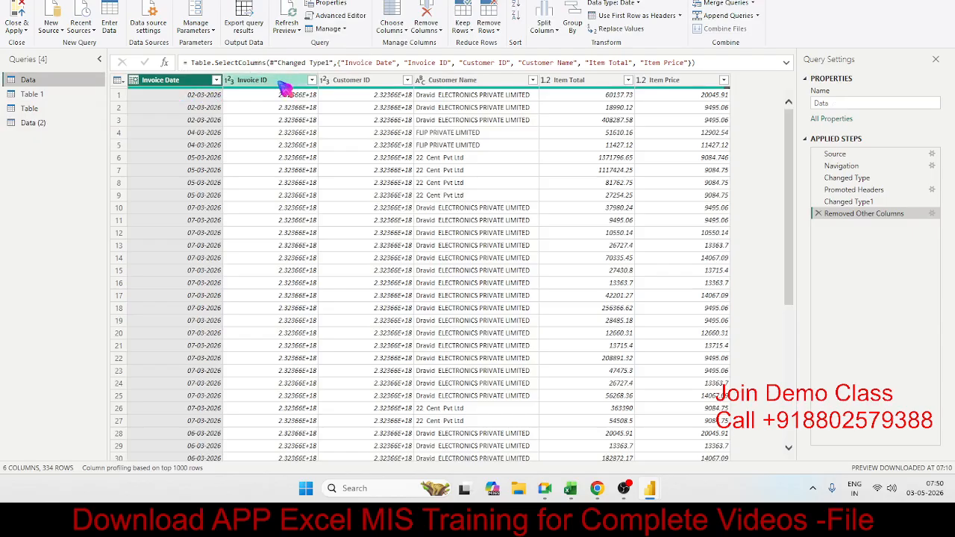
pyautogui.click(329, 29)
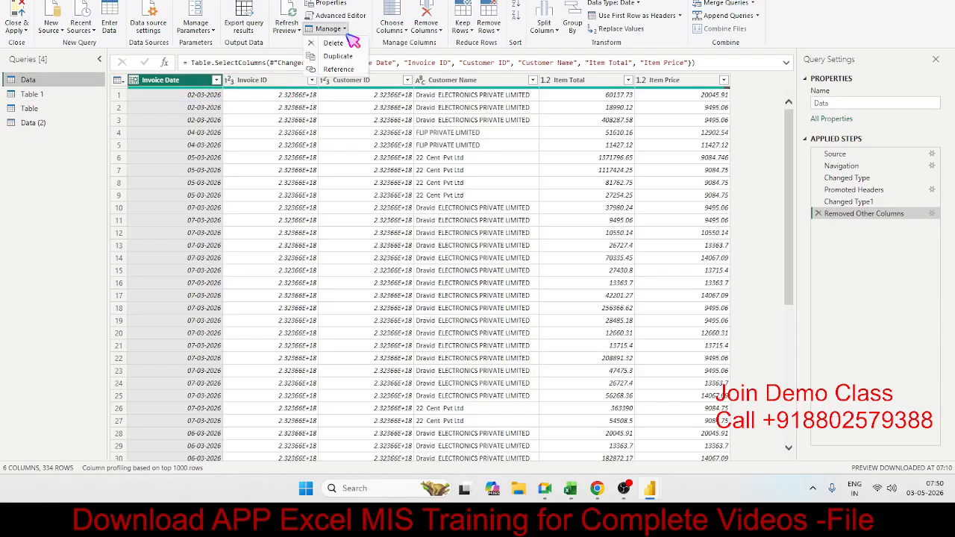
pyautogui.click(350, 71)
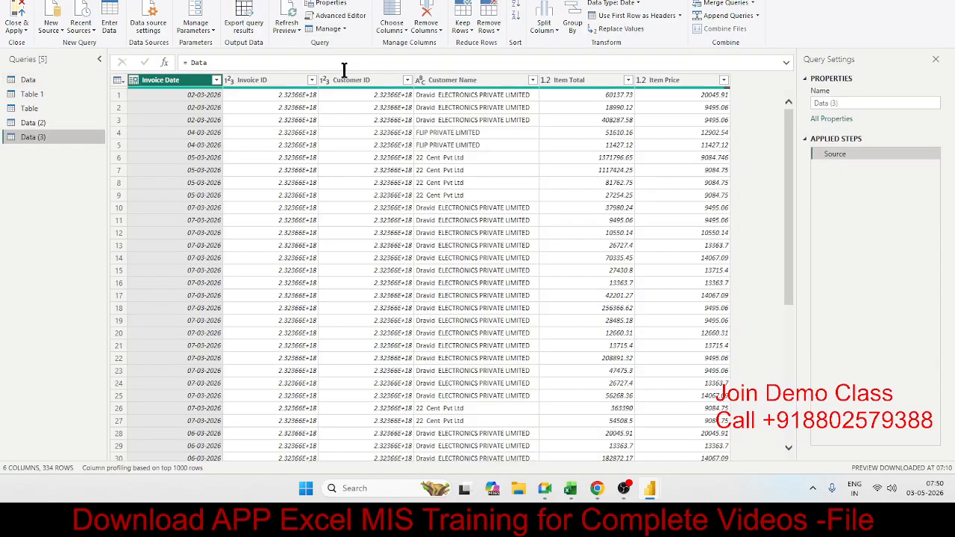
# Compare the formula and applied steps of the Data query with those of its reference query, Data (3).
pyautogui.click(274, 120)
pyautogui.click(148, 132)
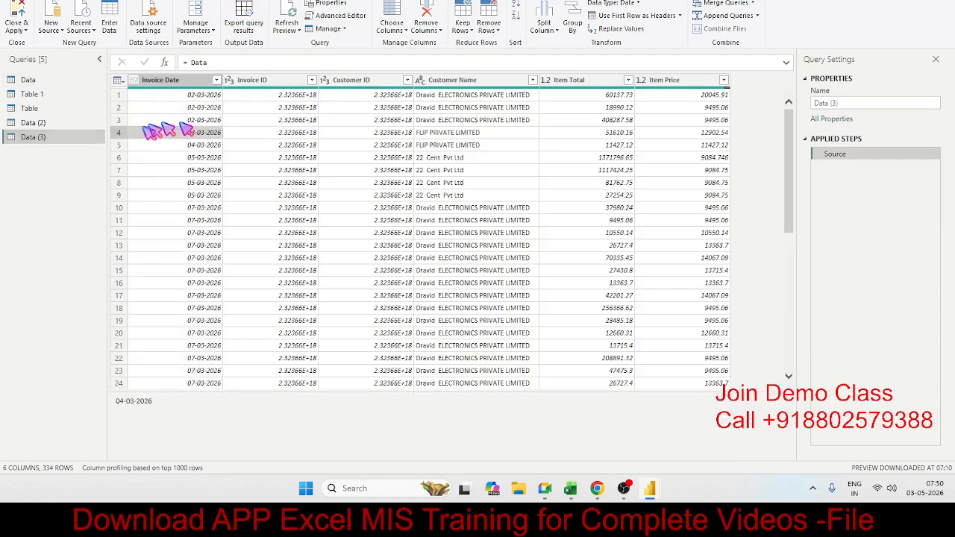
pyautogui.click(63, 80)
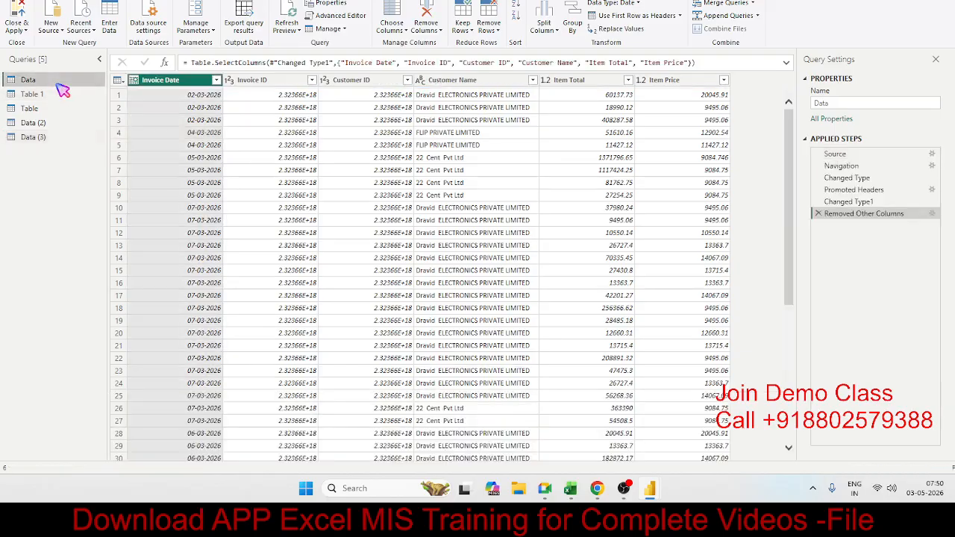
pyautogui.click(60, 137)
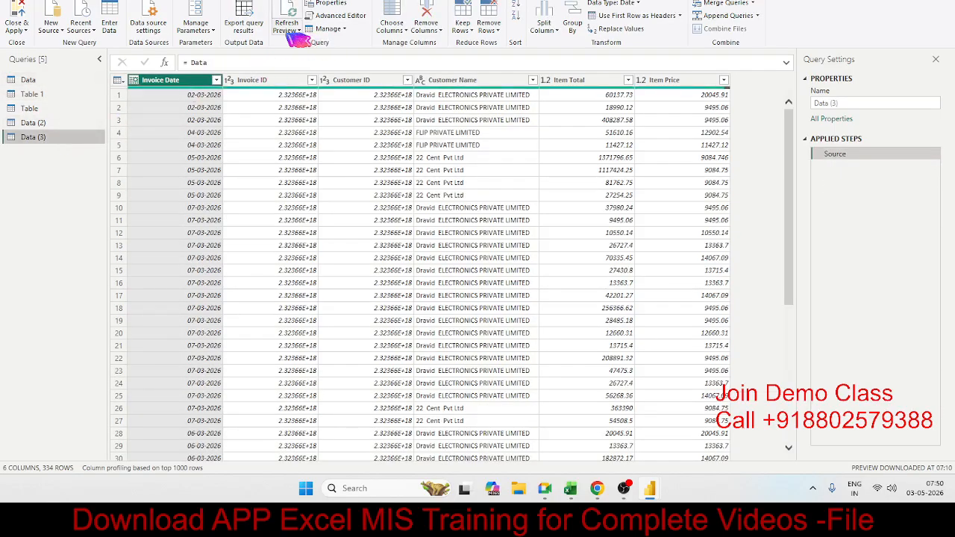
pyautogui.click(332, 28)
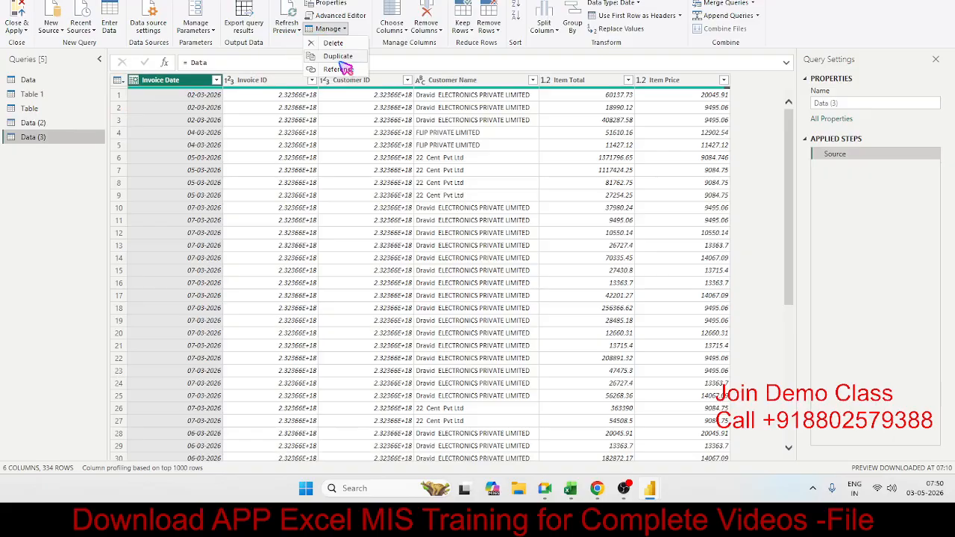
pyautogui.click(330, 135)
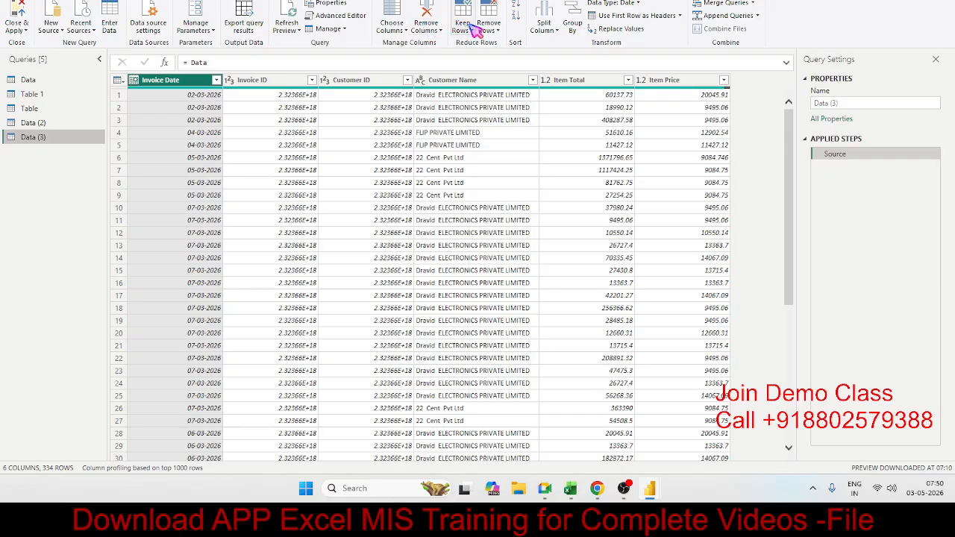
# Sort the Data (3) query by Item Total in descending order, and switch the sort to ascending order.
pyautogui.click(560, 88)
pyautogui.click(516, 13)
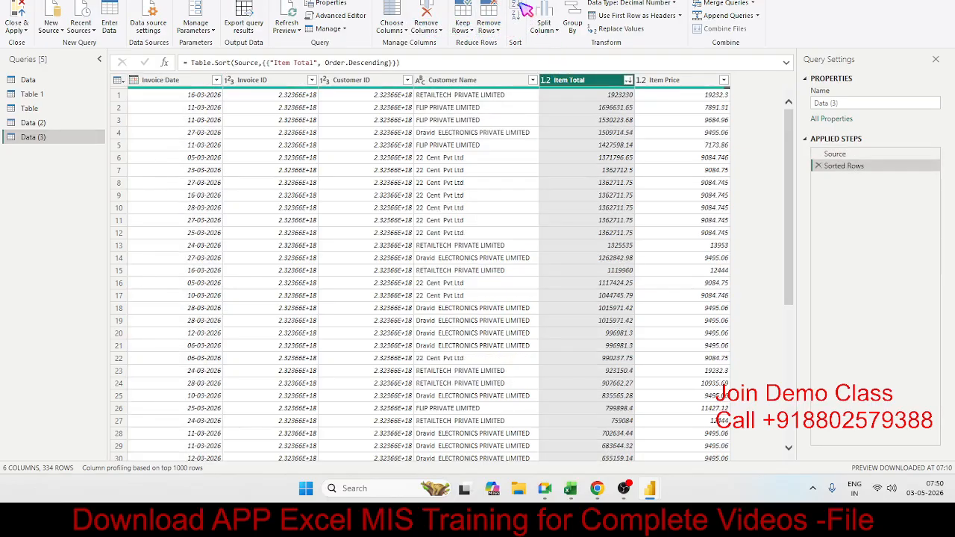
pyautogui.click(526, 9)
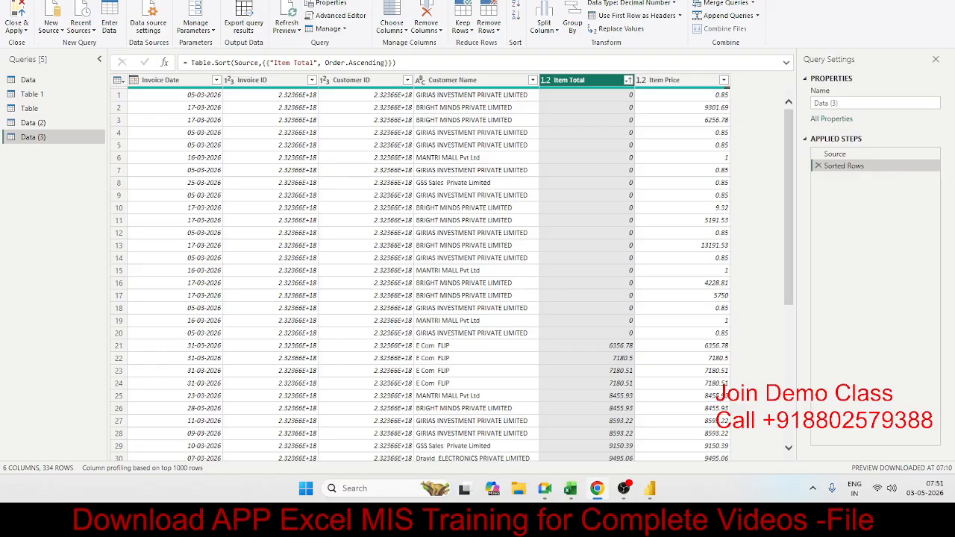
pyautogui.click(608, 171)
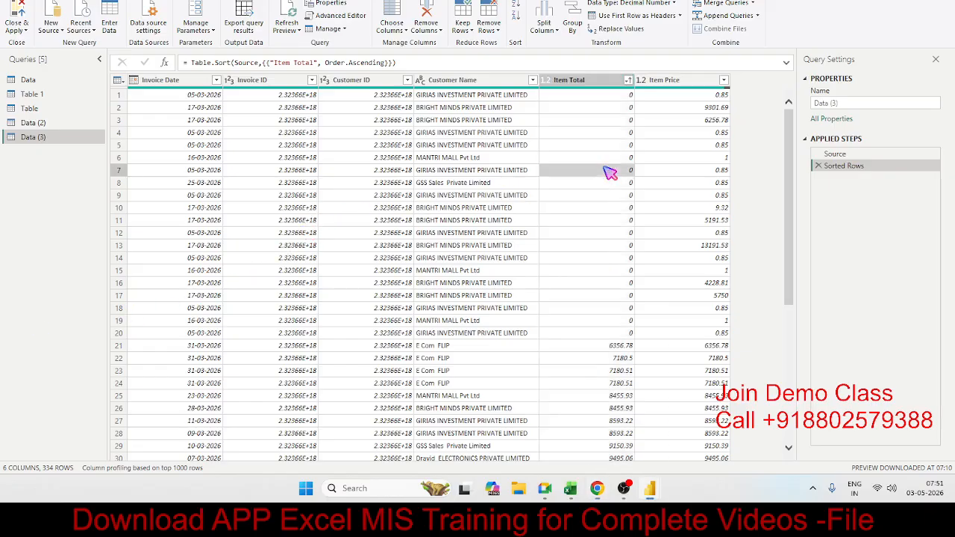
pyautogui.click(575, 145)
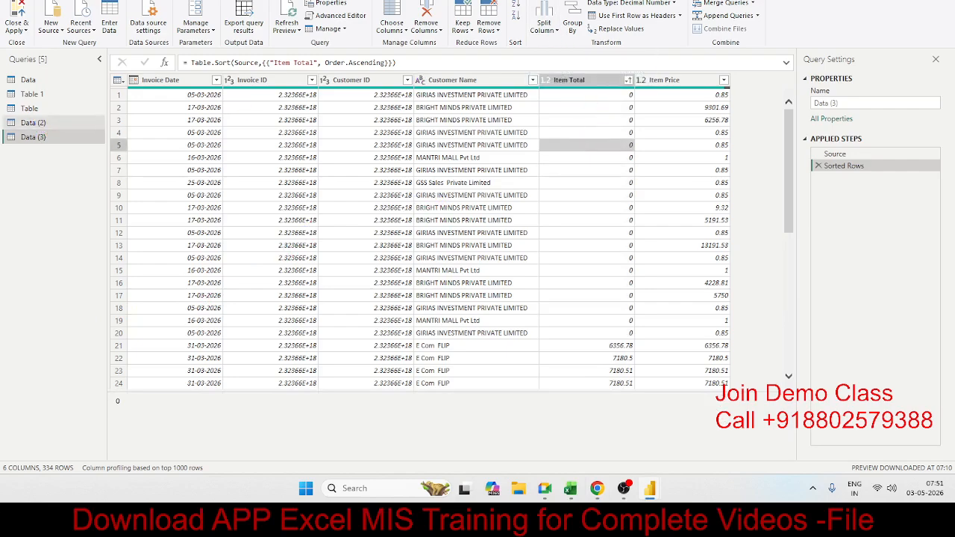
# Open the Table 1 query and examine the text values in its Date of evaluation column.
pyautogui.click(45, 109)
pyautogui.click(46, 98)
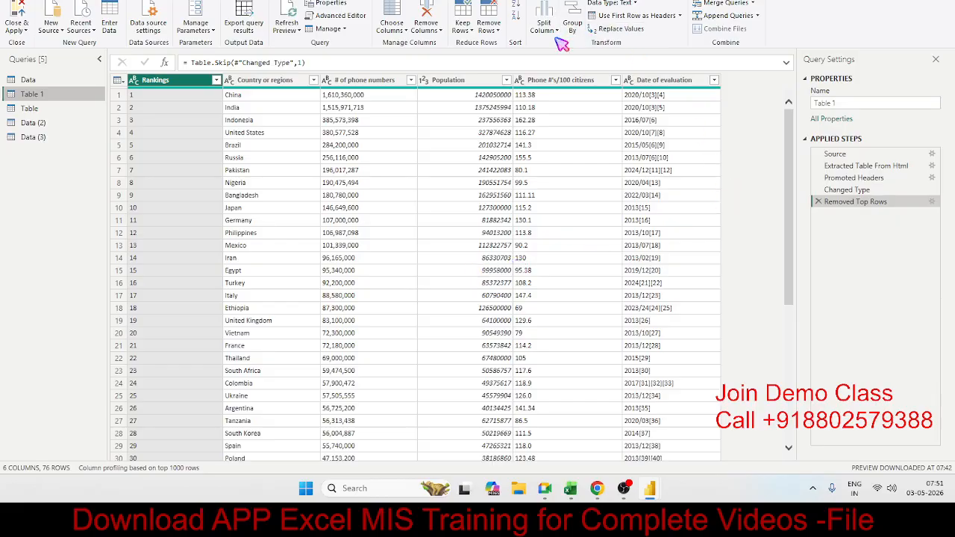
pyautogui.click(601, 157)
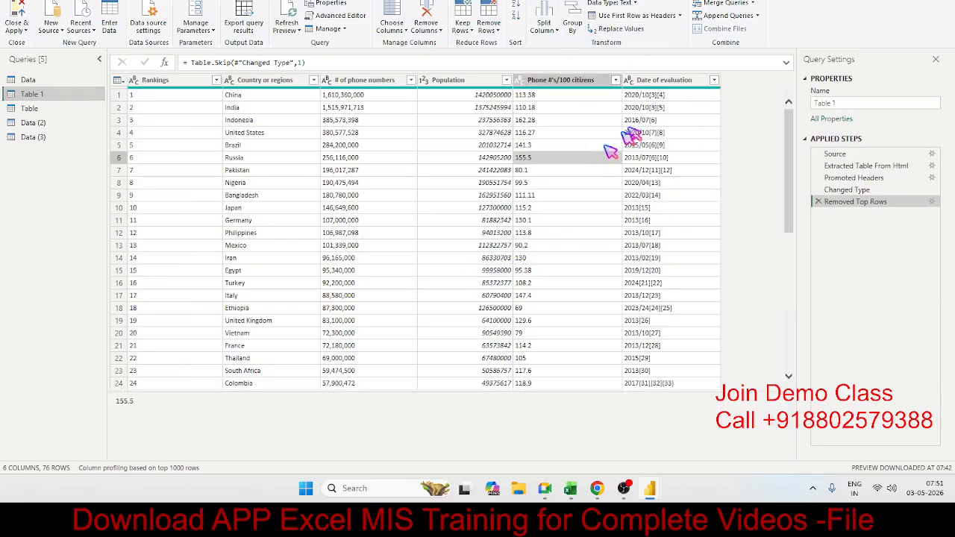
pyautogui.click(649, 121)
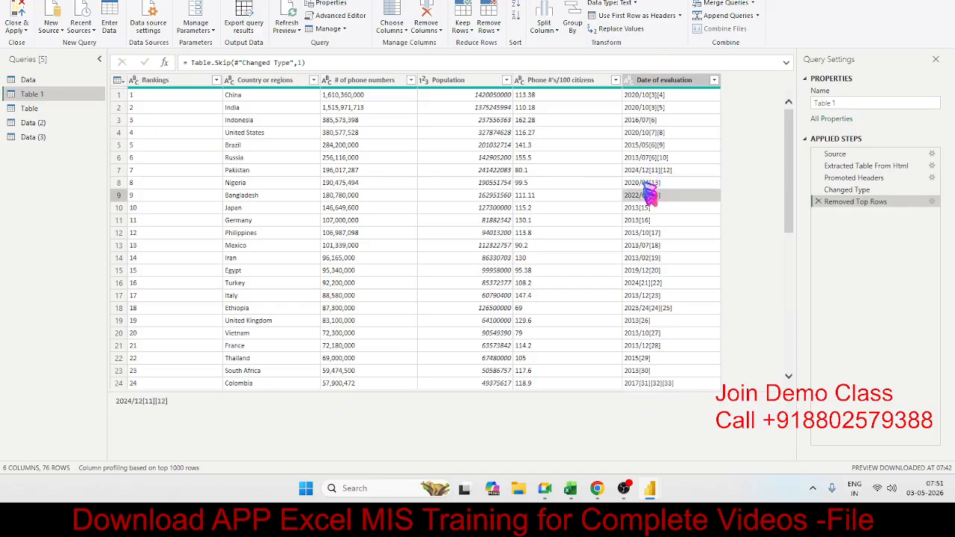
pyautogui.click(646, 222)
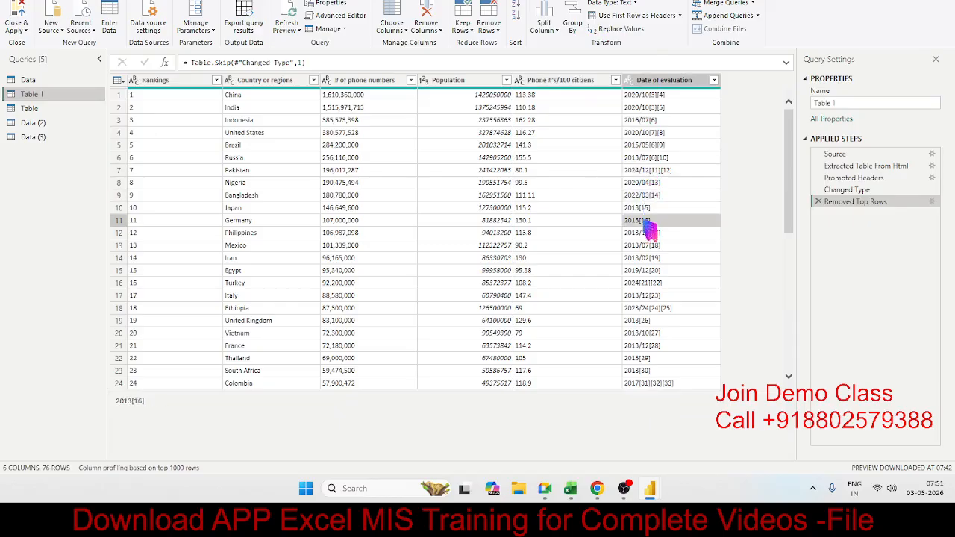
pyautogui.click(656, 99)
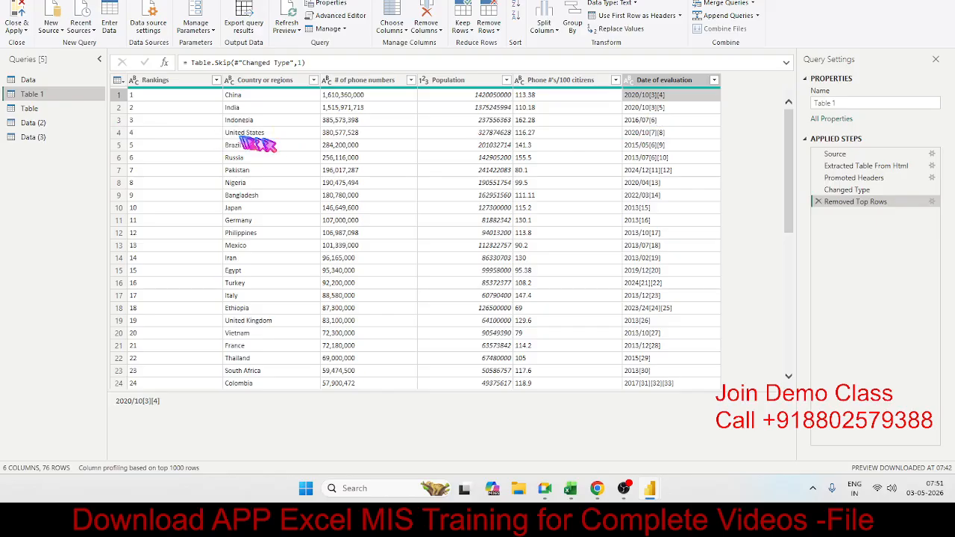
# Add the Project Name column to the columns kept in the Data query, finding it by searching for "pro".
pyautogui.click(56, 79)
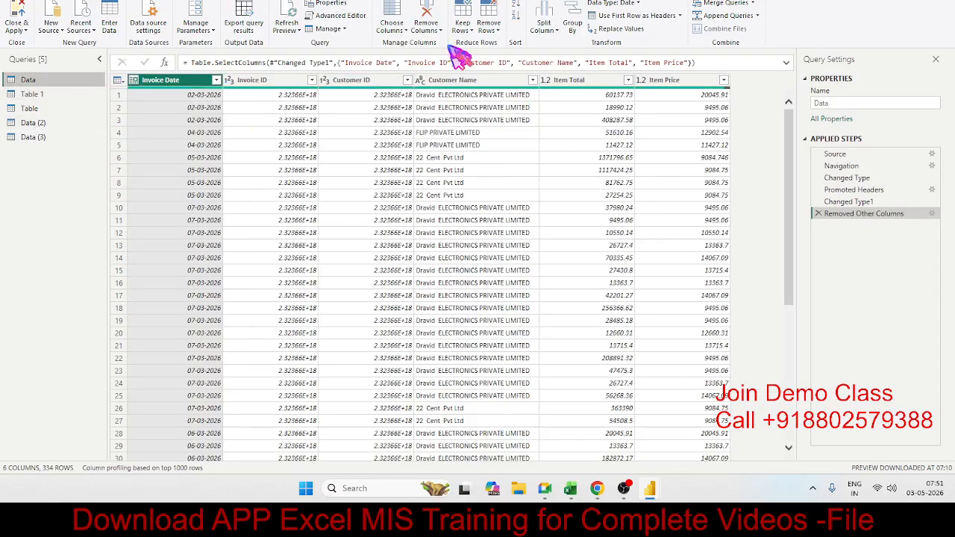
pyautogui.click(400, 16)
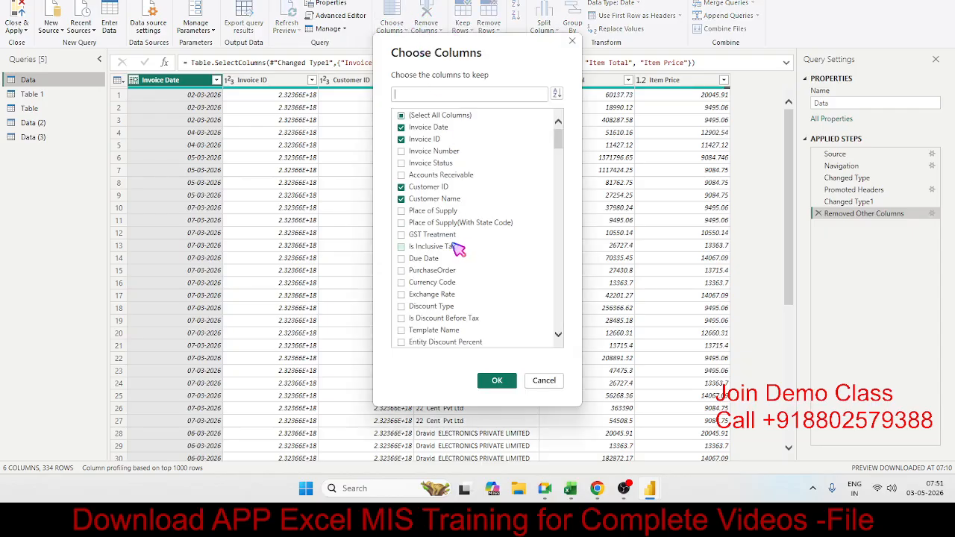
pyautogui.scroll(-2, 452, 248)
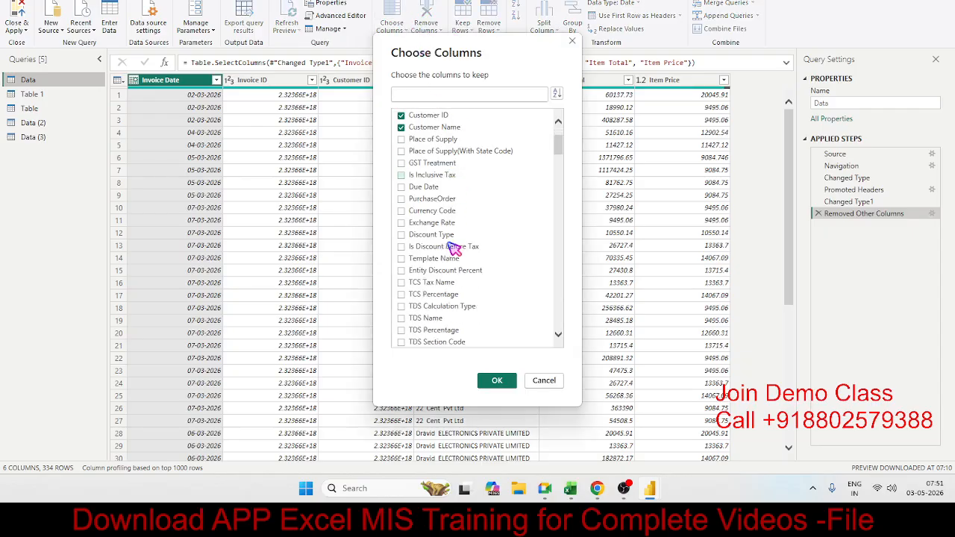
pyautogui.scroll(-1, 452, 254)
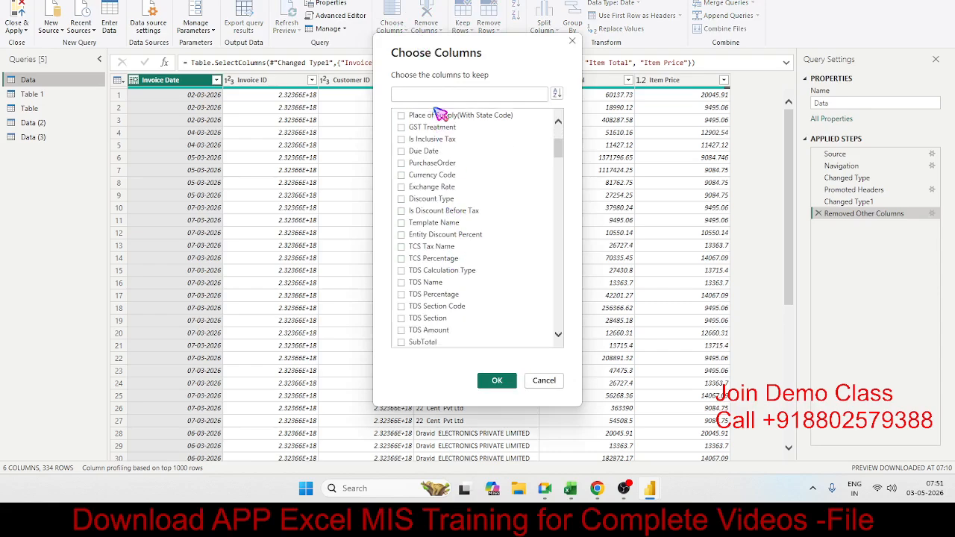
pyautogui.write('prod')
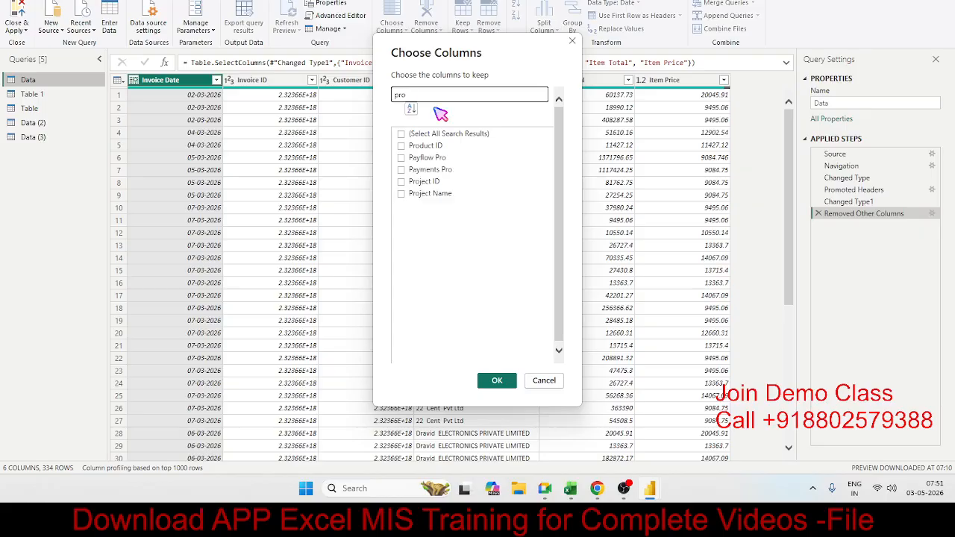
pyautogui.click(402, 194)
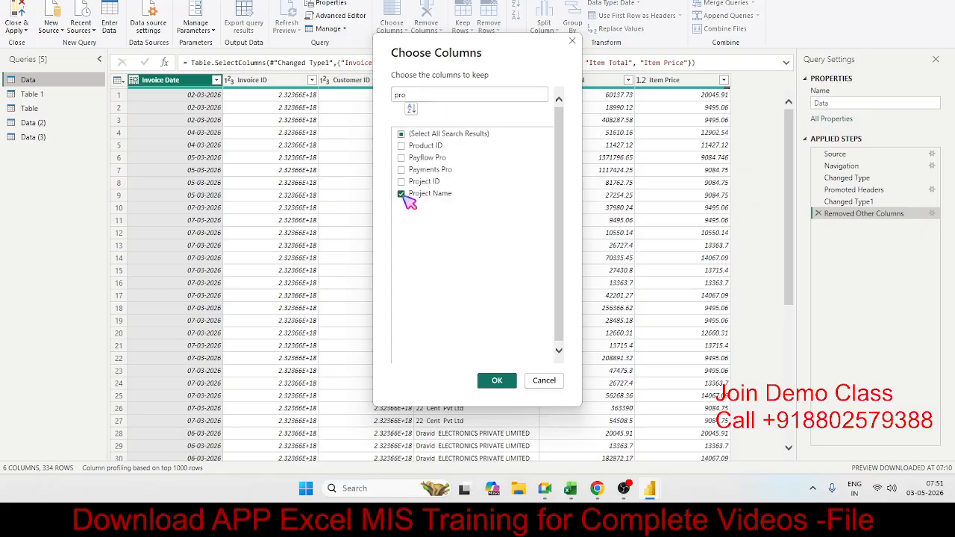
pyautogui.click(496, 381)
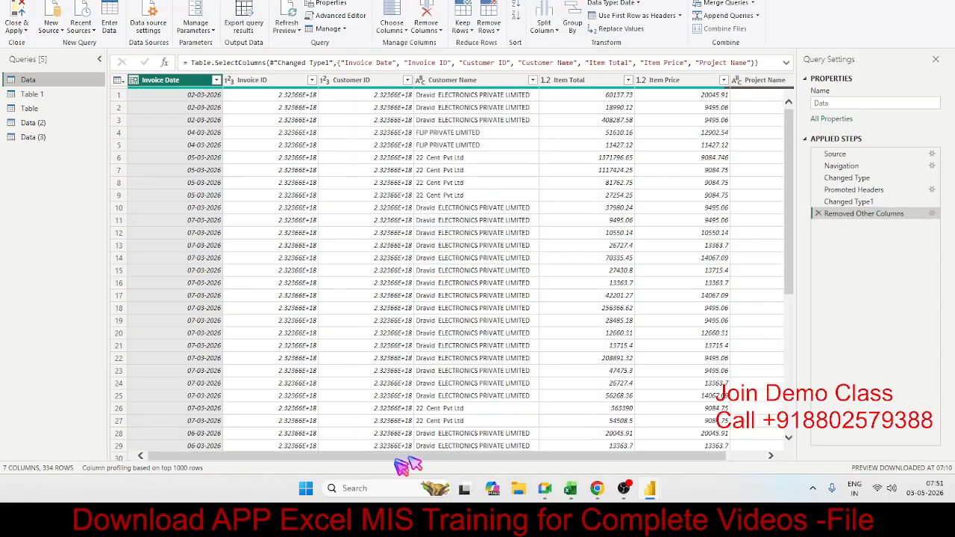
# Sort the Data query by Project Name in descending order and by Invoice Date in ascending order, and check the Project Name values.
pyautogui.hscroll(2, 405, 458)
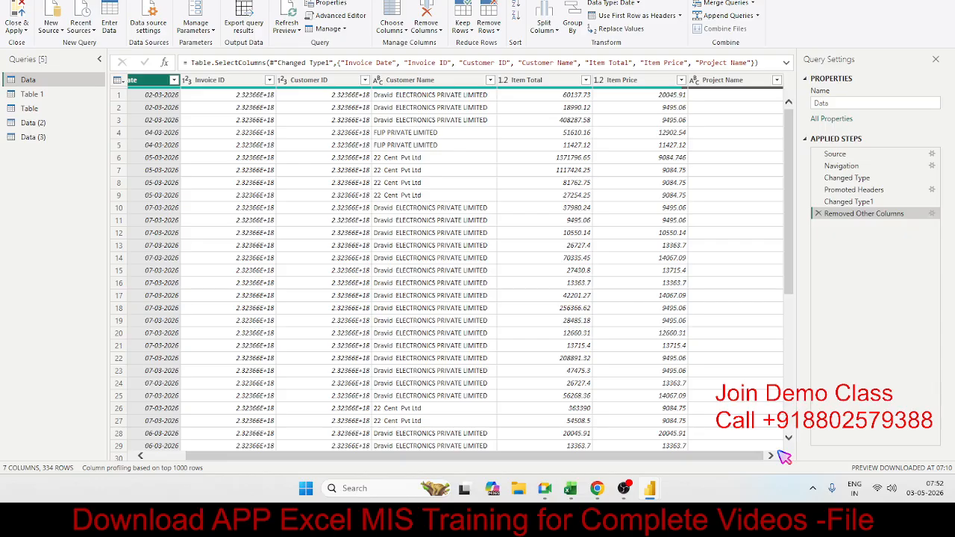
pyautogui.click(753, 81)
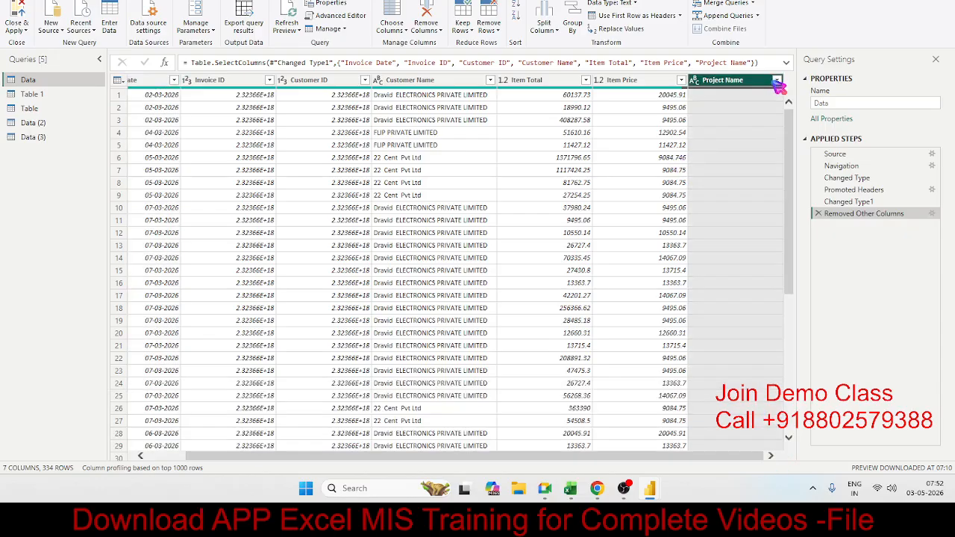
pyautogui.click(737, 95)
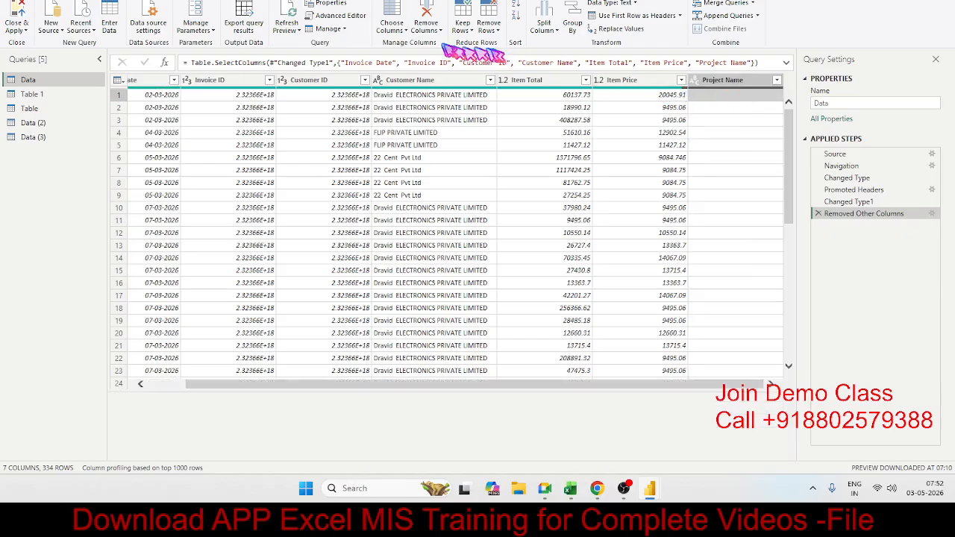
pyautogui.click(516, 17)
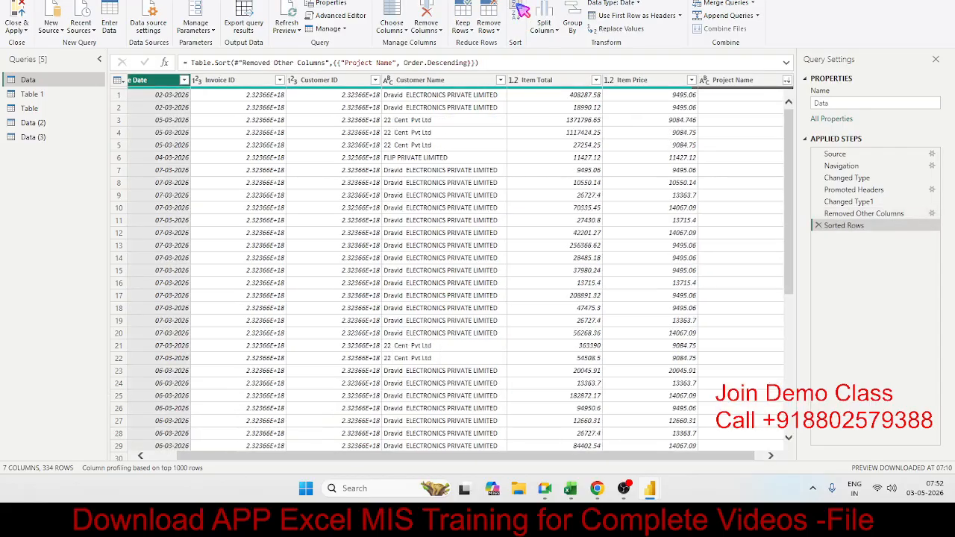
pyautogui.click(520, 9)
pyautogui.click(771, 455)
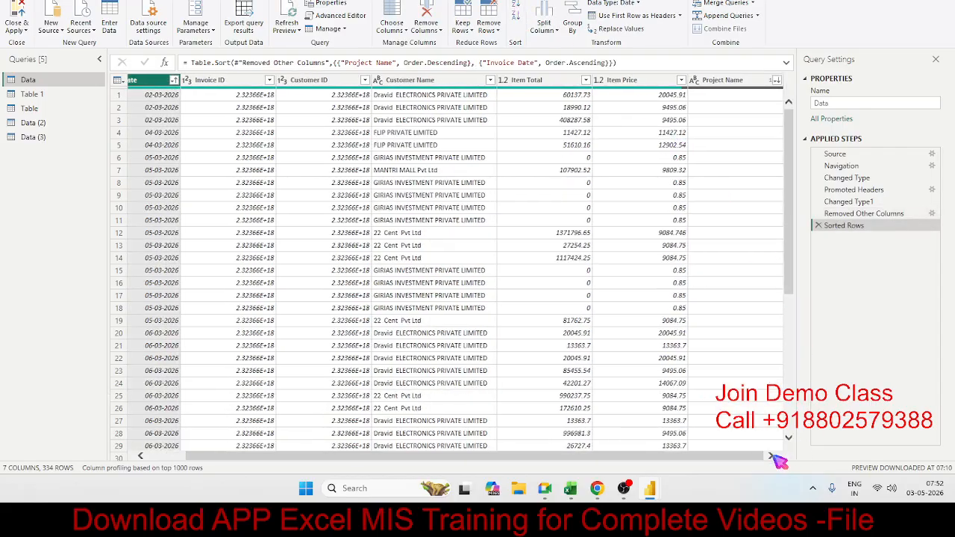
pyautogui.click(774, 83)
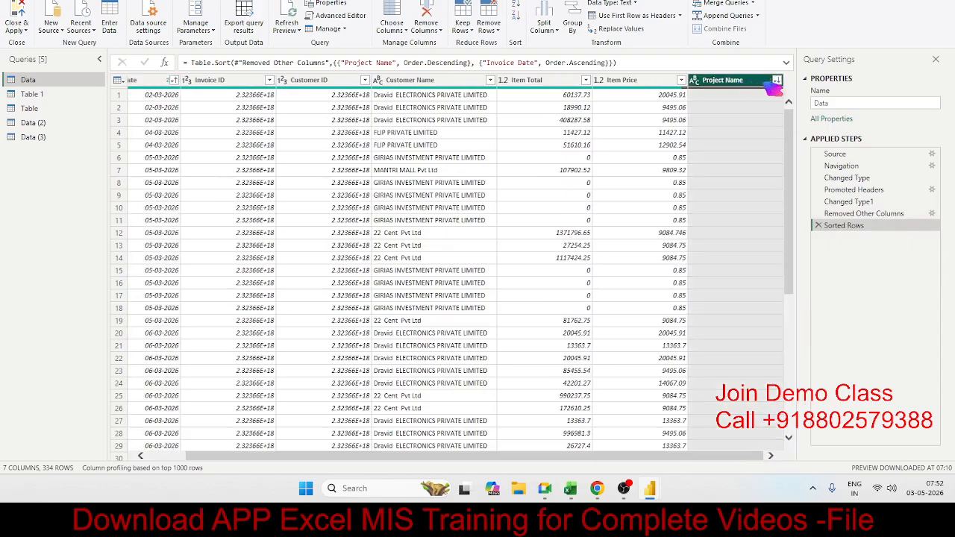
pyautogui.click(763, 157)
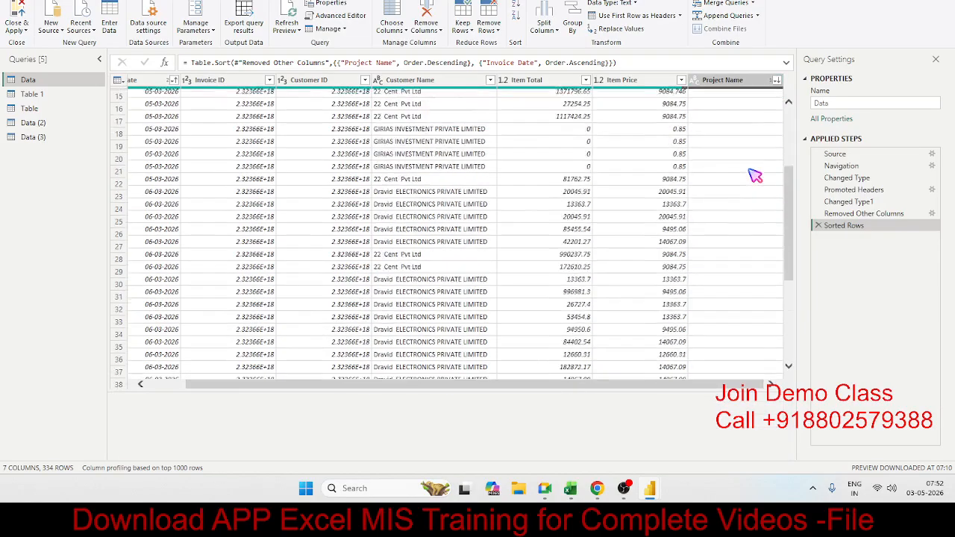
# Close the Power Query Editor without applying the changes, and reopen it from the report to transform the data.
pyautogui.click(17, 28)
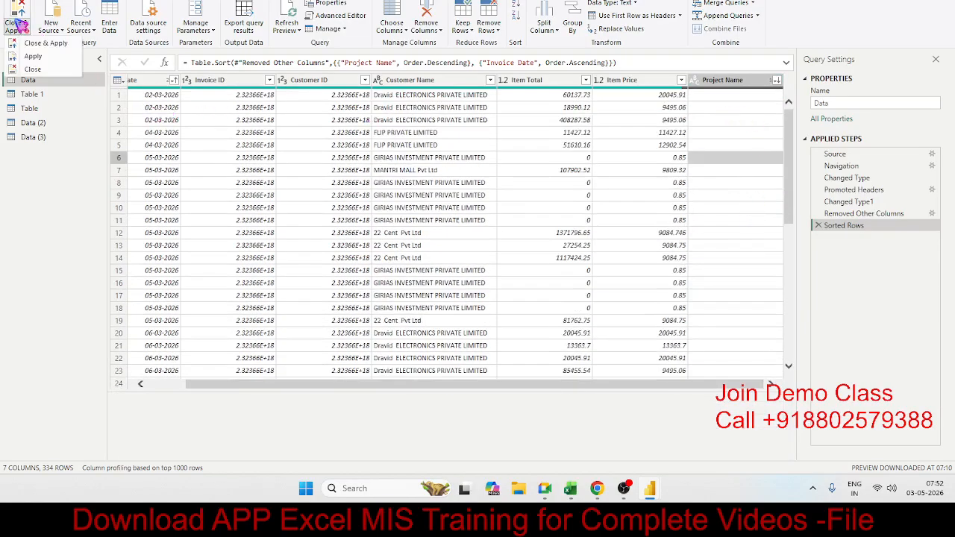
pyautogui.click(33, 69)
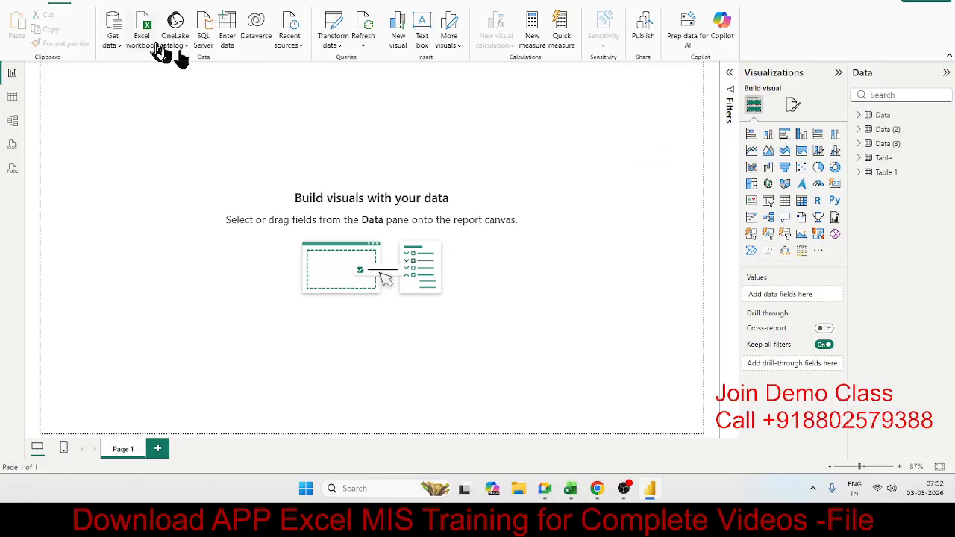
pyautogui.click(147, 2)
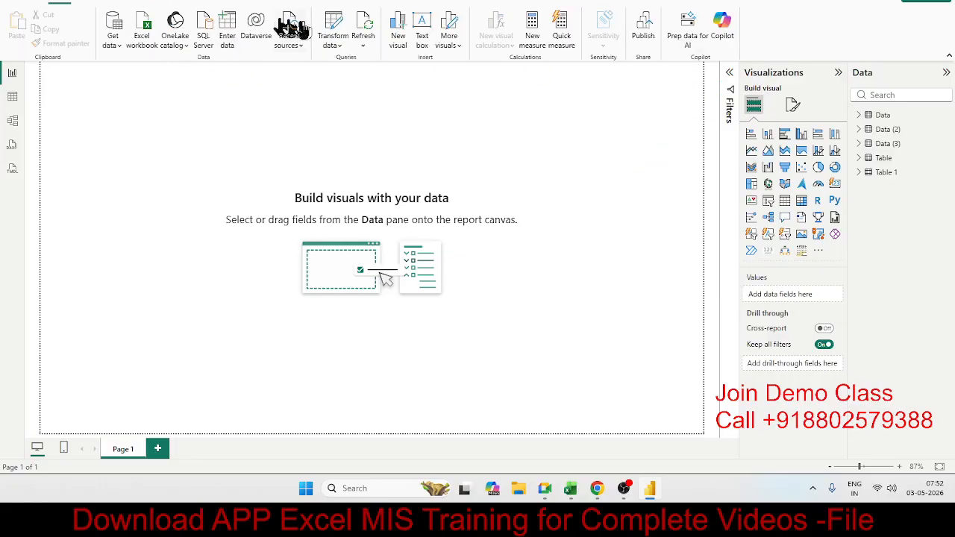
pyautogui.click(340, 24)
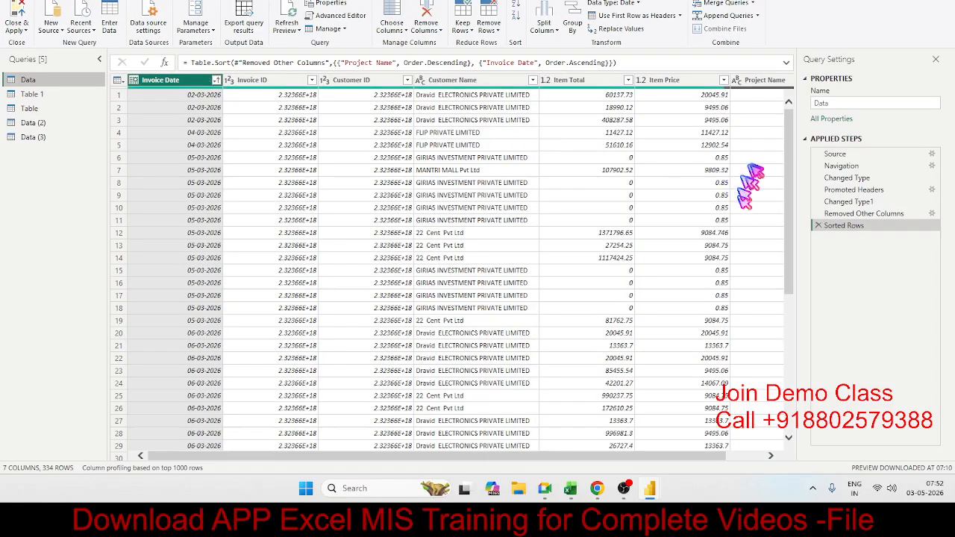
# Delete the Sorted Rows and Removed Other Columns steps from the Data query.
pyautogui.moveTo(406, 453); pyautogui.dragTo(674, 457)
pyautogui.click(776, 234)
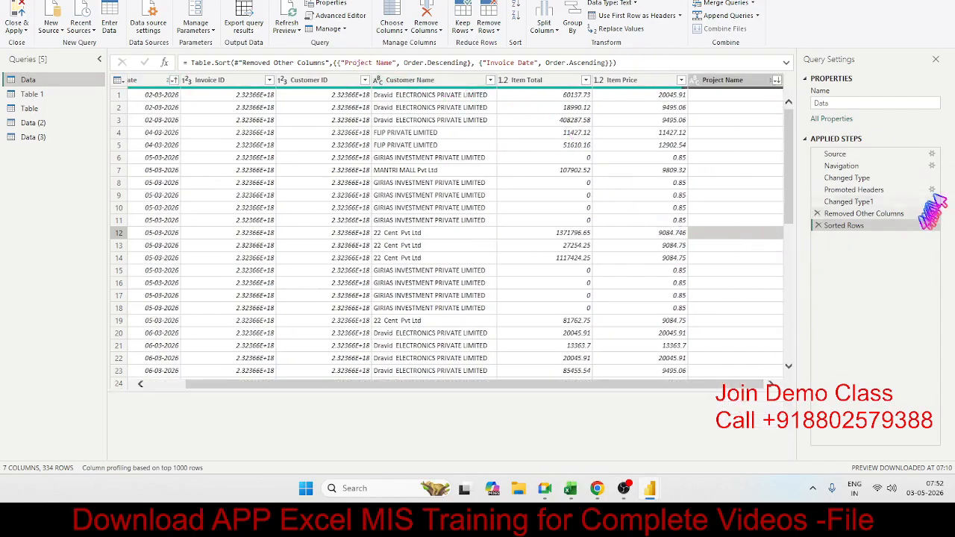
pyautogui.click(818, 227)
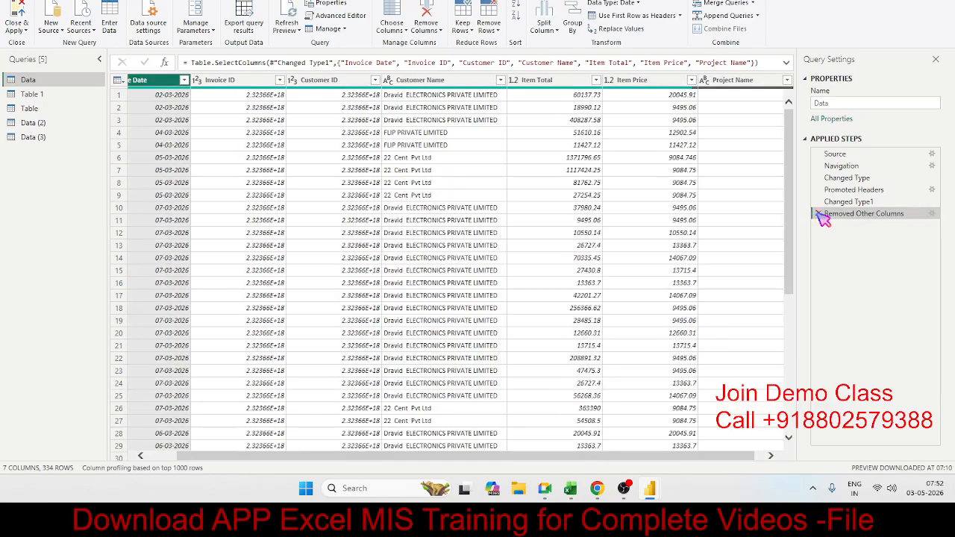
pyautogui.click(818, 213)
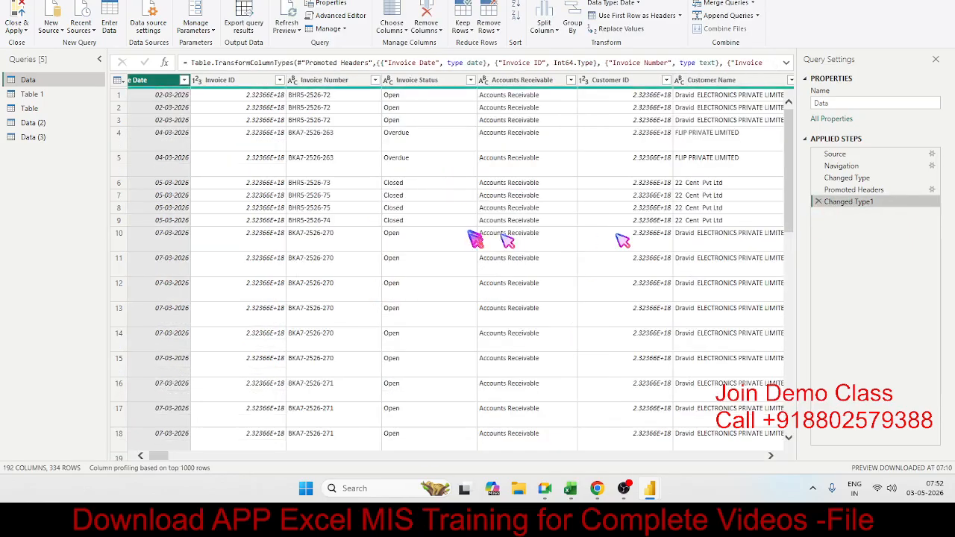
# Choose the Data query's columns so that Item Name is the only one kept among those matching "ite", leaving all non-matching columns selected.
pyautogui.click(366, 167)
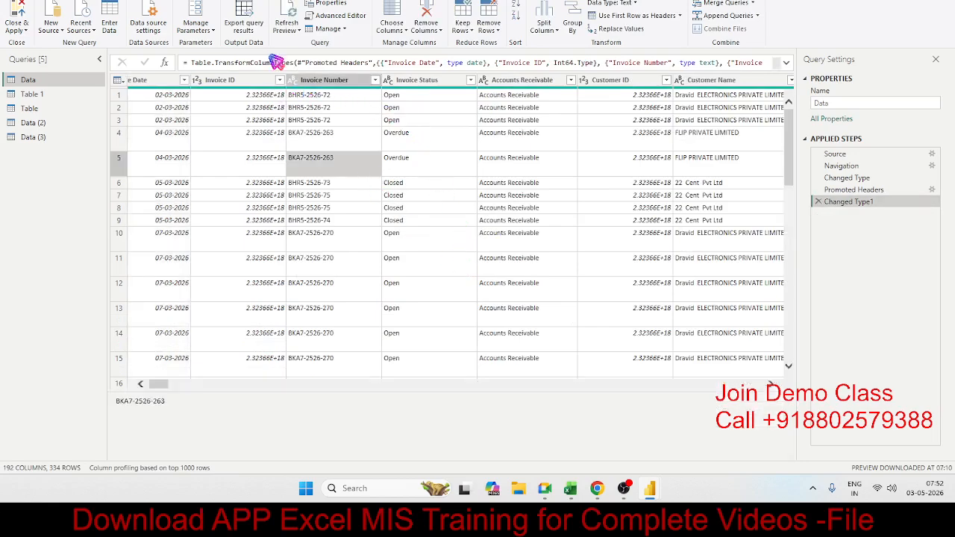
pyautogui.click(399, 28)
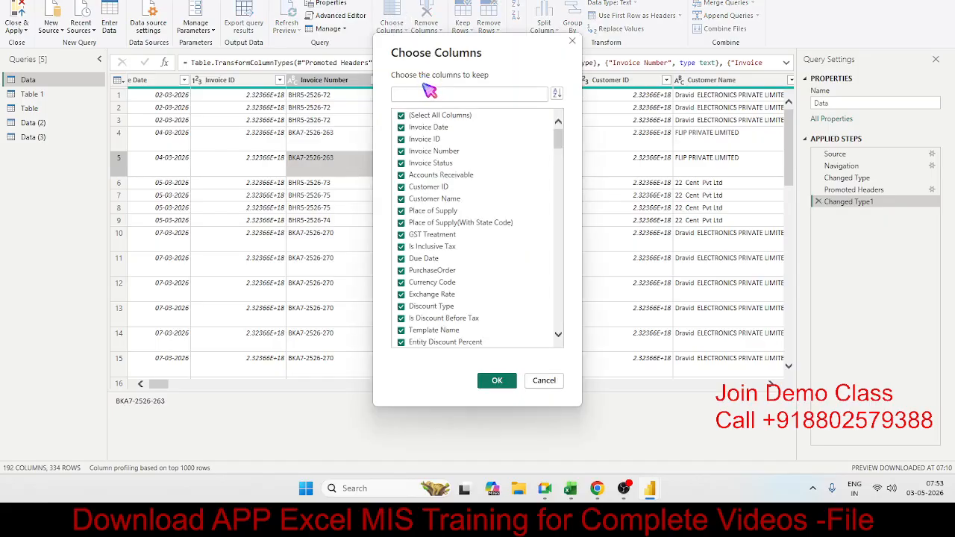
pyautogui.write('pro')
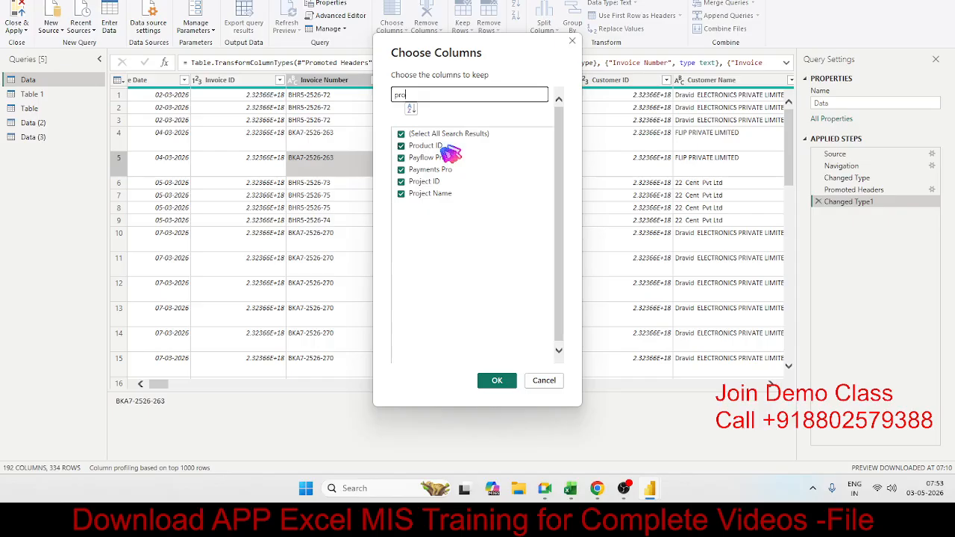
pyautogui.press('BackSpace')
pyautogui.press('BackSpace')
pyautogui.press('BackSpace')
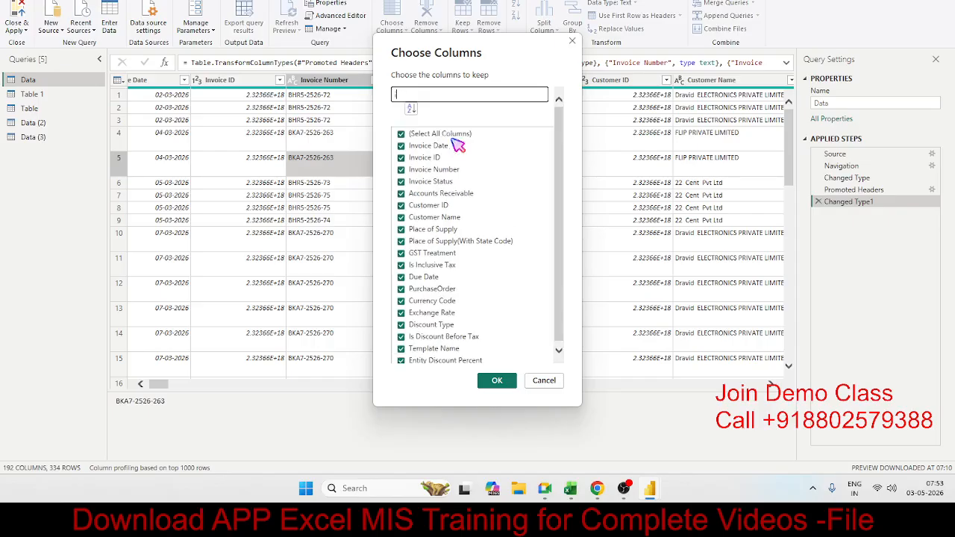
pyautogui.write('ite')
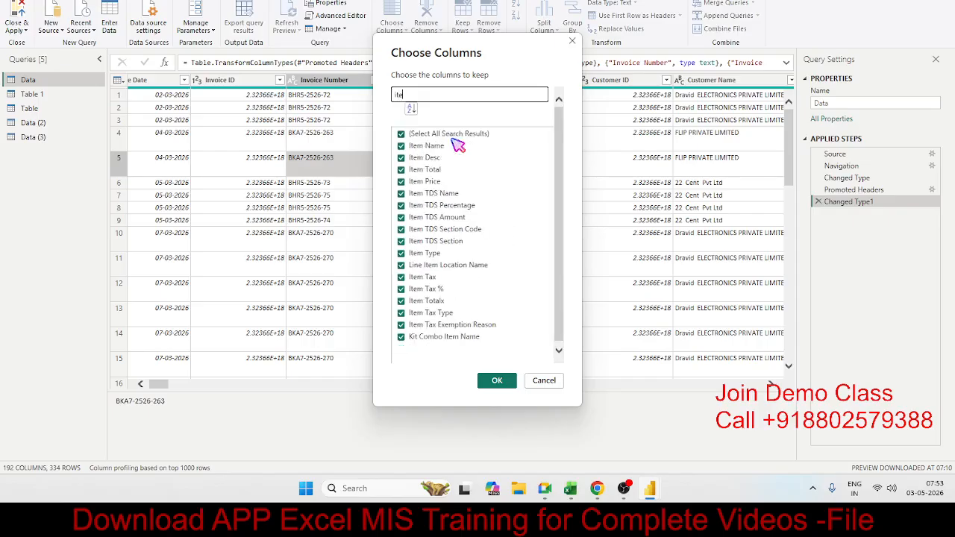
pyautogui.click(401, 135)
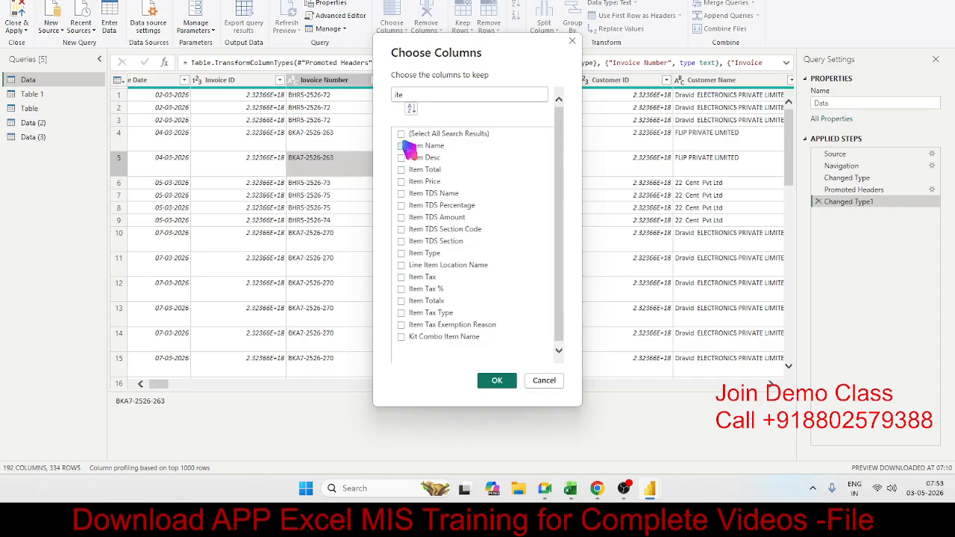
pyautogui.click(401, 134)
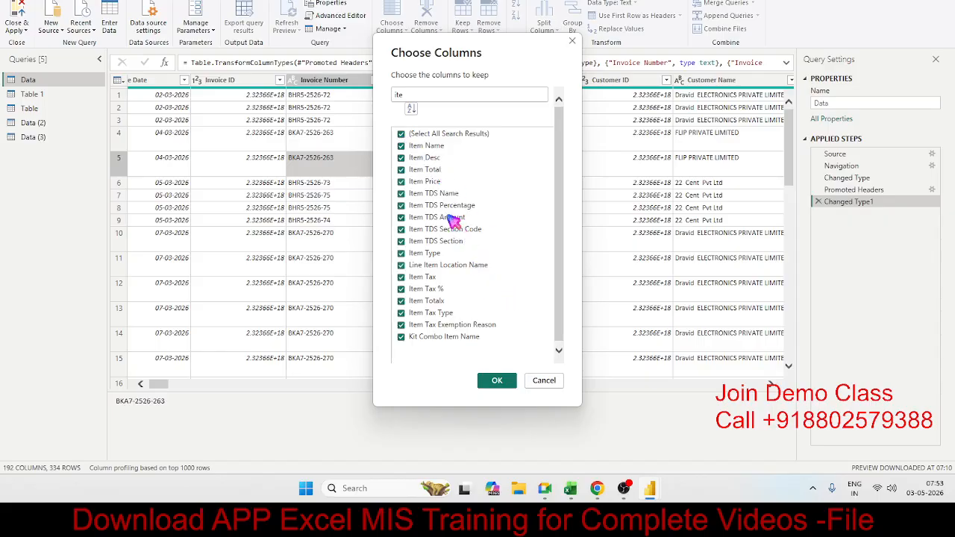
pyautogui.click(401, 135)
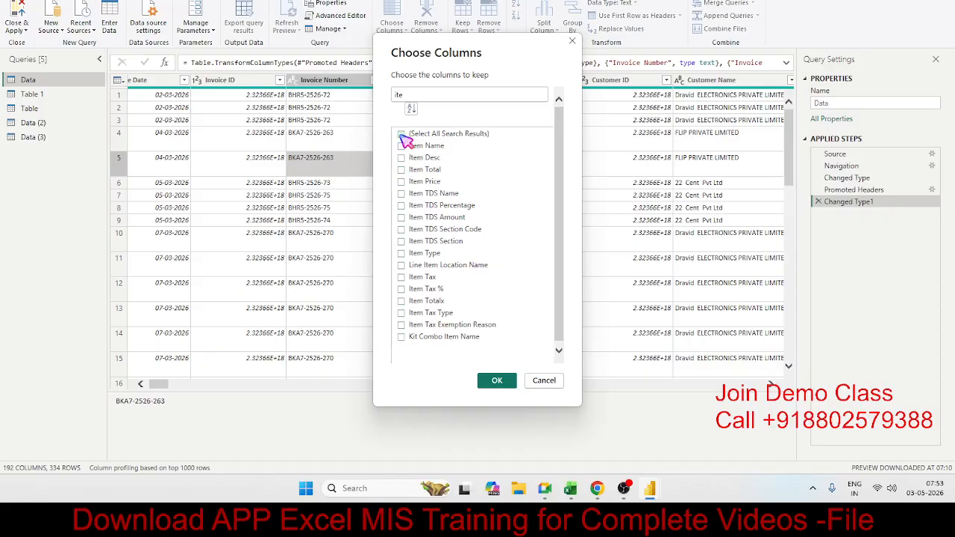
pyautogui.click(496, 381)
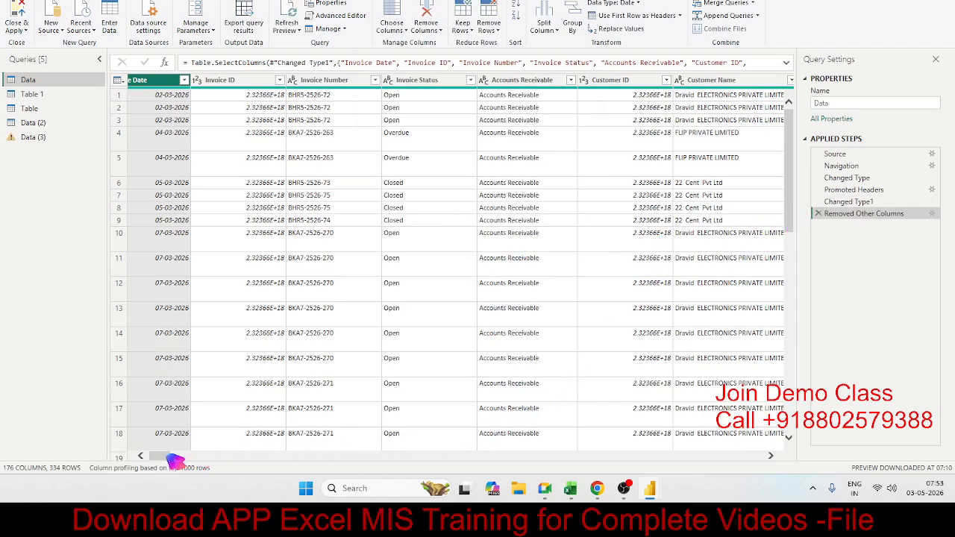
pyautogui.moveTo(173, 460)
pyautogui.mouseDown()
pyautogui.moveTo(631, 464)
pyautogui.moveTo(176, 460)
pyautogui.mouseUp()
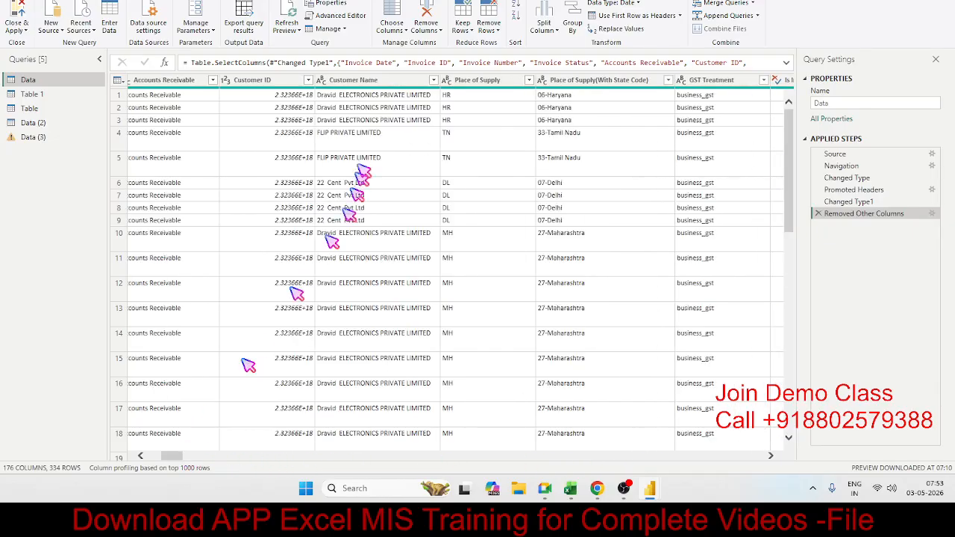
# Reduce the columns kept in the Data query to Invoice Date only.
pyautogui.click(400, 13)
pyautogui.click(402, 115)
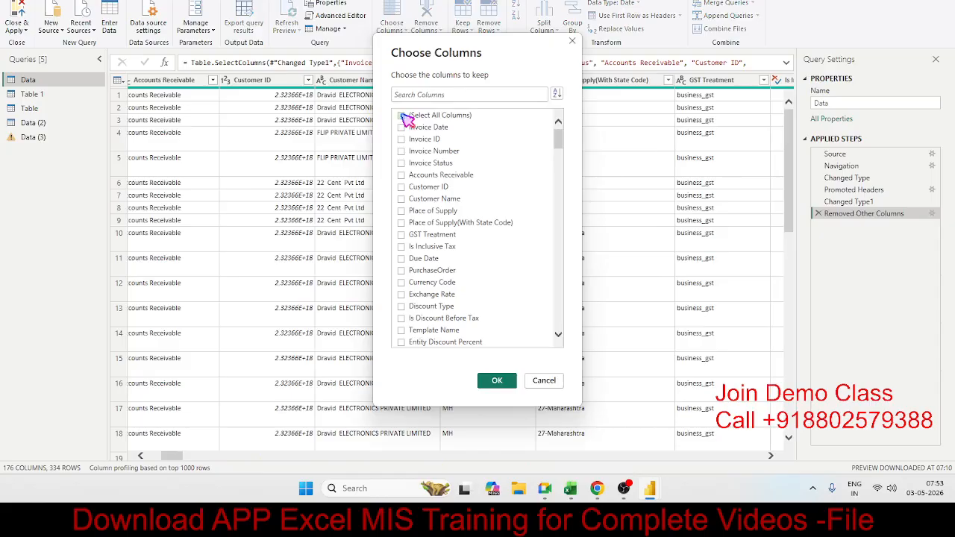
pyautogui.click(415, 129)
pyautogui.click(497, 381)
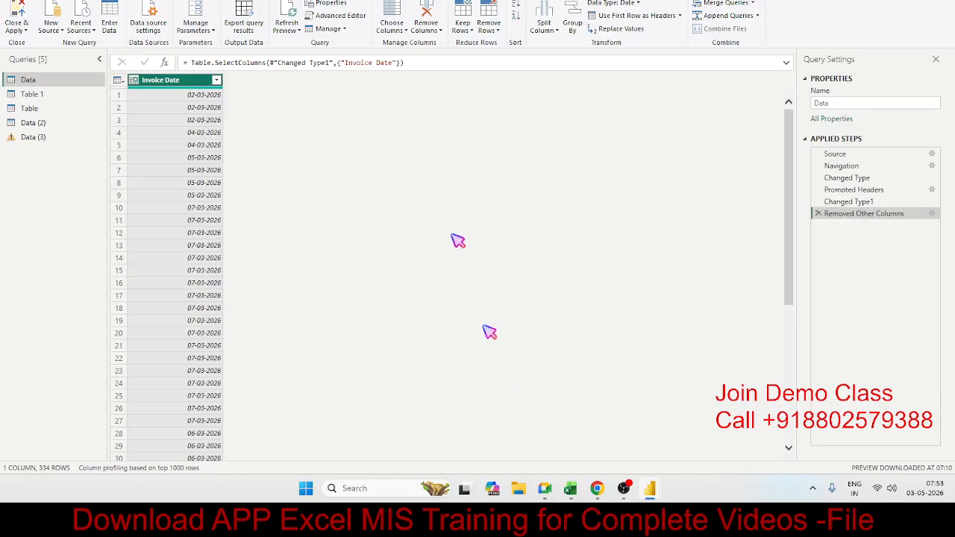
# Add the Item Name column to the columns kept in the Data query, finding it by searching for "item".
pyautogui.click(407, 6)
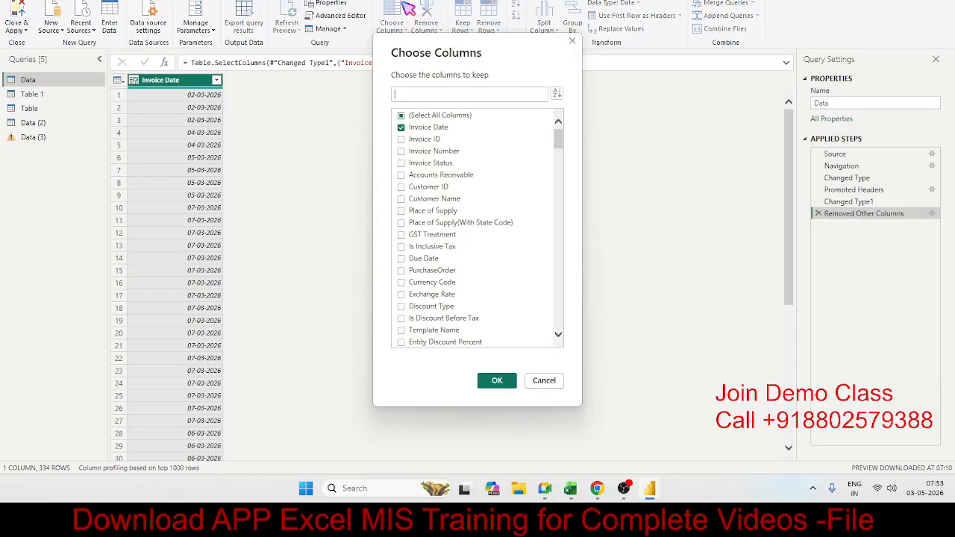
pyautogui.click(417, 93)
pyautogui.write('item')
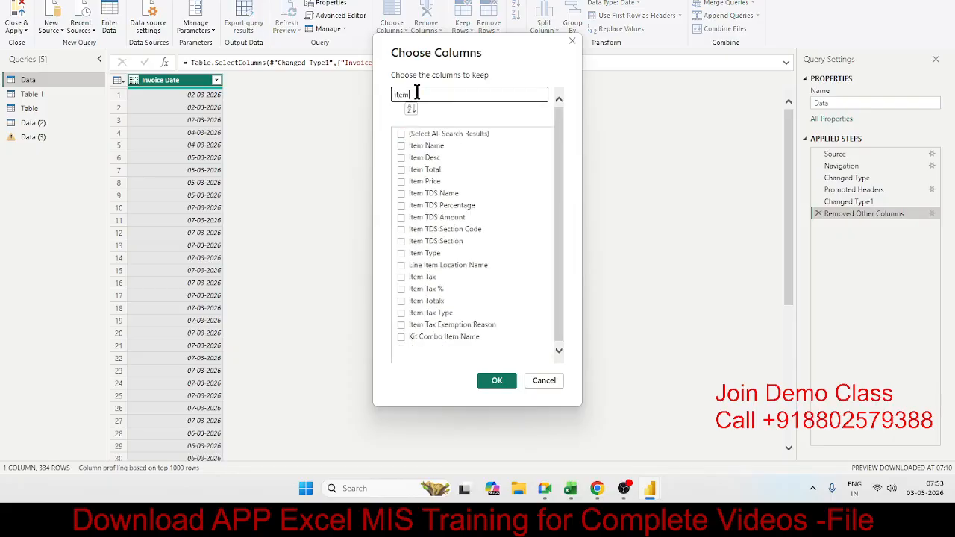
pyautogui.click(401, 145)
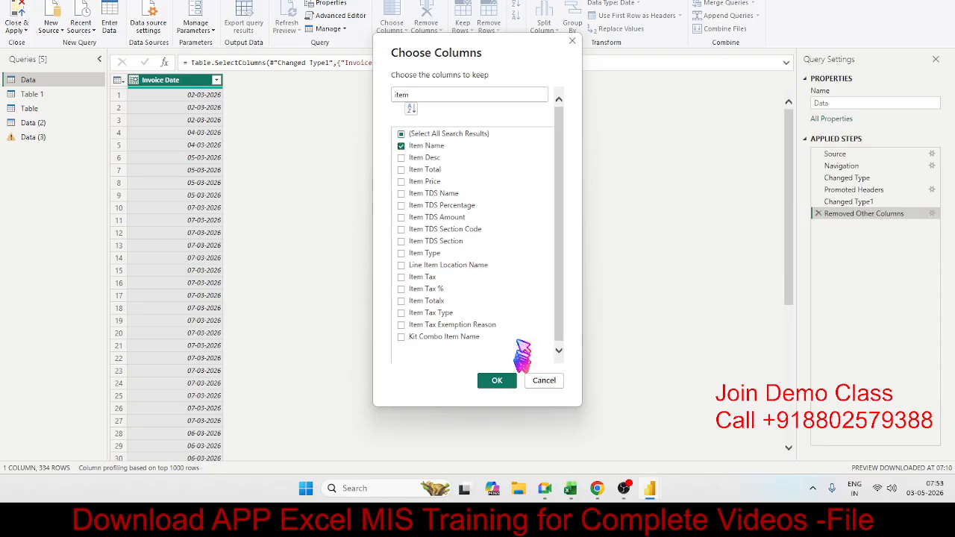
pyautogui.click(497, 380)
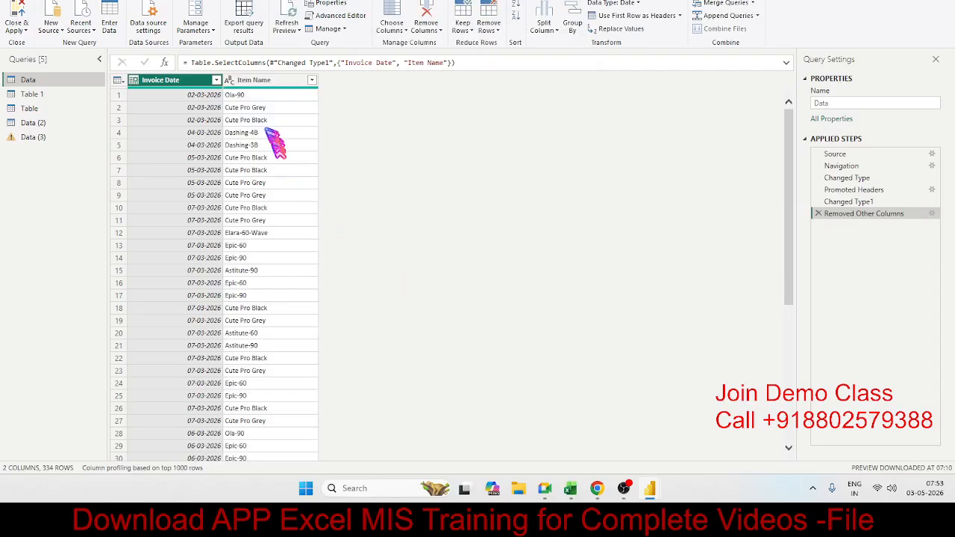
# Split the Item Name column by the custom delimiter "-" at each occurrence of the delimiter.
pyautogui.click(252, 82)
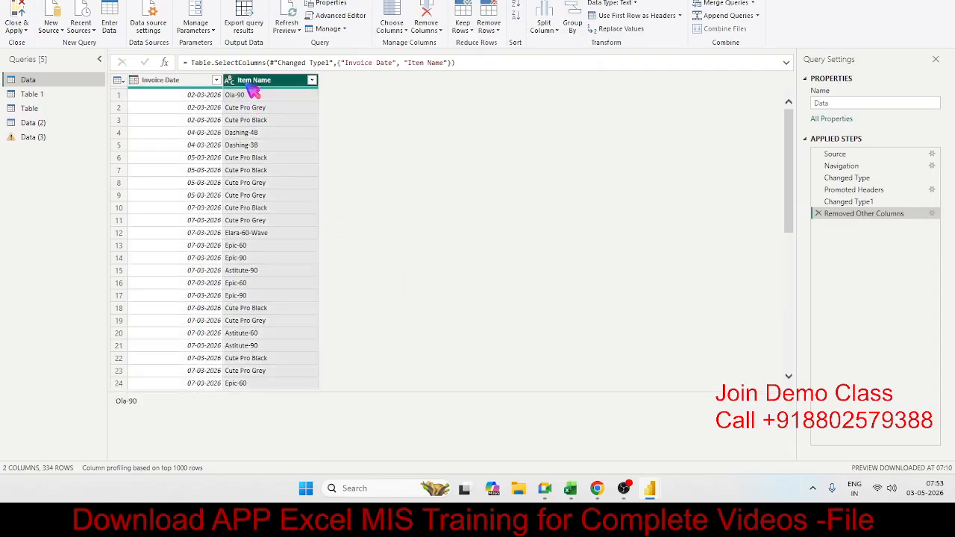
pyautogui.click(545, 27)
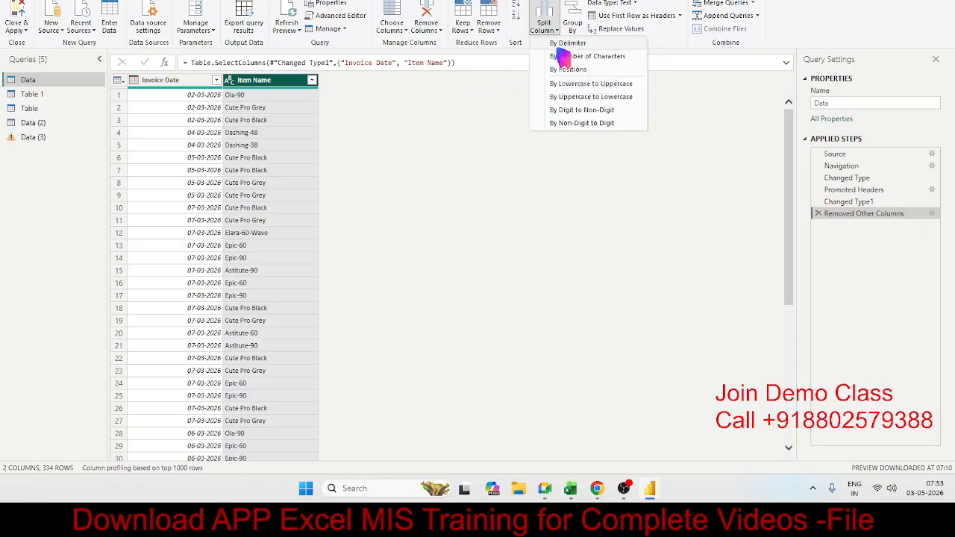
pyautogui.click(563, 44)
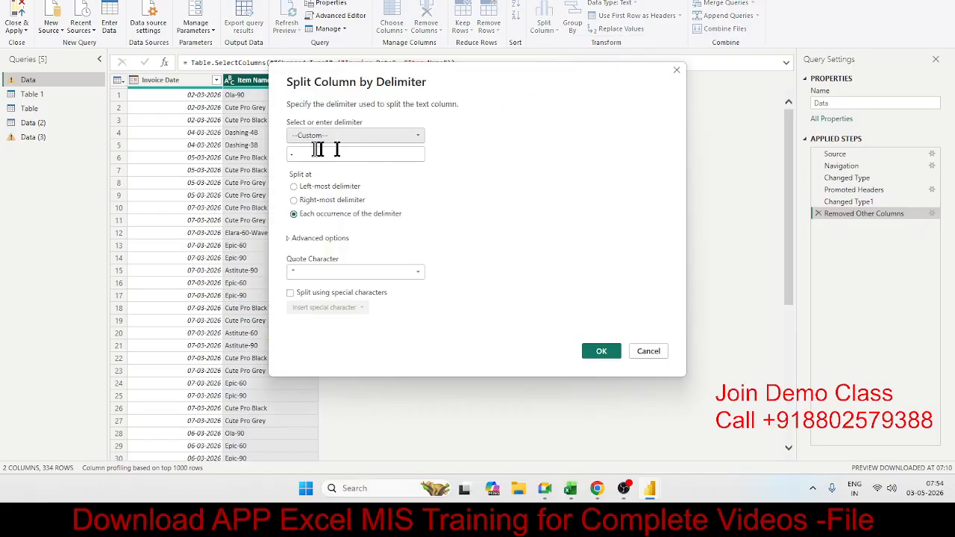
pyautogui.click(314, 154)
pyautogui.moveTo(314, 155); pyautogui.dragTo(263, 149)
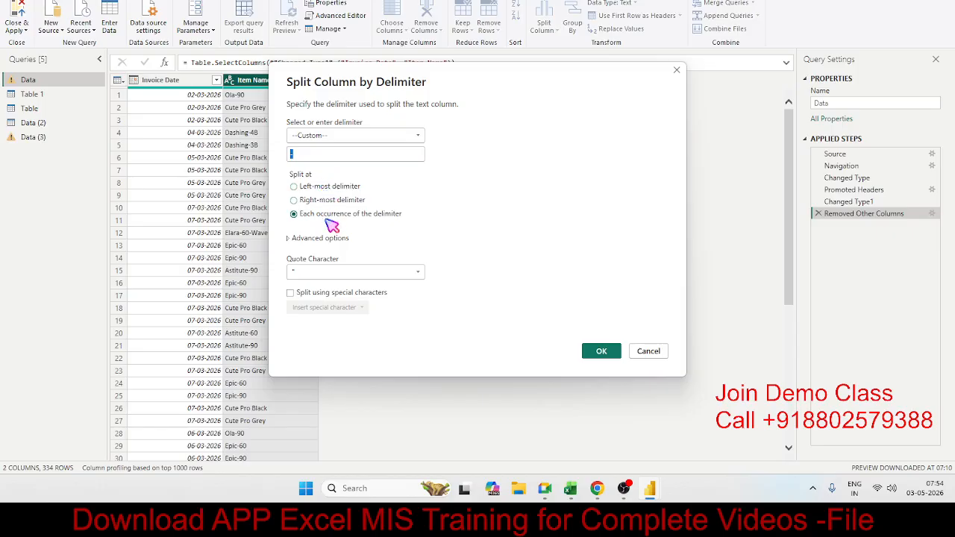
pyautogui.click(601, 350)
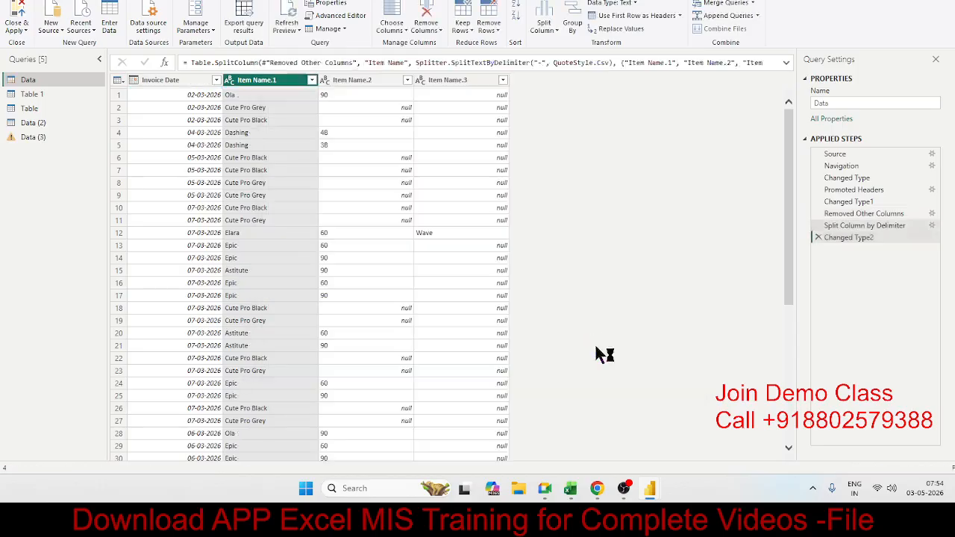
# Check the split Item Name columns and delete the Changed Type2 and Split Column by Delimiter steps from the Data query.
pyautogui.click(359, 80)
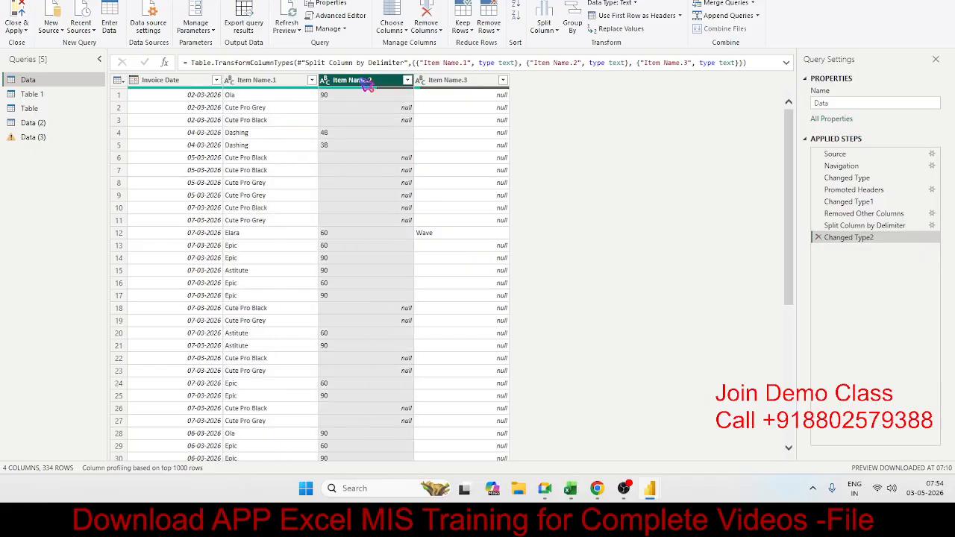
pyautogui.click(451, 81)
pyautogui.click(366, 80)
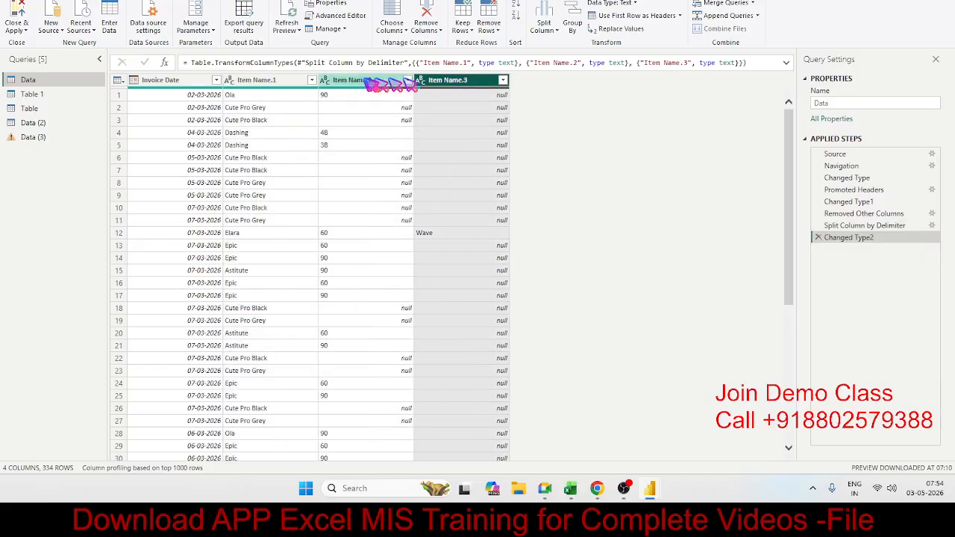
pyautogui.click(818, 237)
pyautogui.click(817, 226)
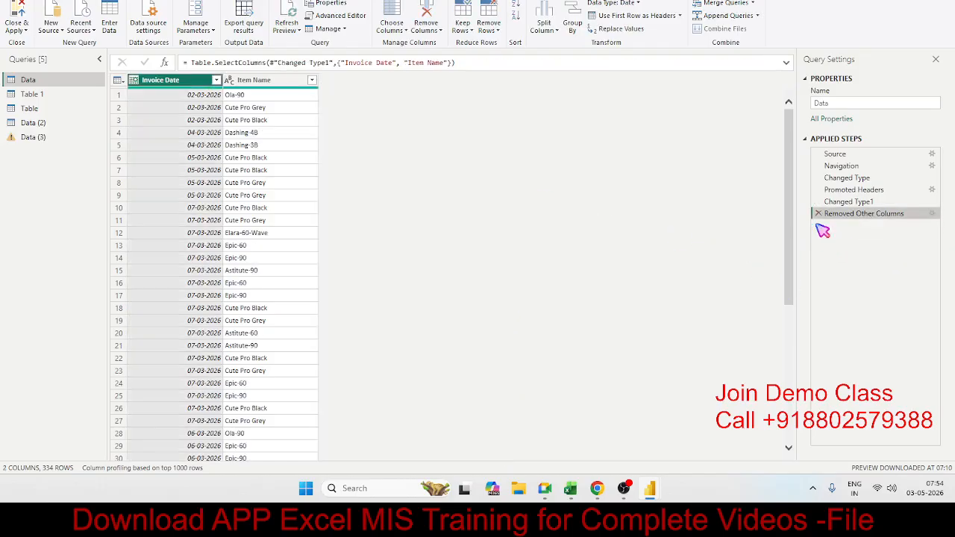
# Split the Item Name column by number of characters, using 3 characters repeatedly.
pyautogui.click(264, 82)
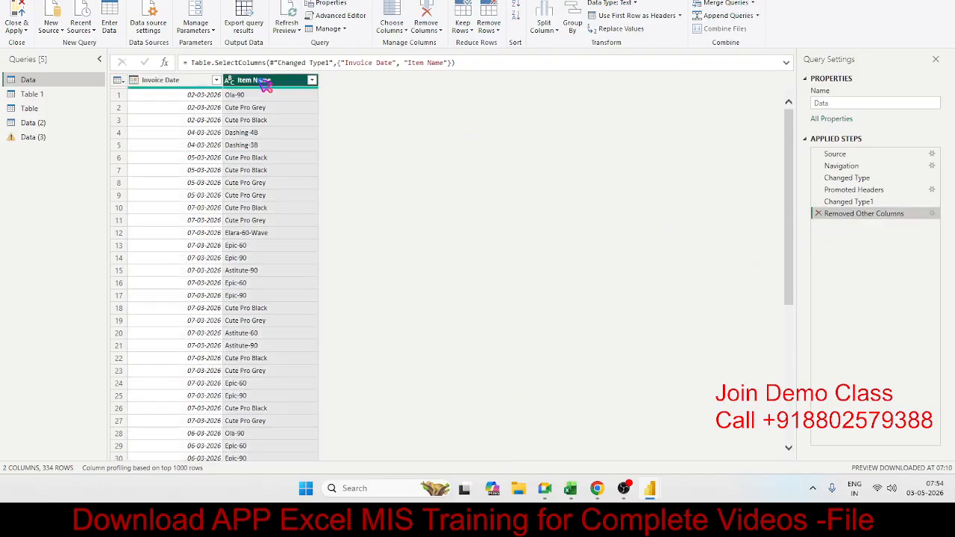
pyautogui.click(543, 29)
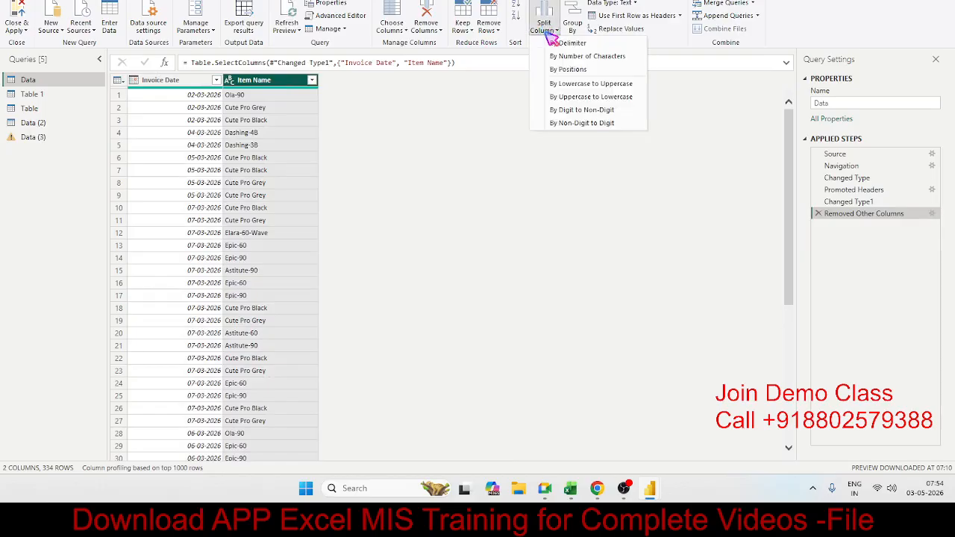
pyautogui.click(626, 58)
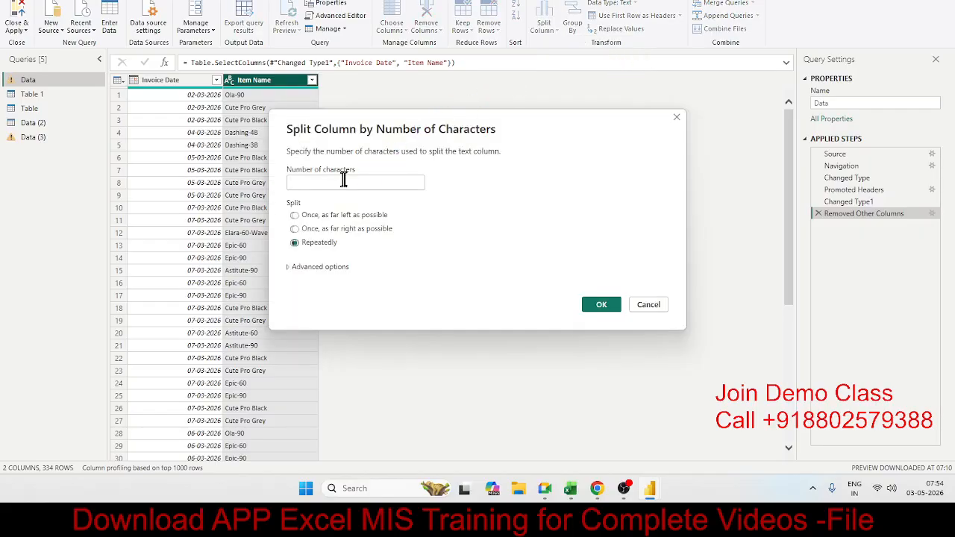
pyautogui.click(341, 181)
pyautogui.write('3')
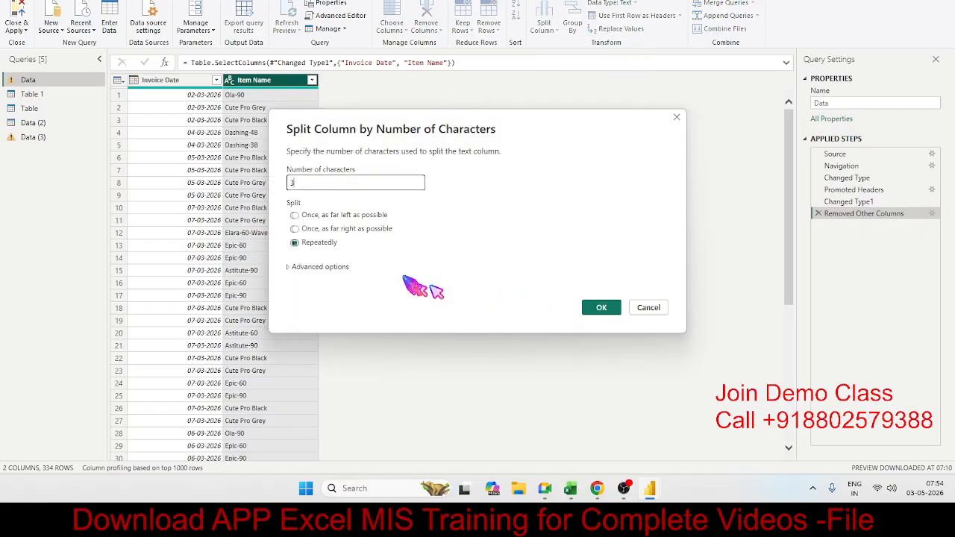
pyautogui.click(603, 308)
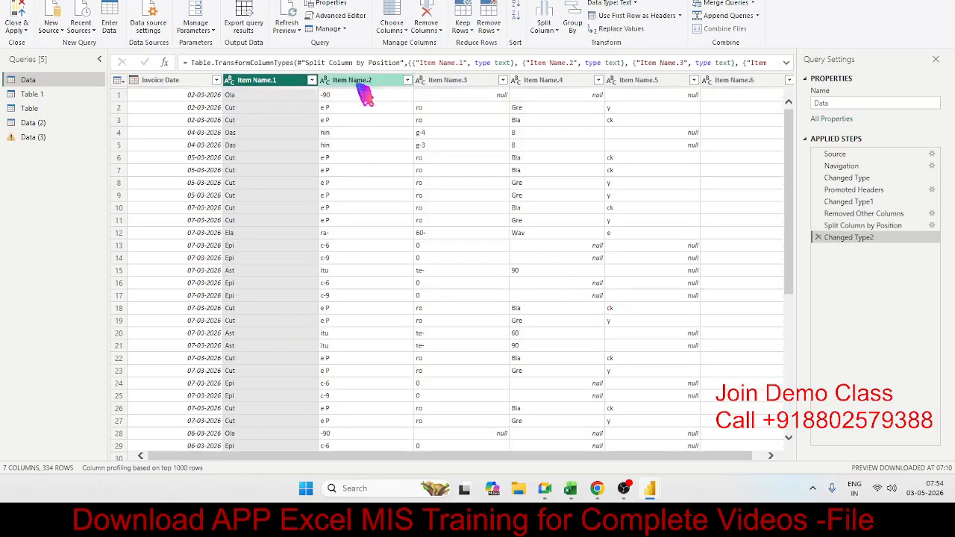
# Check the resulting Item Name columns and delete the Changed Type2 and Split Column by Position steps.
pyautogui.click(358, 82)
pyautogui.click(436, 84)
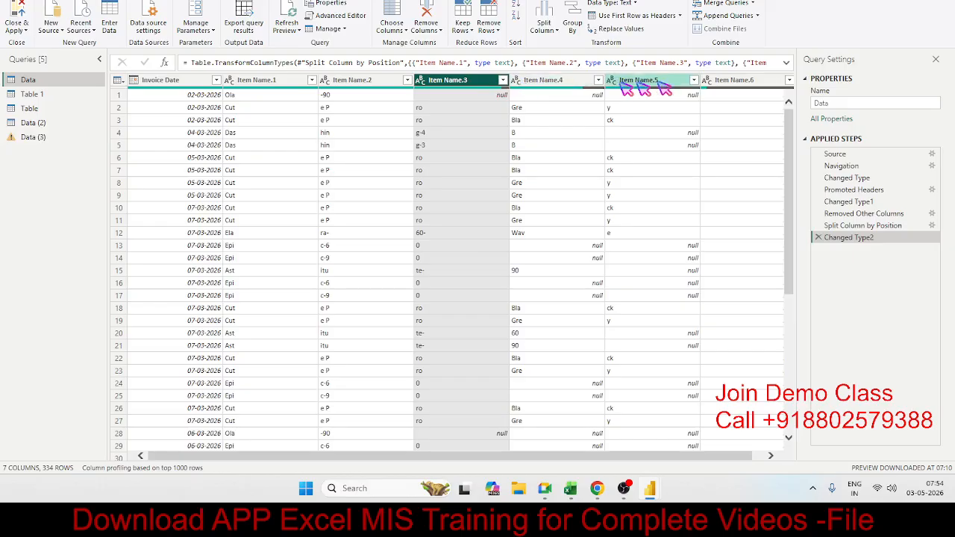
pyautogui.click(682, 83)
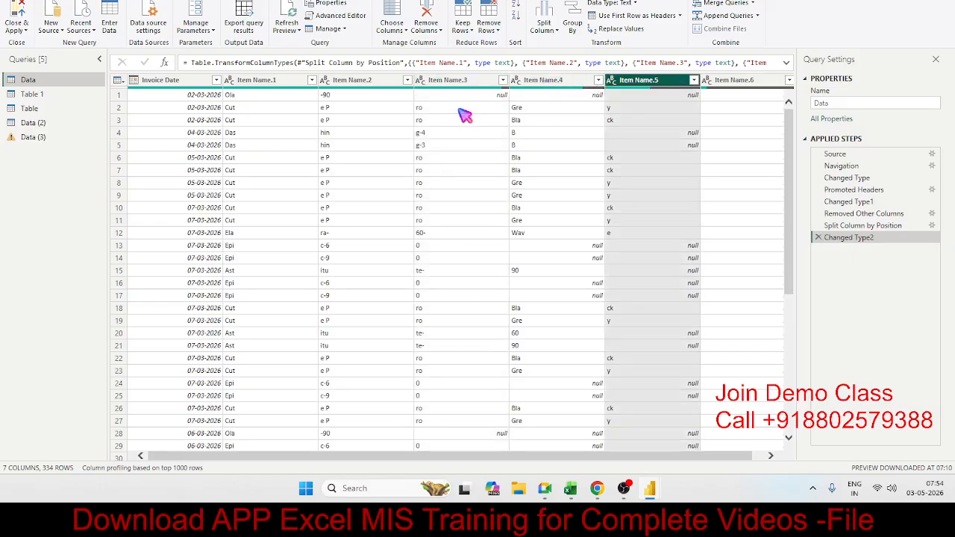
pyautogui.click(357, 81)
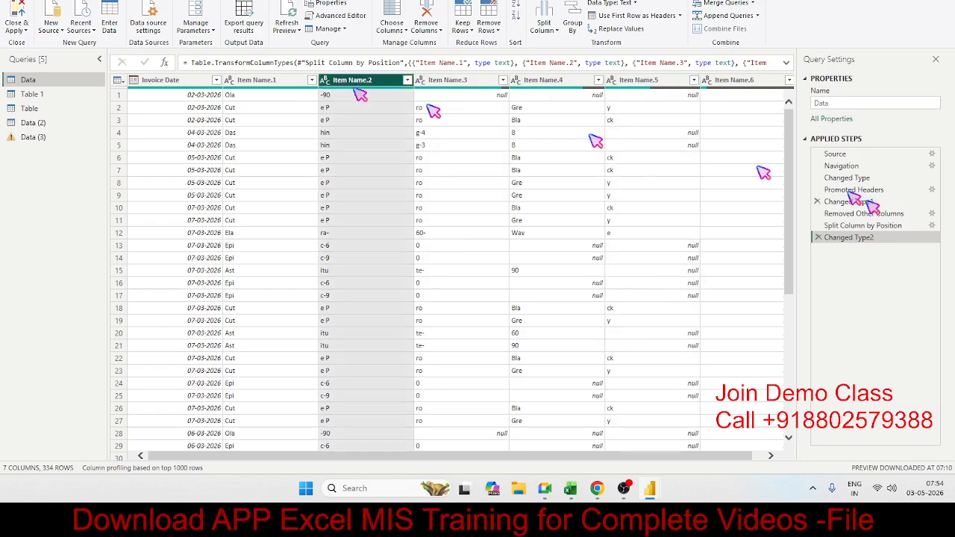
pyautogui.click(818, 237)
pyautogui.click(819, 225)
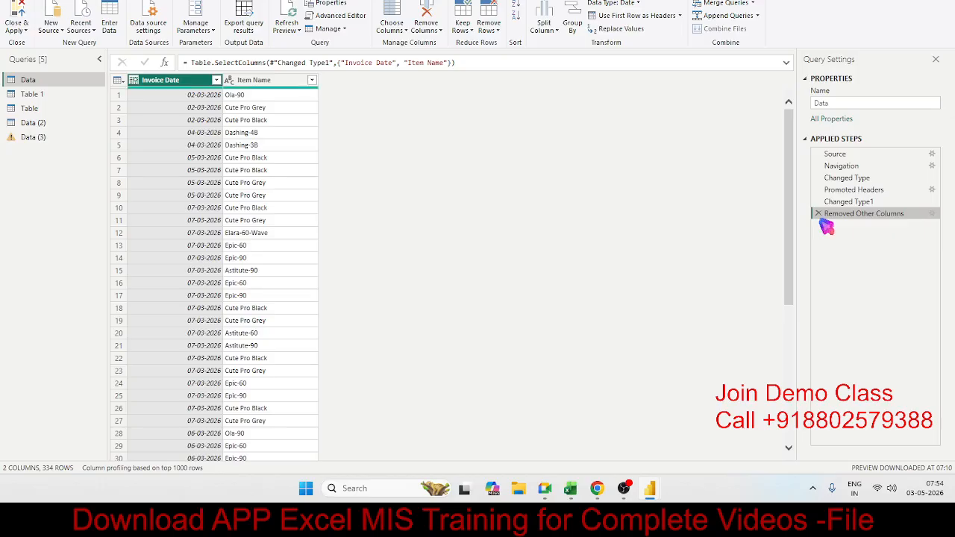
# Try splitting the Invoice Date column by 3 characters once, as far left as possible, and delete the applied steps this adds.
pyautogui.click(543, 23)
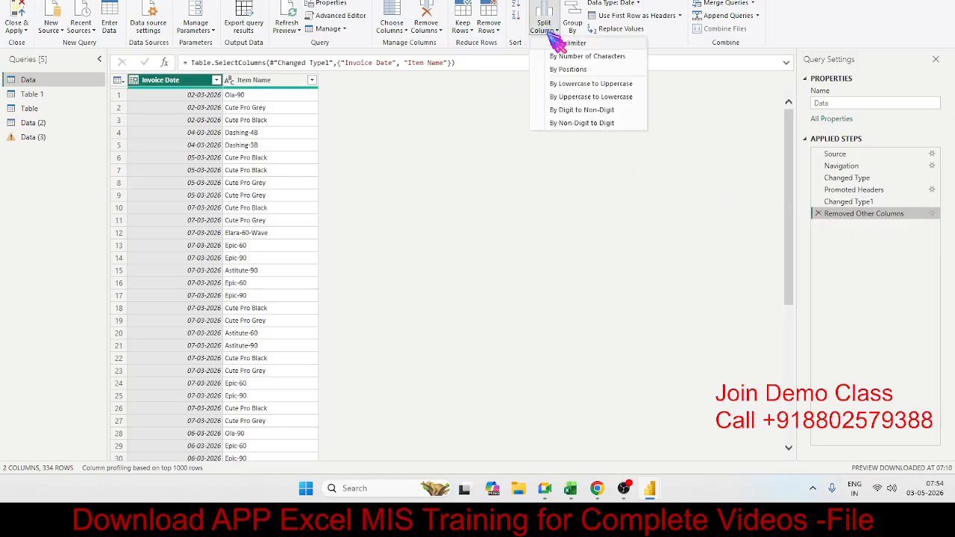
pyautogui.click(572, 58)
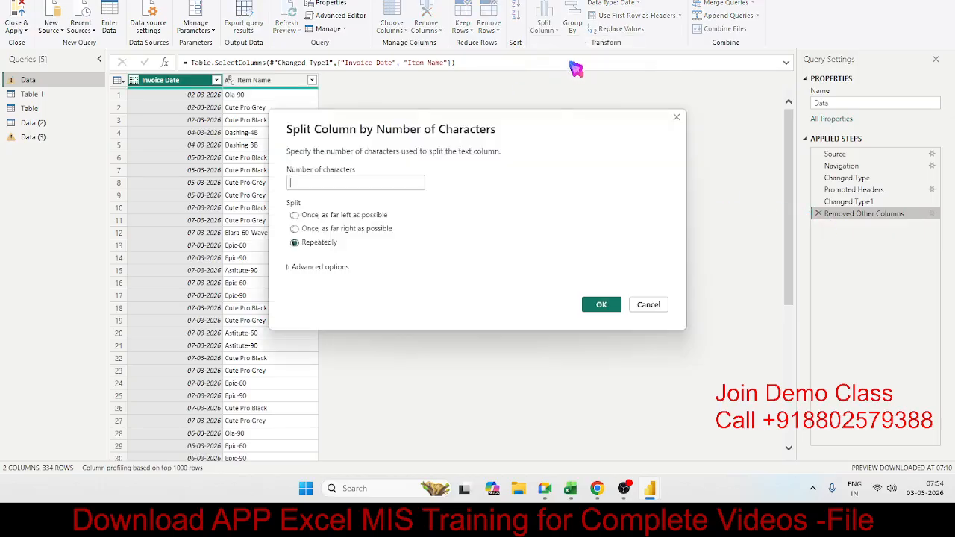
pyautogui.click(337, 215)
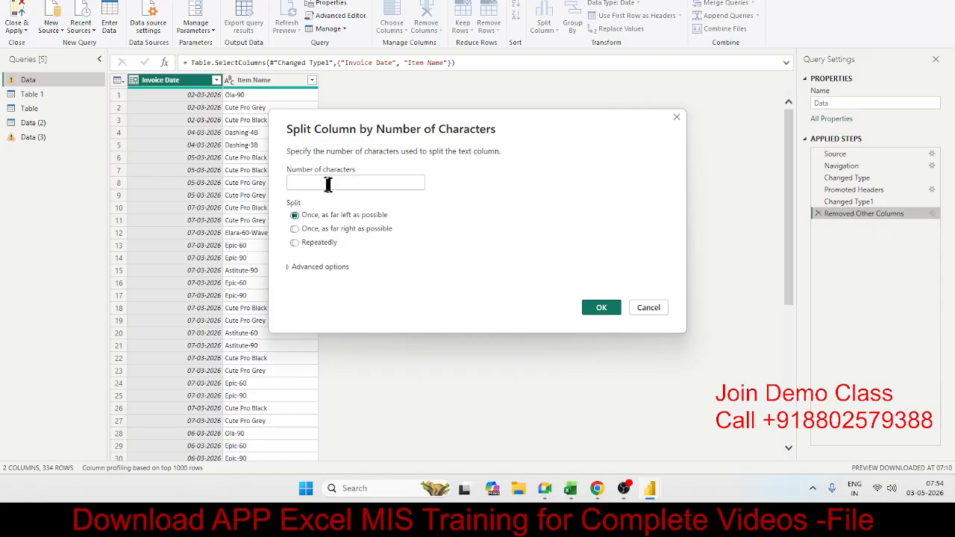
pyautogui.click(327, 184)
pyautogui.write('3')
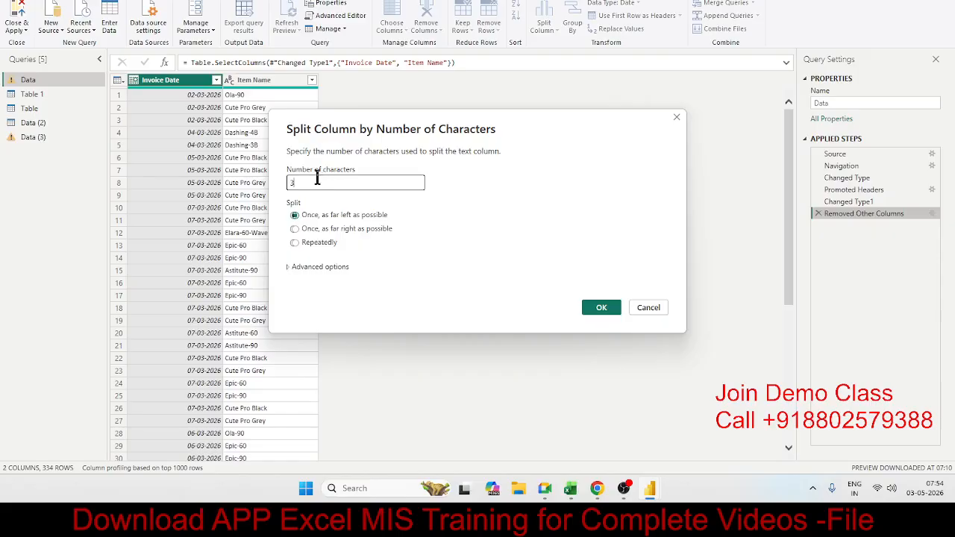
pyautogui.click(601, 309)
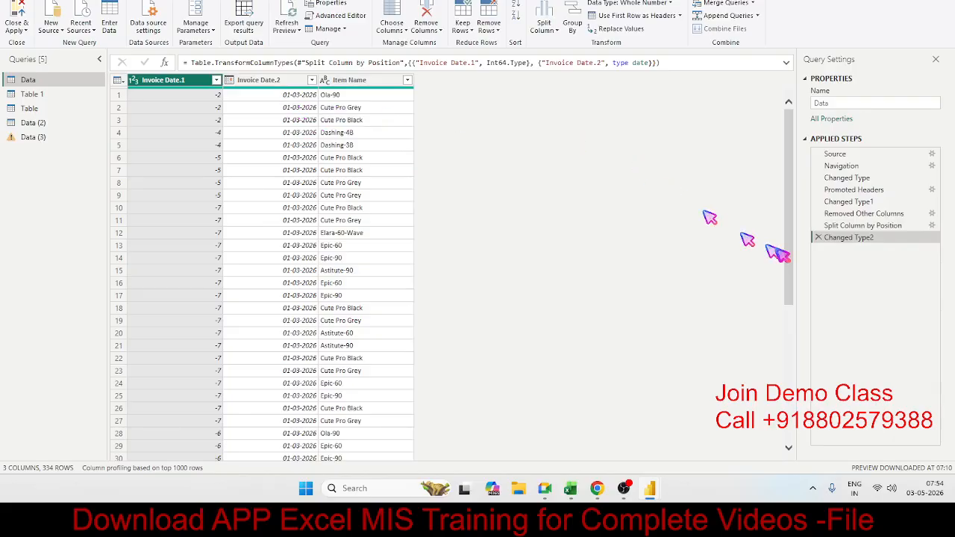
pyautogui.click(816, 237)
pyautogui.click(817, 225)
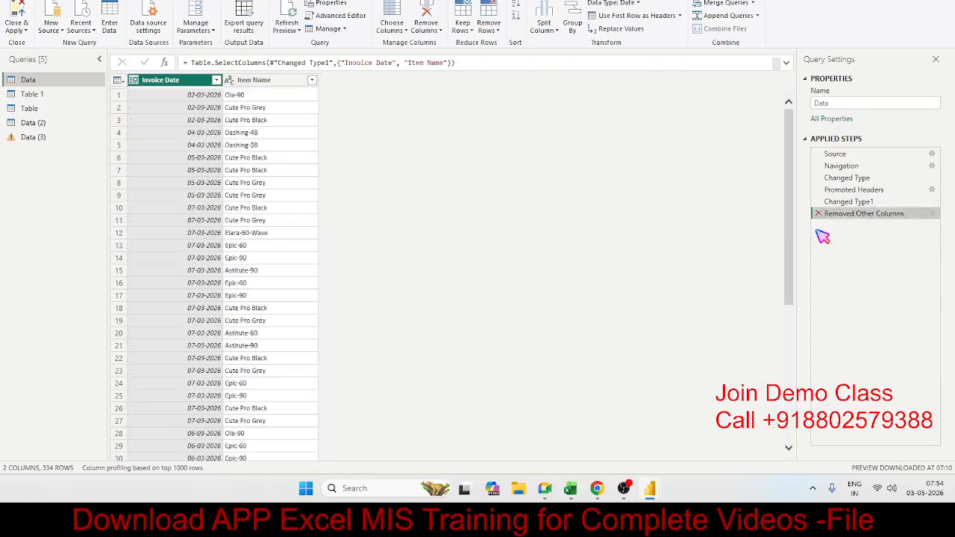
# Try splitting the Item Name column by positions at position 5, and delete the split and type-change steps this adds.
pyautogui.click(265, 82)
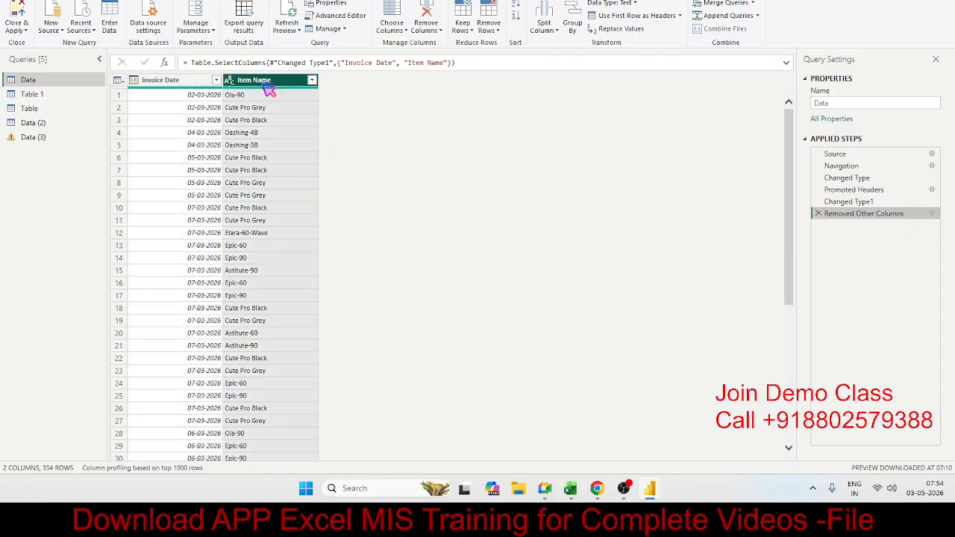
pyautogui.click(548, 30)
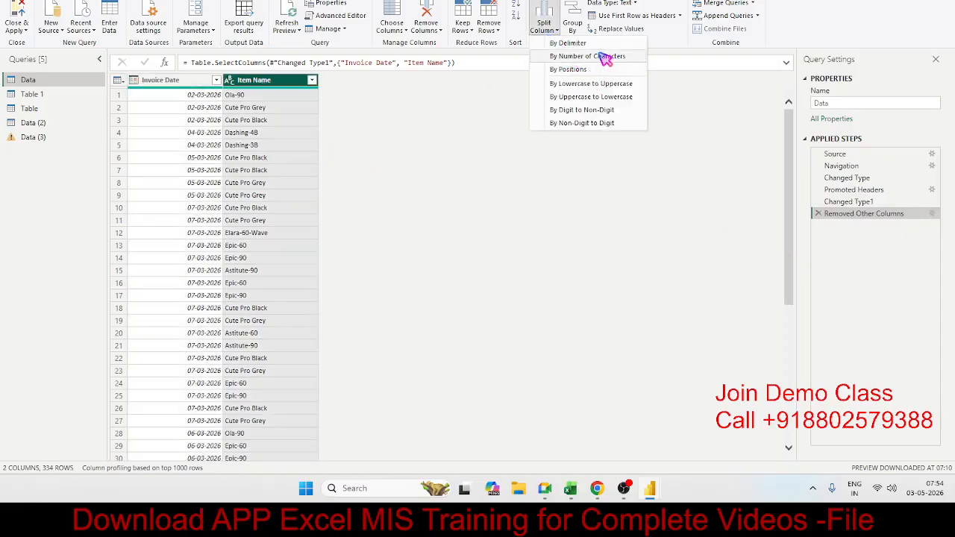
pyautogui.click(578, 71)
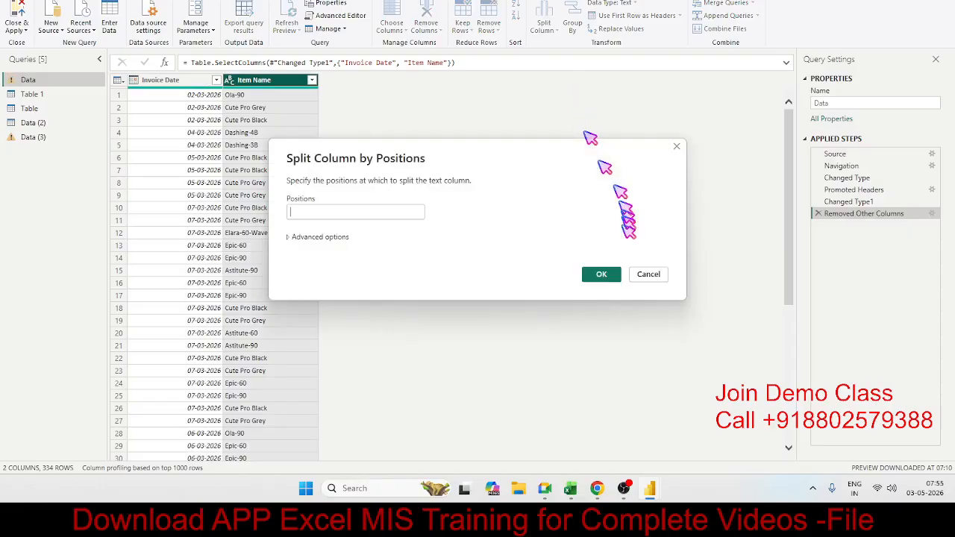
pyautogui.write('5')
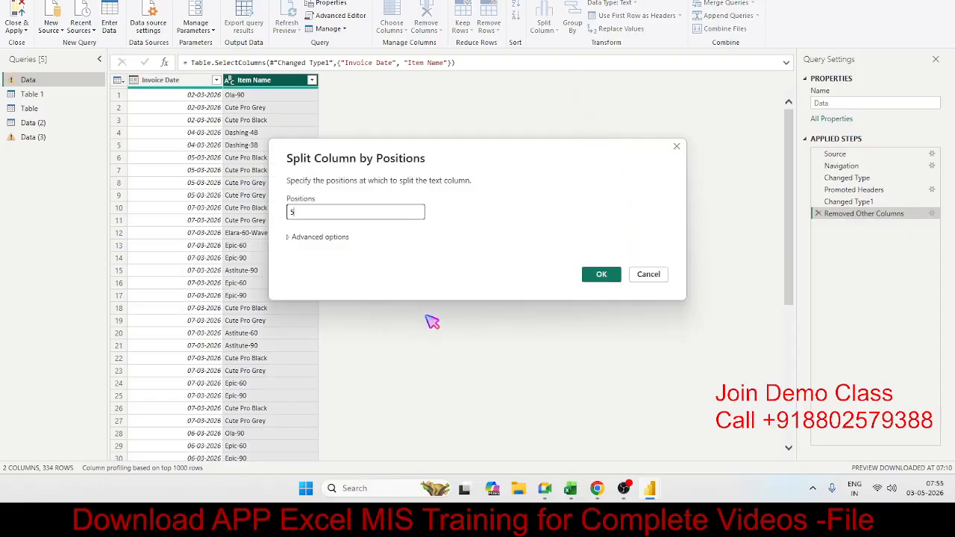
pyautogui.click(601, 275)
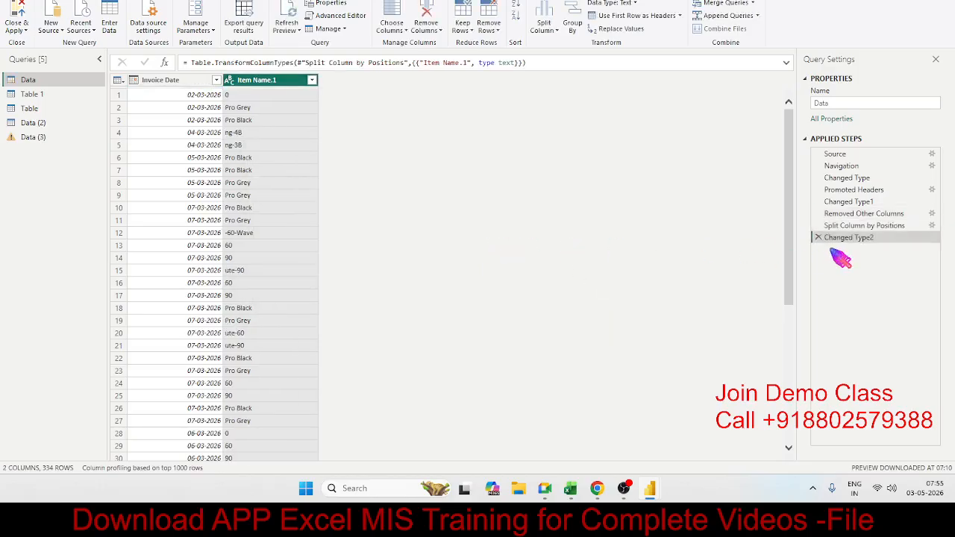
pyautogui.click(818, 237)
pyautogui.click(817, 227)
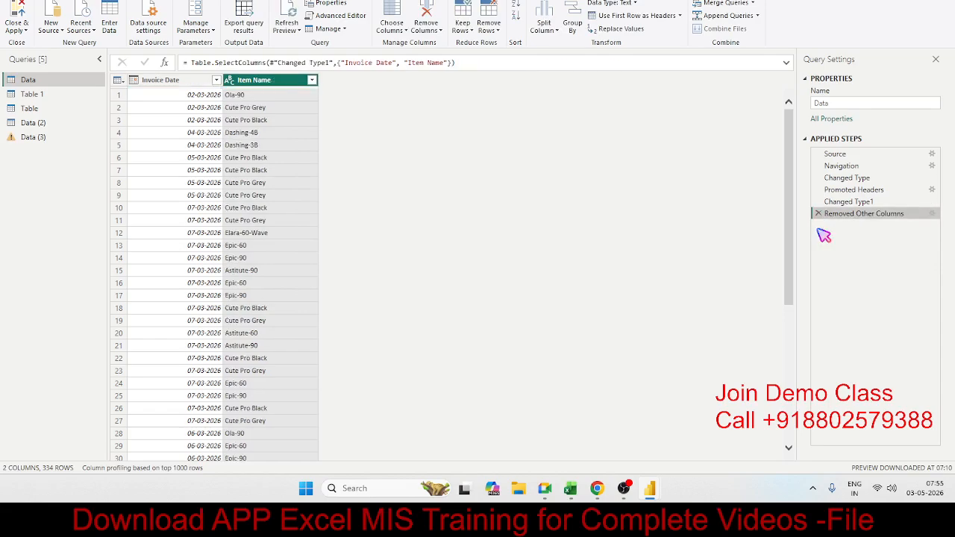
# Try splitting the Item Name column by digit to non-digit, and delete the applied step this adds.
pyautogui.click(556, 32)
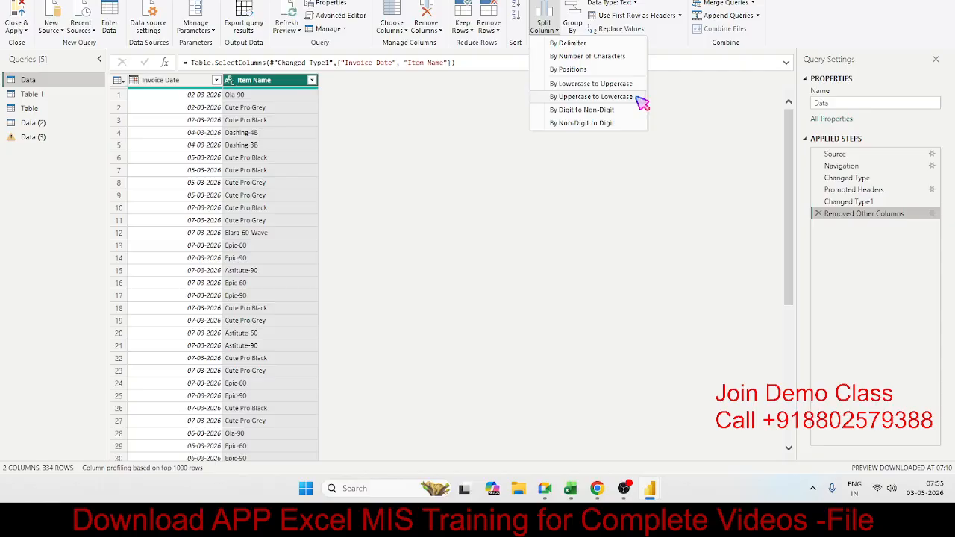
pyautogui.click(619, 112)
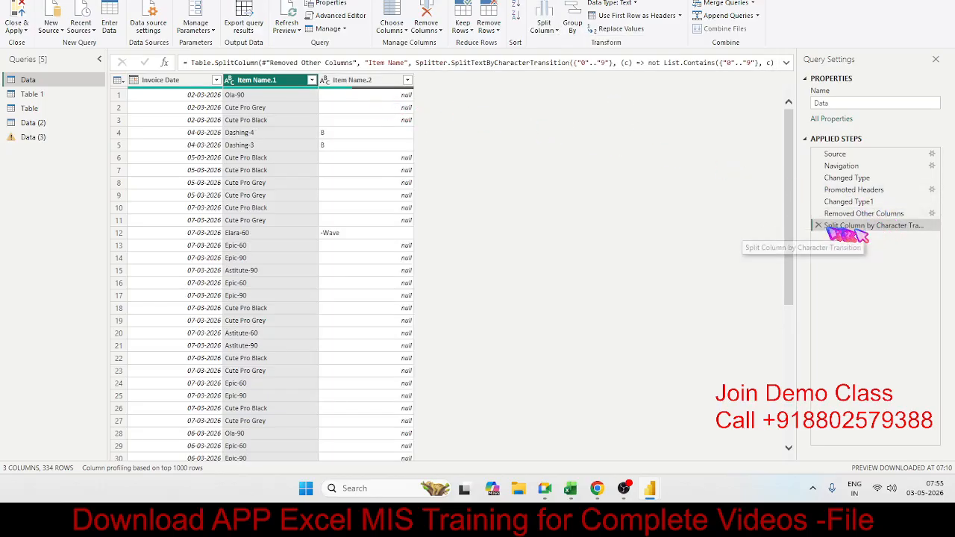
pyautogui.click(818, 226)
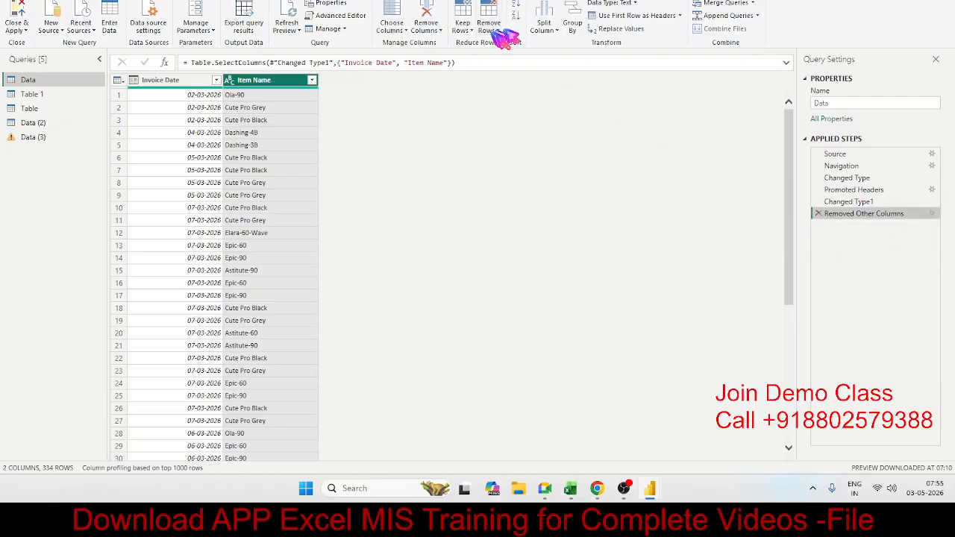
# Try splitting the Item Name column by non-digit to digit, and delete the applied step this adds.
pyautogui.click(543, 26)
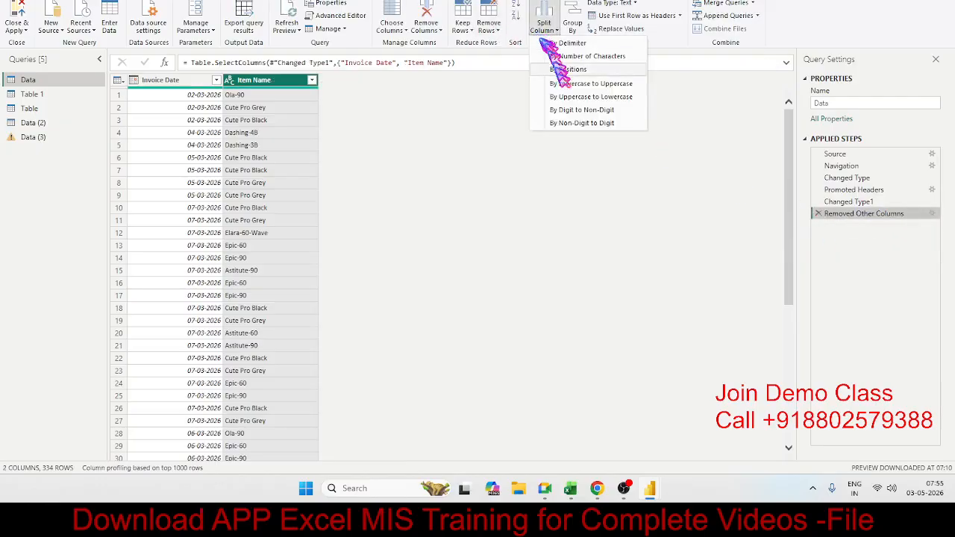
pyautogui.click(571, 125)
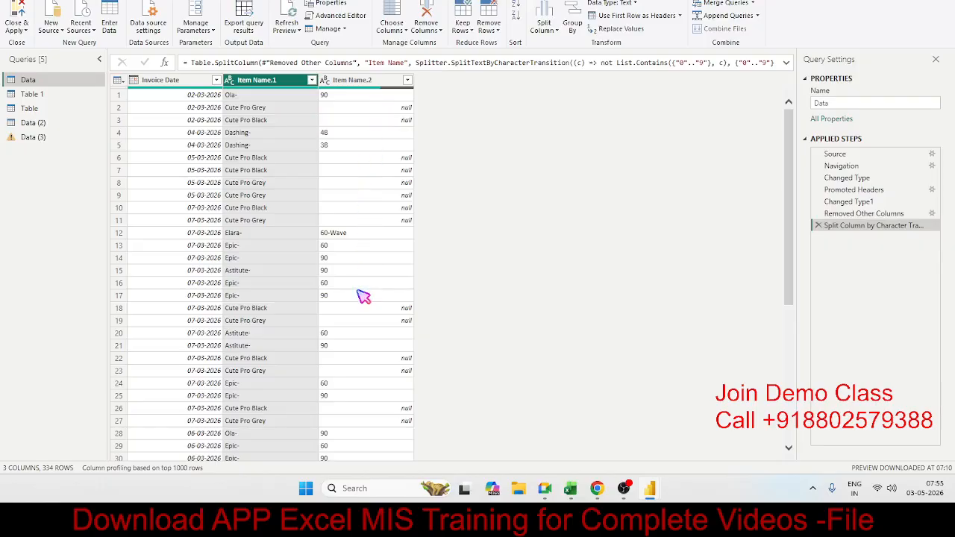
pyautogui.click(818, 226)
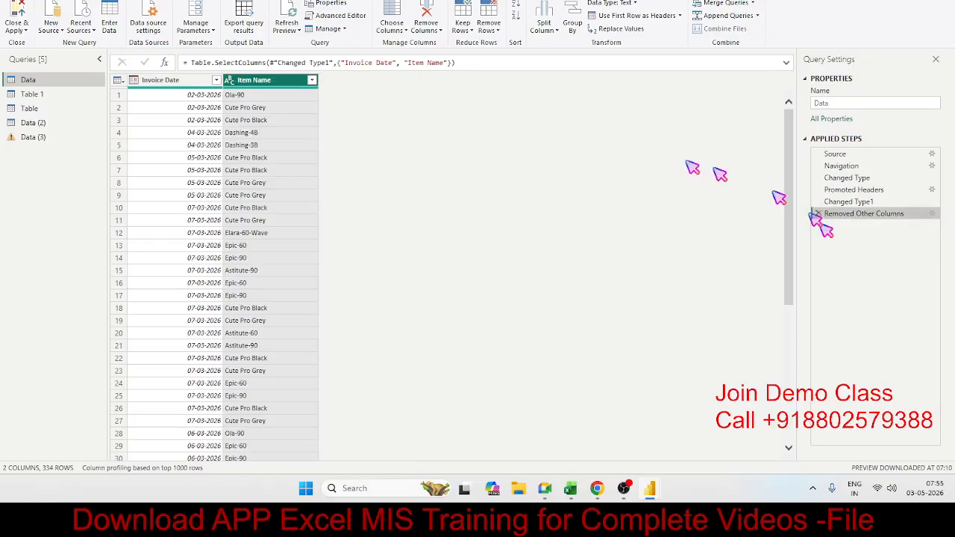
pyautogui.click(293, 107)
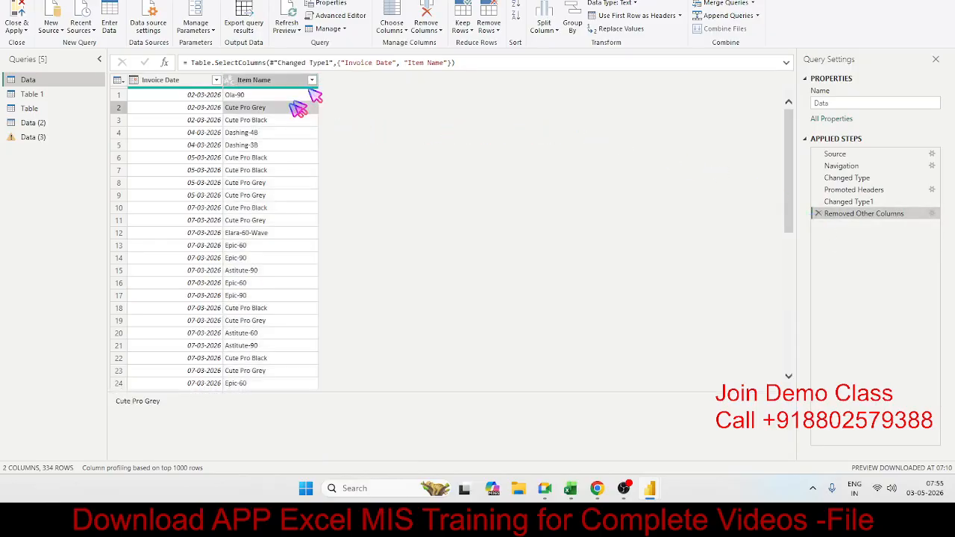
pyautogui.click(543, 26)
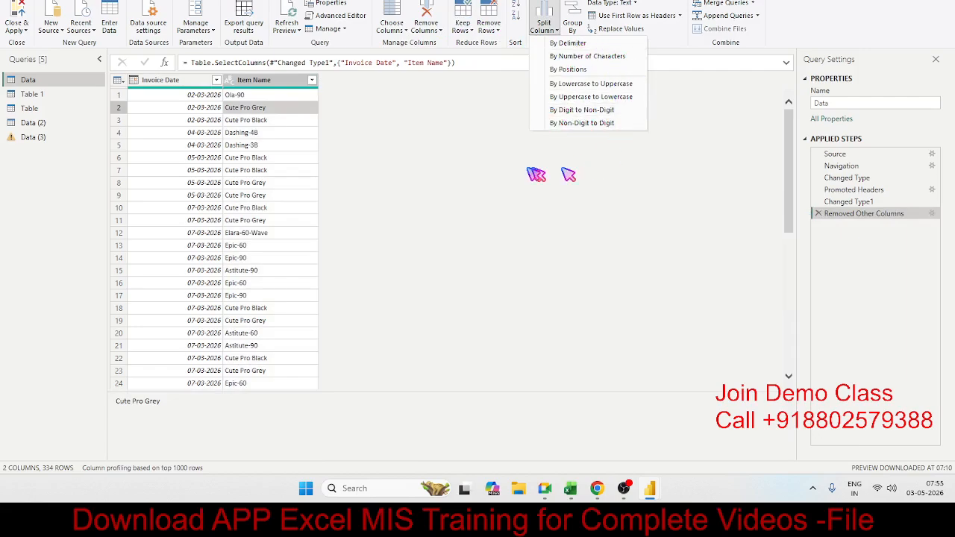
pyautogui.click(297, 135)
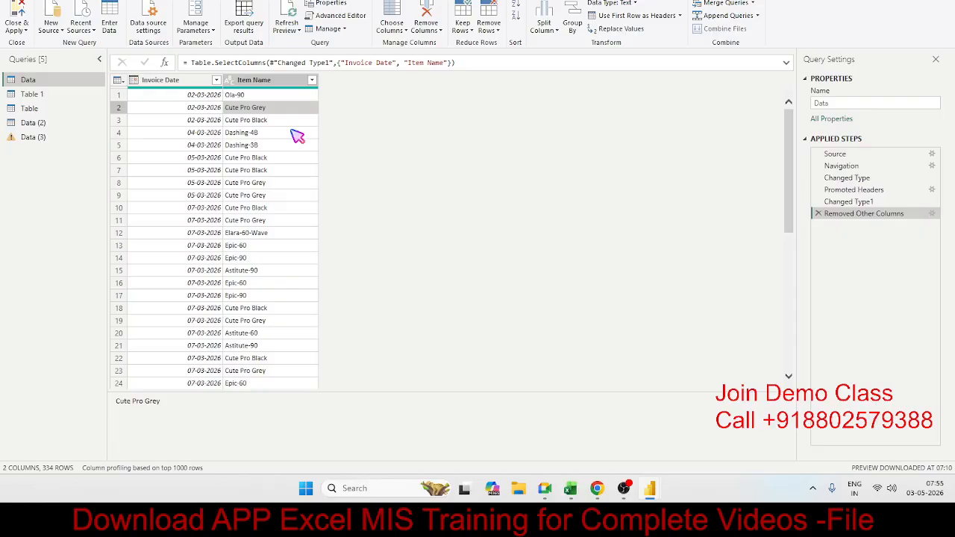
pyautogui.click(542, 28)
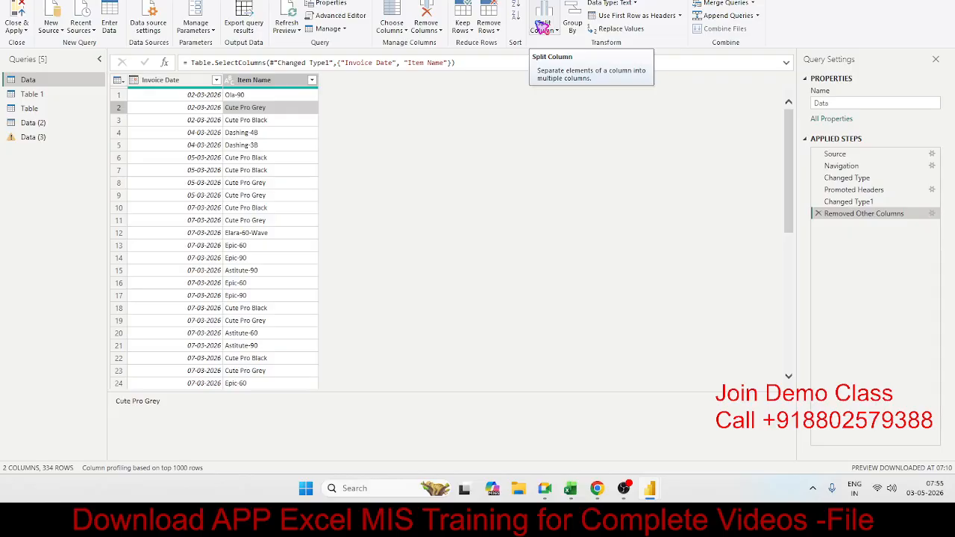
pyautogui.click(544, 34)
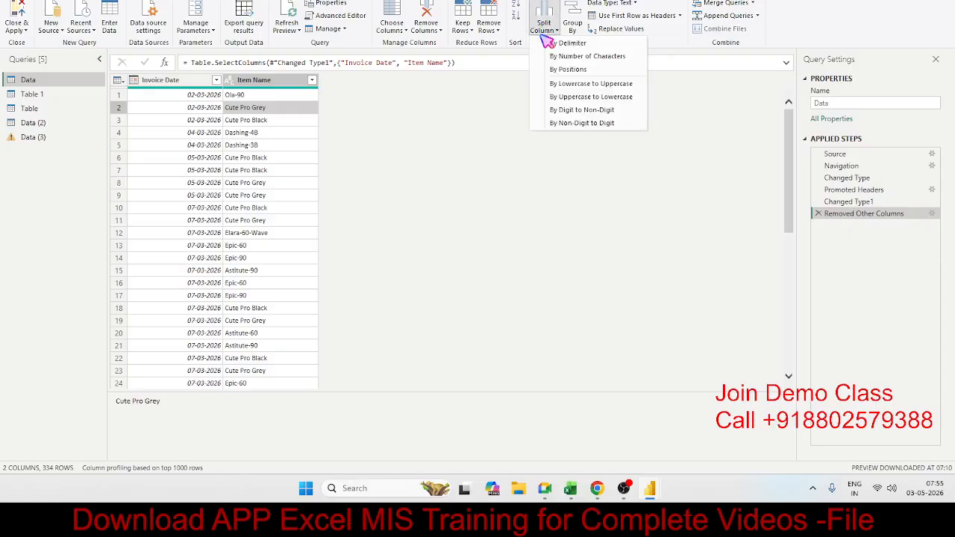
pyautogui.click(578, 45)
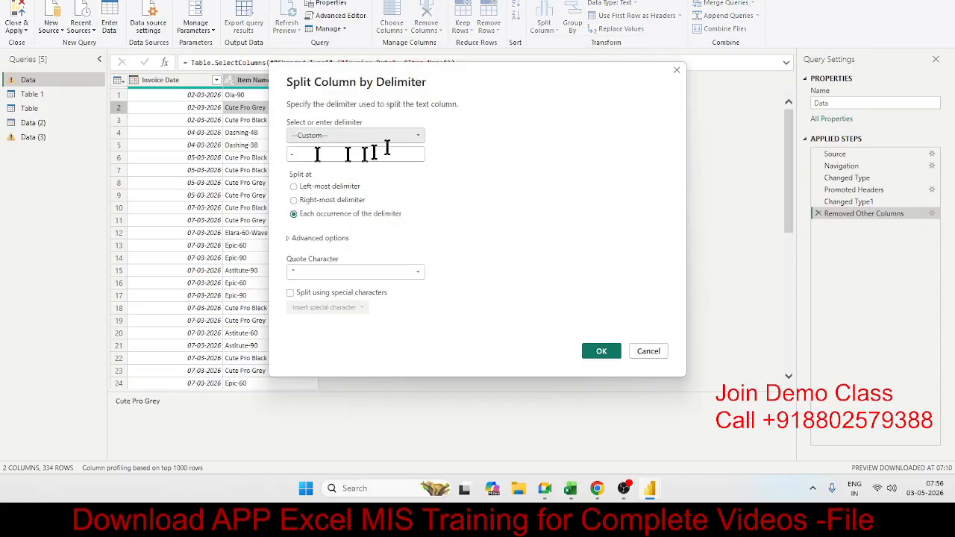
pyautogui.click(293, 155)
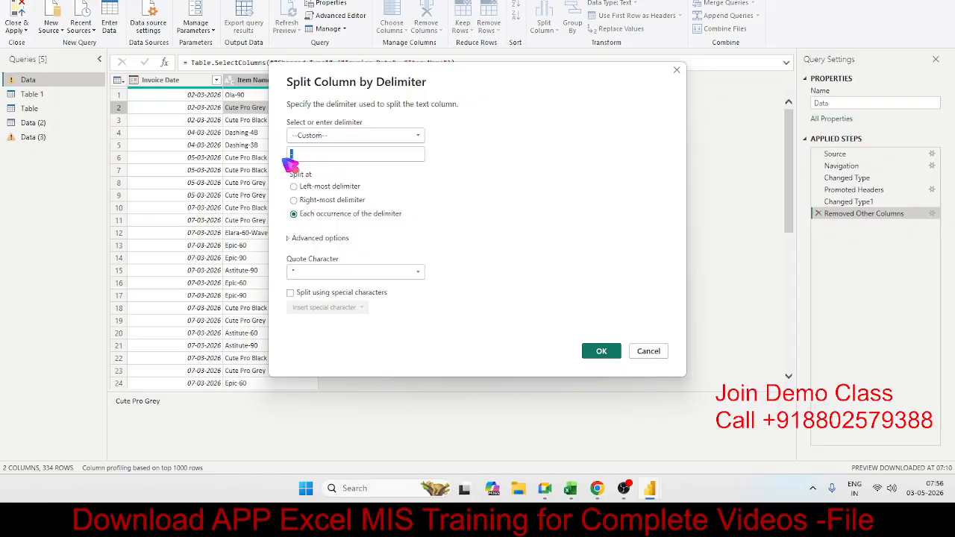
pyautogui.click(648, 352)
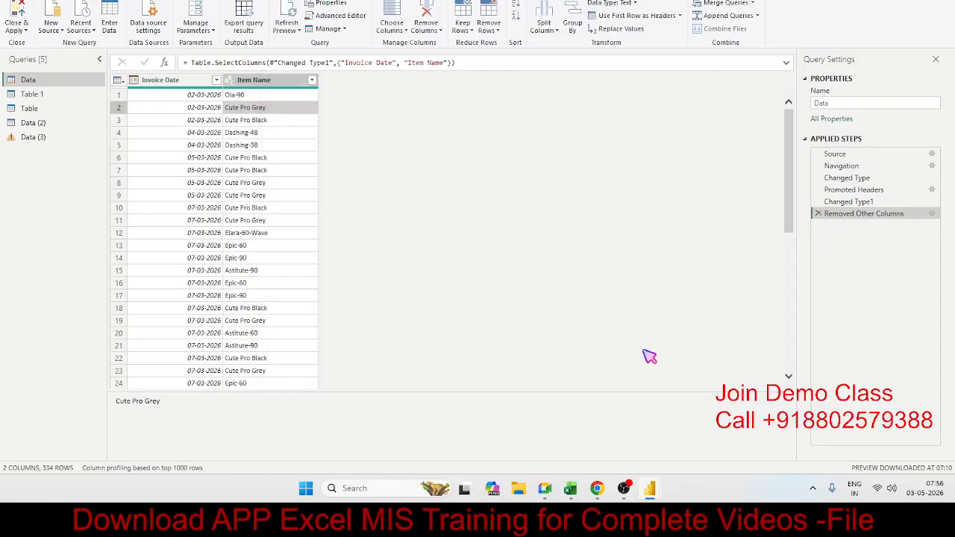
pyautogui.click(545, 28)
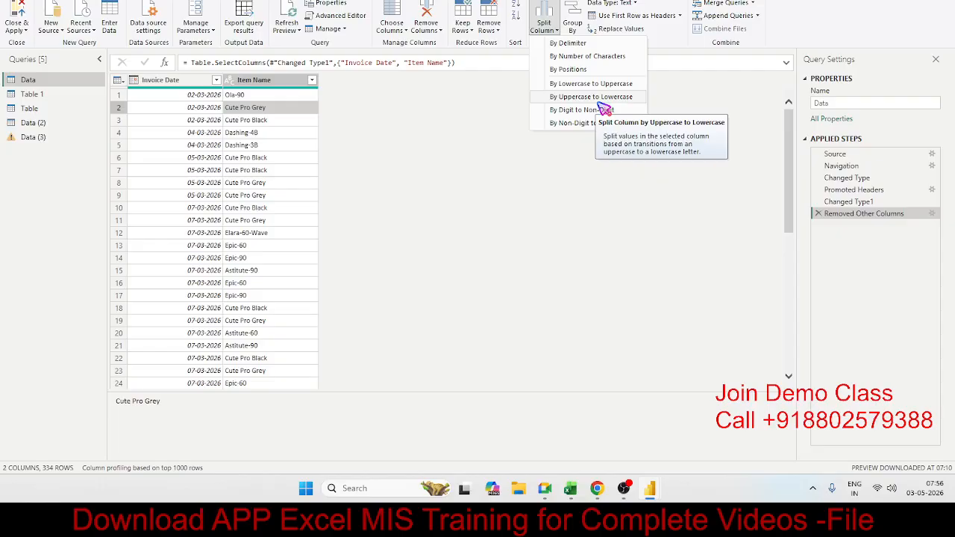
pyautogui.click(225, 165)
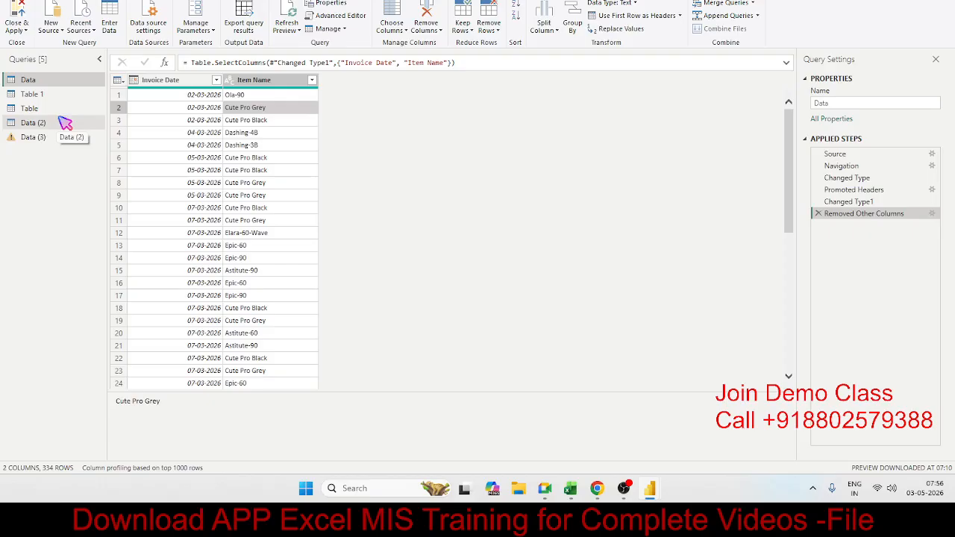
# Open the Table query and examine the repeating values in its Region column.
pyautogui.click(65, 123)
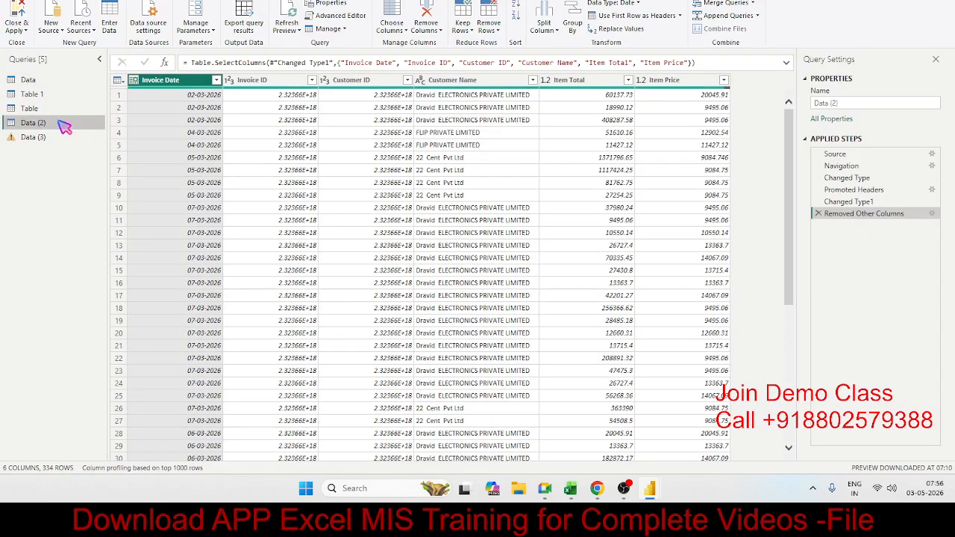
pyautogui.click(41, 108)
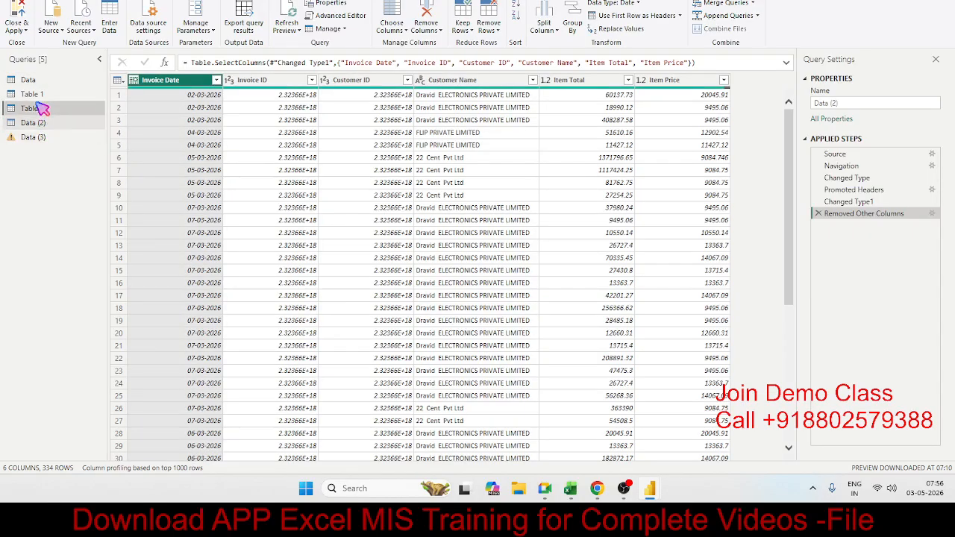
pyautogui.click(388, 110)
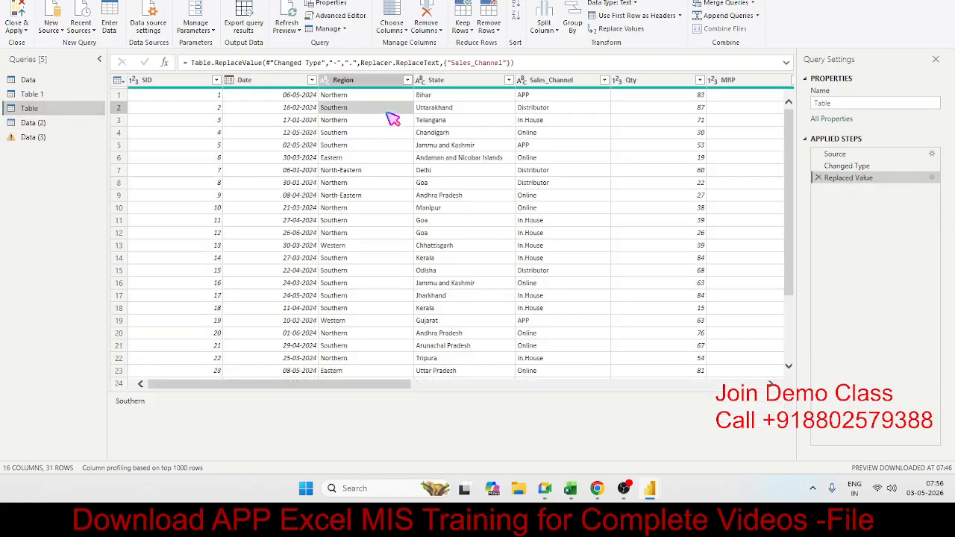
pyautogui.click(481, 173)
pyautogui.click(354, 111)
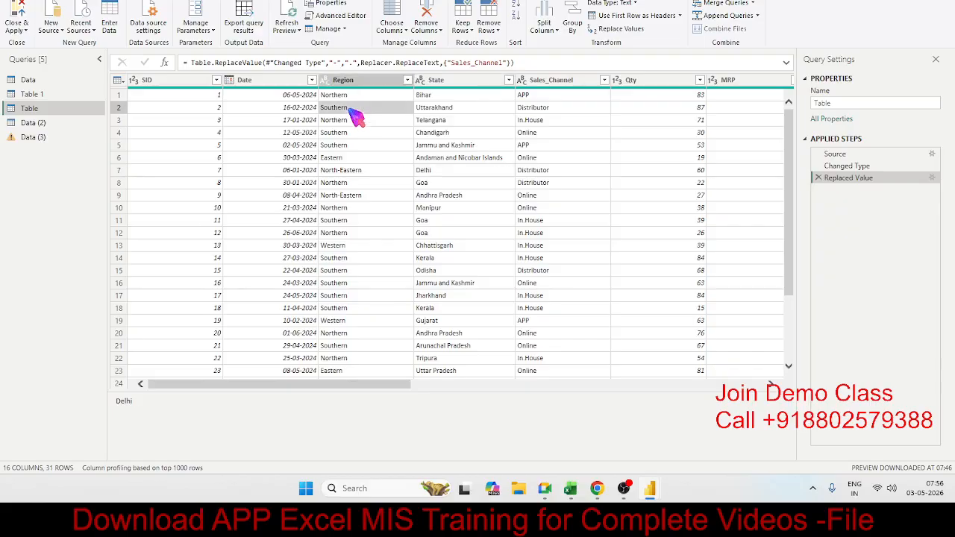
pyautogui.scroll(-3, 354, 112)
pyautogui.scroll(3, 354, 112)
pyautogui.scroll(-3, 354, 112)
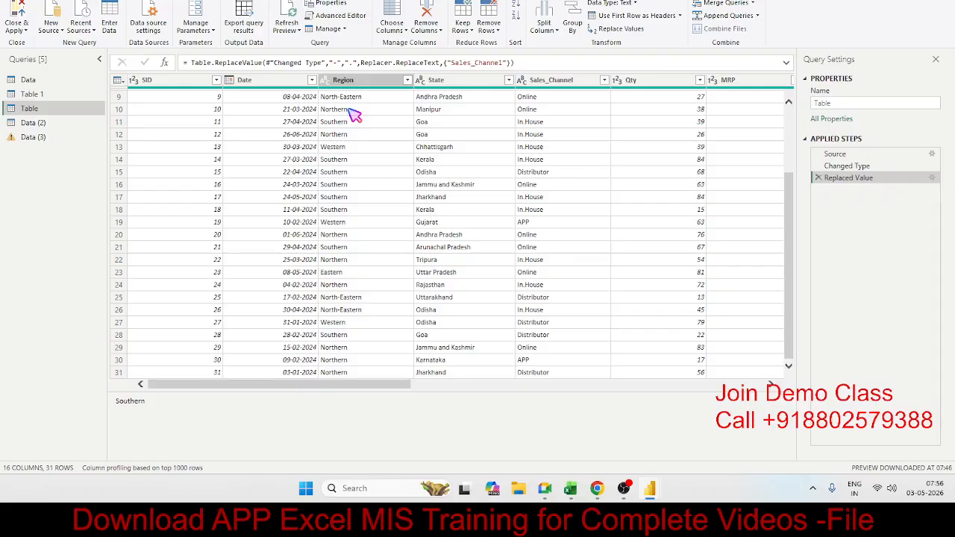
pyautogui.click(351, 110)
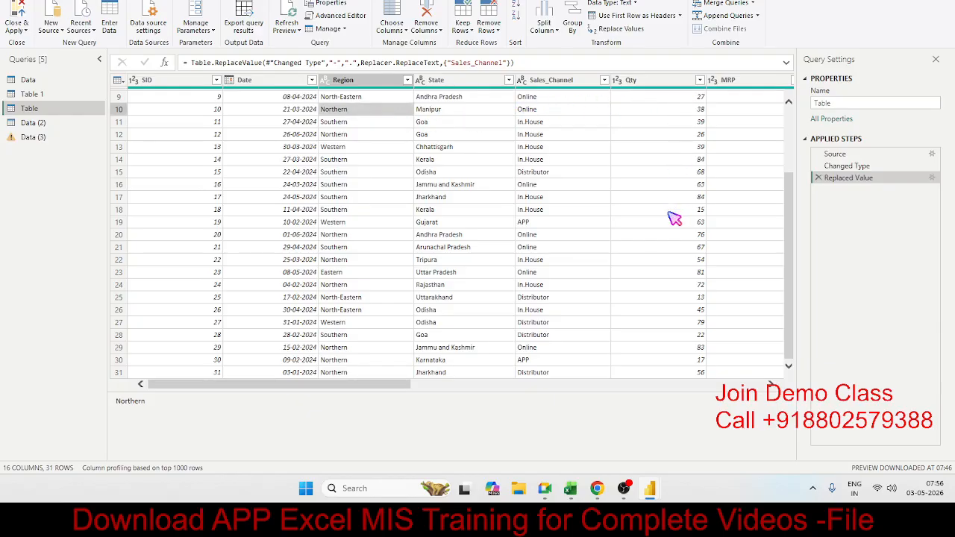
pyautogui.click(343, 136)
# Try grouping the rows by Region with a new column sold_Qty that sums Qty, and delete the applied step this adds.
pyautogui.click(343, 80)
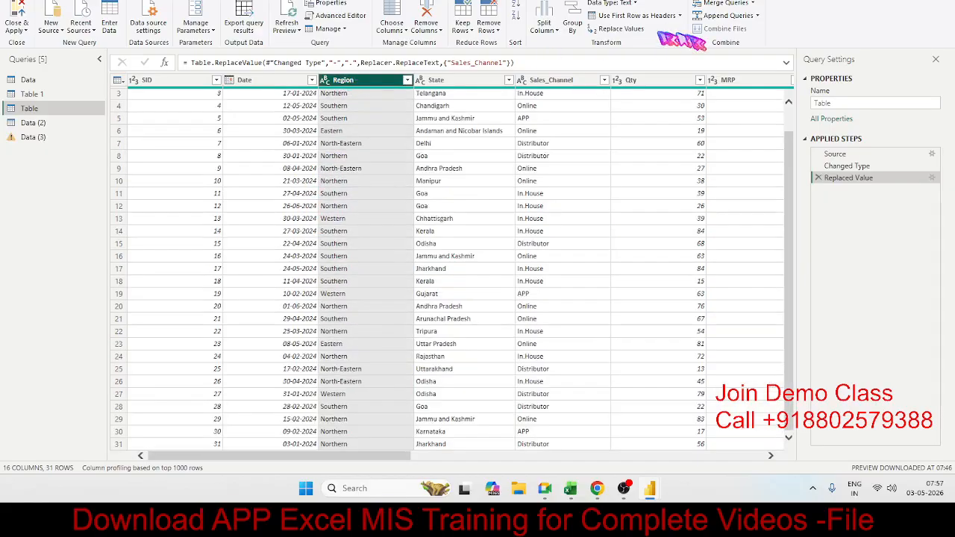
pyautogui.click(579, 27)
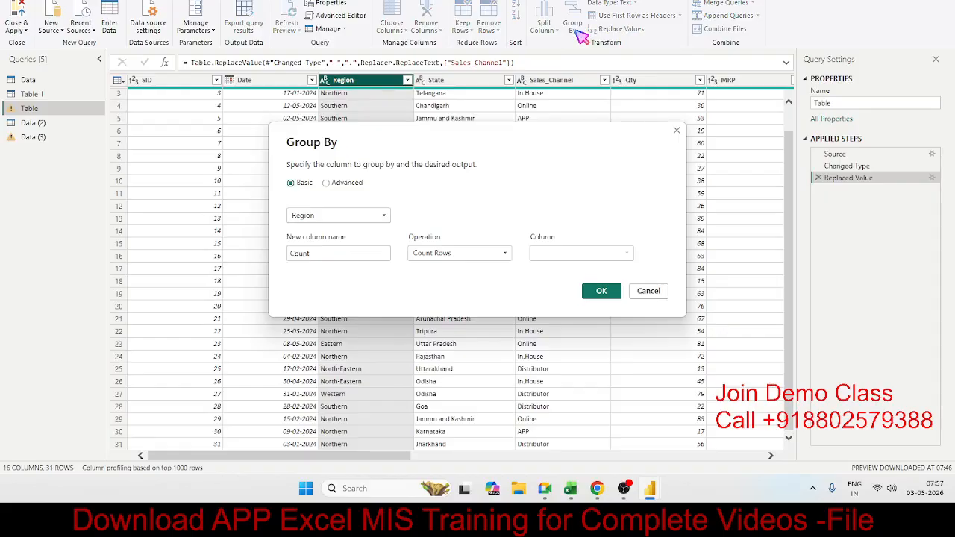
pyautogui.click(333, 252)
pyautogui.hotkey('ctrl', 'a')
pyautogui.write('so')
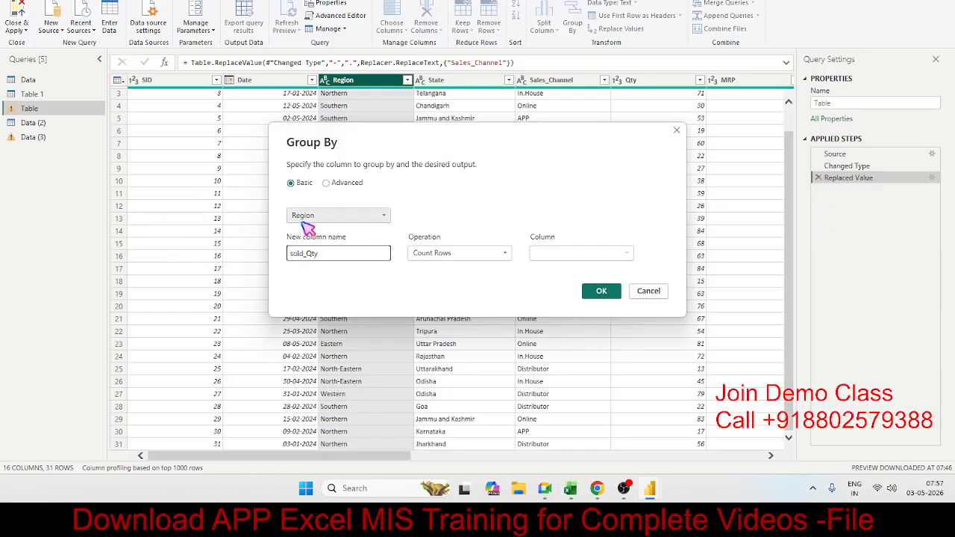
pyautogui.click(413, 253)
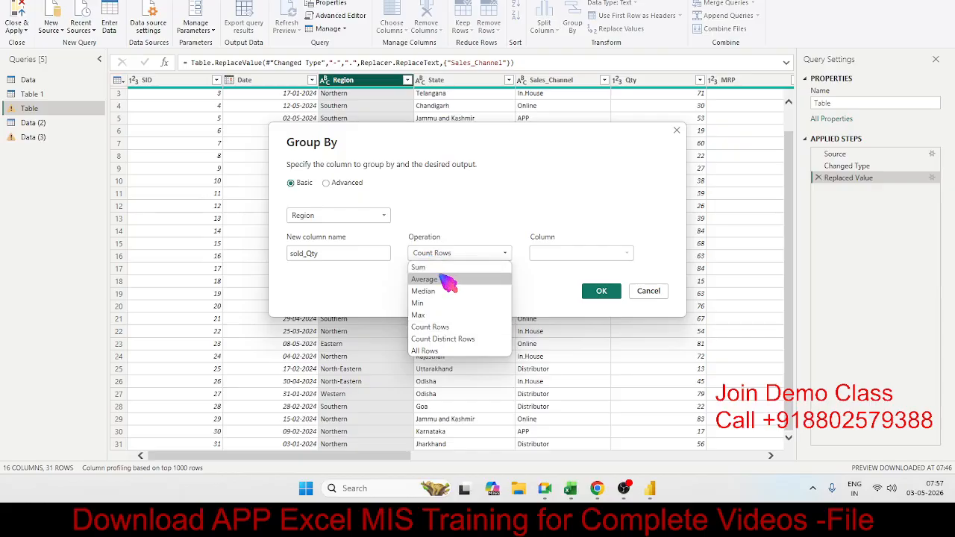
pyautogui.click(440, 268)
pyautogui.click(584, 257)
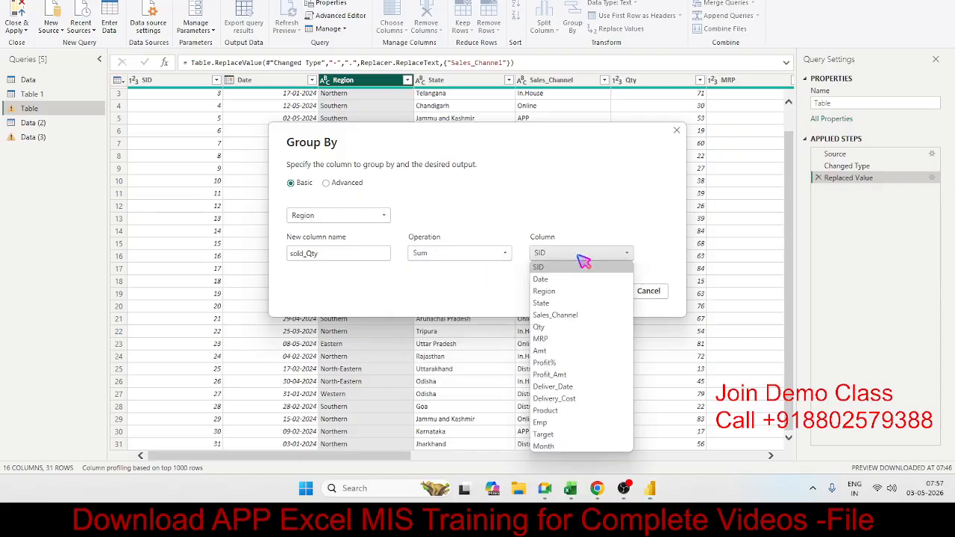
pyautogui.click(578, 328)
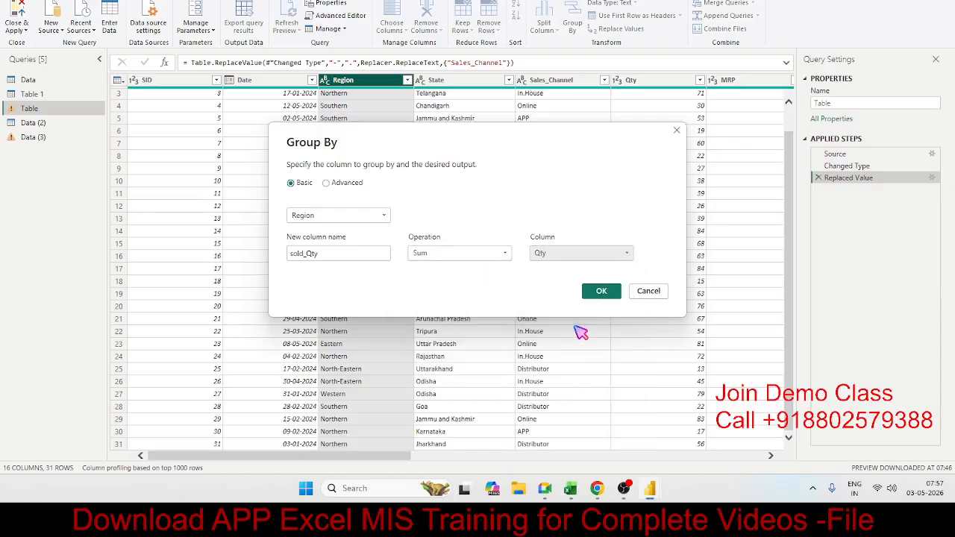
pyautogui.click(601, 292)
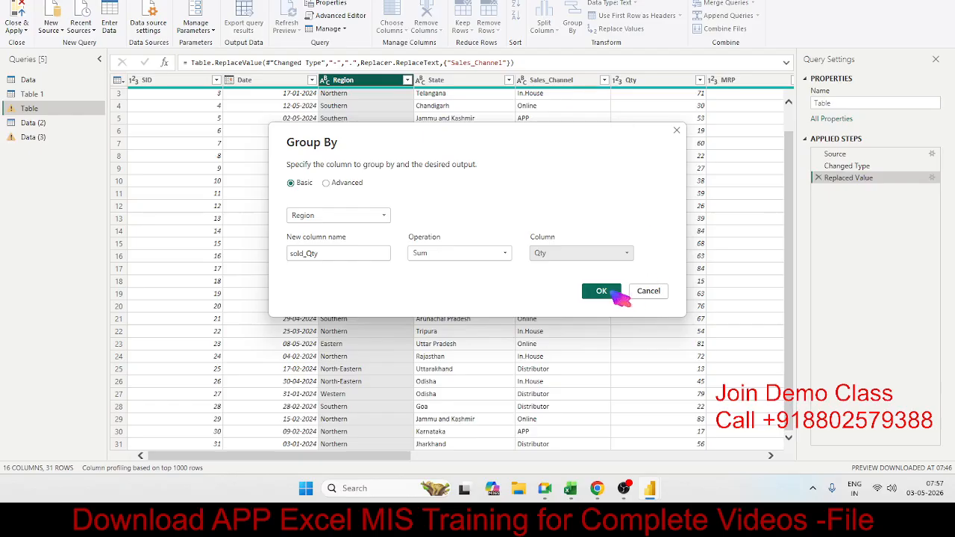
pyautogui.click(613, 293)
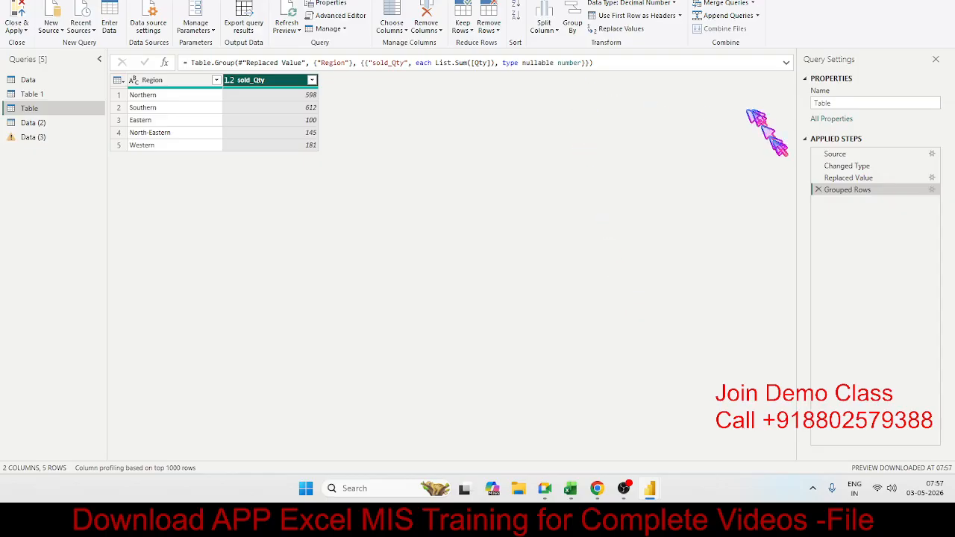
pyautogui.click(818, 190)
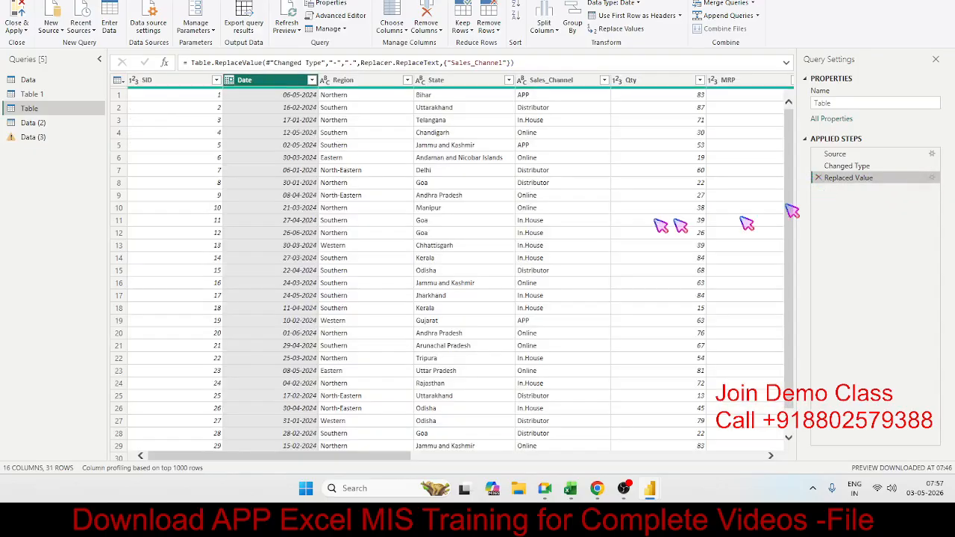
# Start an advanced Group By on the Region and Sales_Channel columns together.
pyautogui.click(445, 169)
pyautogui.click(364, 79)
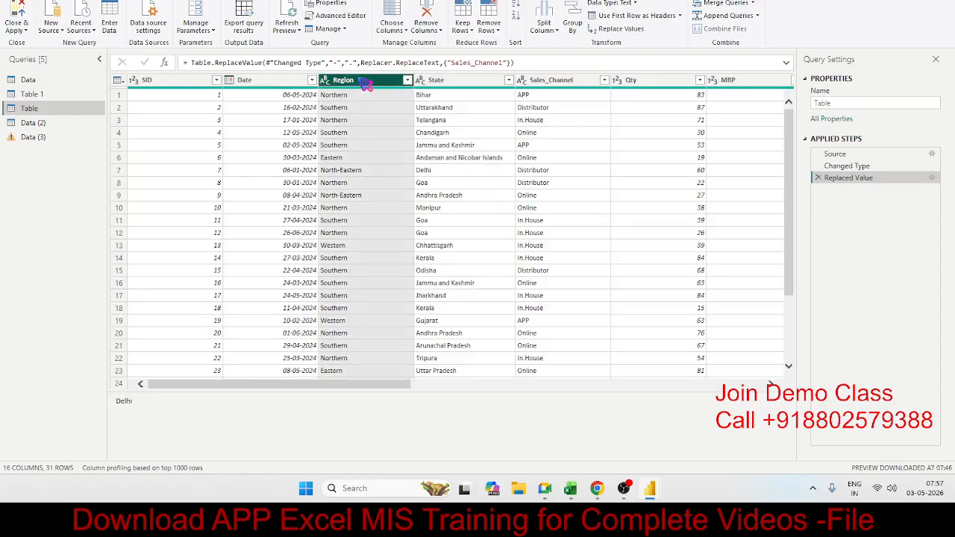
pyautogui.keyDown('ctrl'); pyautogui.click(548, 82); pyautogui.keyUp('ctrl')
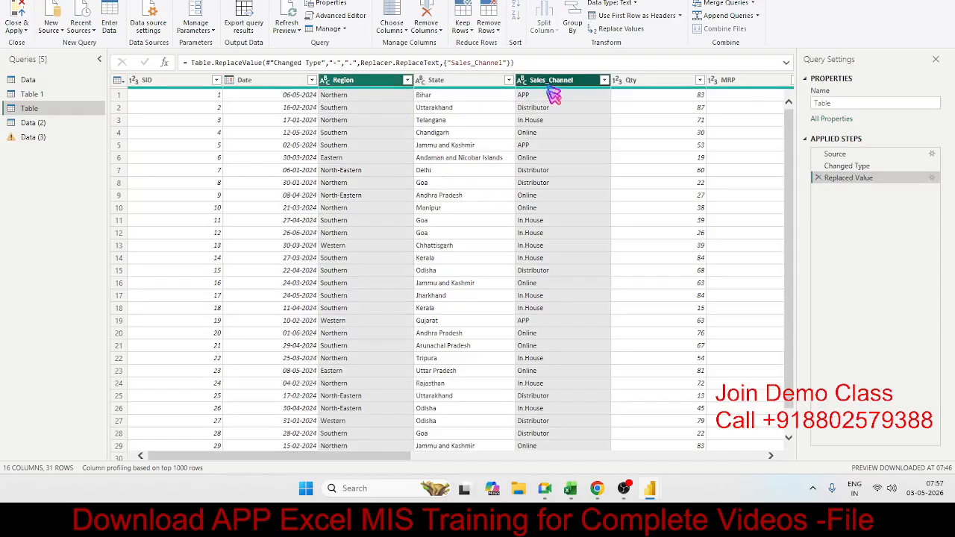
pyautogui.click(576, 33)
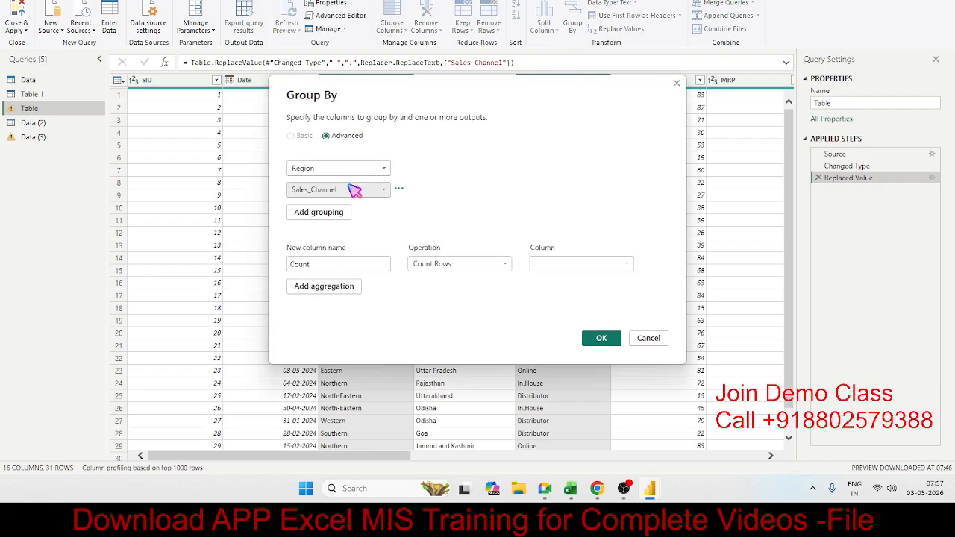
pyautogui.click(352, 137)
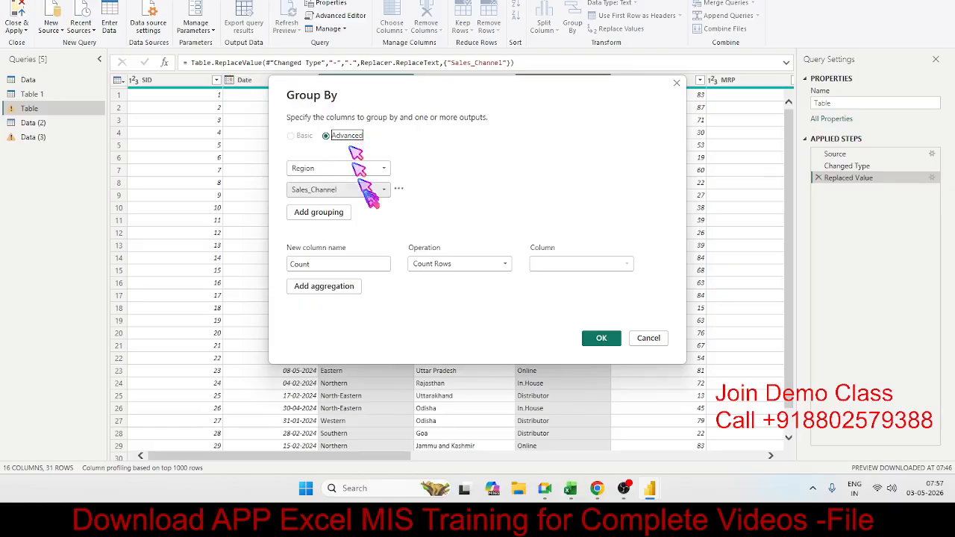
pyautogui.click(342, 214)
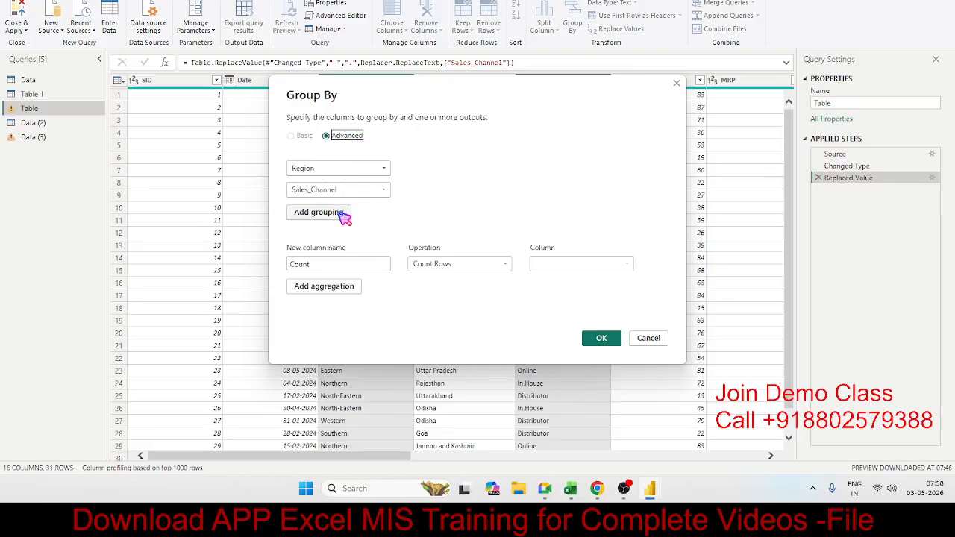
# Define the first aggregation as a new column Sold_Qty that sums the Qty column.
pyautogui.click(331, 264)
pyautogui.doubleClick(330, 264)
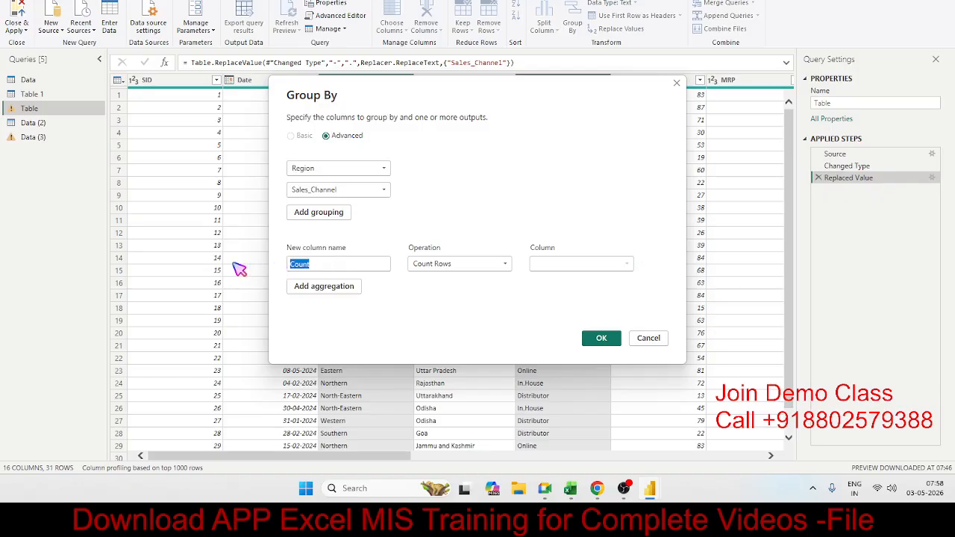
pyautogui.write('Sold_Qty')
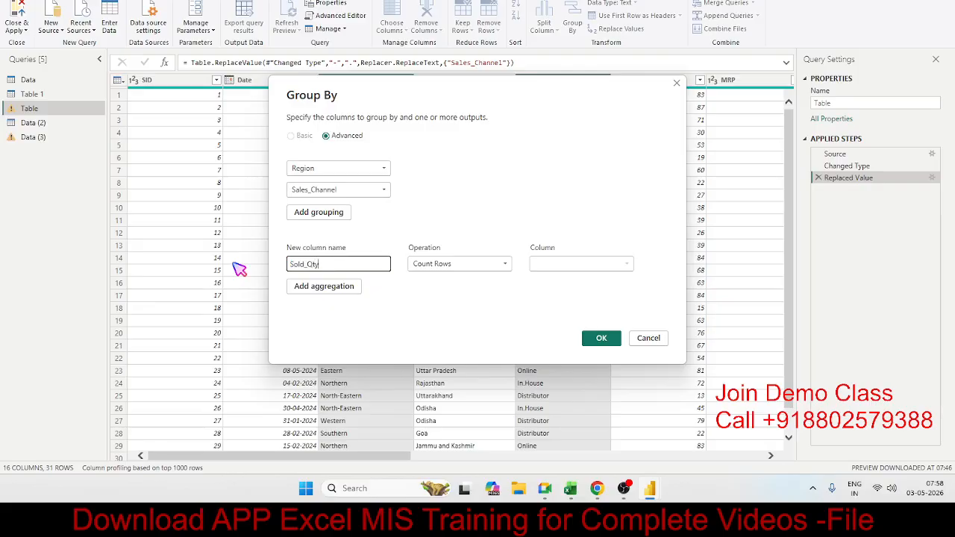
pyautogui.press('Tab')
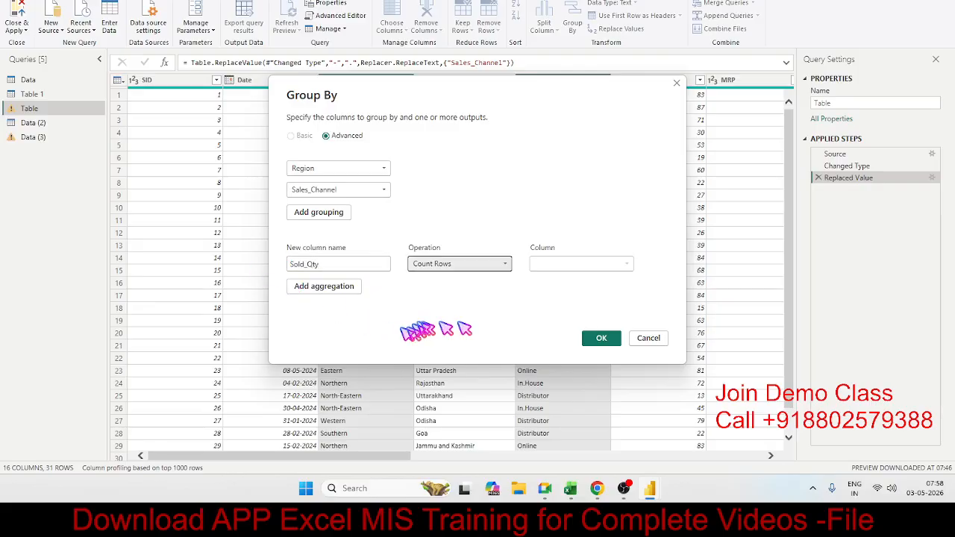
pyautogui.click(471, 267)
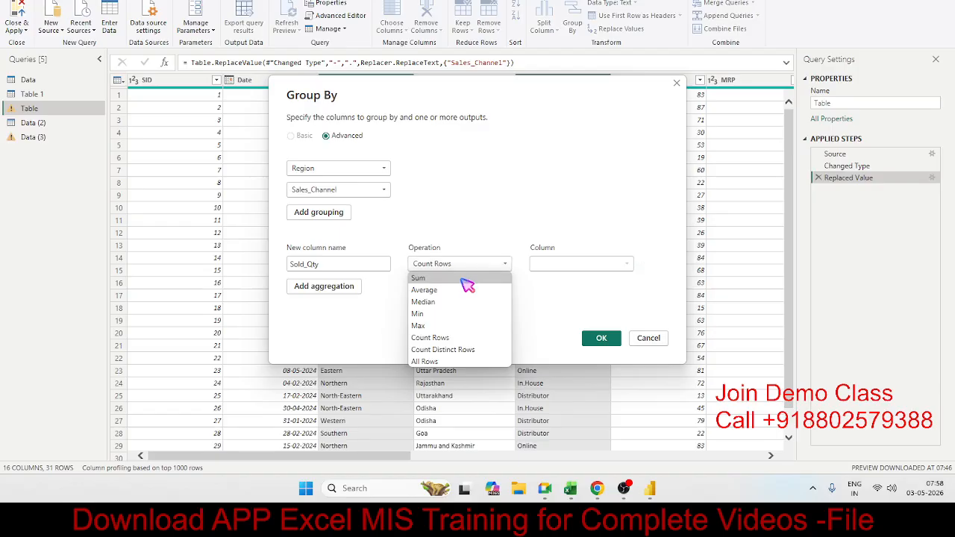
pyautogui.click(464, 279)
pyautogui.click(571, 265)
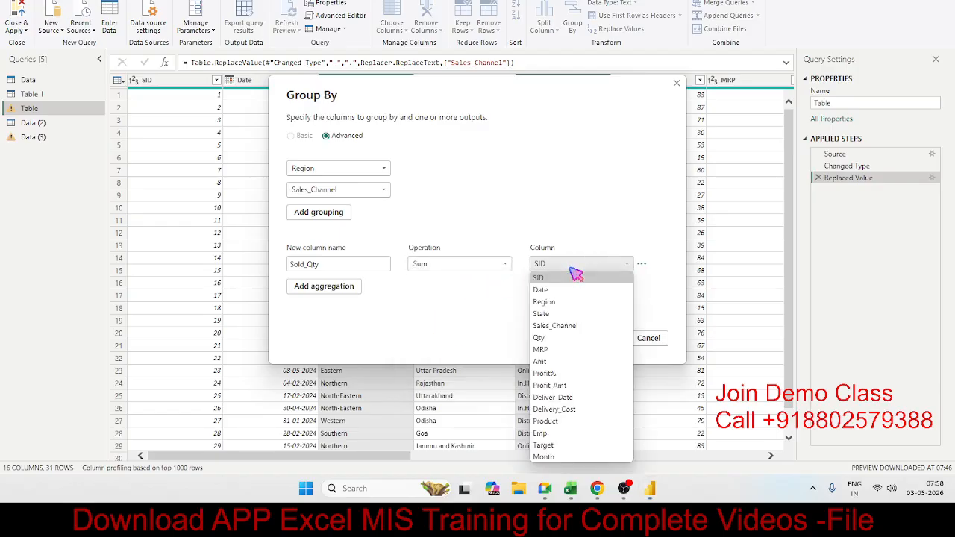
pyautogui.click(575, 339)
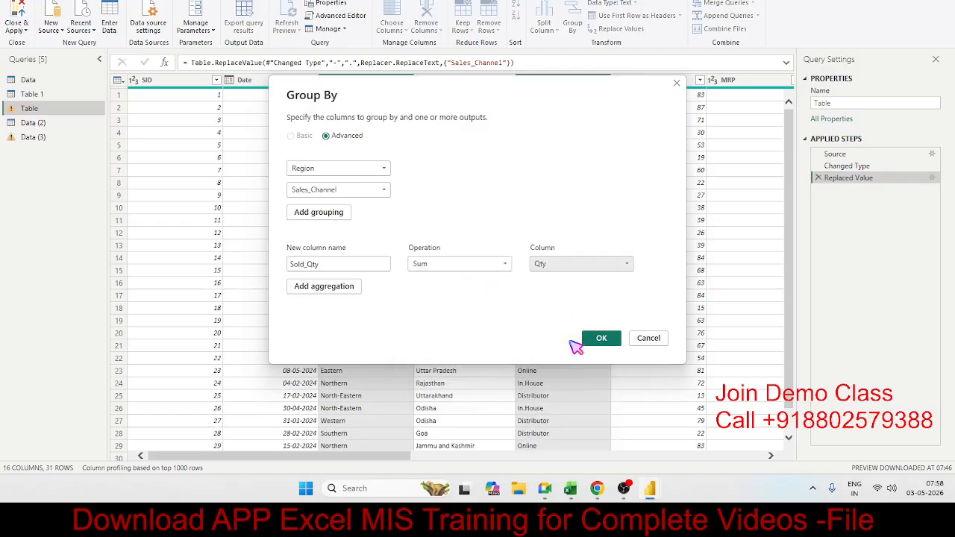
# Add a second aggregation named Rate that averages the MRP column.
pyautogui.click(350, 288)
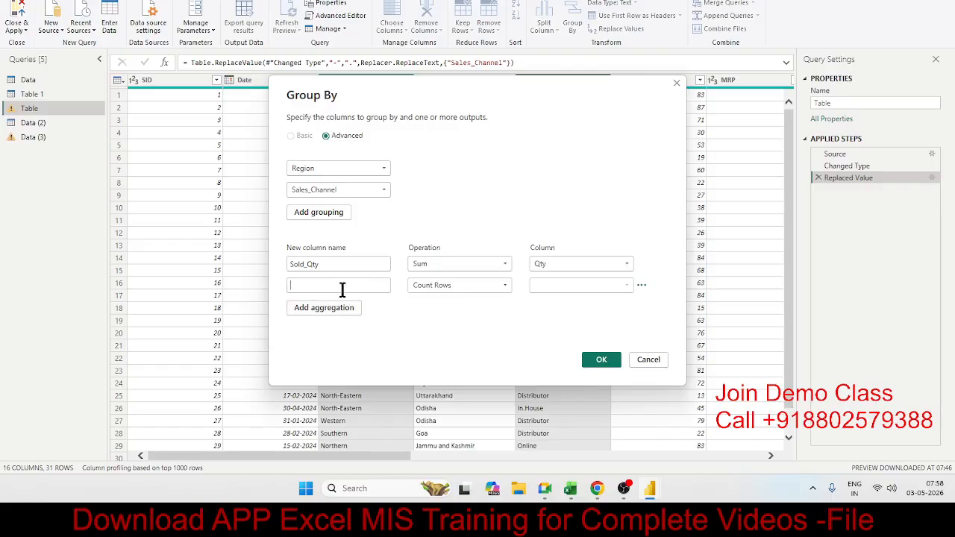
pyautogui.write('Re')
pyautogui.write('te')
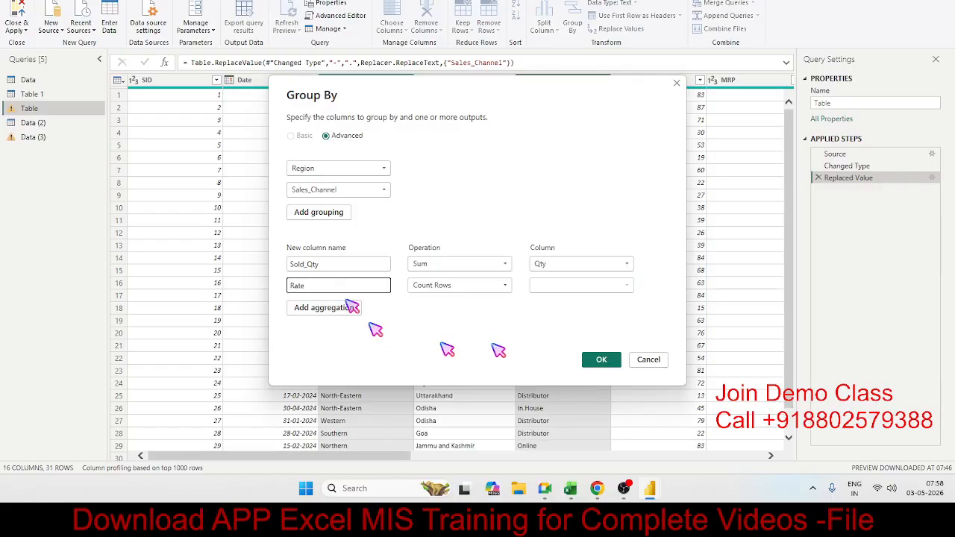
pyautogui.click(440, 286)
pyautogui.click(435, 311)
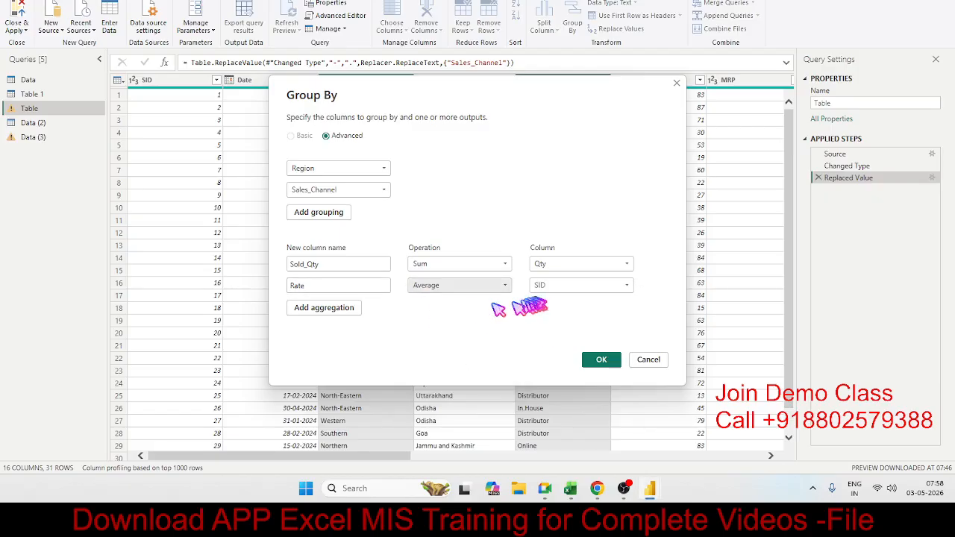
pyautogui.click(548, 288)
pyautogui.click(540, 164)
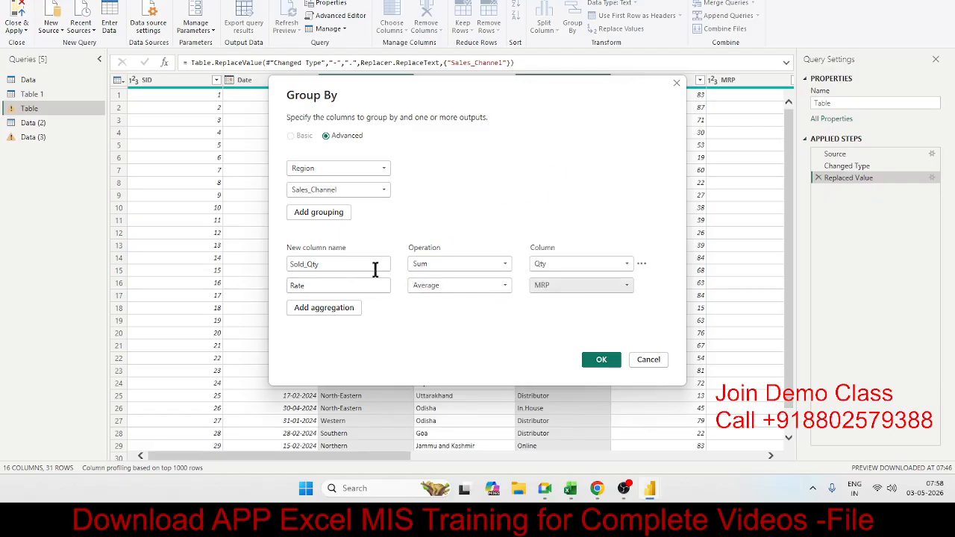
# Add a third aggregation named Amt that uses the Sum operation, and apply the advanced grouping.
pyautogui.click(319, 308)
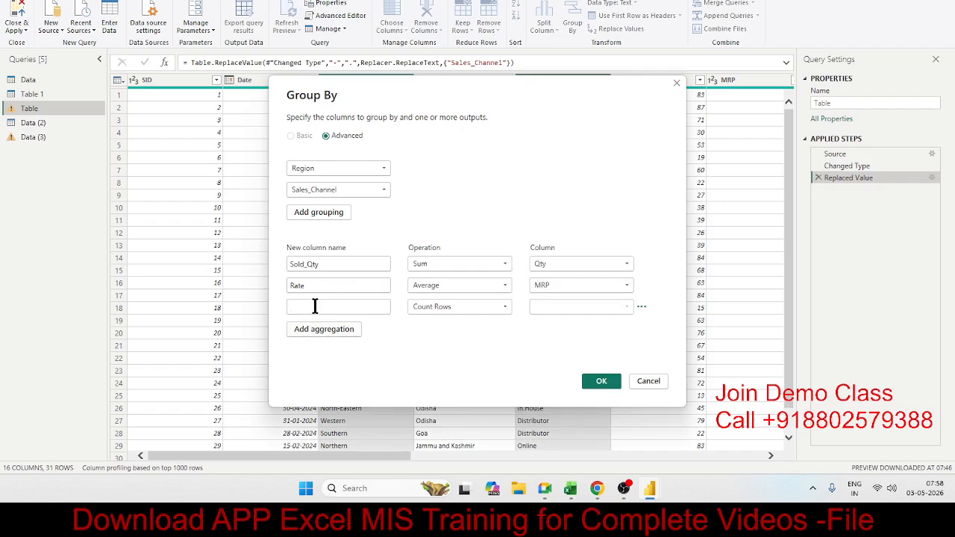
pyautogui.click(313, 306)
pyautogui.write('Amt')
pyautogui.click(455, 306)
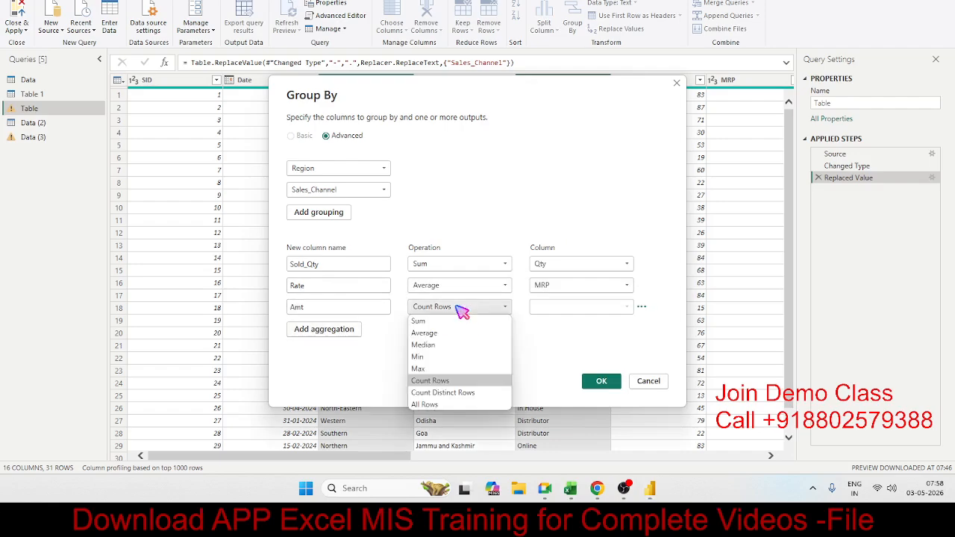
pyautogui.click(452, 321)
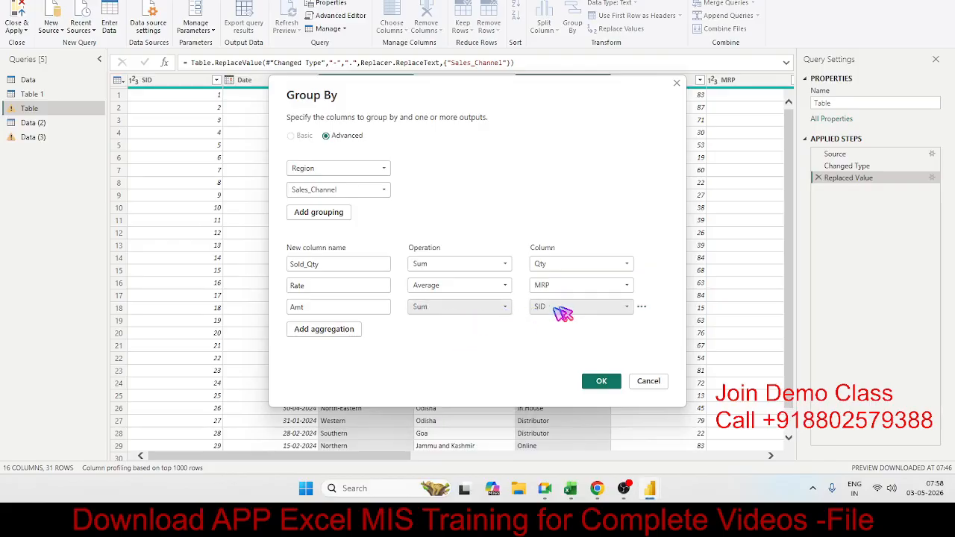
pyautogui.click(561, 307)
pyautogui.click(570, 199)
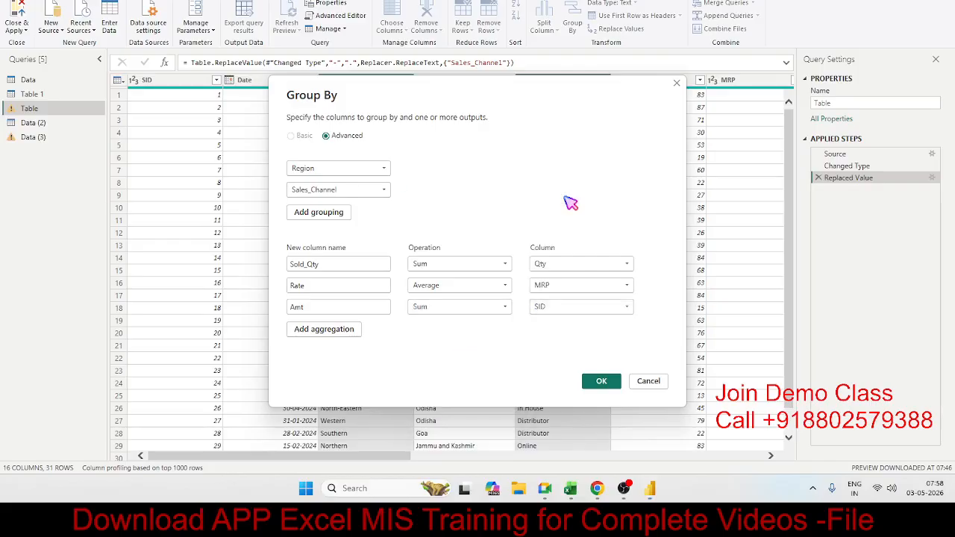
pyautogui.click(601, 381)
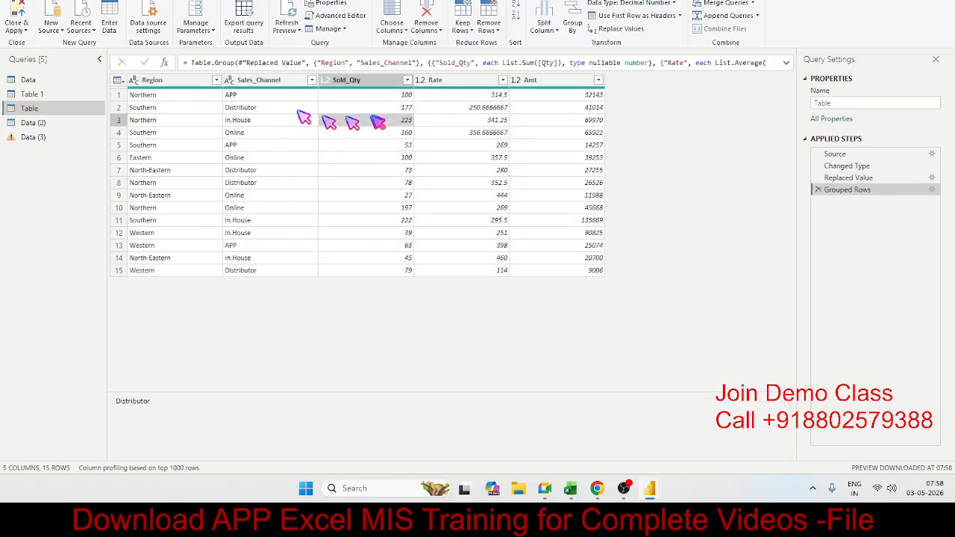
pyautogui.click(551, 121)
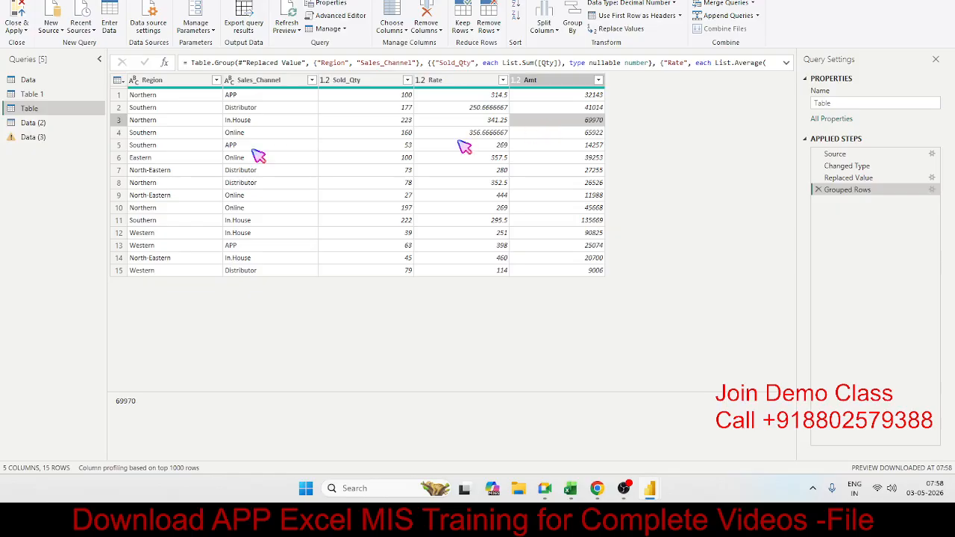
# In the Data query, add Invoice ID, Item Total and Item Price to the columns to keep.
pyautogui.click(30, 80)
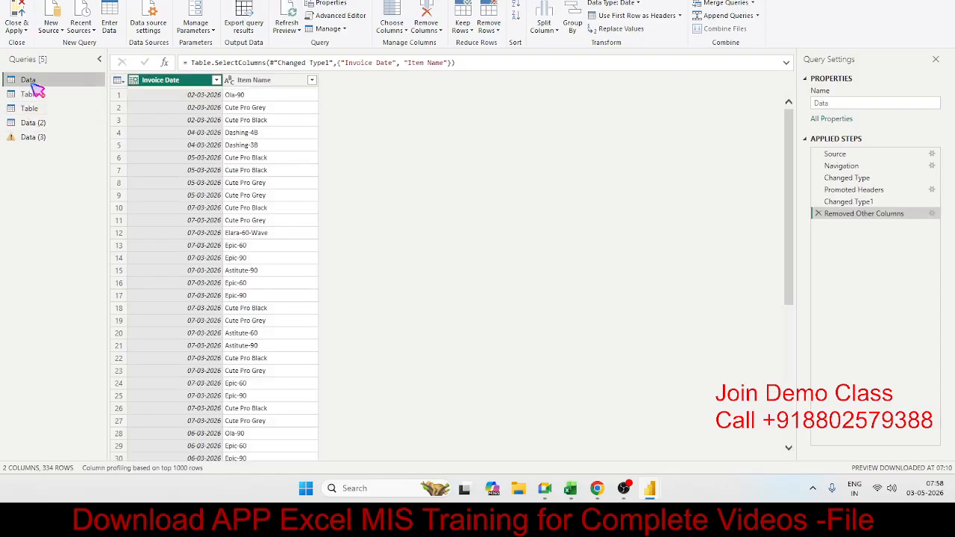
pyautogui.click(390, 18)
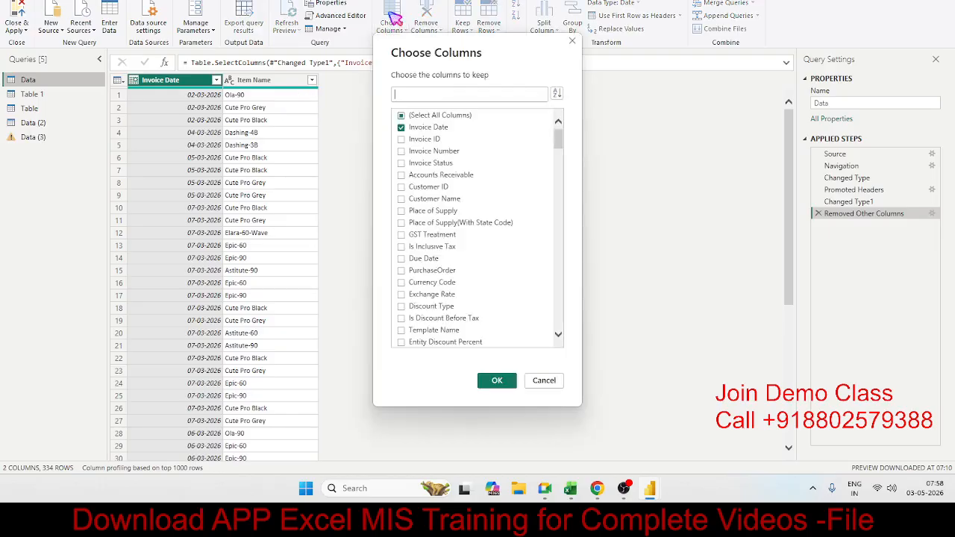
pyautogui.click(402, 140)
pyautogui.scroll(-4, 407, 164)
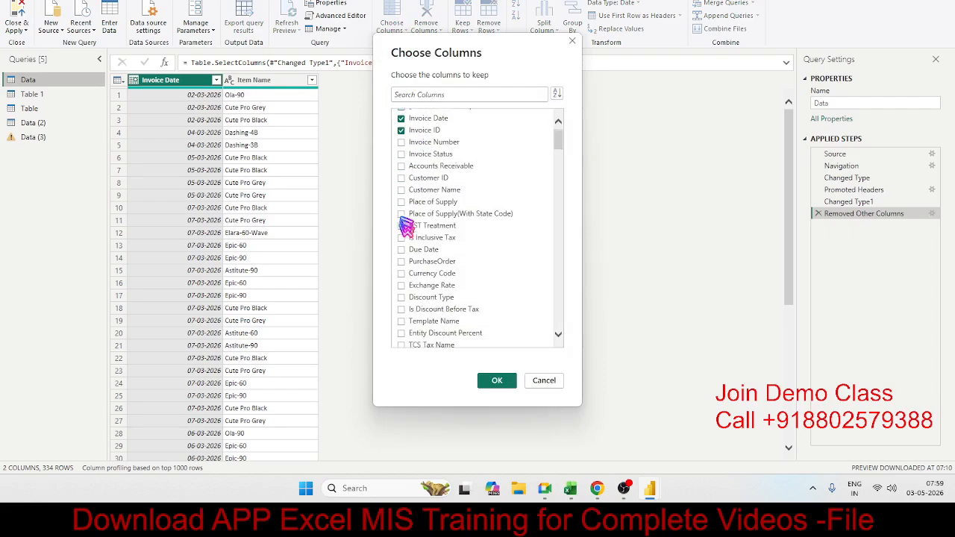
pyautogui.click(410, 95)
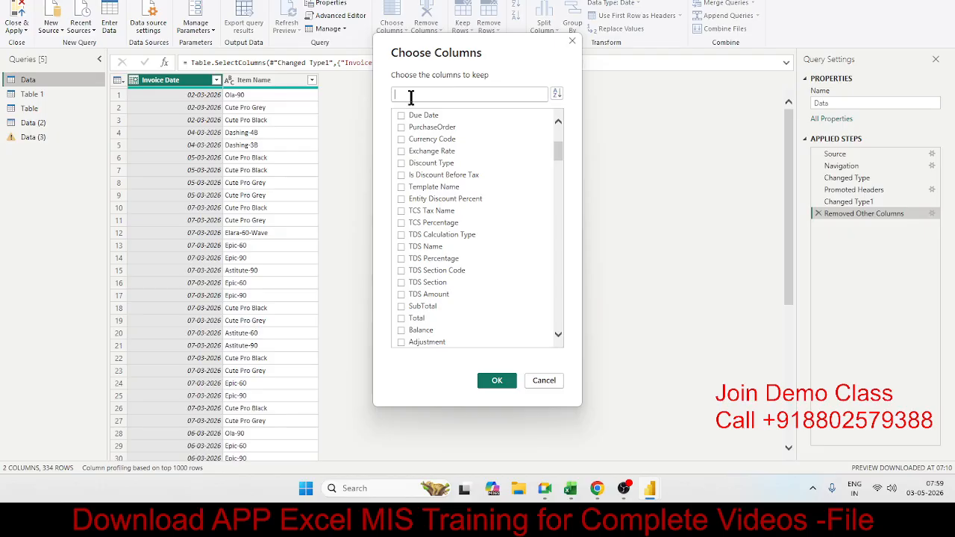
pyautogui.write('i')
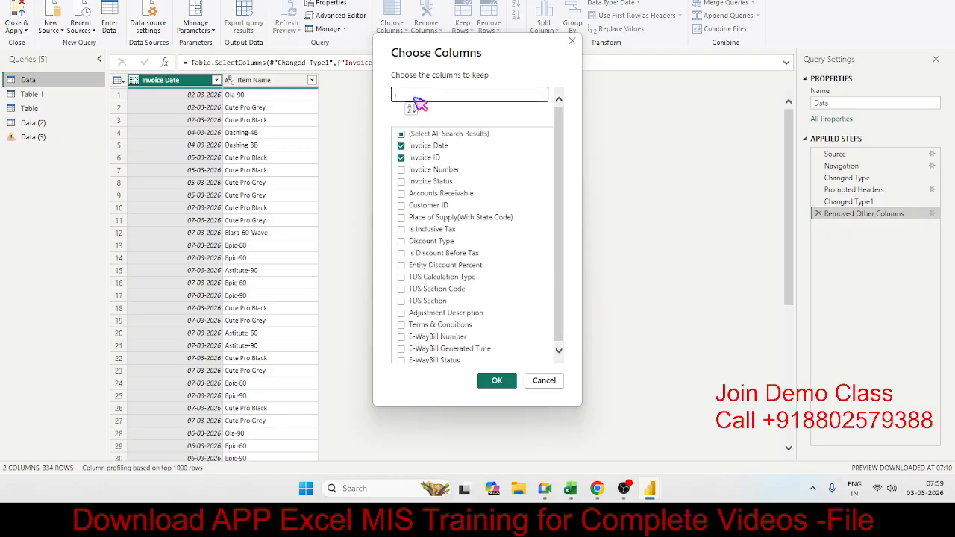
pyautogui.write('tem')
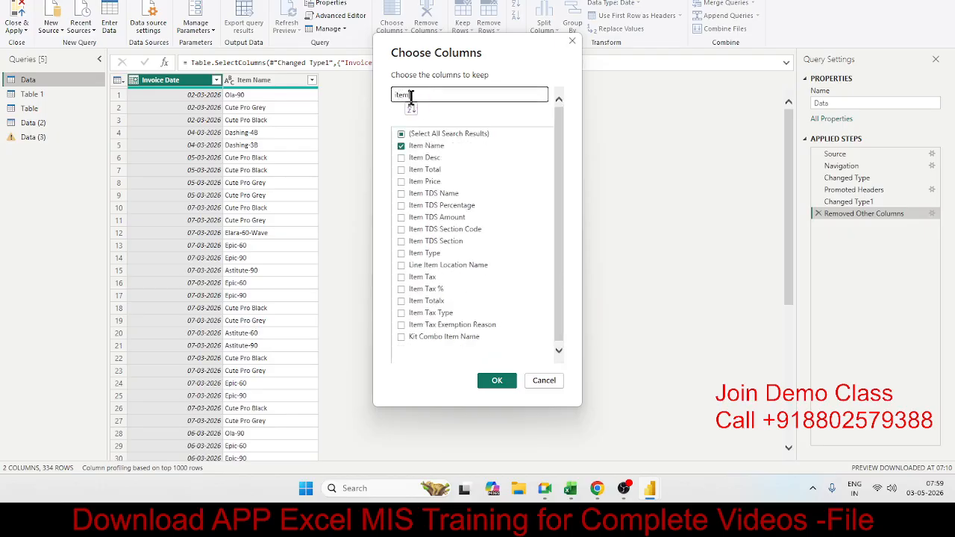
pyautogui.click(401, 171)
pyautogui.click(402, 182)
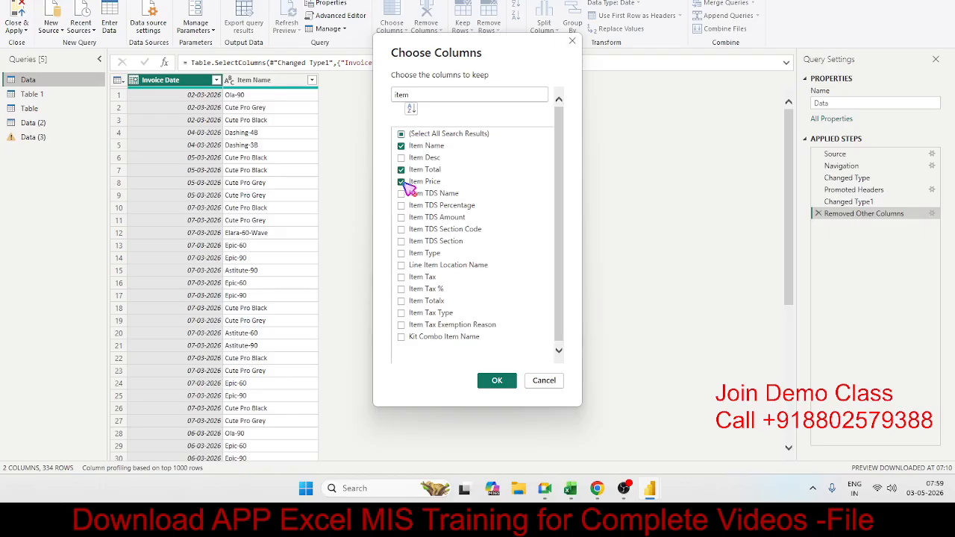
pyautogui.click(495, 381)
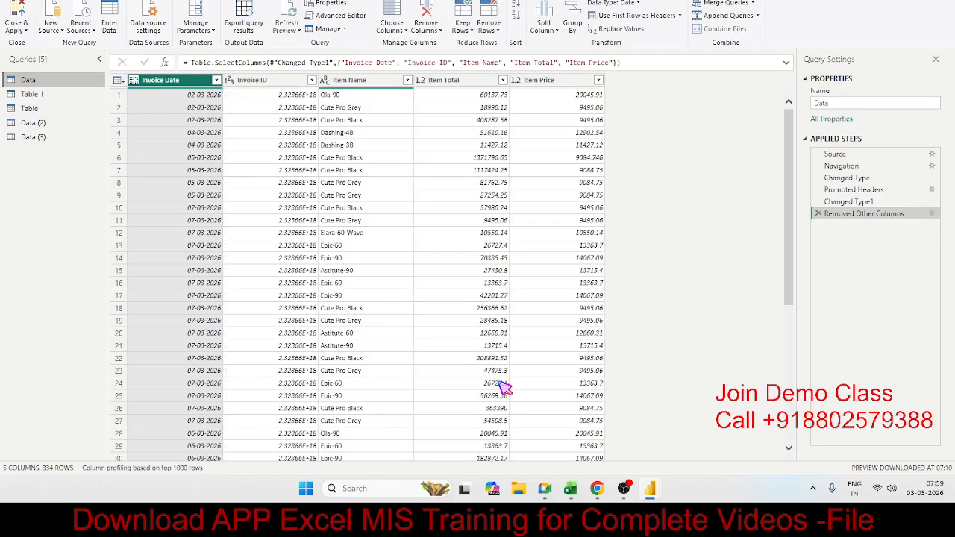
# Change the data type of the Item Total column to Whole Number.
pyautogui.click(495, 185)
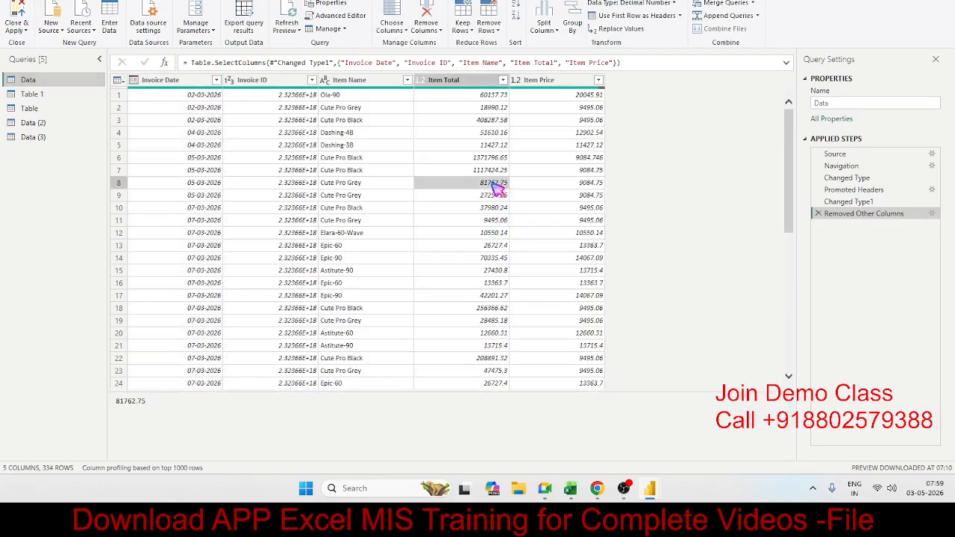
pyautogui.click(495, 95)
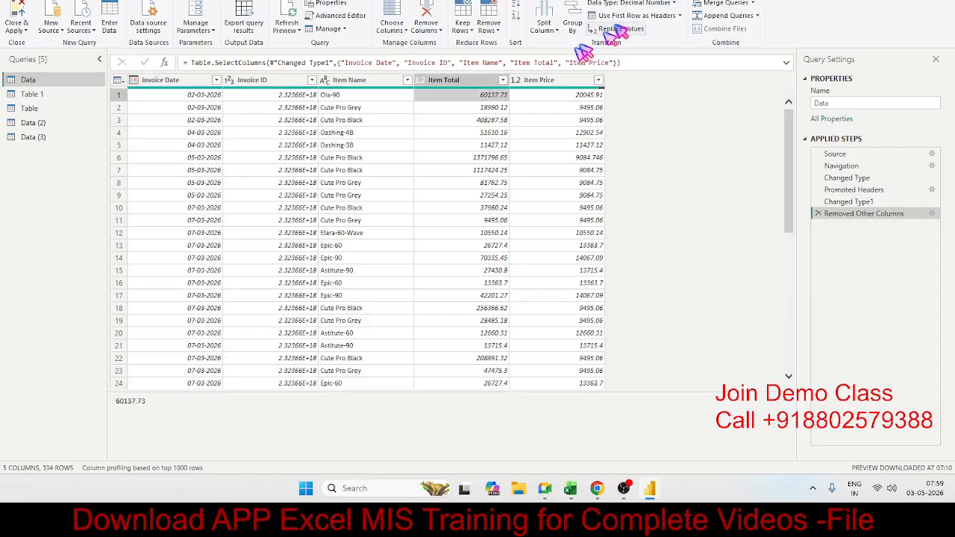
pyautogui.click(675, 4)
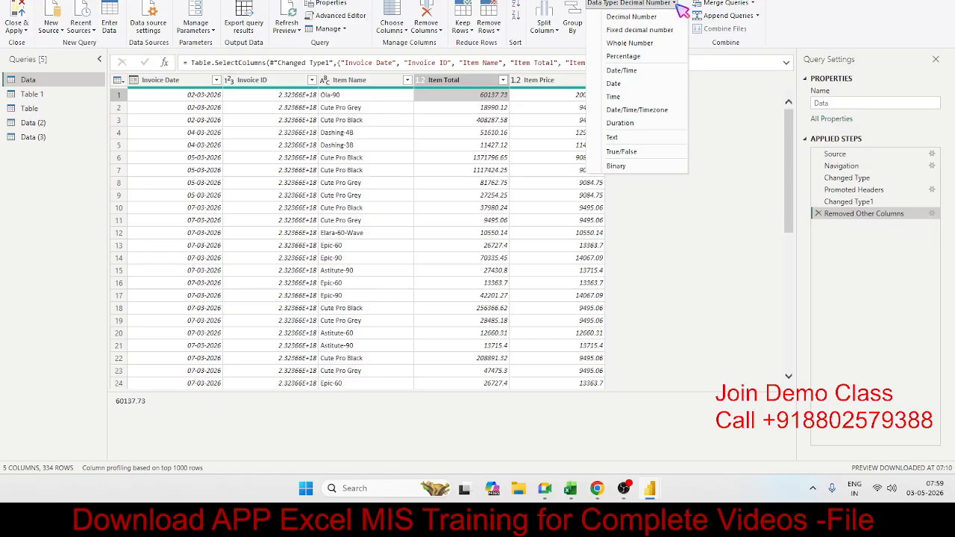
pyautogui.click(662, 42)
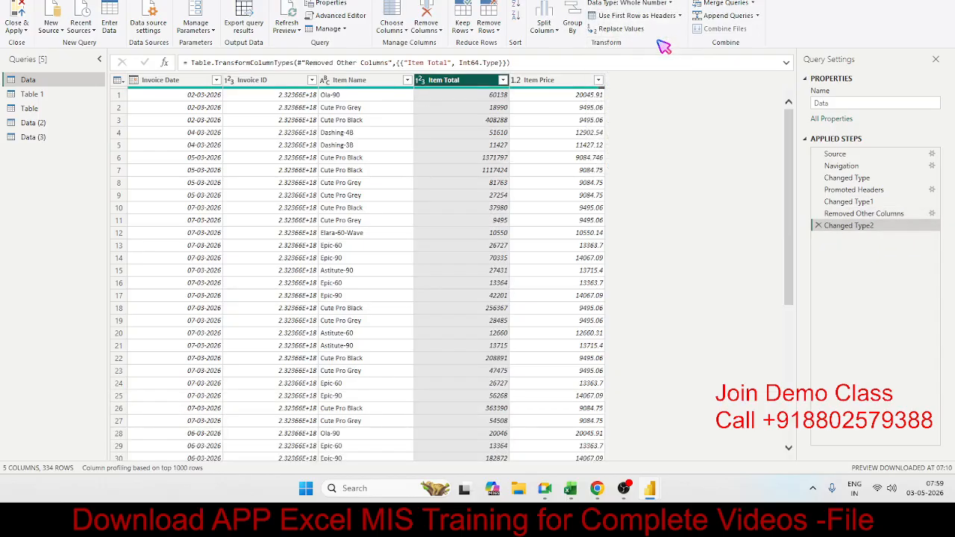
# Start a Replace Values operation on the Item Total column.
pyautogui.click(606, 32)
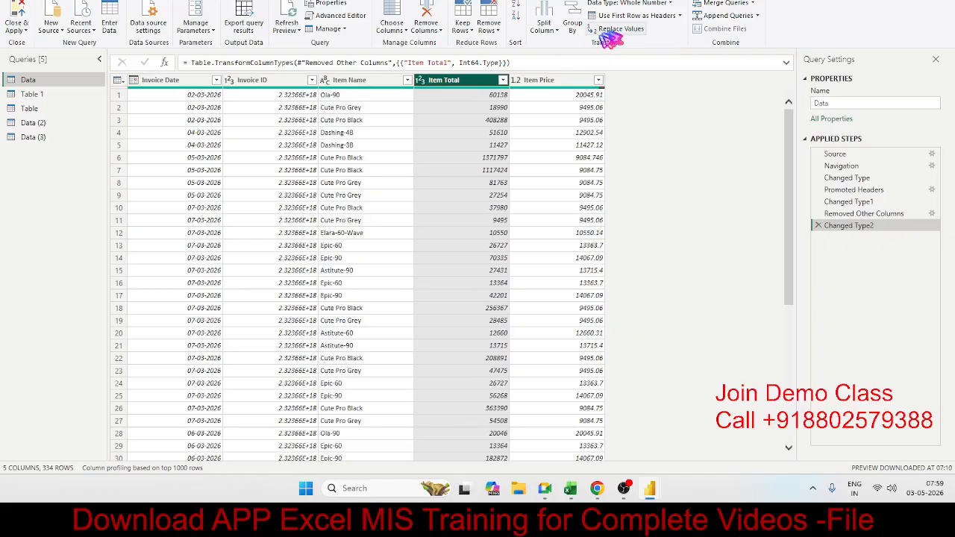
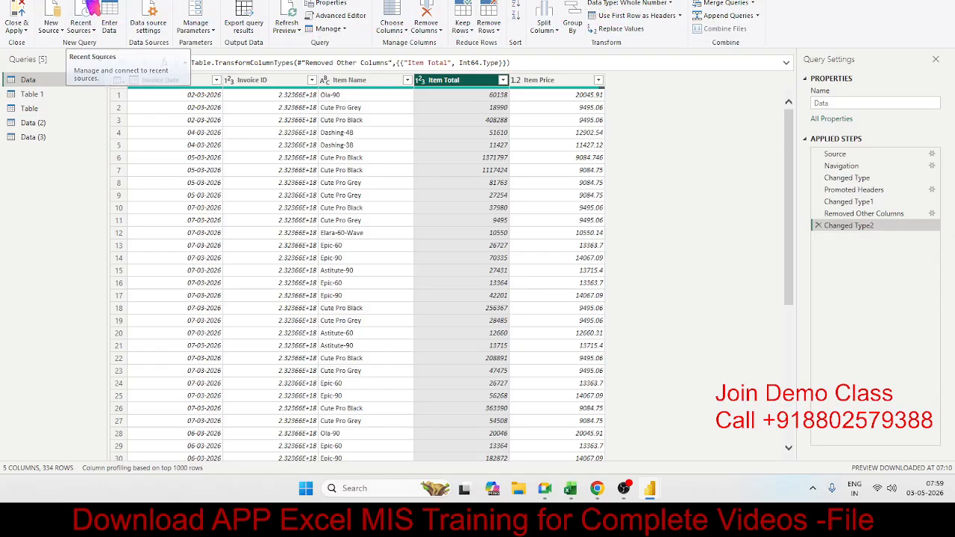
# Transpose the grouped Table query so its rows become columns.
pyautogui.click(94, 1)
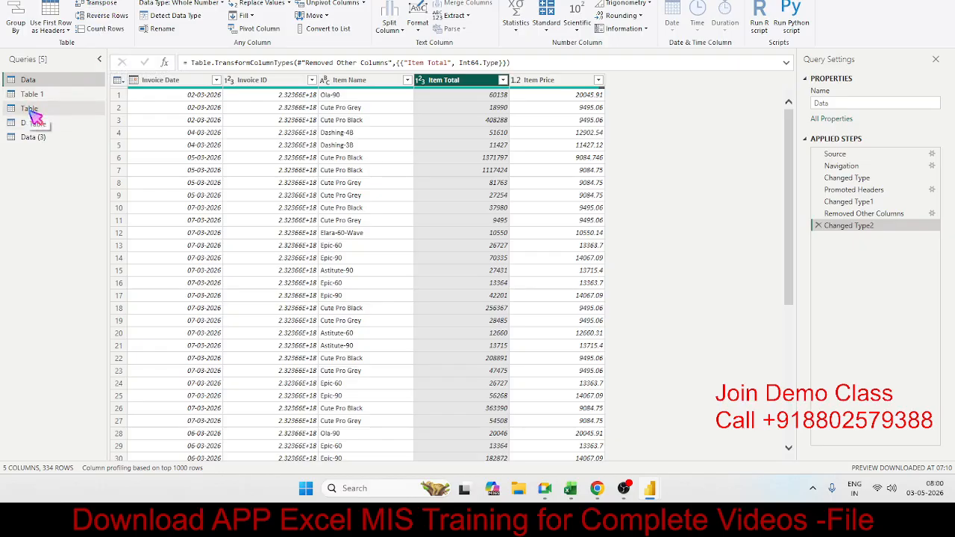
pyautogui.click(31, 136)
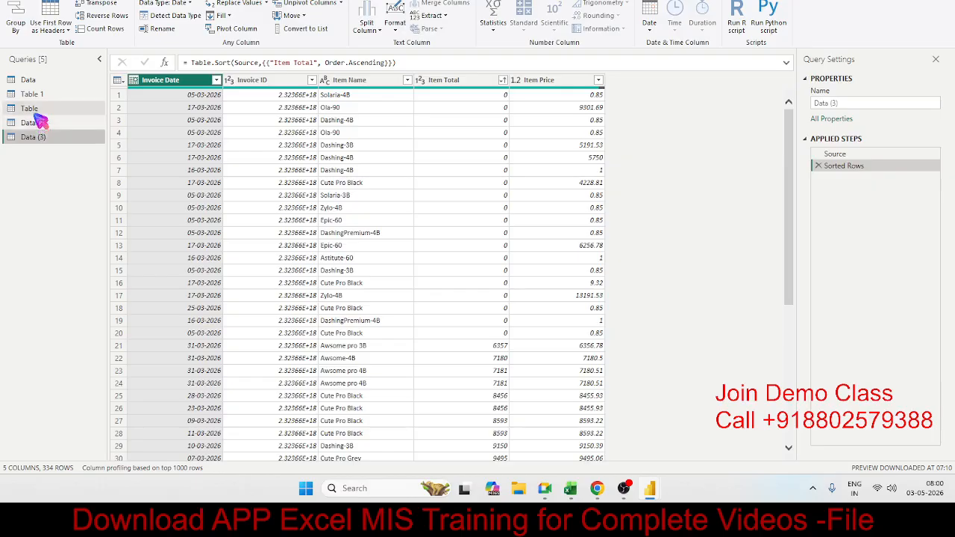
pyautogui.click(34, 112)
pyautogui.click(265, 121)
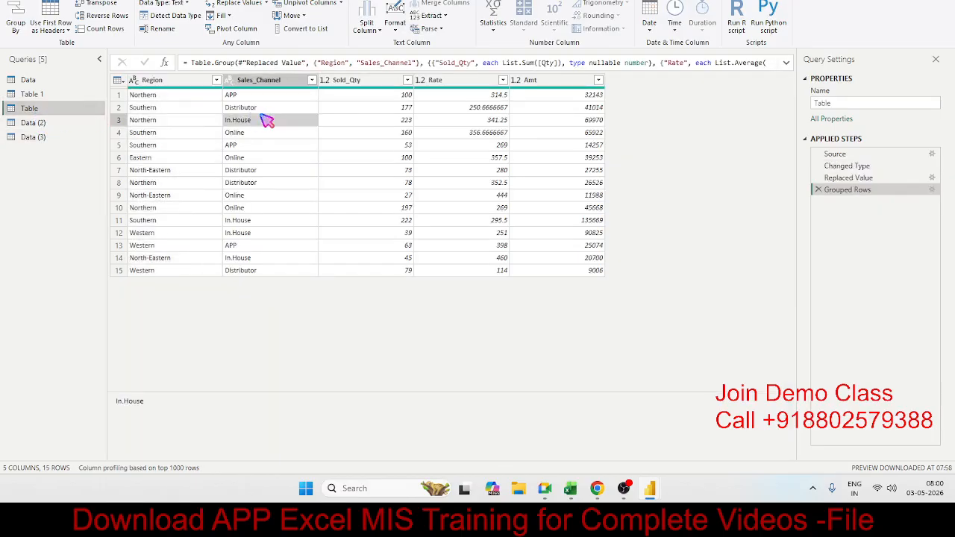
pyautogui.click(104, 5)
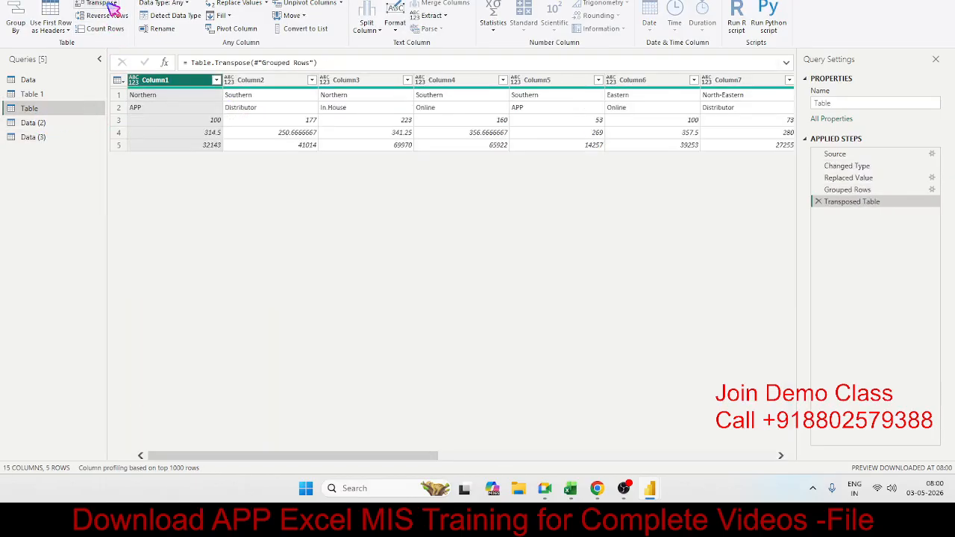
pyautogui.click(185, 97)
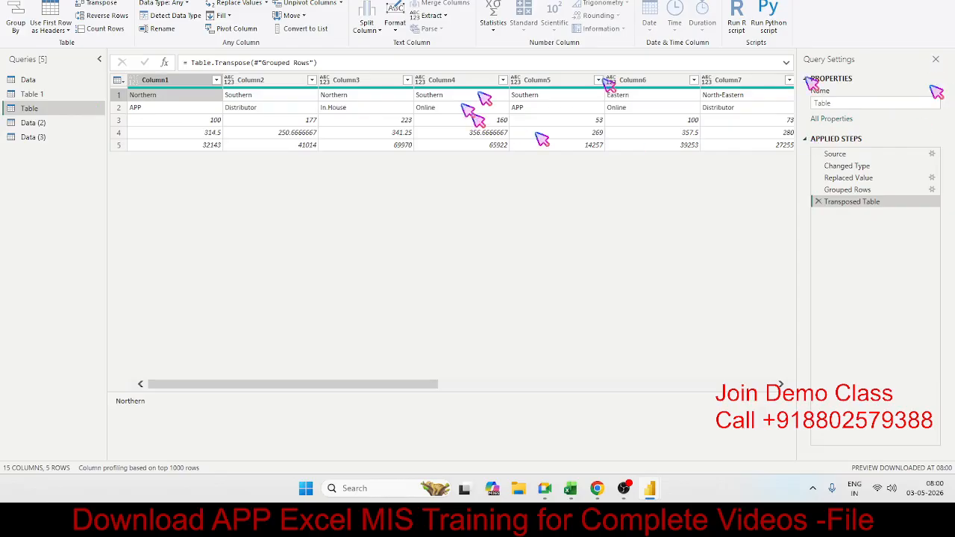
# Hide the query settings pane and try the monospaced font in the data preview, restoring the regular font.
pyautogui.click(935, 60)
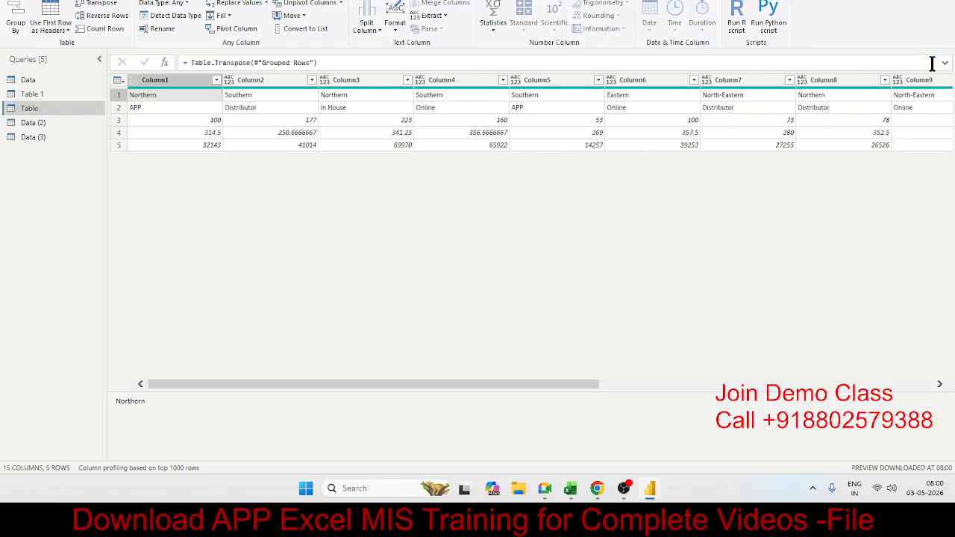
pyautogui.click(398, 110)
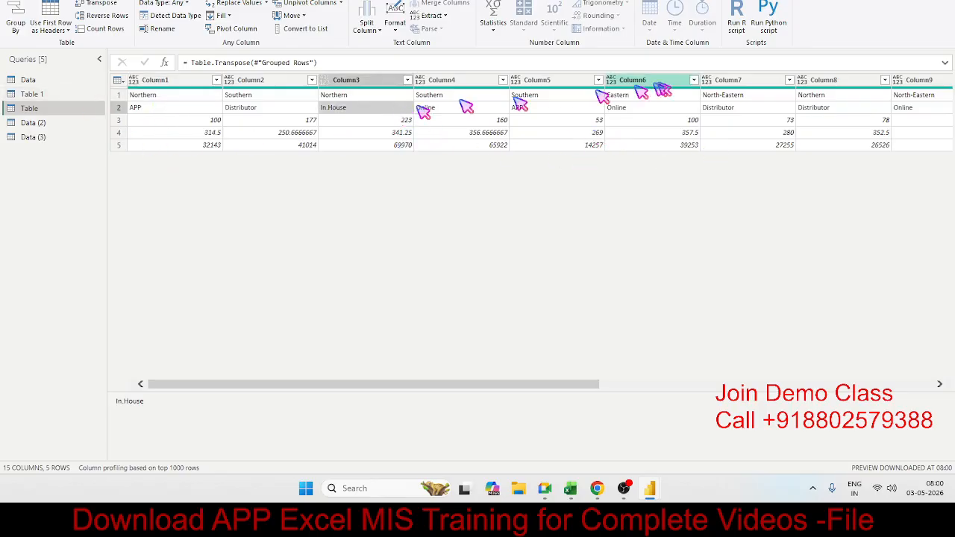
pyautogui.click(191, 2)
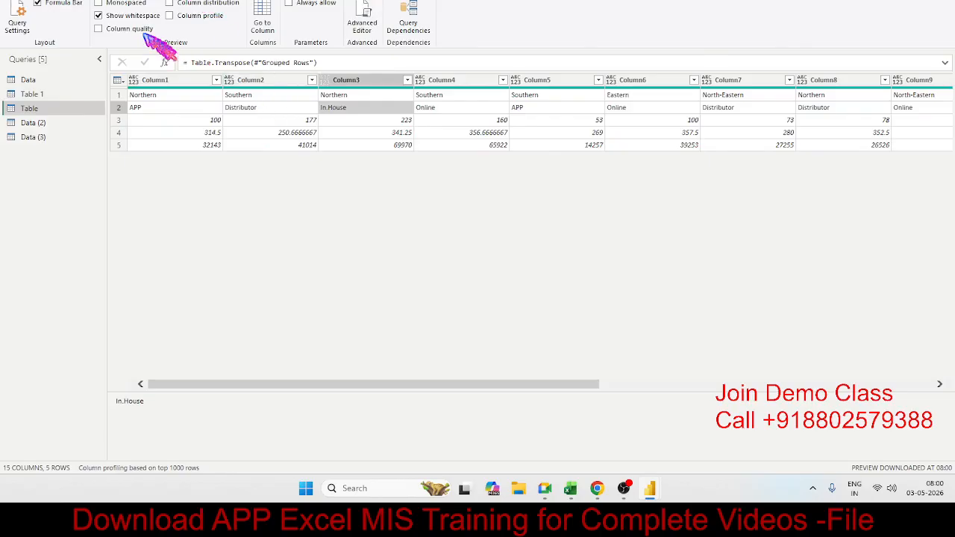
pyautogui.click(128, 4)
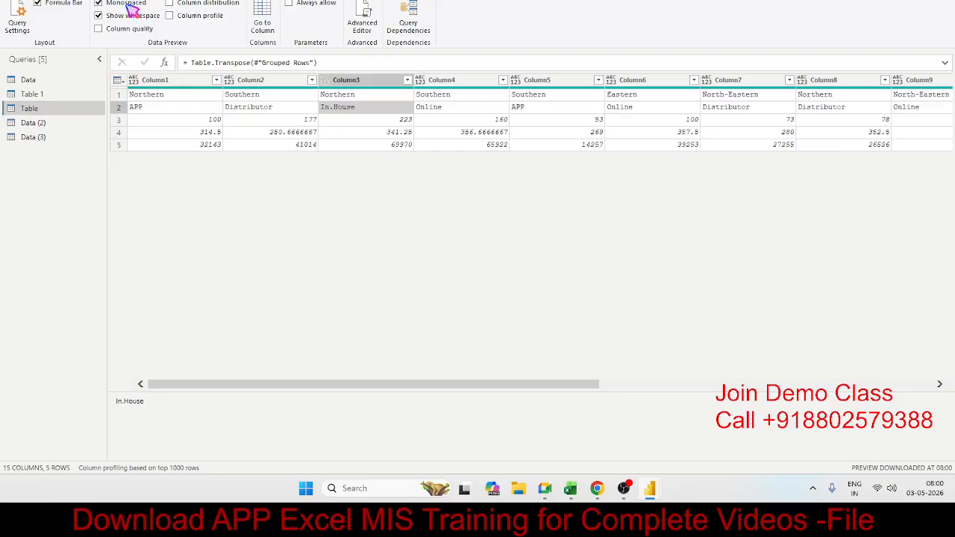
pyautogui.click(129, 5)
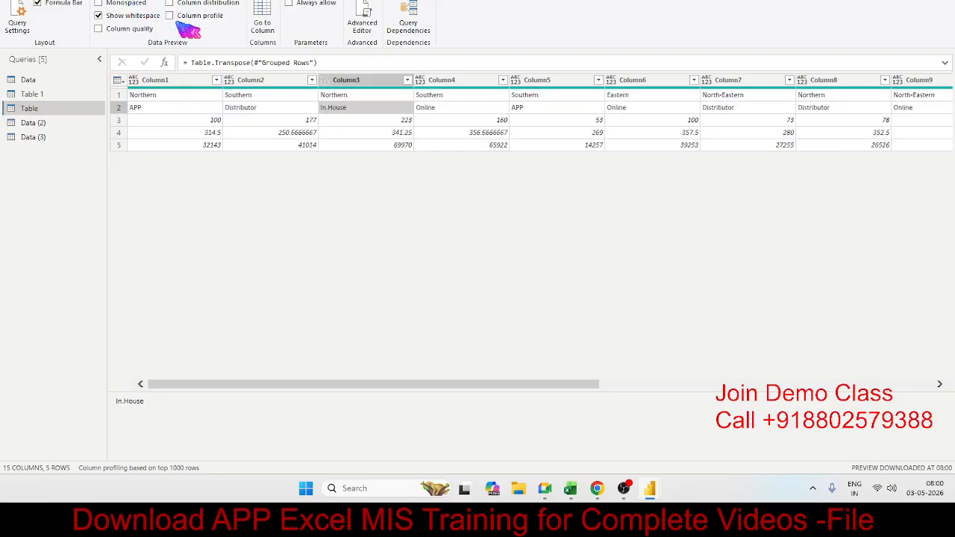
# Examine the query dependencies diagram and close it.
pyautogui.click(262, 123)
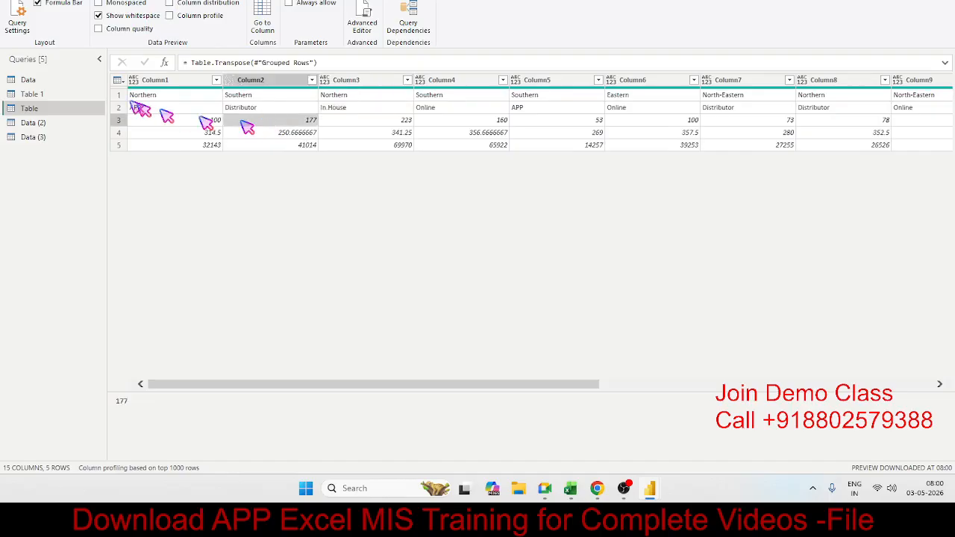
pyautogui.click(408, 19)
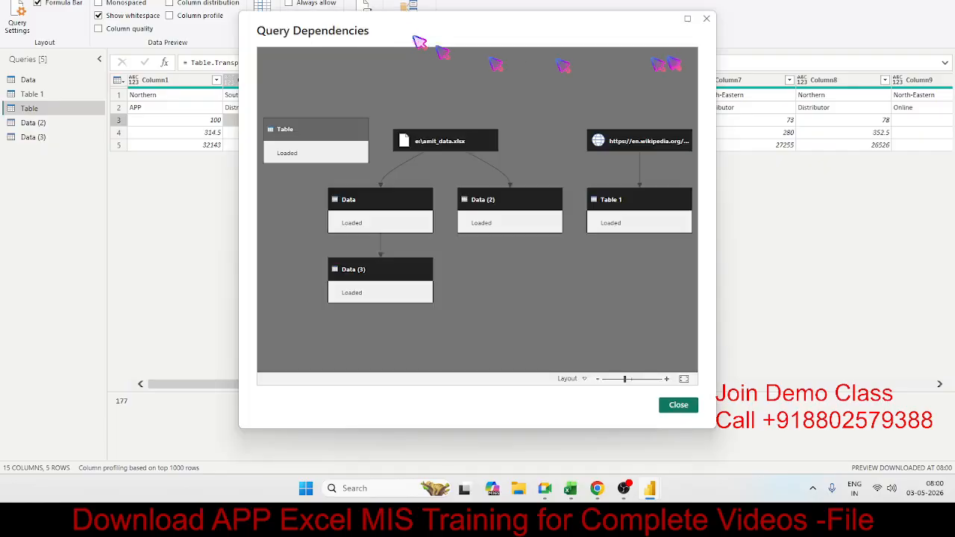
pyautogui.click(705, 18)
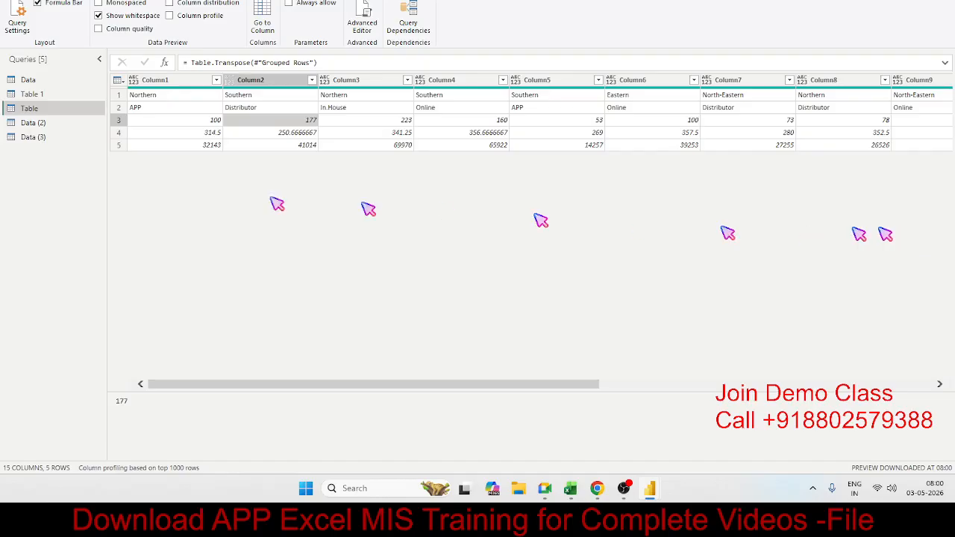
# In the Table query, toggle the formula bar off and on, and the column quality display on and off.
pyautogui.click(43, 121)
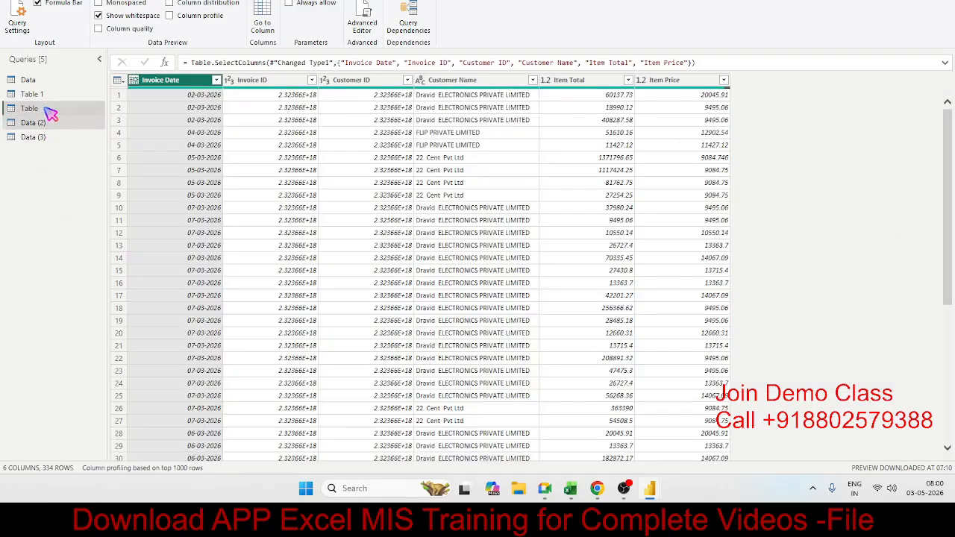
pyautogui.click(45, 108)
pyautogui.click(61, 6)
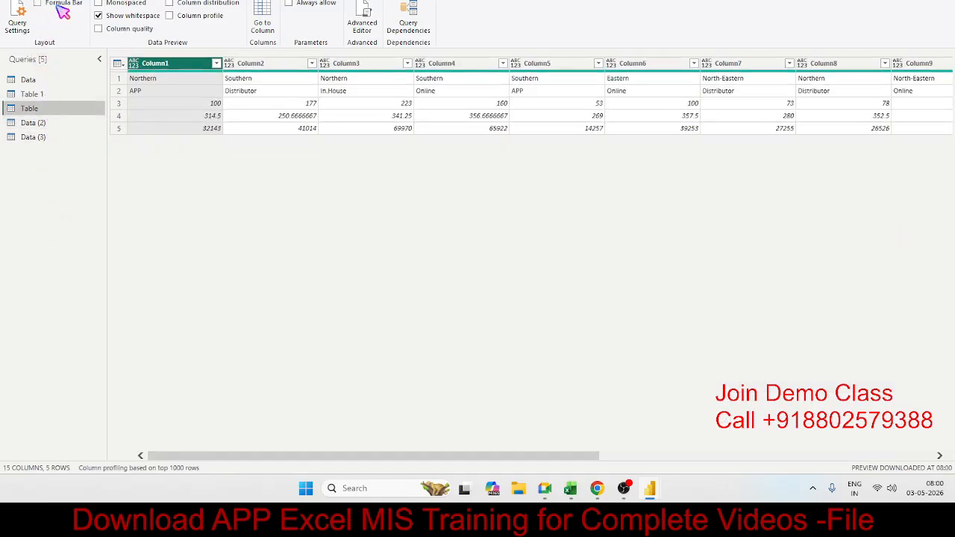
pyautogui.click(59, 6)
pyautogui.click(127, 29)
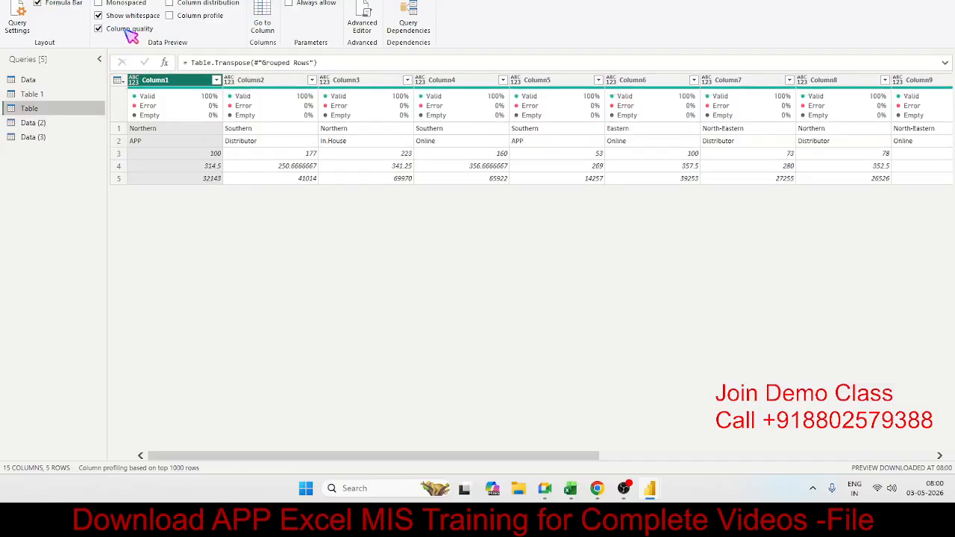
pyautogui.click(129, 29)
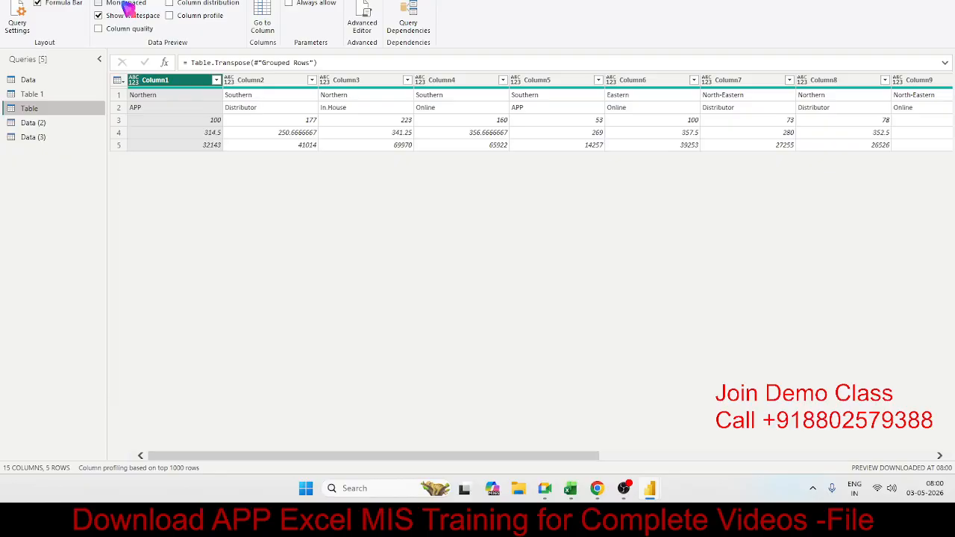
# Toggle the monospaced font, column distribution and column profile preview options on and off for the Table query.
pyautogui.click(127, 4)
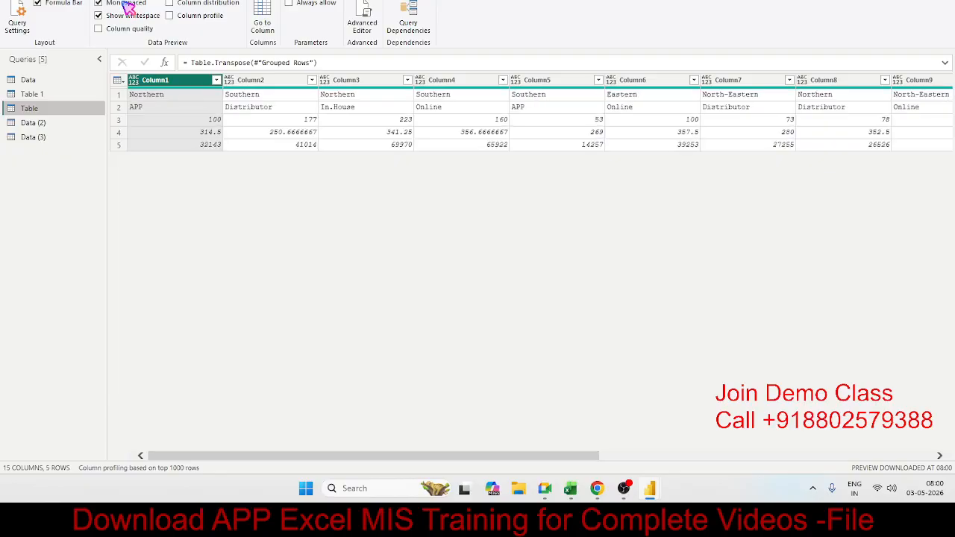
pyautogui.click(127, 4)
pyautogui.click(185, 4)
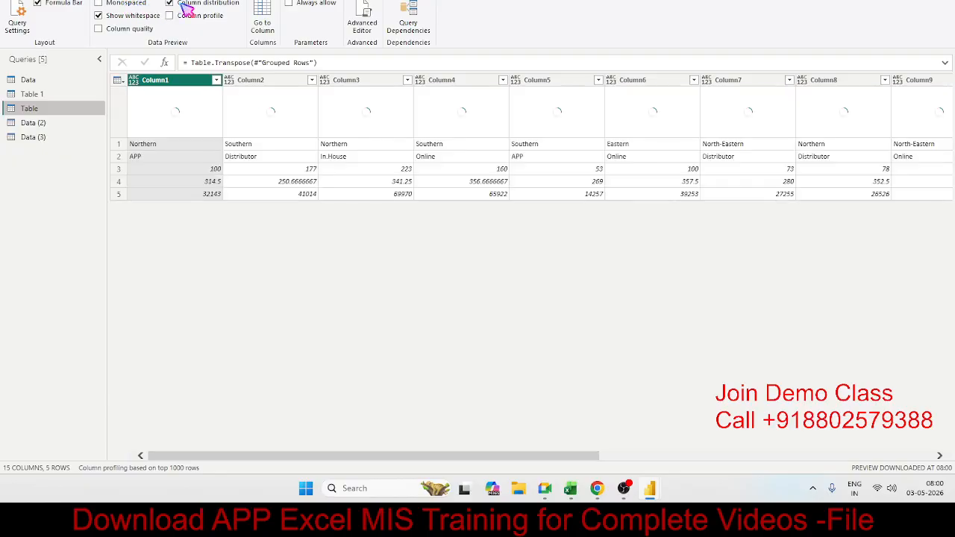
pyautogui.click(184, 6)
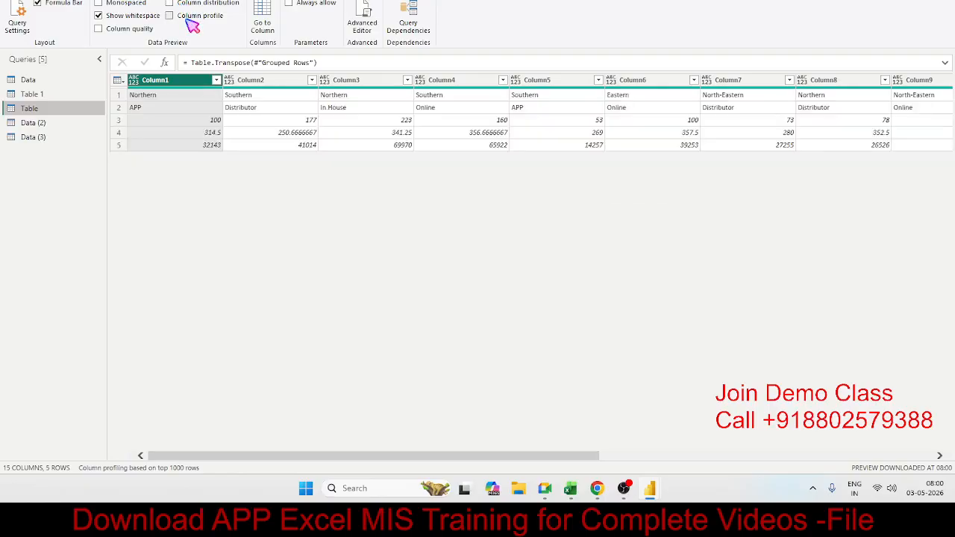
pyautogui.click(170, 16)
pyautogui.click(189, 20)
pyautogui.click(306, 5)
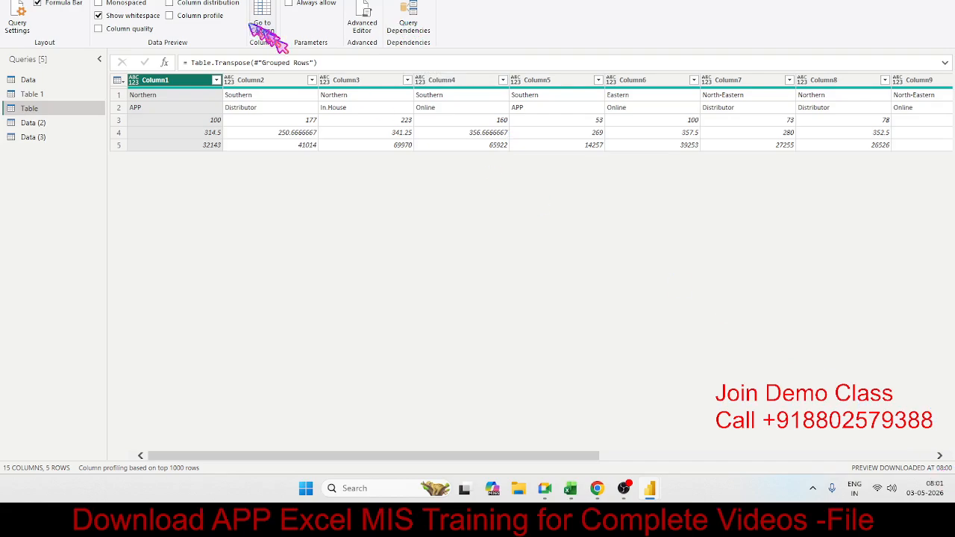
pyautogui.click(109, 2)
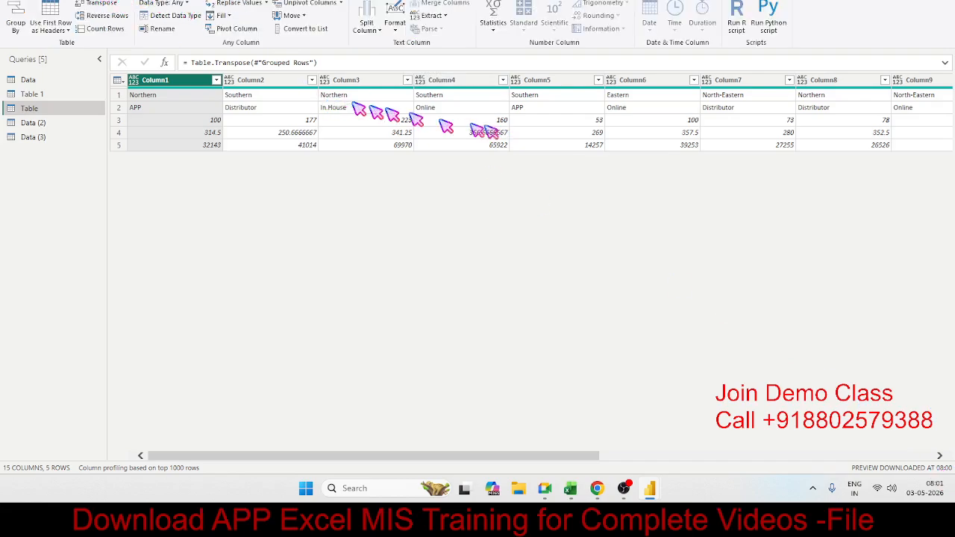
pyautogui.click(633, 109)
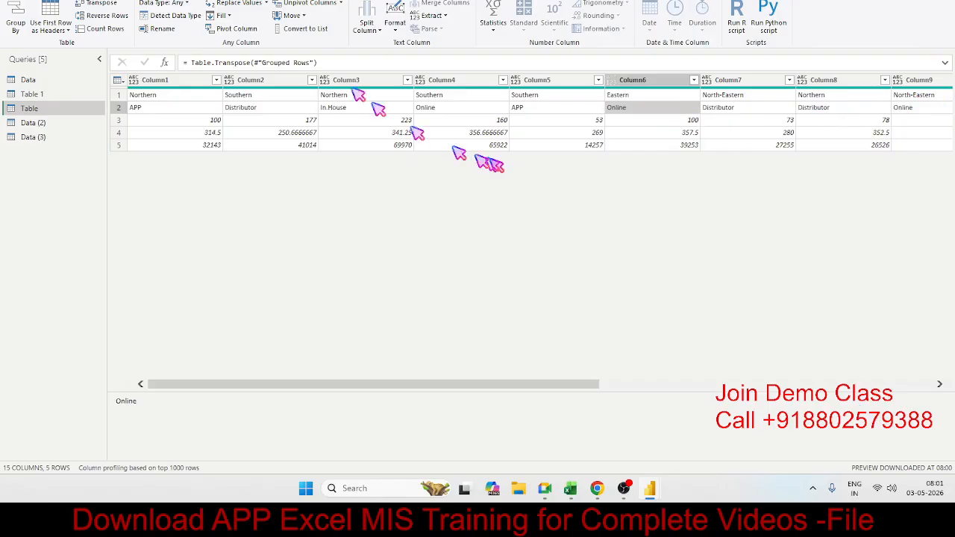
# Open the Advanced Editor for the Table query and close it without editing the code.
pyautogui.click(198, 2)
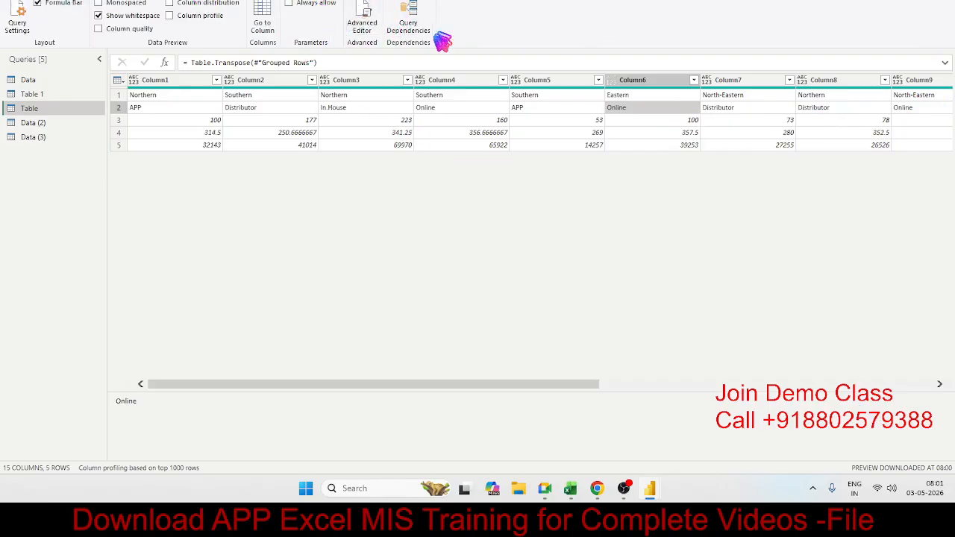
pyautogui.click(363, 19)
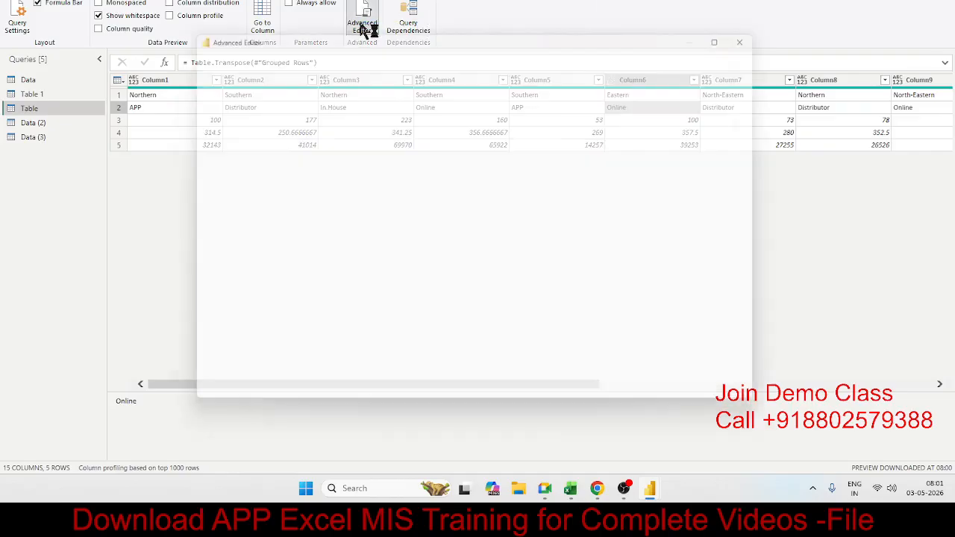
pyautogui.click(766, 30)
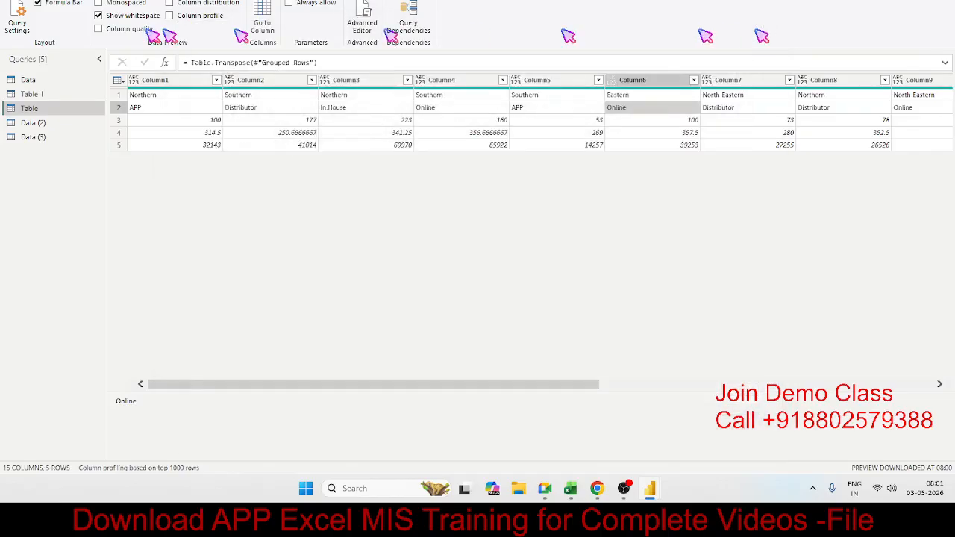
# Delete the Transposed Table and Grouped Rows steps from the Table query, and close and apply the query changes.
pyautogui.click(27, 30)
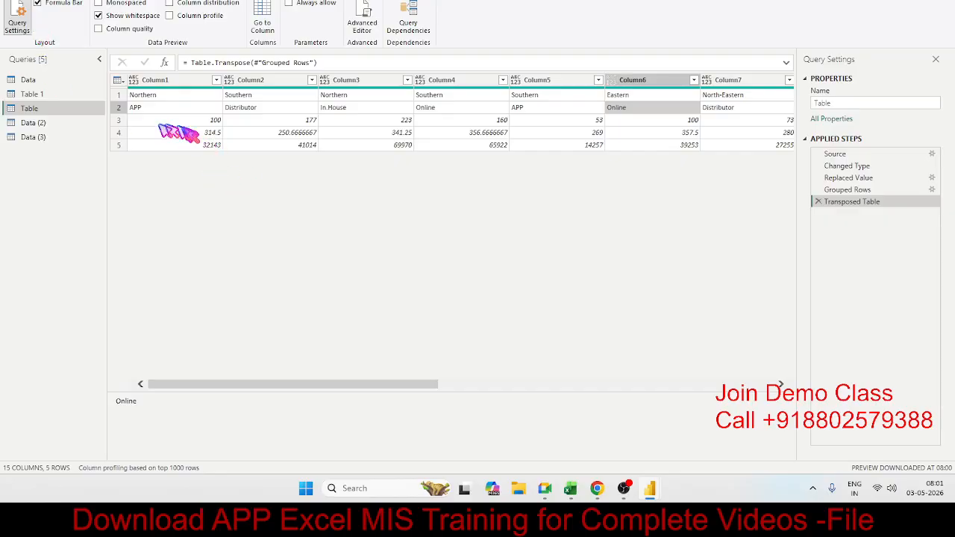
pyautogui.click(818, 201)
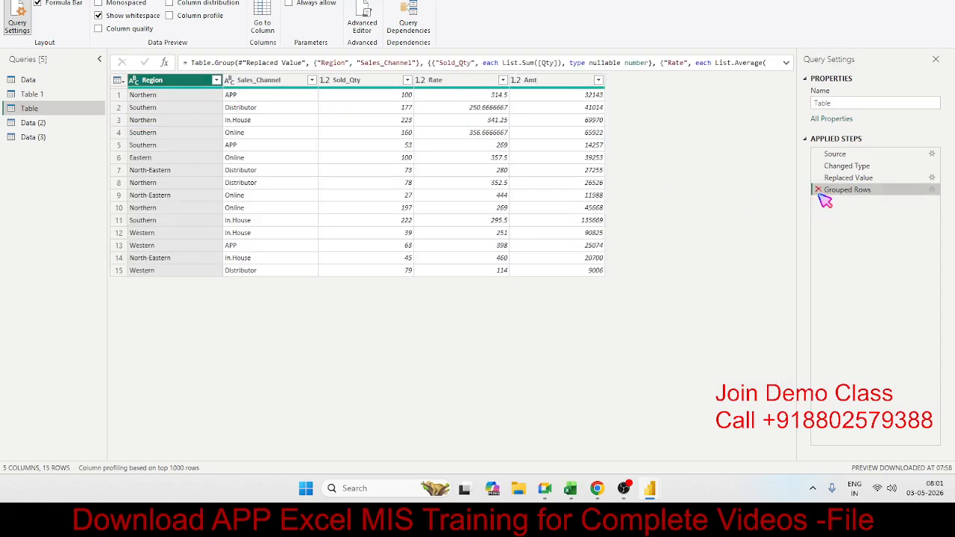
pyautogui.click(818, 192)
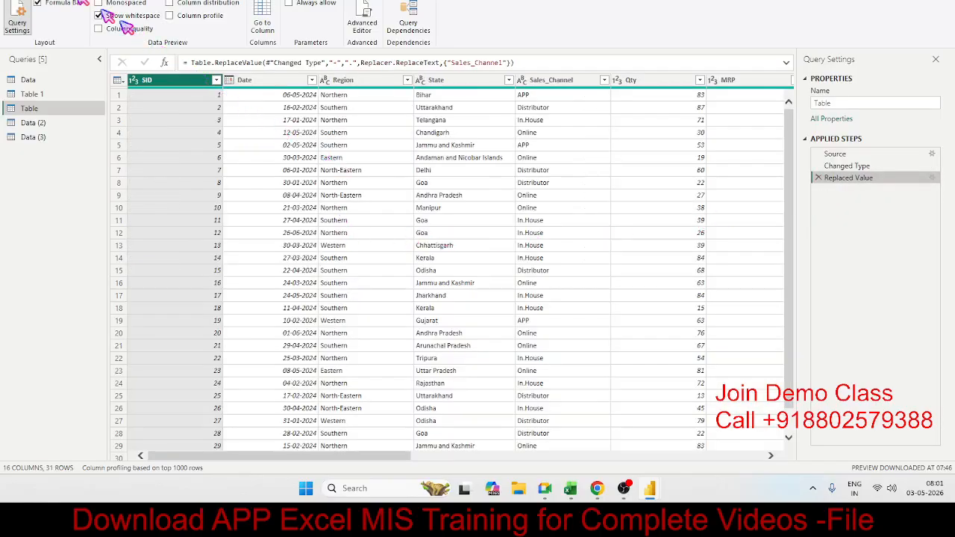
pyautogui.click(55, 2)
pyautogui.click(31, 4)
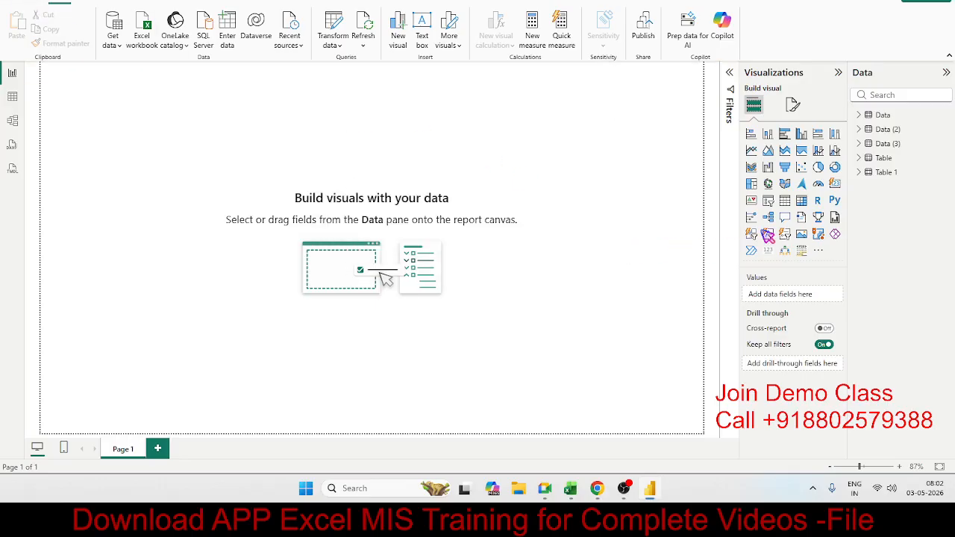
# Build a matrix visual from Table with Region as columns and Sum of Qty as values, widened and shortened to fit all regions.
pyautogui.click(863, 159)
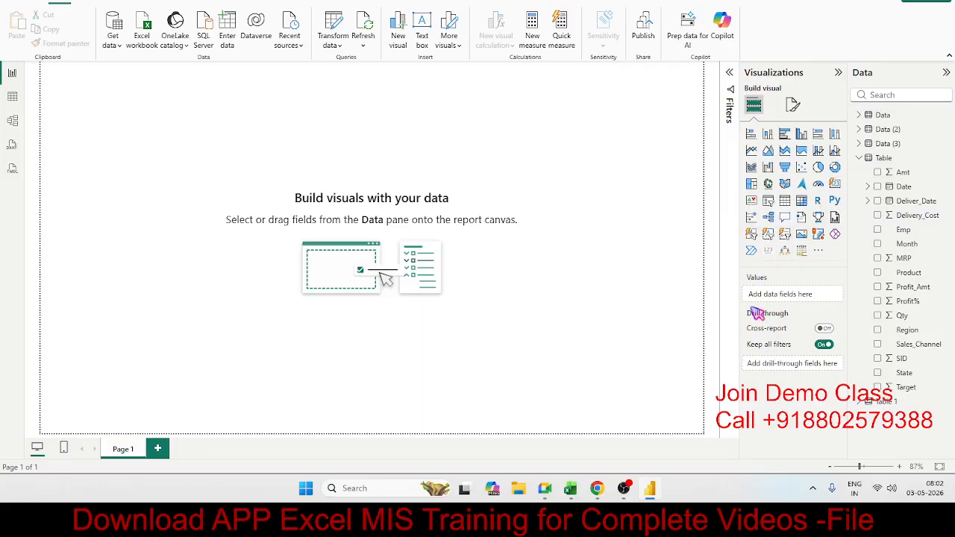
pyautogui.click(800, 203)
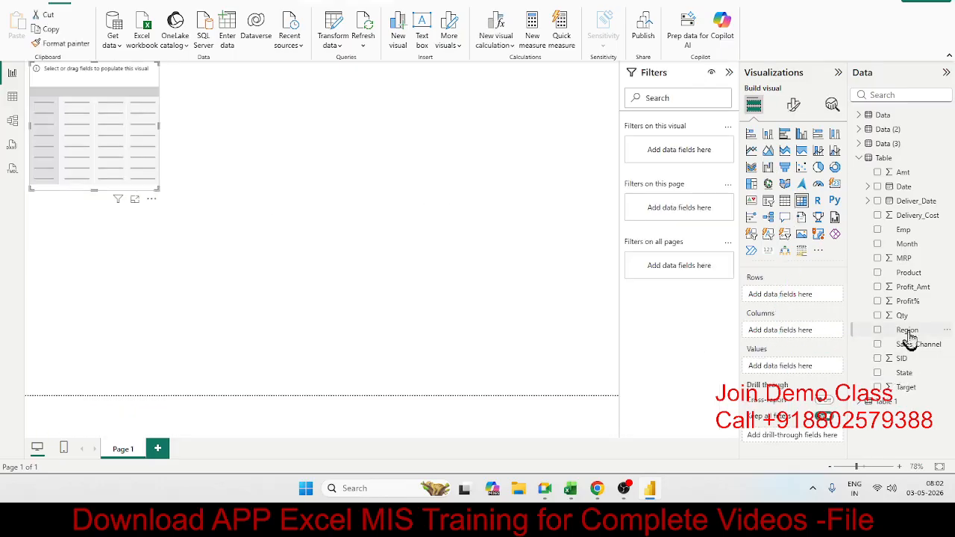
pyautogui.moveTo(912, 343); pyautogui.dragTo(805, 333)
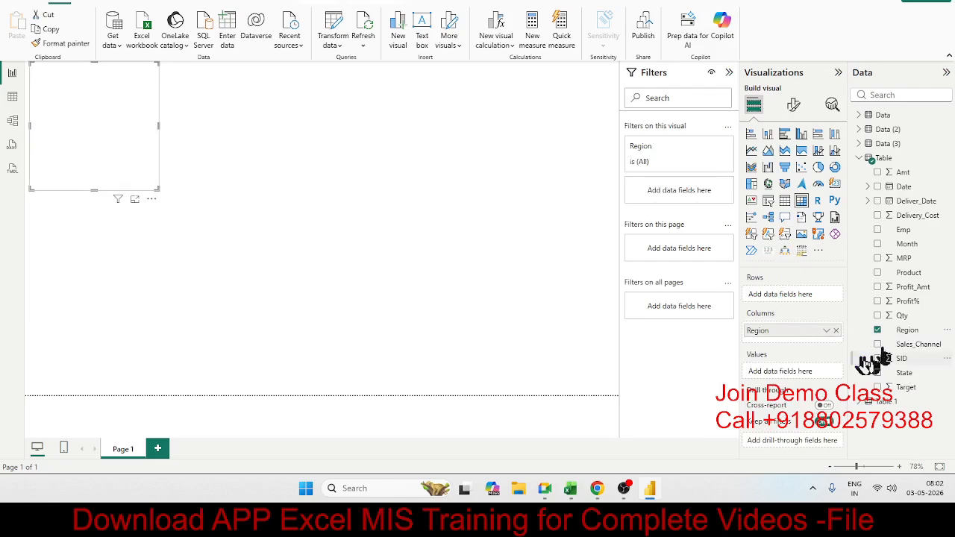
pyautogui.moveTo(891, 312); pyautogui.dragTo(797, 369)
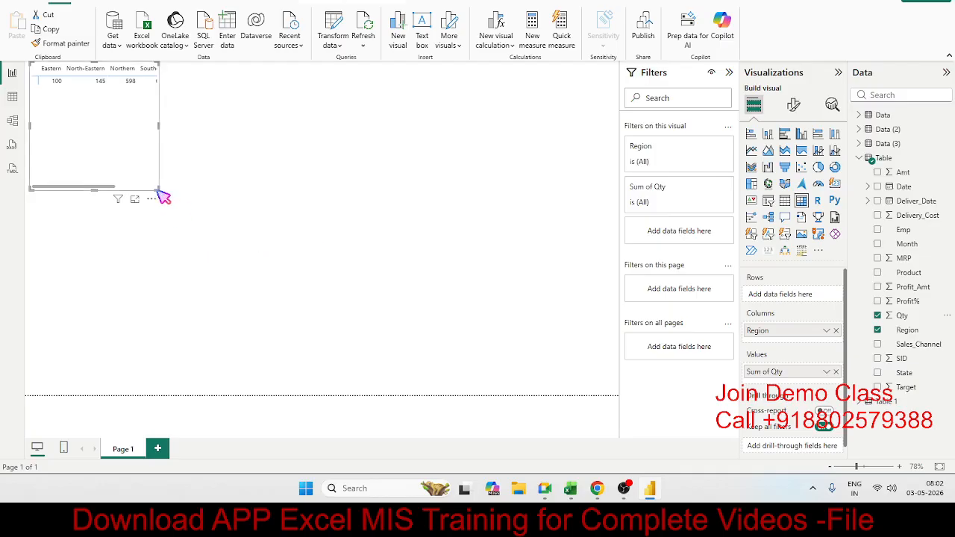
pyautogui.moveTo(153, 187); pyautogui.dragTo(217, 90)
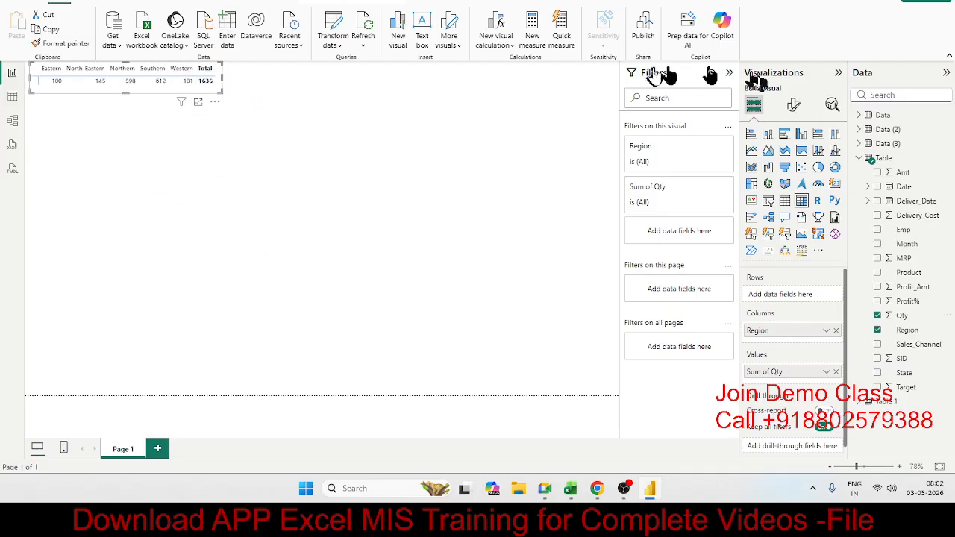
# Turn off the column subtotals of the Region matrix and slightly adjust the visual's size.
pyautogui.click(789, 106)
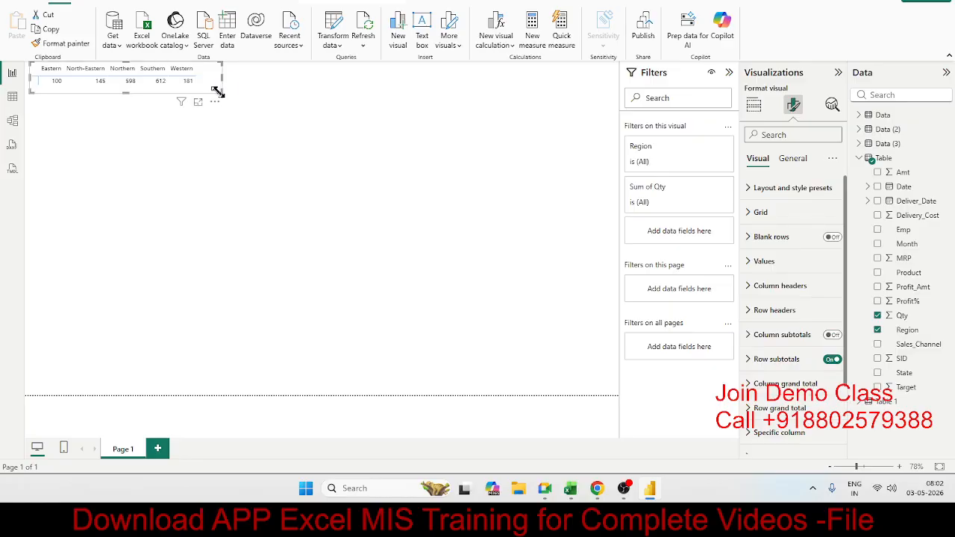
pyautogui.moveTo(217, 91); pyautogui.dragTo(213, 95)
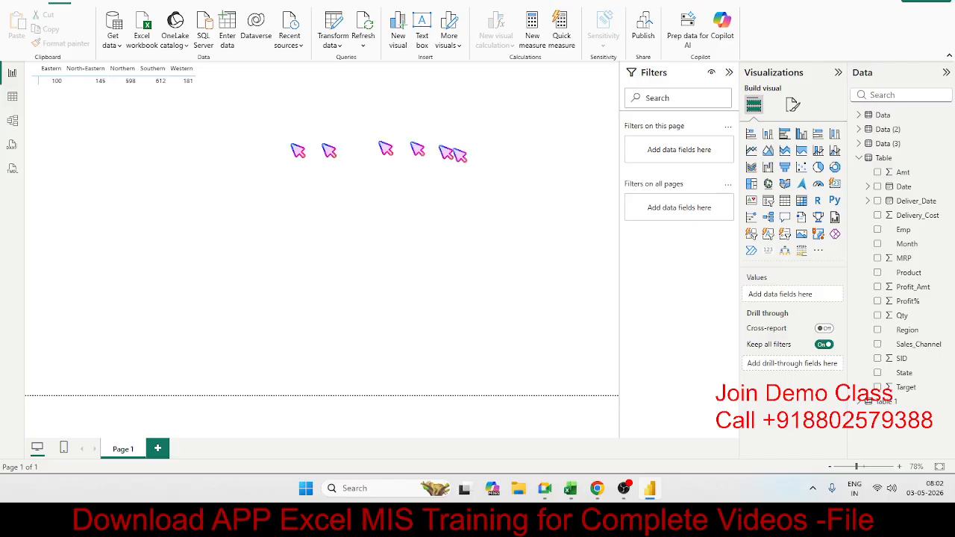
# Add a card visual to the right of the matrix showing Sum of Qty from Table, and shrink it to fit its content.
pyautogui.click(835, 186)
pyautogui.moveTo(189, 191); pyautogui.dragTo(556, 104)
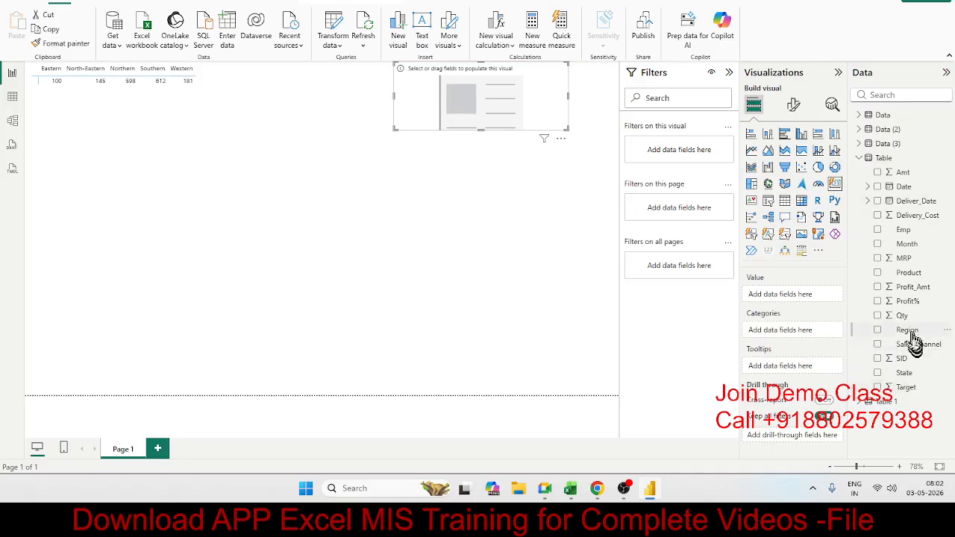
pyautogui.moveTo(902, 315); pyautogui.dragTo(513, 110)
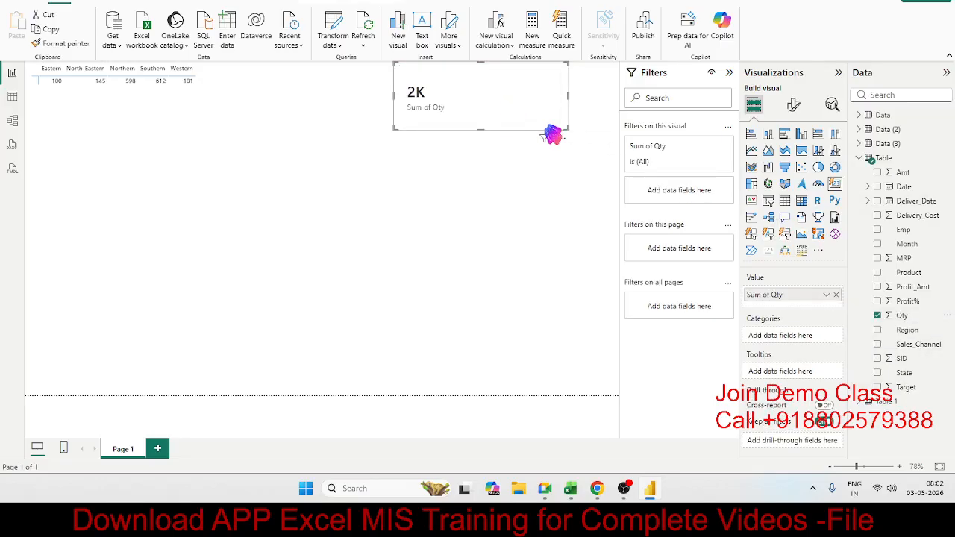
pyautogui.moveTo(567, 128); pyautogui.dragTo(462, 111)
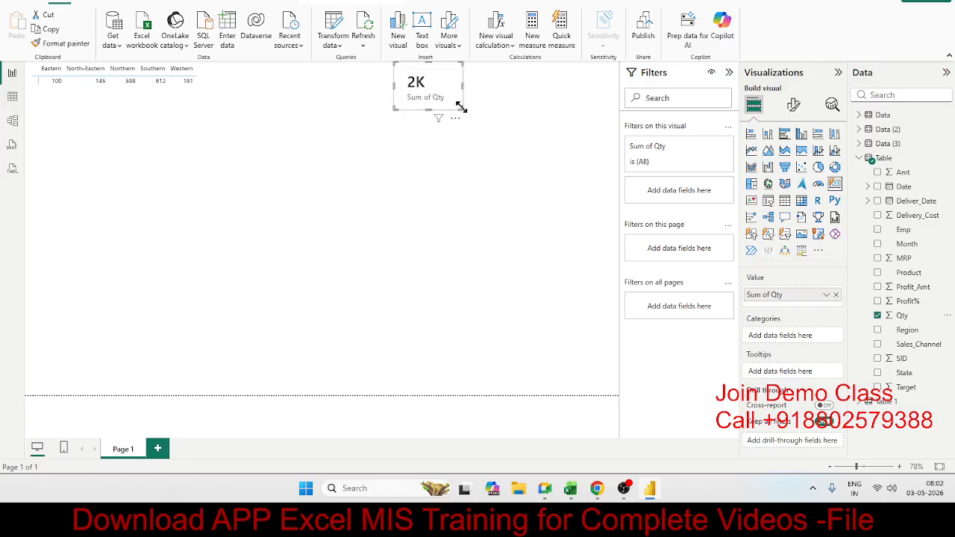
pyautogui.click(792, 104)
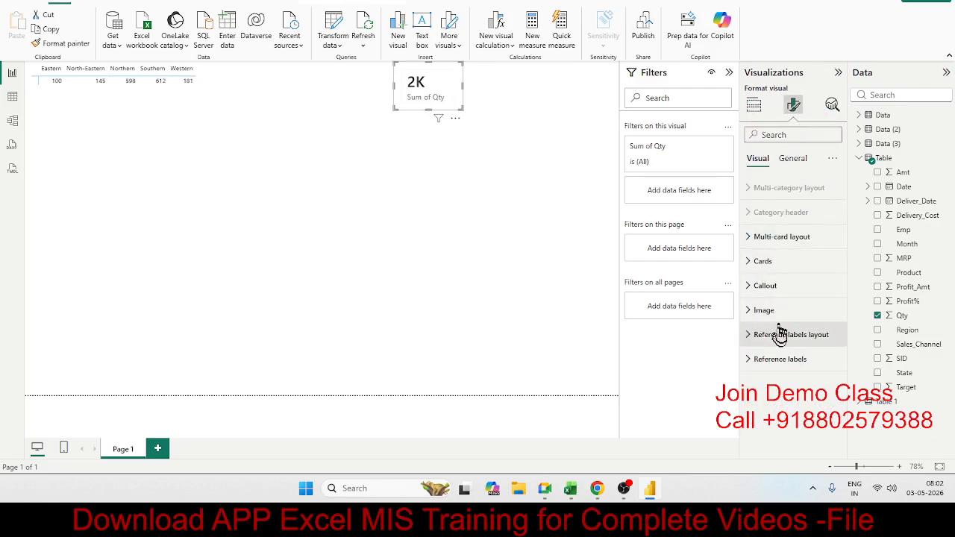
pyautogui.click(759, 262)
pyautogui.scroll(-3, 776, 321)
pyautogui.scroll(1, 777, 322)
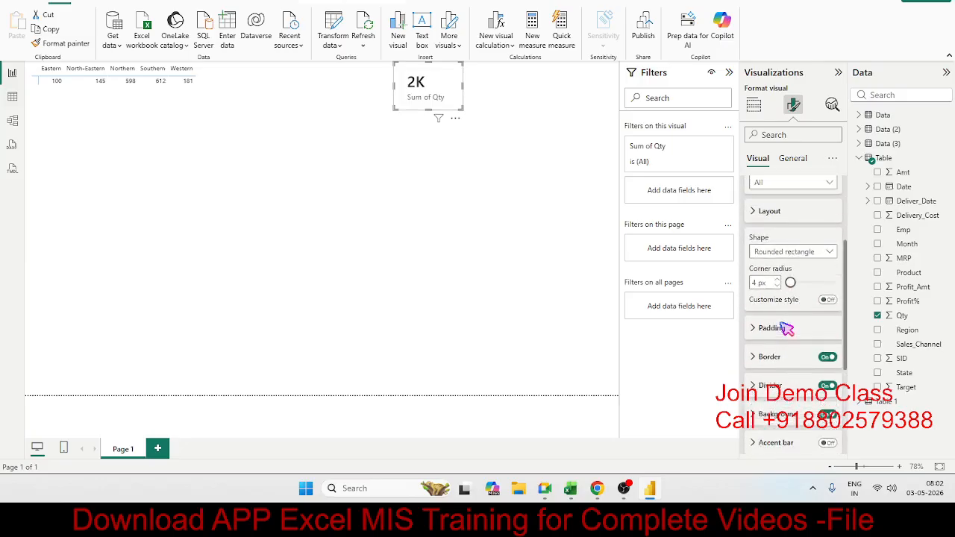
# Rename the card's Sum of Qty field for this visual as Northern Qty.
pyautogui.click(754, 104)
pyautogui.click(826, 295)
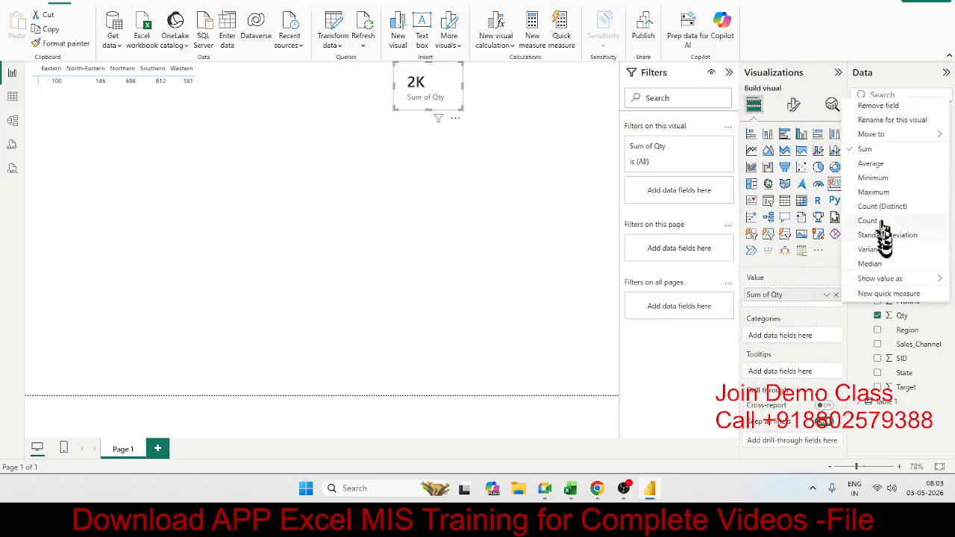
pyautogui.click(874, 121)
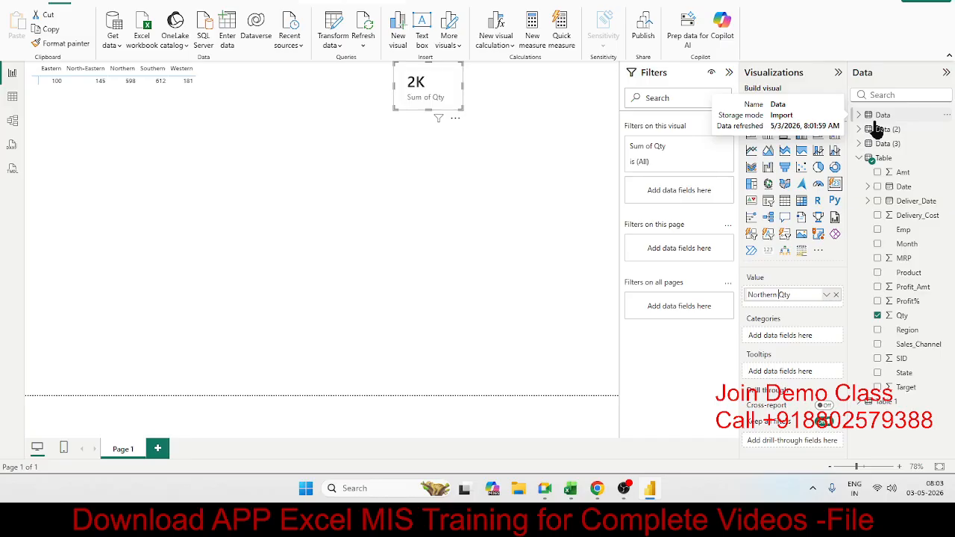
pyautogui.press('Return')
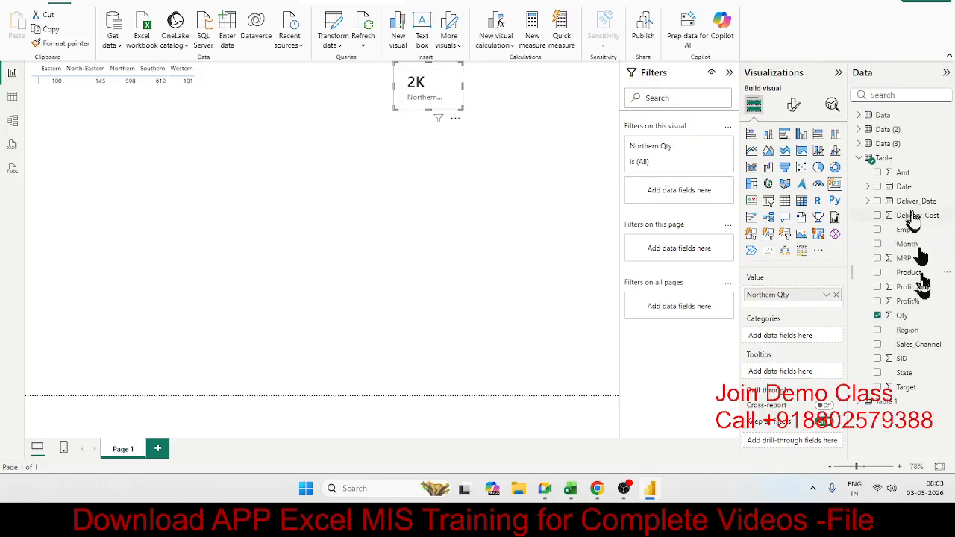
# Filter the card visual by Region to Northern only, and widen it so the full label fits.
pyautogui.moveTo(907, 330); pyautogui.dragTo(686, 200)
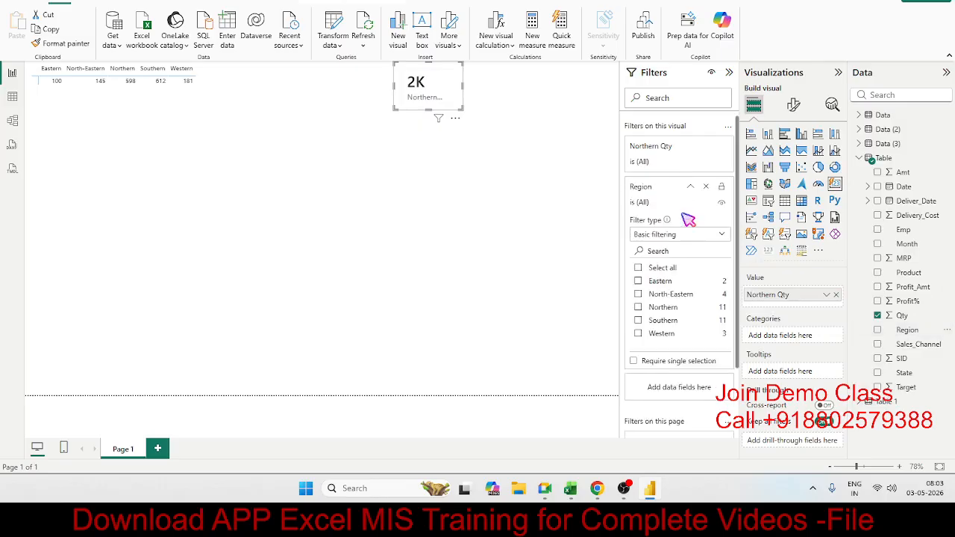
pyautogui.click(638, 309)
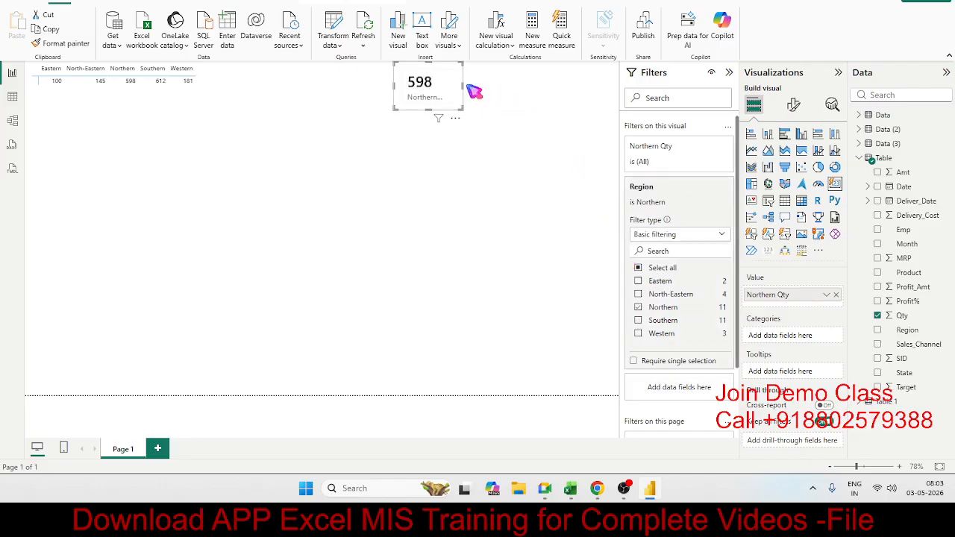
pyautogui.moveTo(468, 86); pyautogui.dragTo(484, 87)
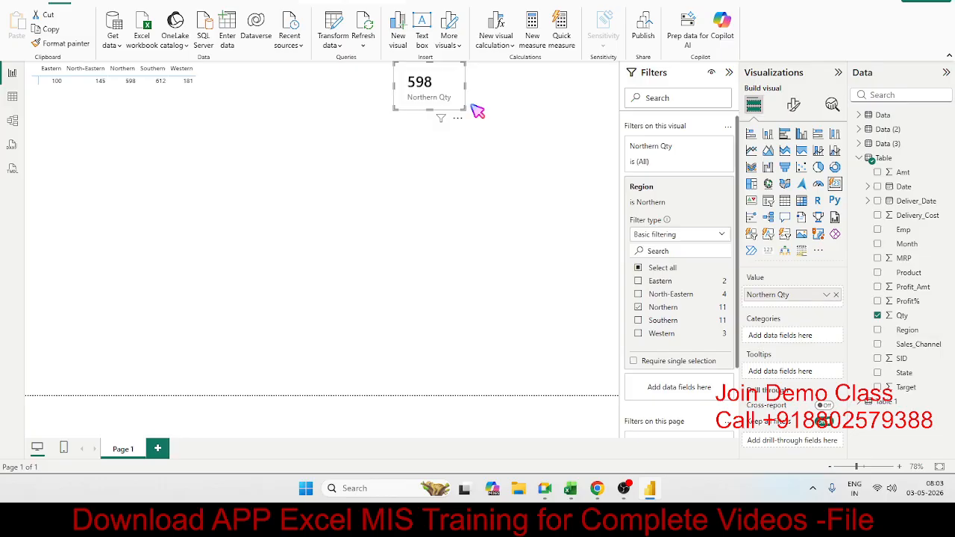
pyautogui.click(460, 202)
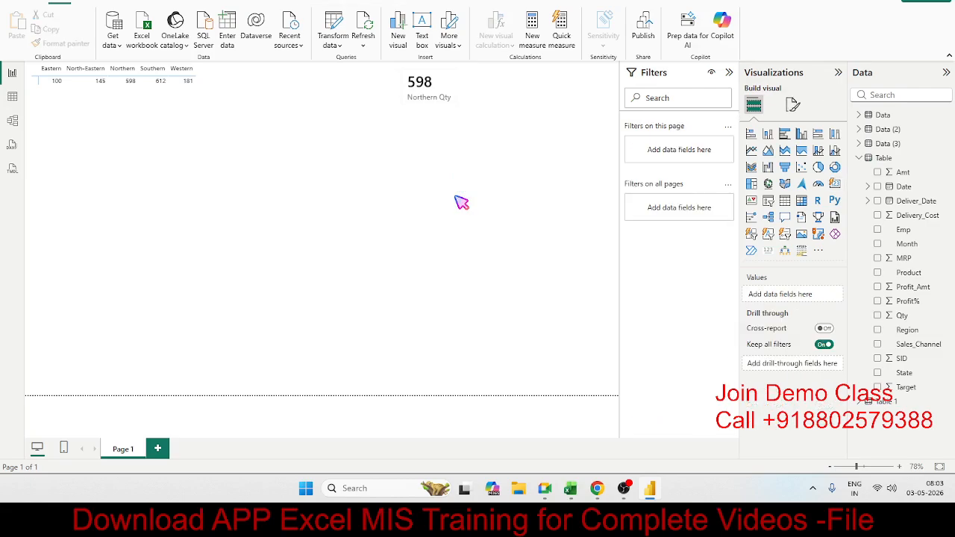
# In the Power Query Editor, create a reference of the Table query and rename it as RG_GR.
pyautogui.click(332, 30)
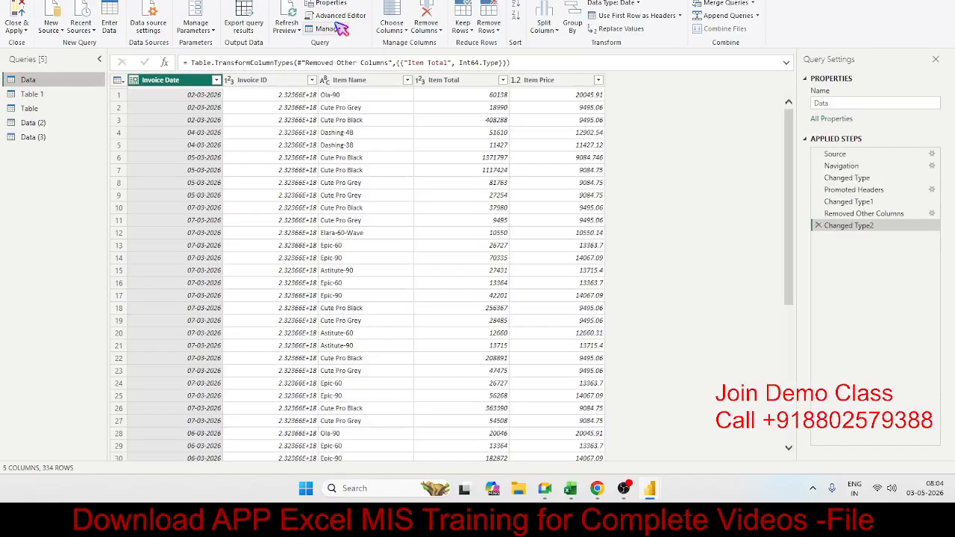
pyautogui.click(52, 108)
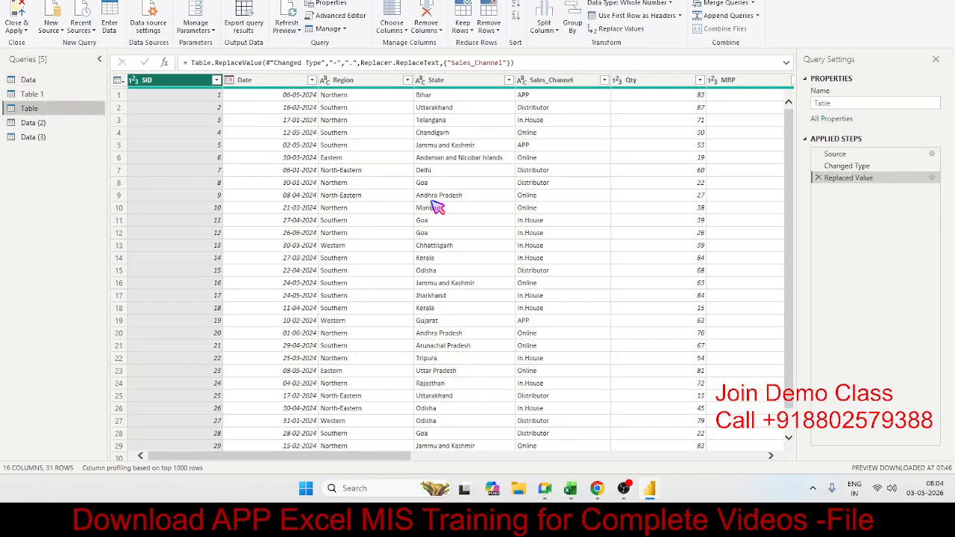
pyautogui.click(332, 28)
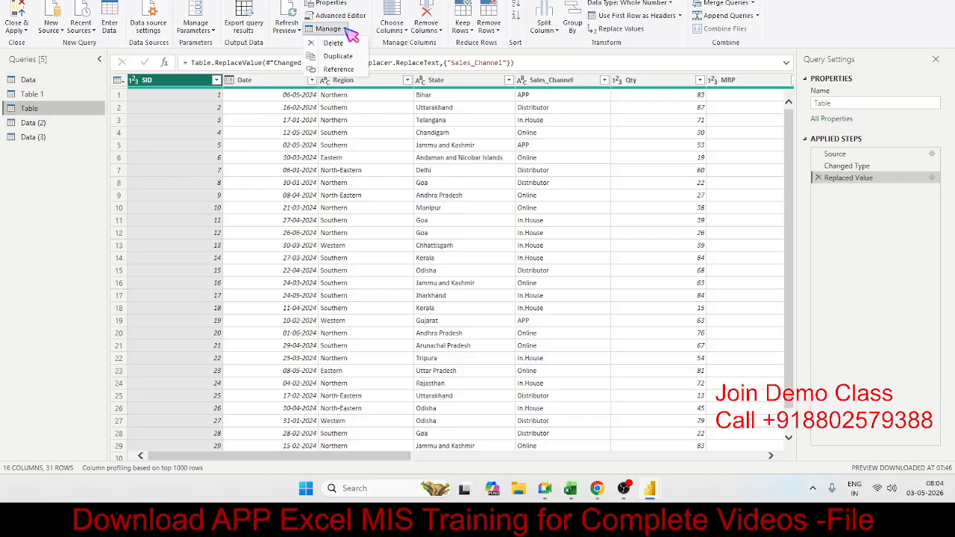
pyautogui.click(355, 71)
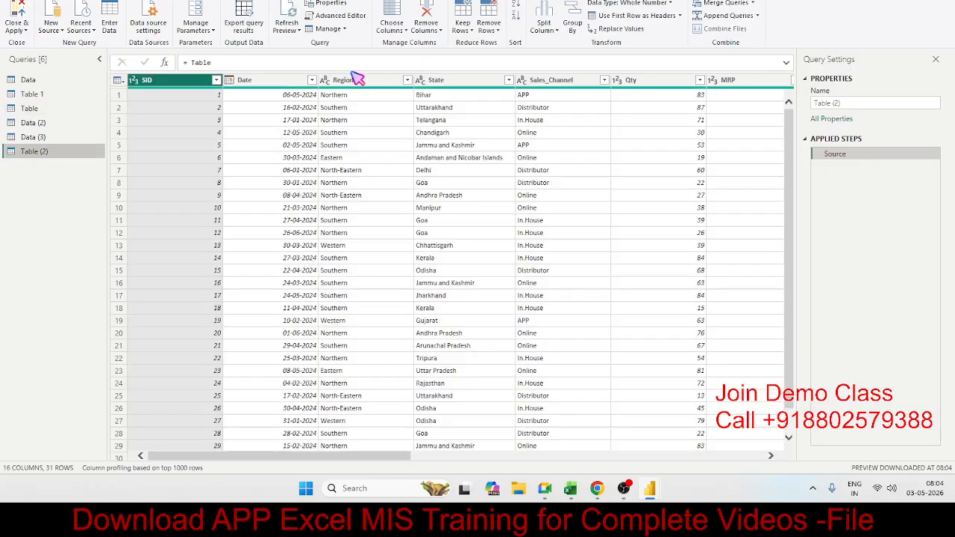
pyautogui.doubleClick(33, 152)
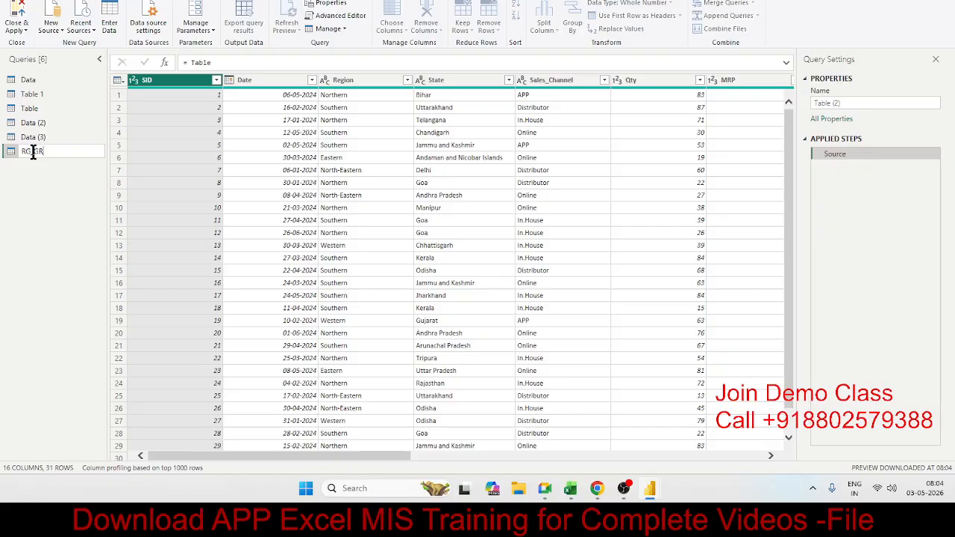
pyautogui.press('Return')
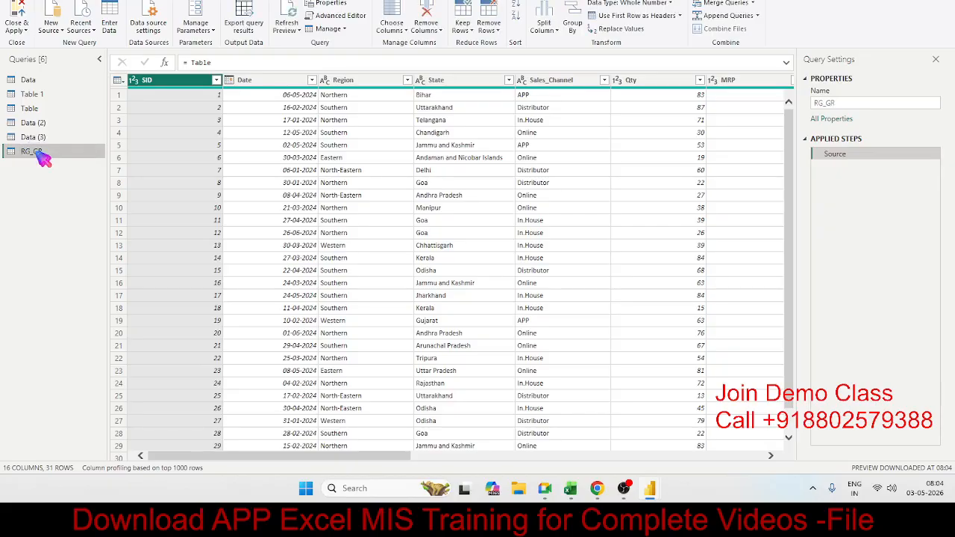
# Group the RG_GR query by Region with a new column named Qty that sums the Qty column.
pyautogui.click(355, 83)
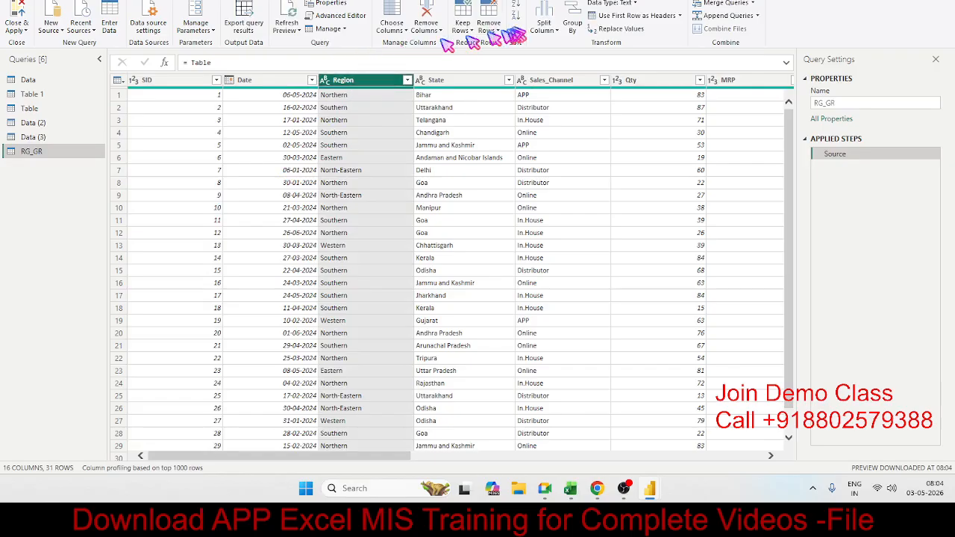
pyautogui.click(579, 12)
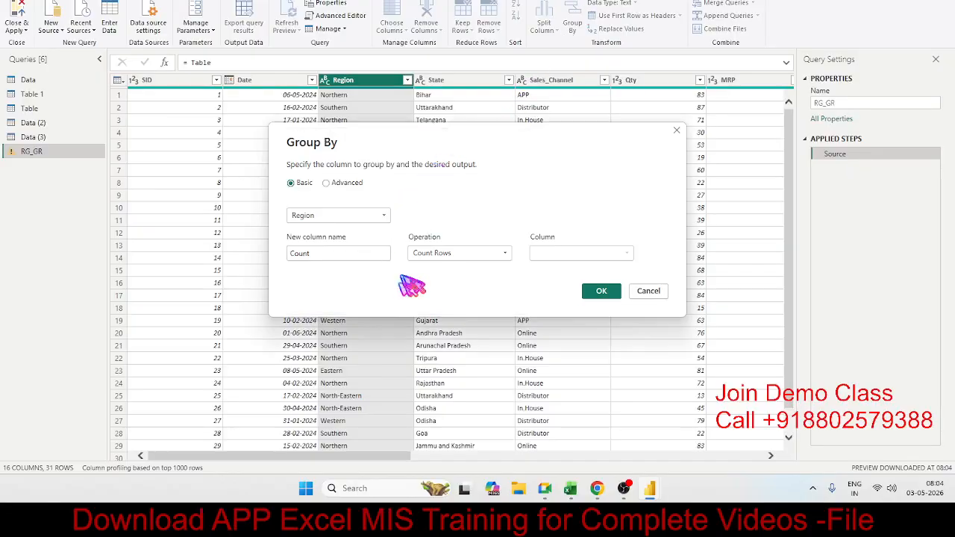
pyautogui.moveTo(335, 252); pyautogui.dragTo(245, 257)
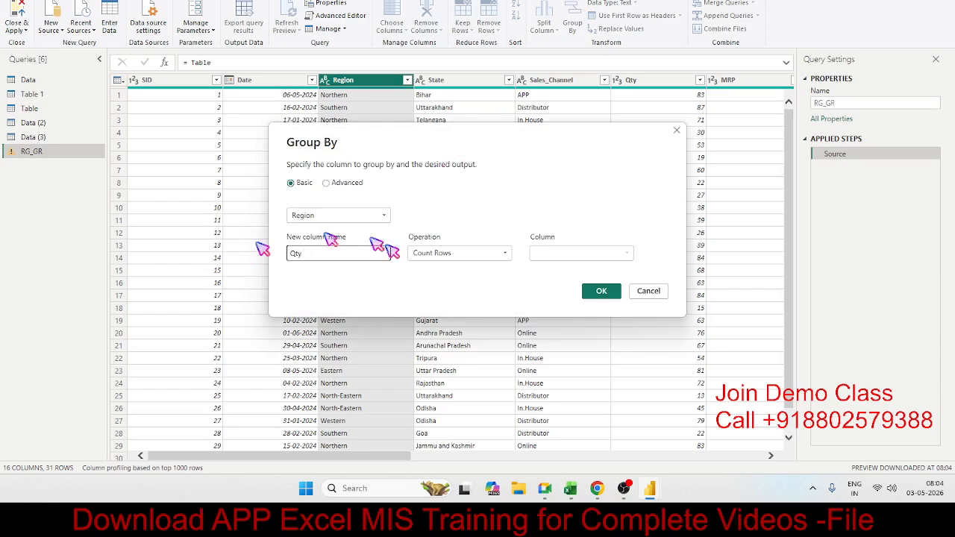
pyautogui.click(438, 253)
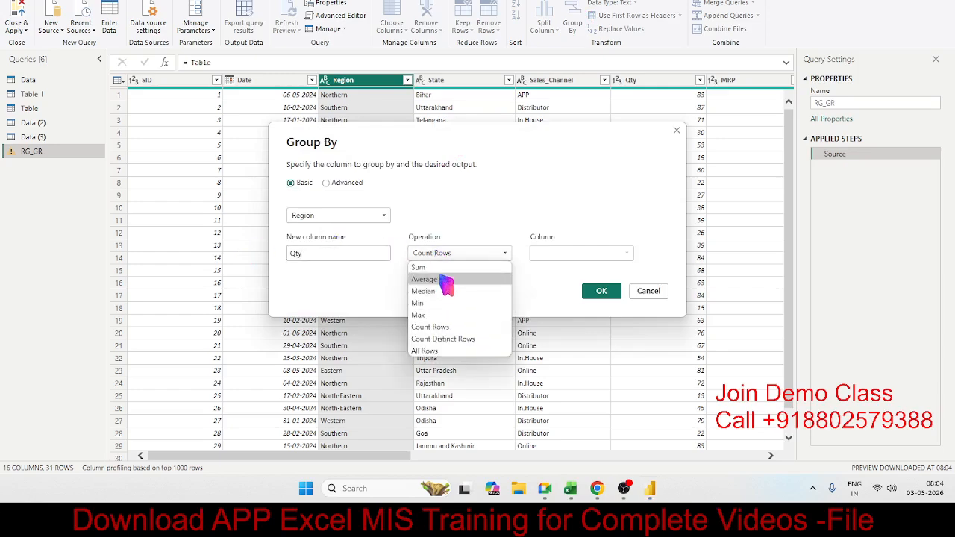
pyautogui.click(440, 267)
pyautogui.click(570, 253)
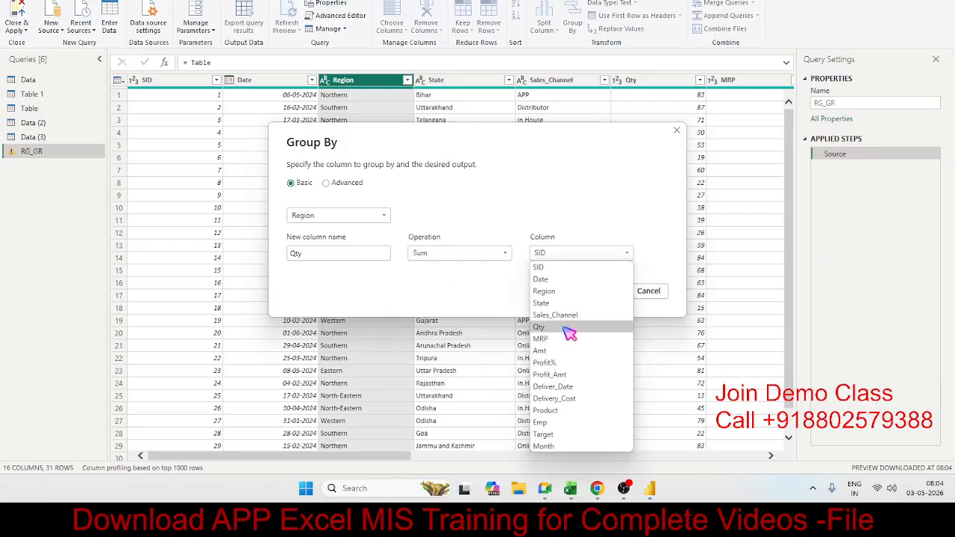
pyautogui.click(569, 327)
pyautogui.click(606, 292)
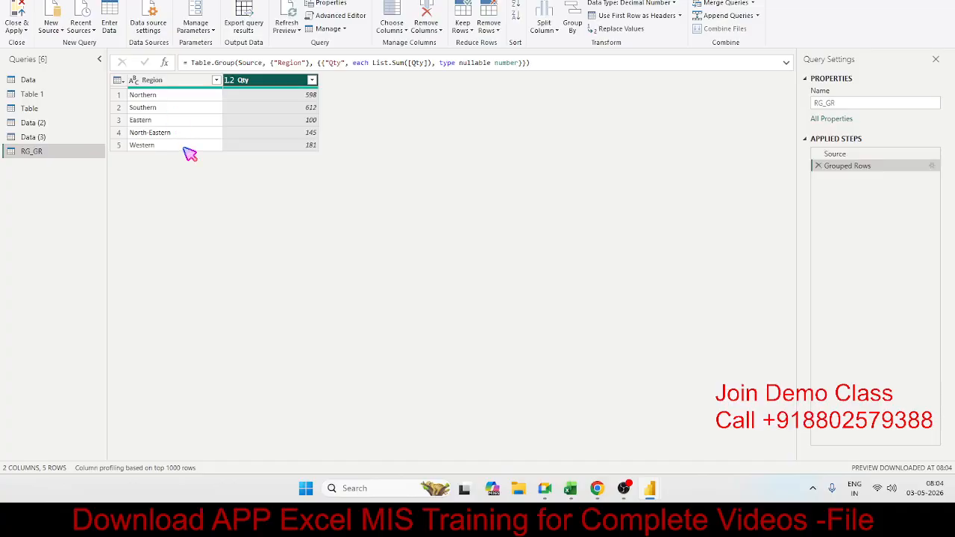
# Transpose the grouped RG_GR table and use its first row as headers.
pyautogui.click(96, 1)
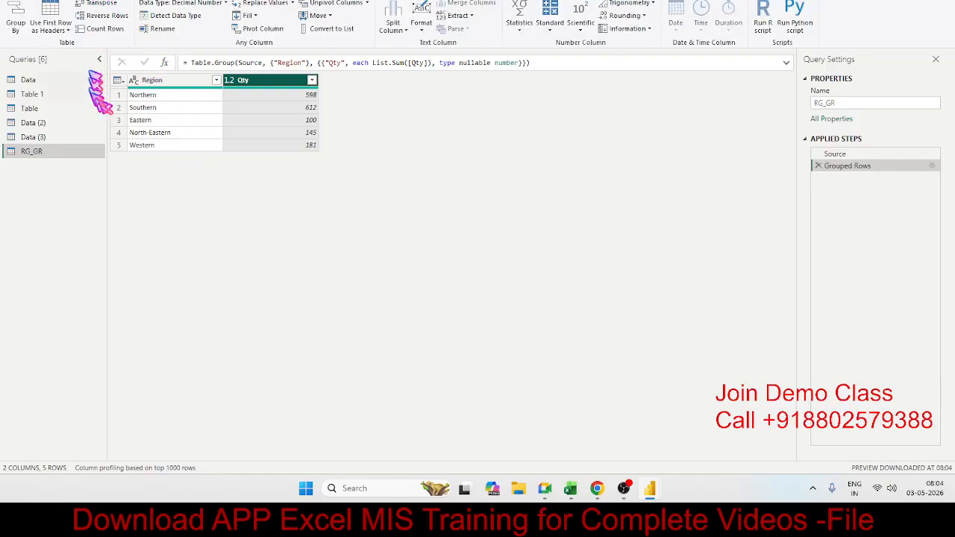
pyautogui.click(104, 3)
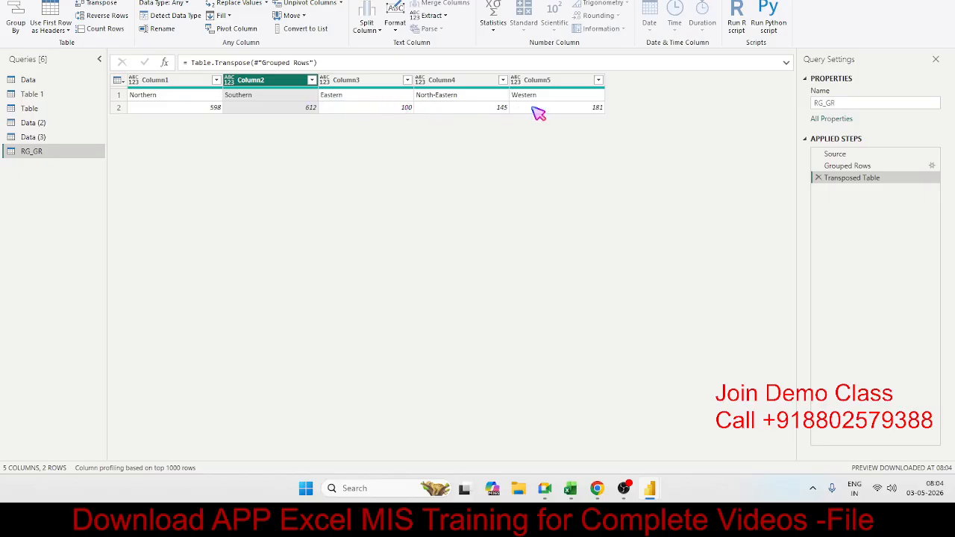
pyautogui.click(56, 19)
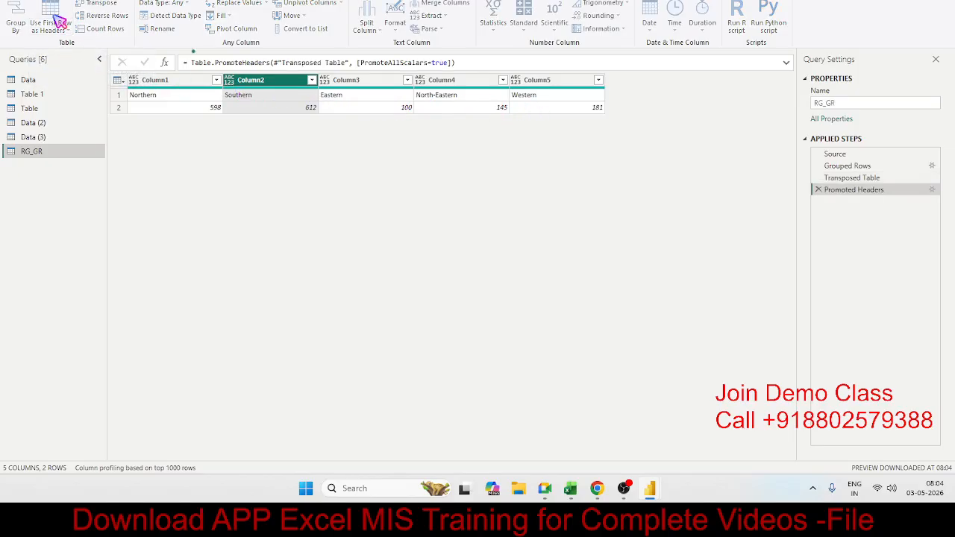
pyautogui.click(154, 80)
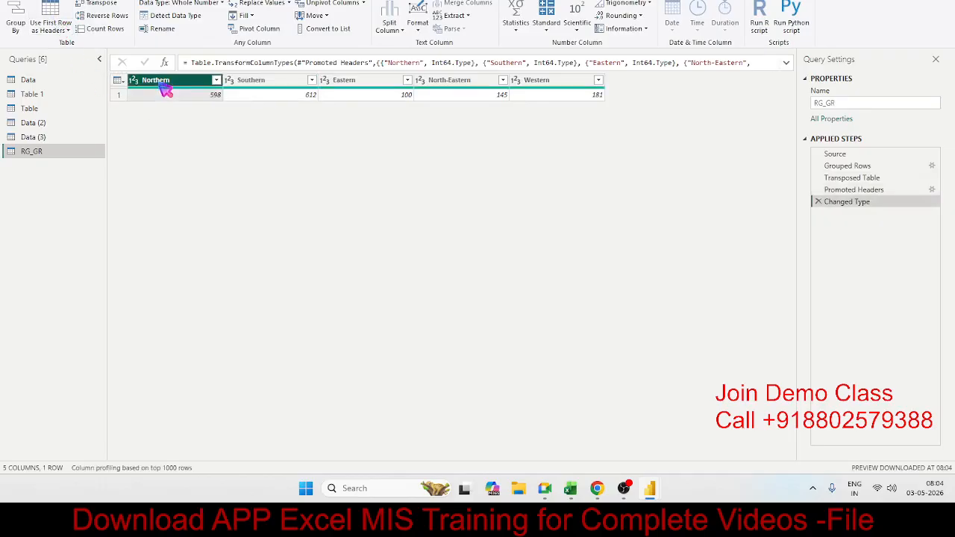
pyautogui.click(251, 80)
pyautogui.click(332, 84)
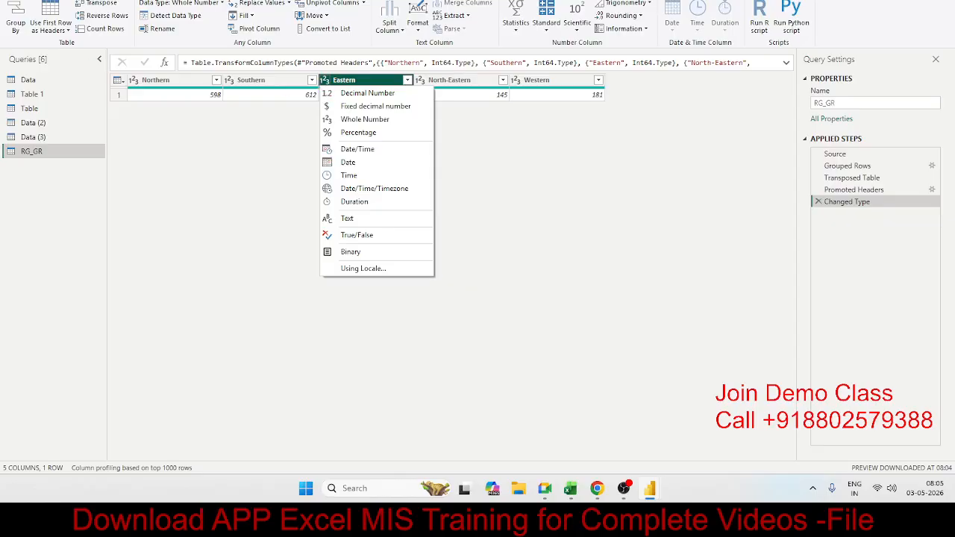
# Close and apply the query changes, collapse the Table field list and expand RG_GR to show its region fields.
pyautogui.click(79, 1)
pyautogui.click(16, 23)
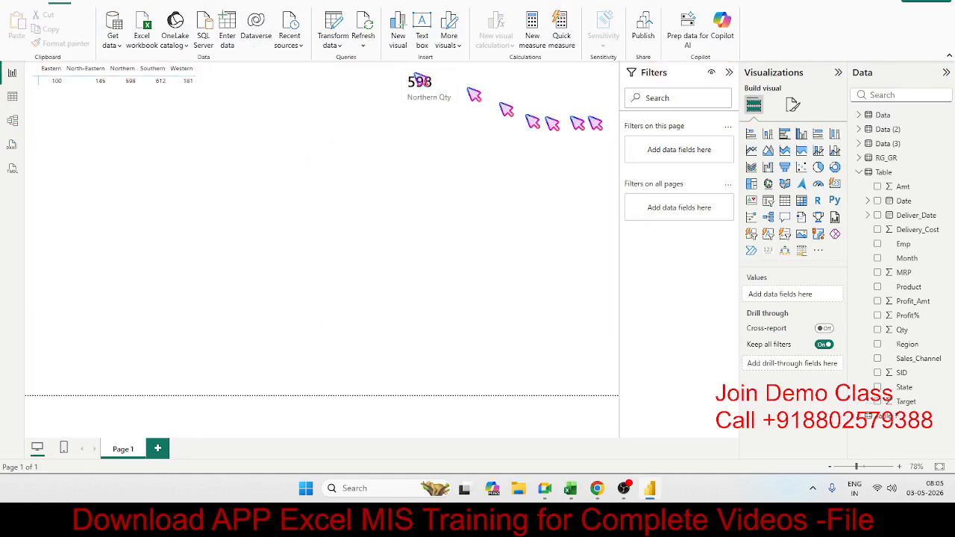
pyautogui.click(865, 177)
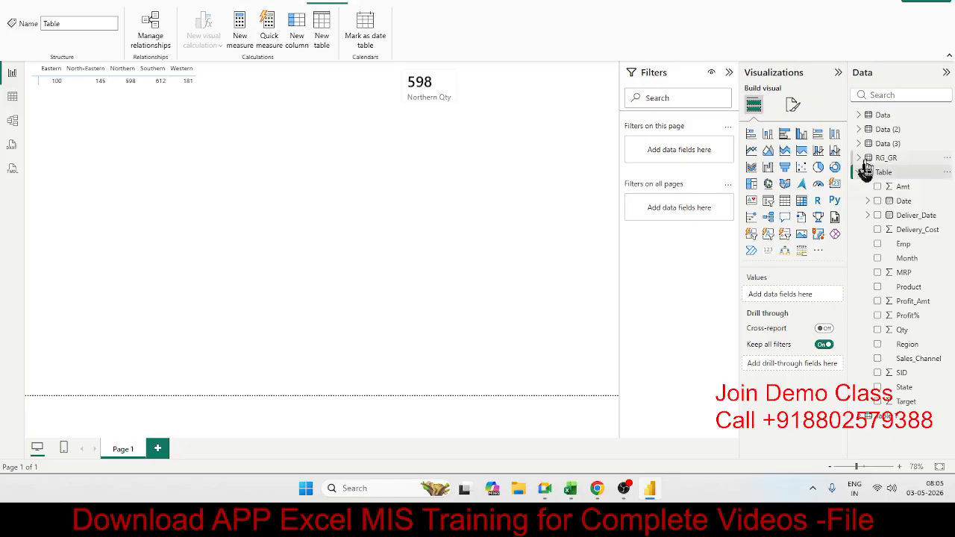
pyautogui.click(858, 172)
pyautogui.click(859, 158)
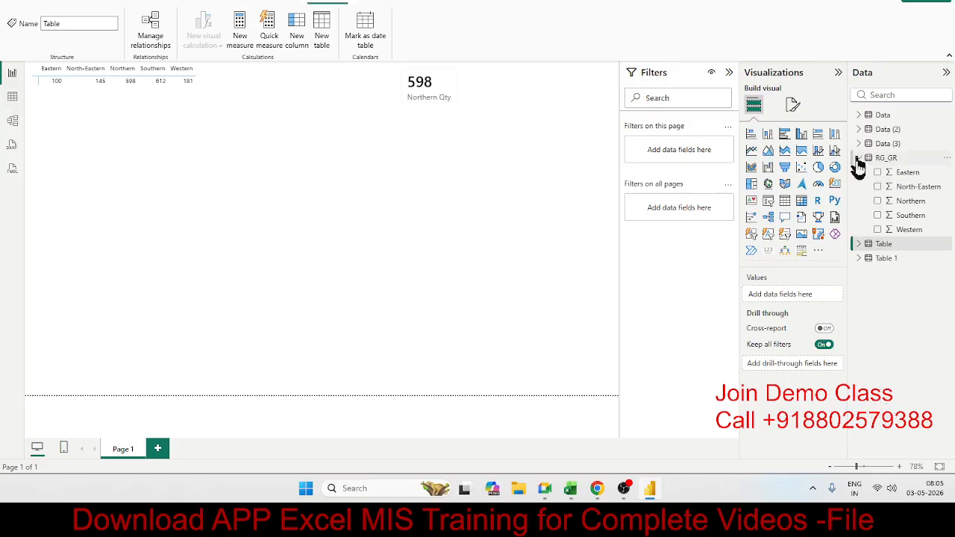
# Add a new empty card visual to the report page below the matrix.
pyautogui.click(396, 228)
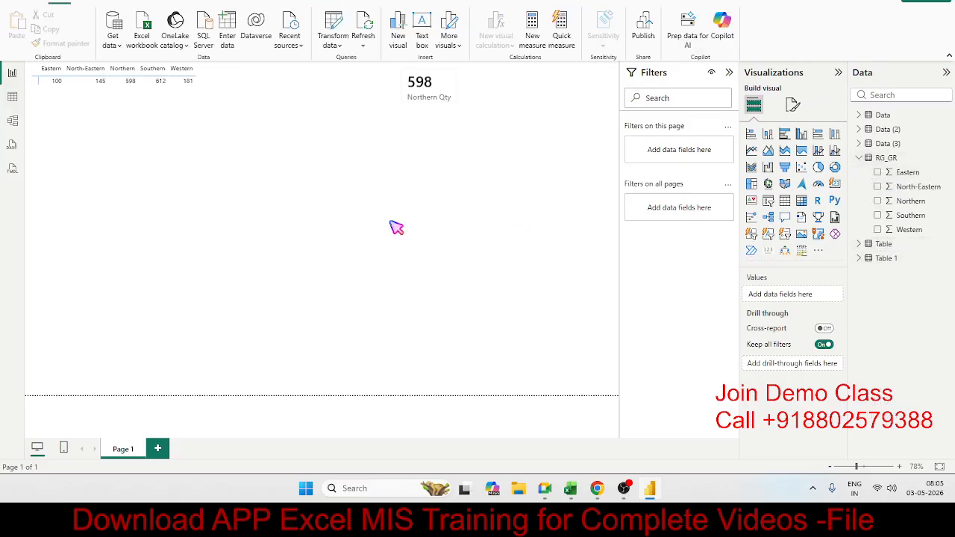
pyautogui.click(834, 184)
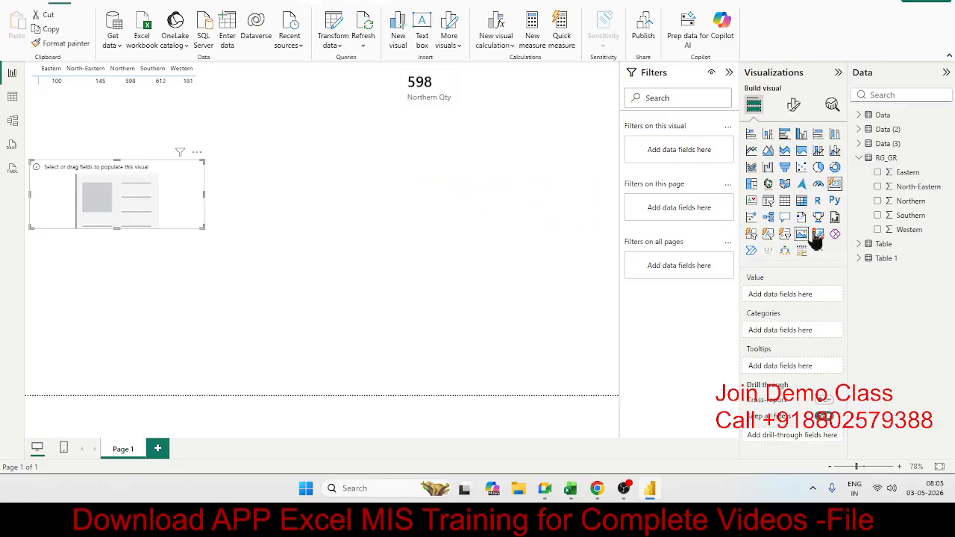
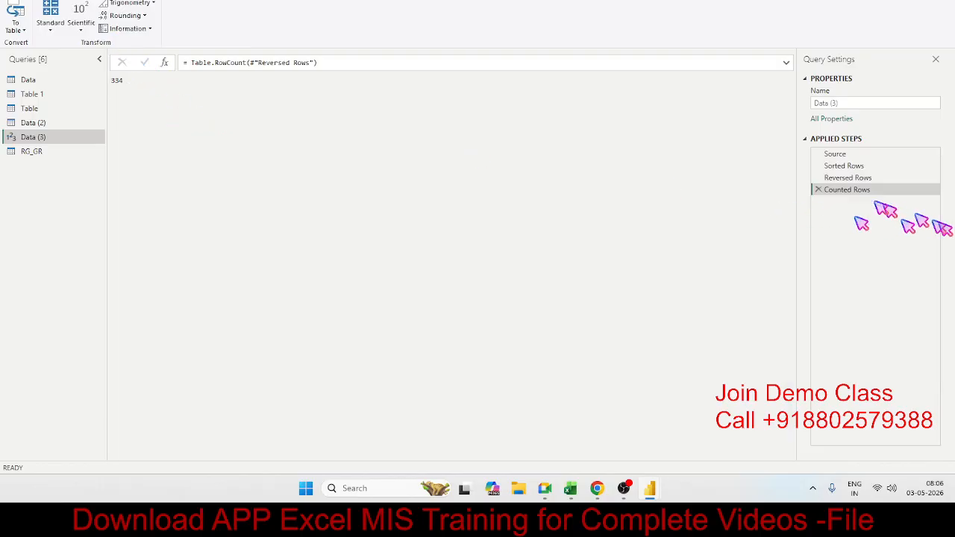
# Remove the Counted Rows step from the Data (3) query to restore its table.
pyautogui.click(818, 190)
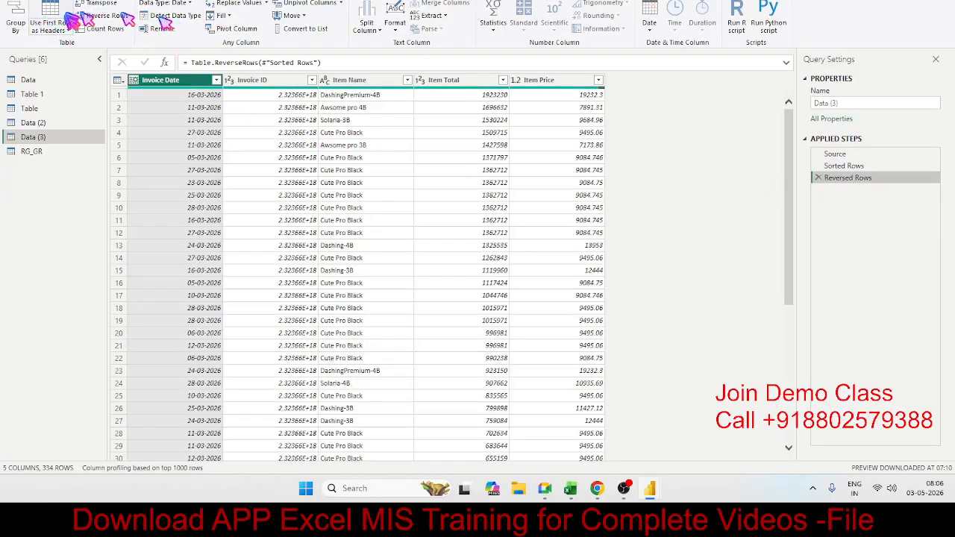
pyautogui.click(291, 156)
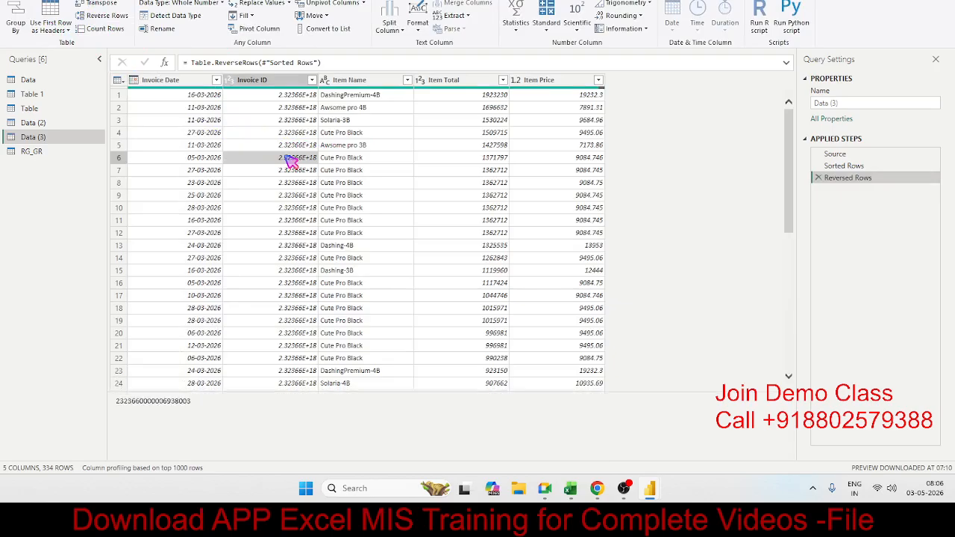
pyautogui.click(221, 132)
pyautogui.click(288, 120)
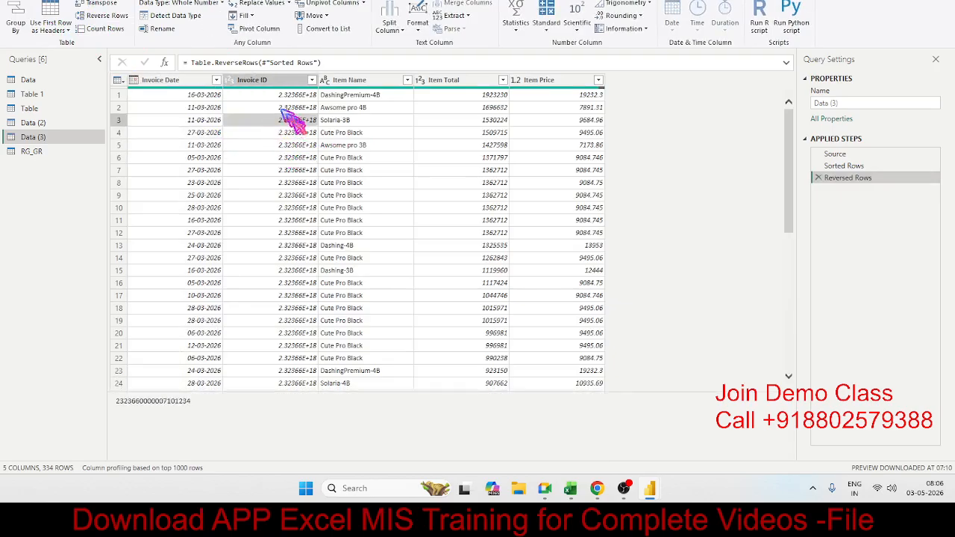
pyautogui.click(488, 121)
# Automatically detect the data type of the Item Price column in Data (3).
pyautogui.click(583, 133)
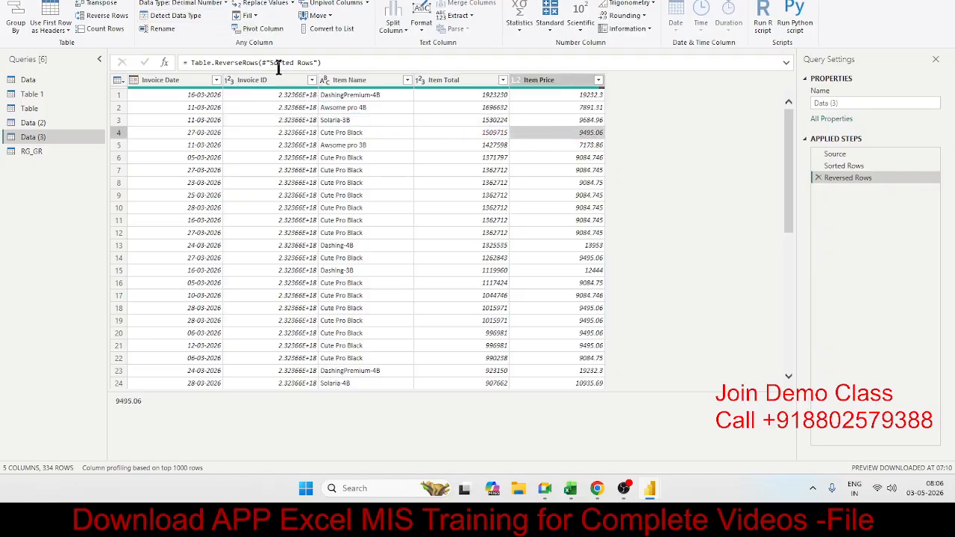
pyautogui.click(226, 4)
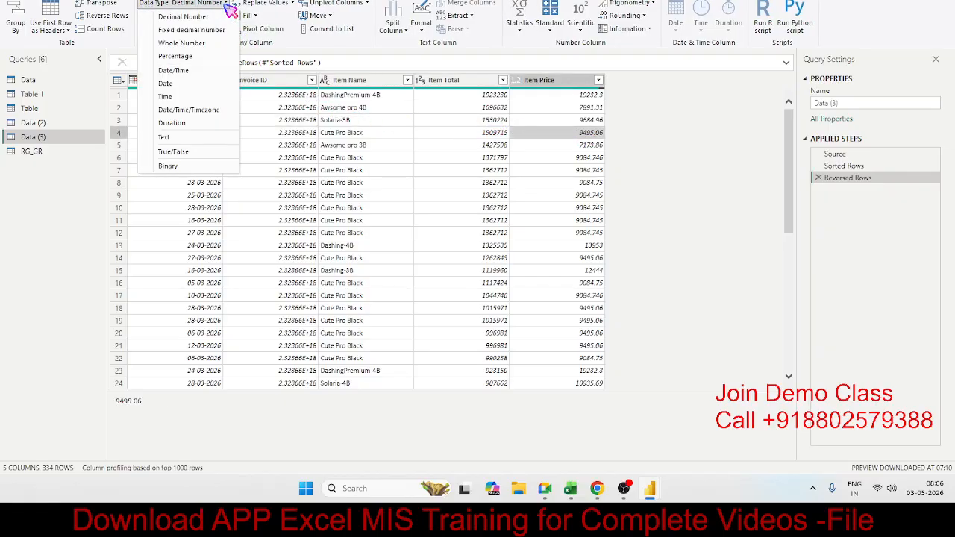
pyautogui.click(226, 5)
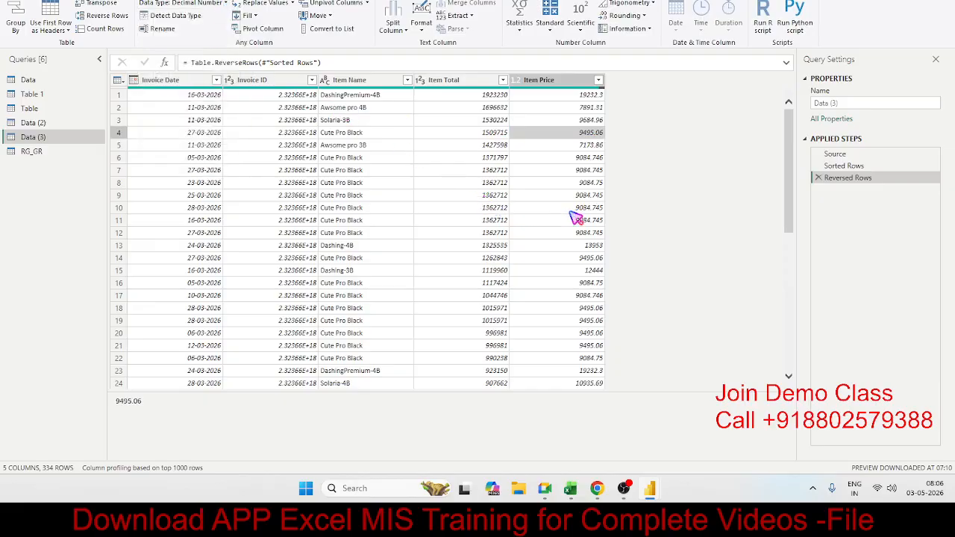
pyautogui.click(177, 15)
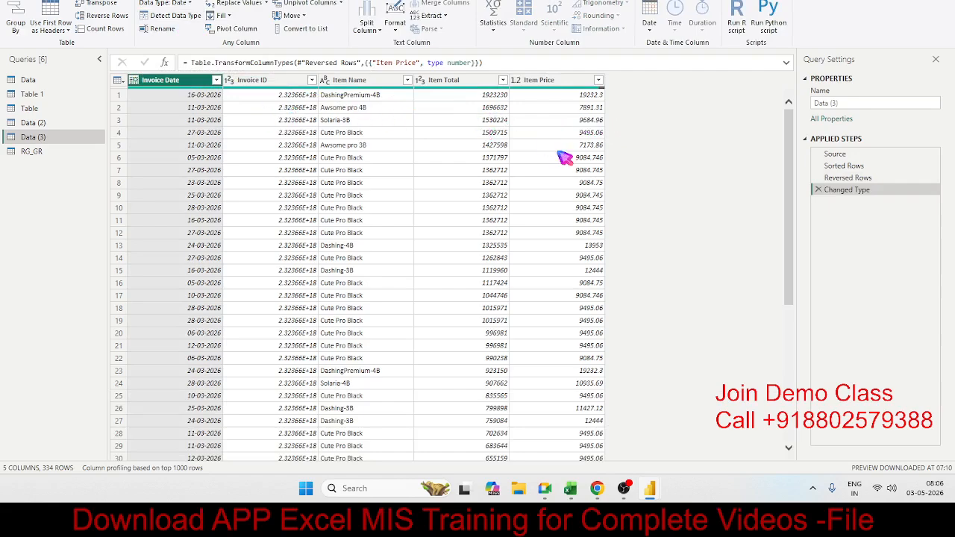
pyautogui.click(177, 34)
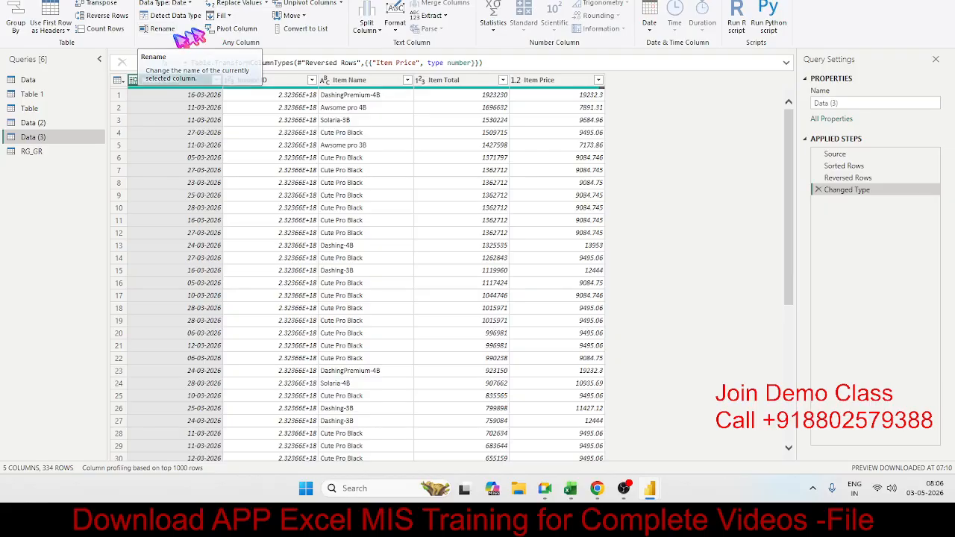
pyautogui.press('Return')
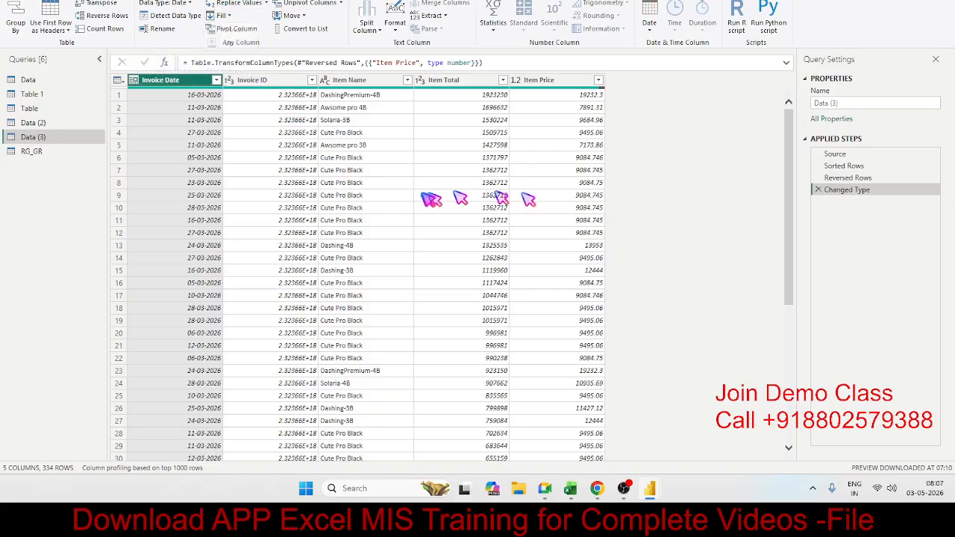
# Fill the Item Name column down in Data (3), and remove that Filled Down step.
pyautogui.click(593, 234)
pyautogui.scroll(-9, 512, 282)
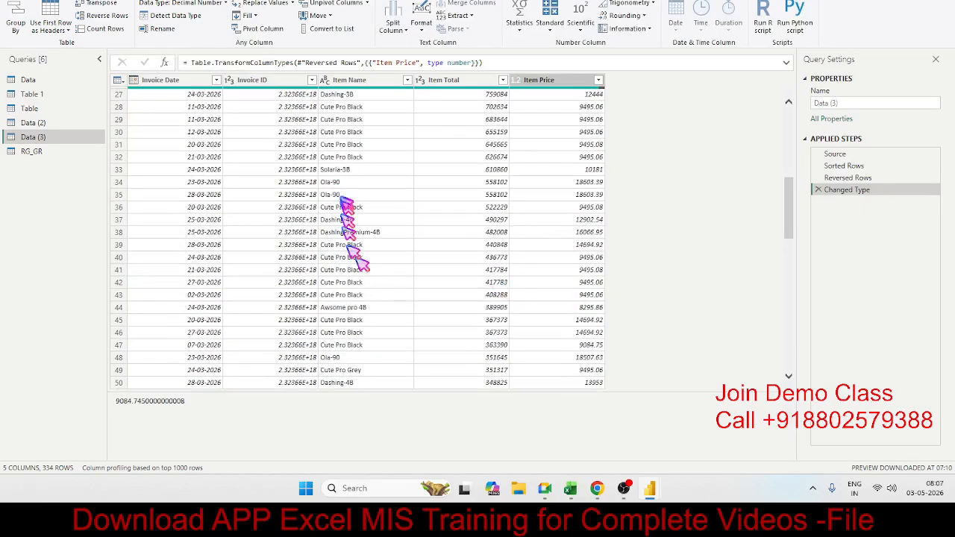
pyautogui.click(339, 209)
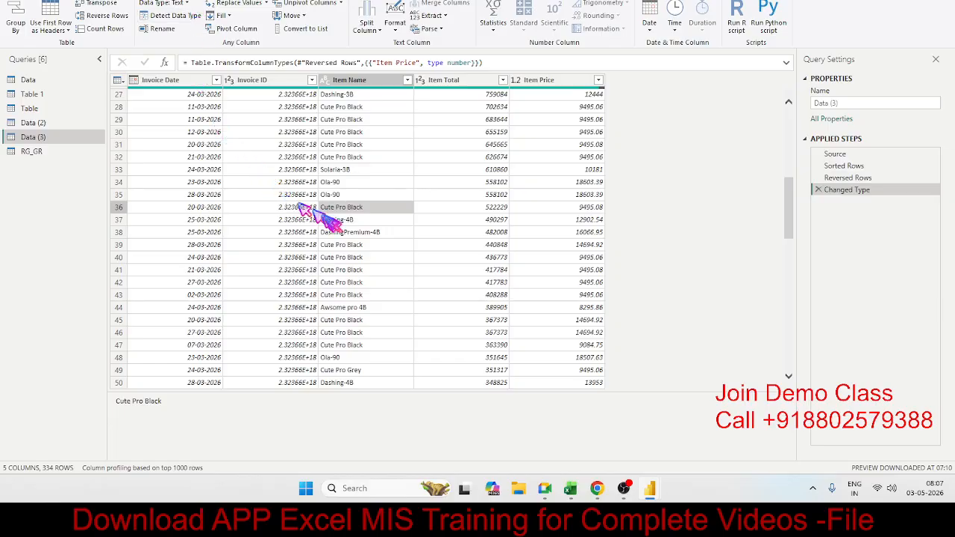
pyautogui.click(339, 221)
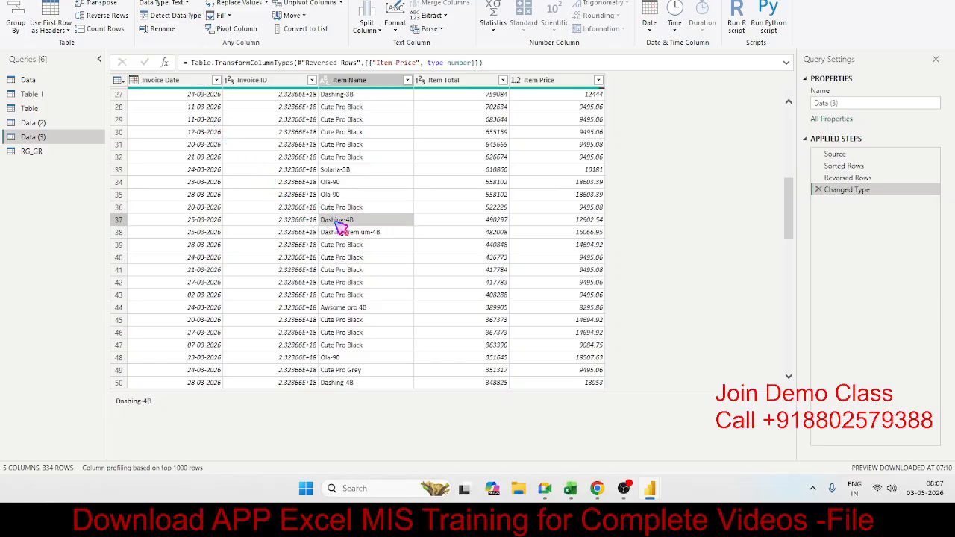
pyautogui.click(340, 209)
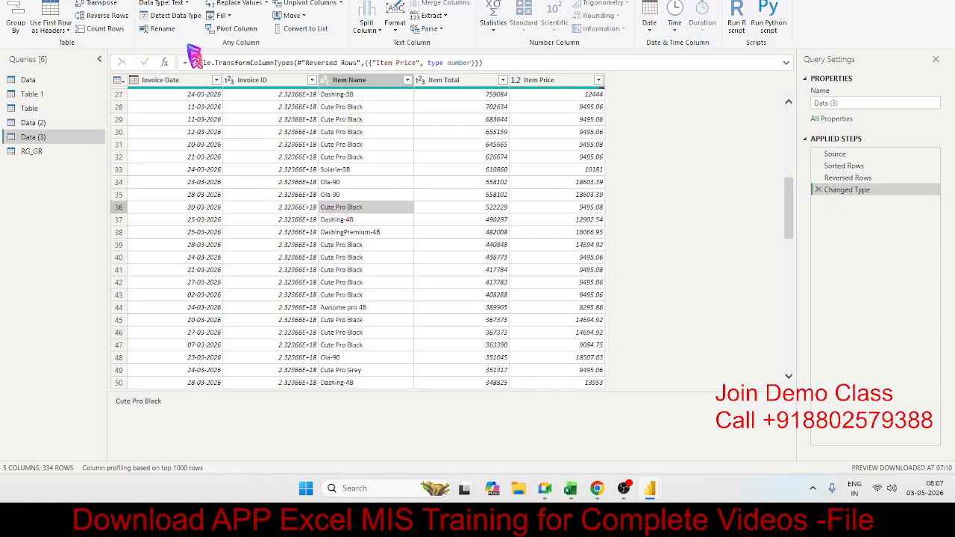
pyautogui.click(223, 15)
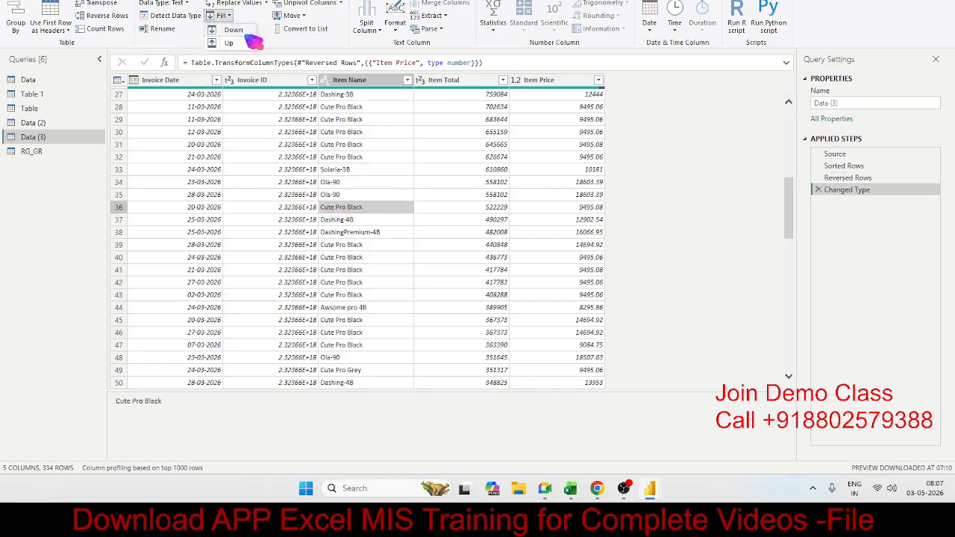
pyautogui.click(235, 30)
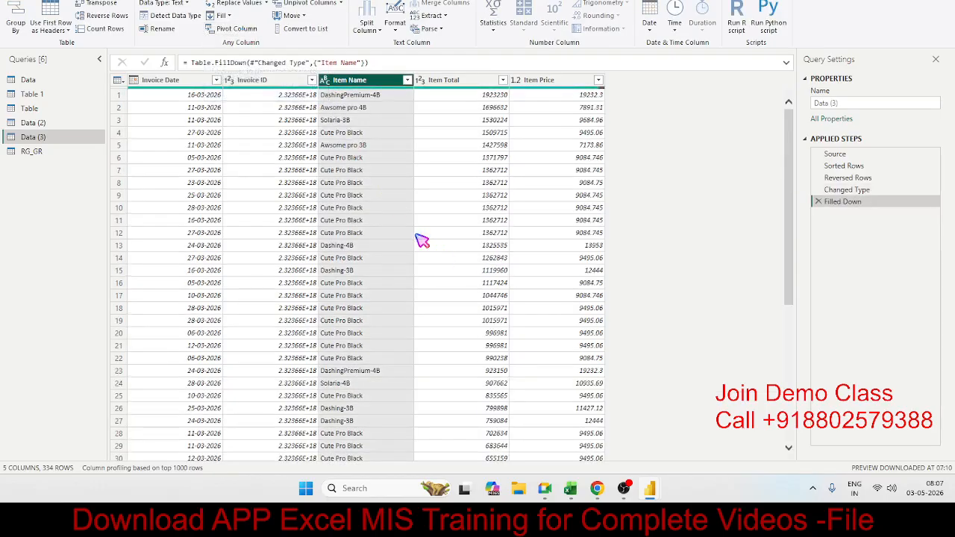
pyautogui.scroll(-5, 416, 235)
pyautogui.scroll(5, 416, 235)
pyautogui.click(819, 202)
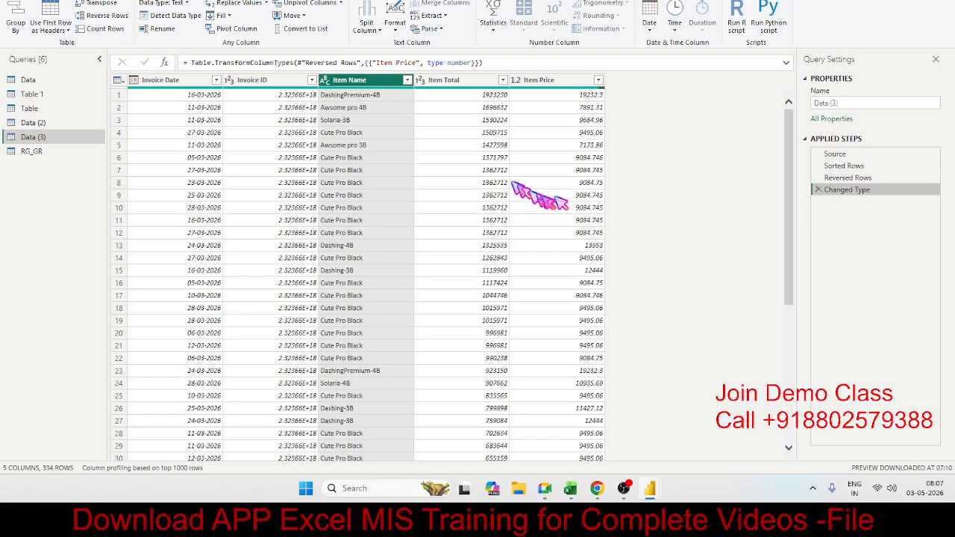
pyautogui.click(384, 133)
pyautogui.click(221, 15)
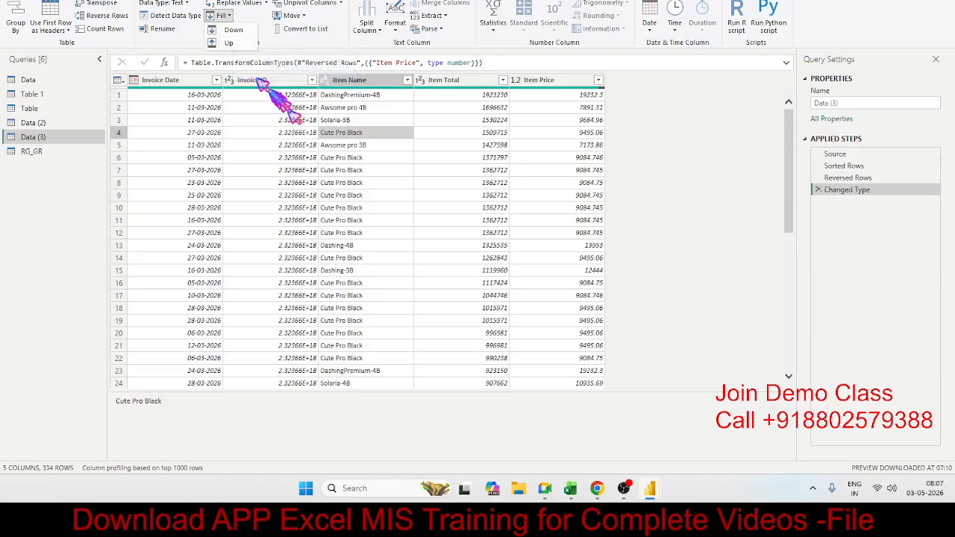
pyautogui.click(360, 176)
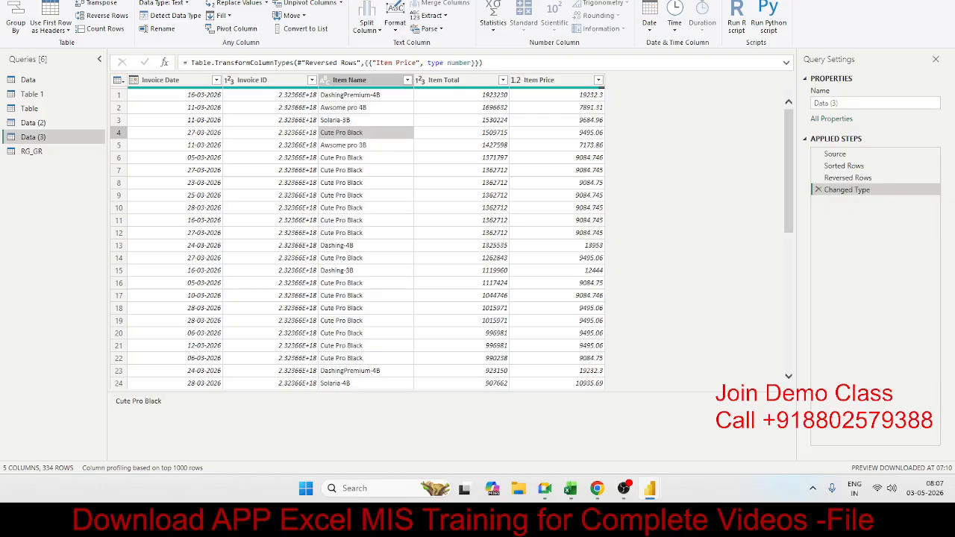
# Create a new query that references the Table query.
pyautogui.click(45, 1)
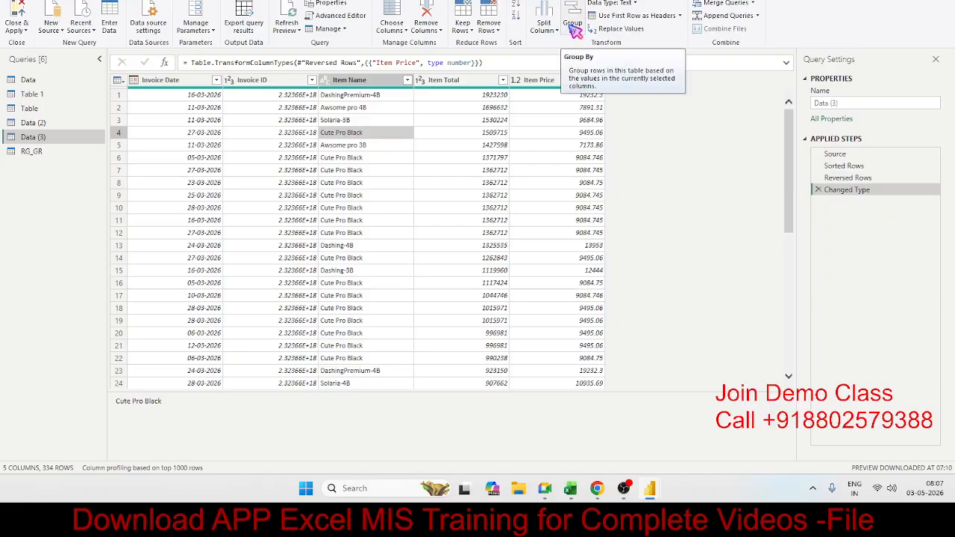
pyautogui.click(34, 109)
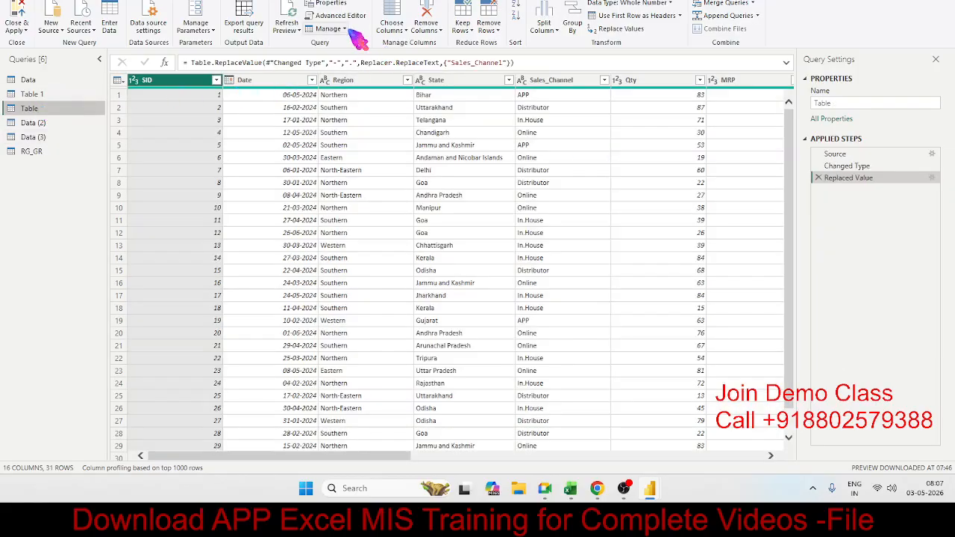
pyautogui.click(328, 28)
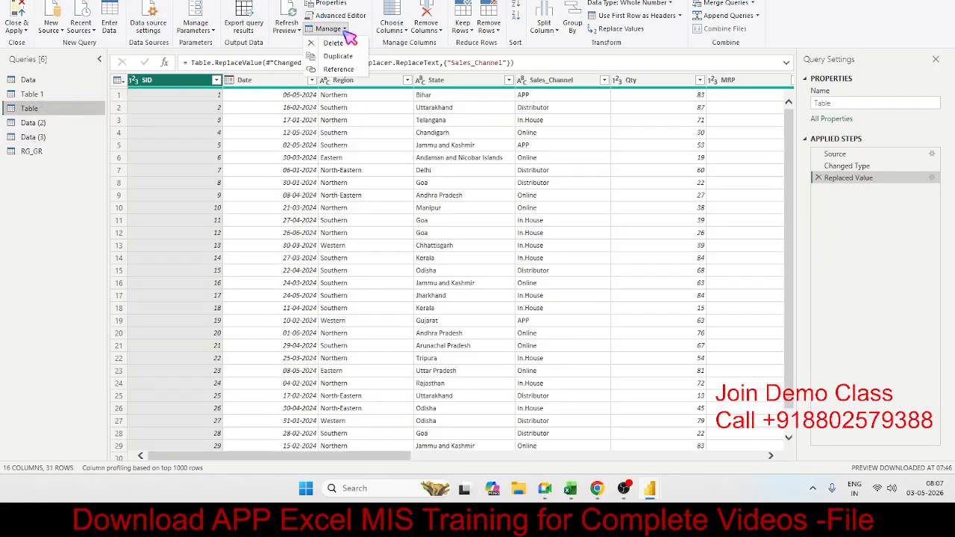
pyautogui.click(353, 72)
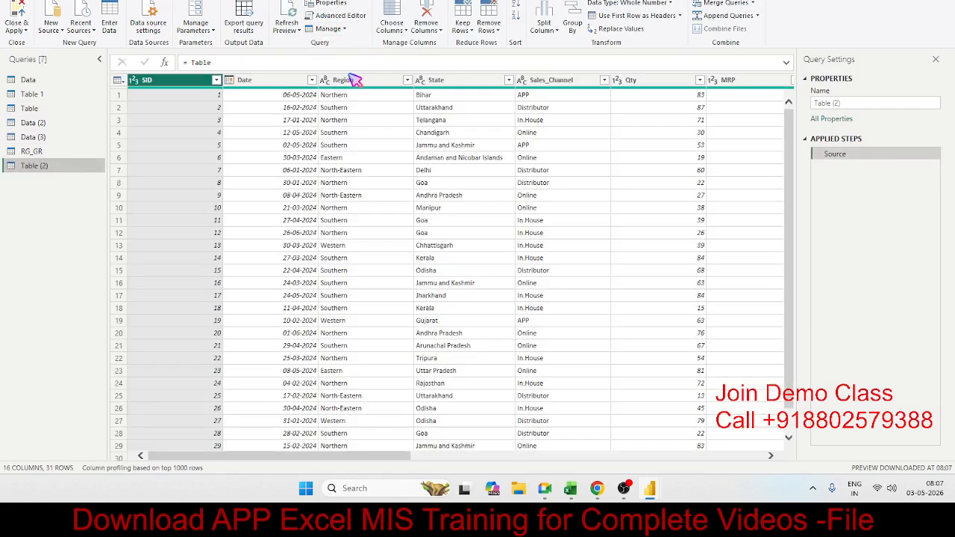
# Keep only the Region, Sales_Channel and Qty columns in the Table (2) query.
pyautogui.click(100, 0)
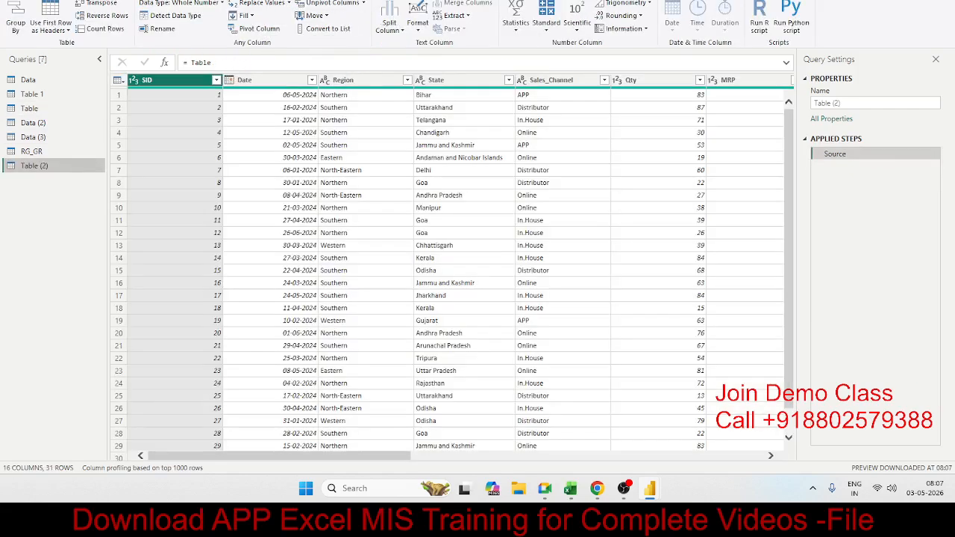
pyautogui.click(391, 146)
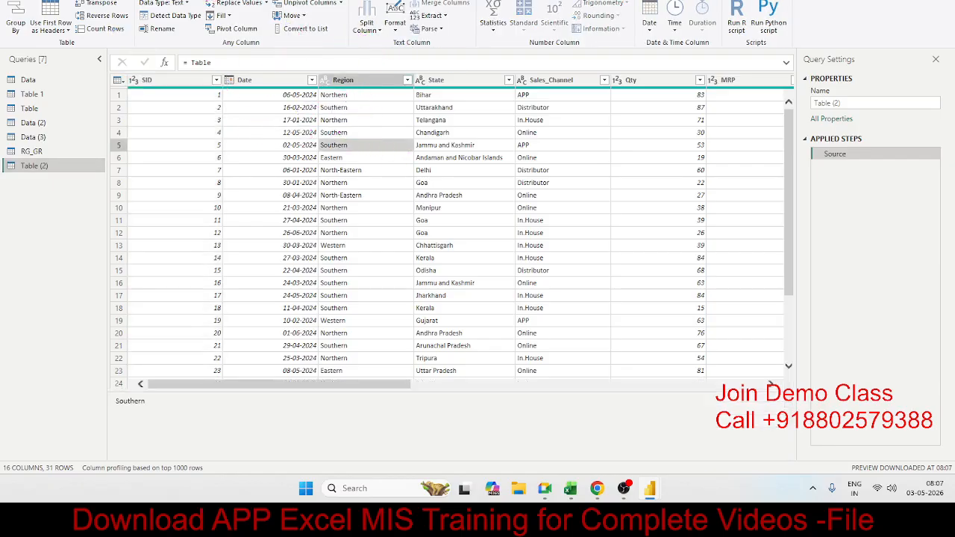
pyautogui.click(51, 0)
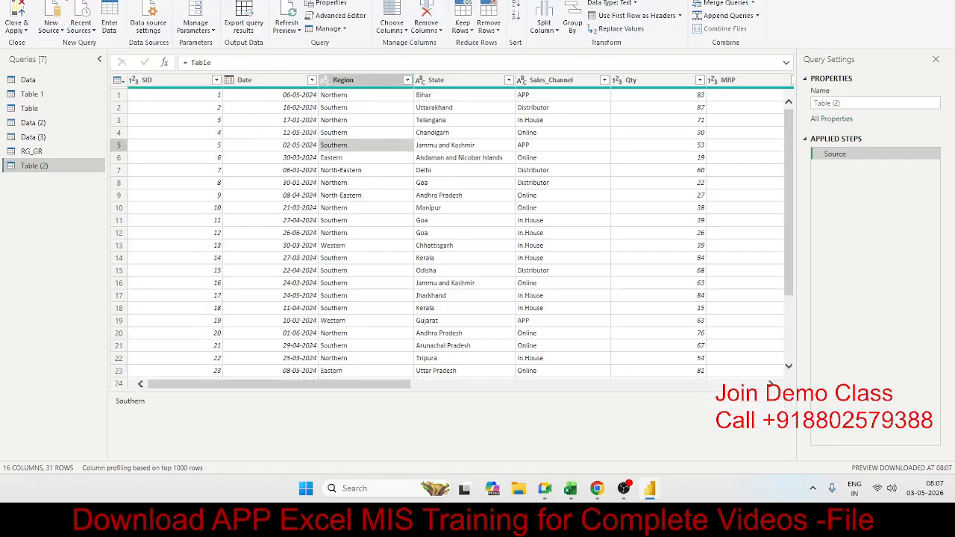
pyautogui.click(397, 22)
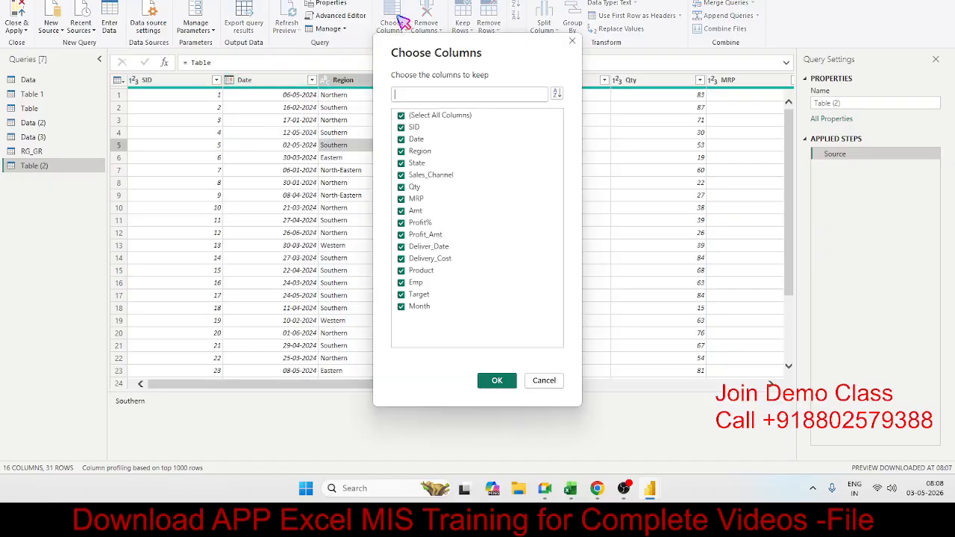
pyautogui.click(401, 116)
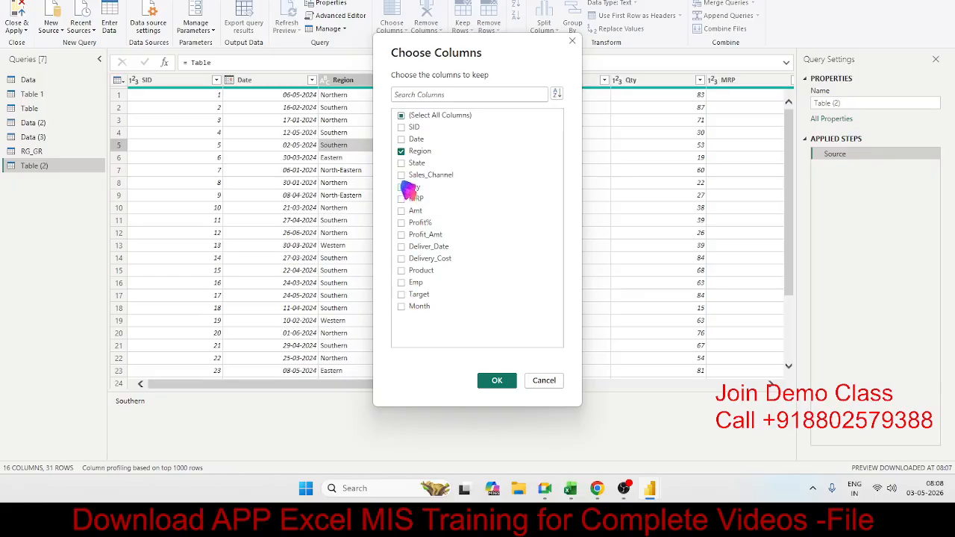
pyautogui.click(497, 381)
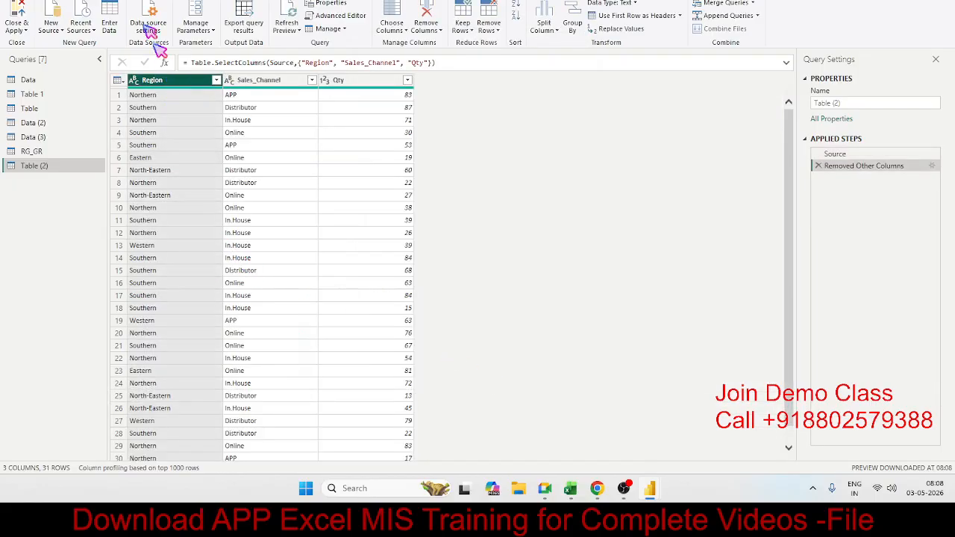
# Pivot the Region column of Table (2), with Qty as the values column and Sum as the aggregate function.
pyautogui.click(88, 3)
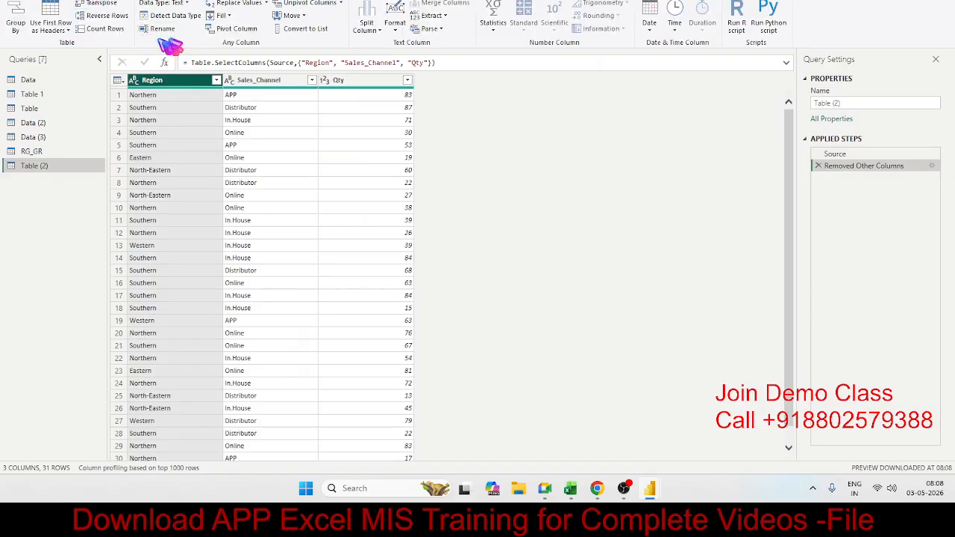
pyautogui.click(227, 29)
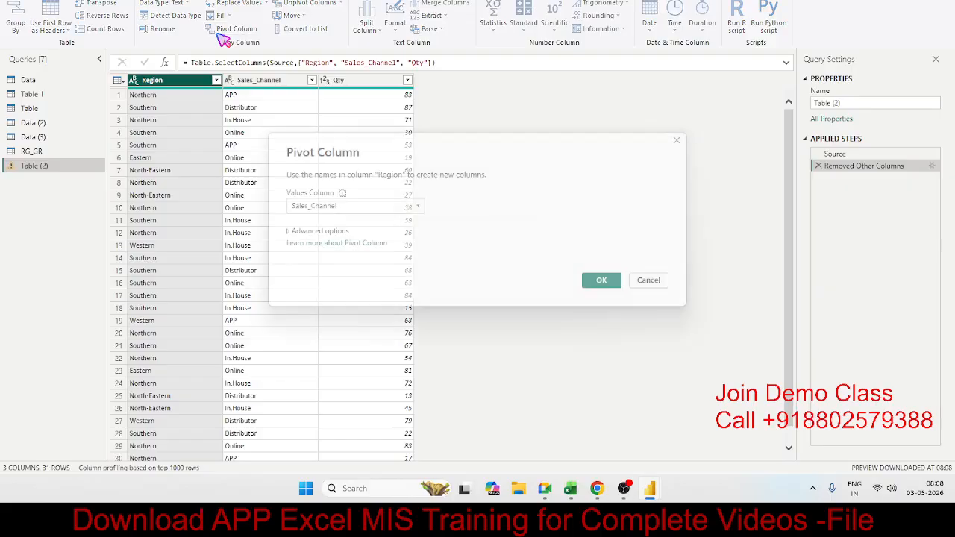
pyautogui.click(306, 207)
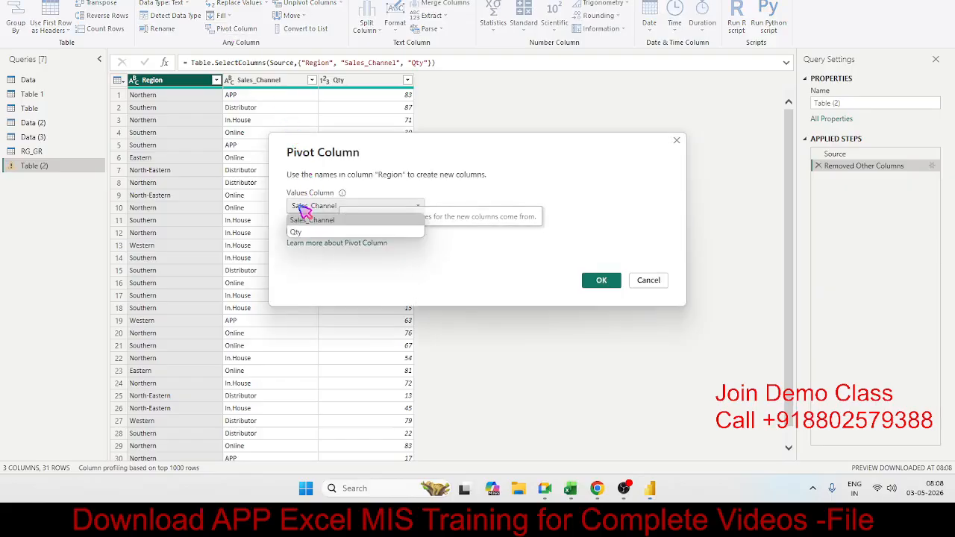
pyautogui.click(311, 232)
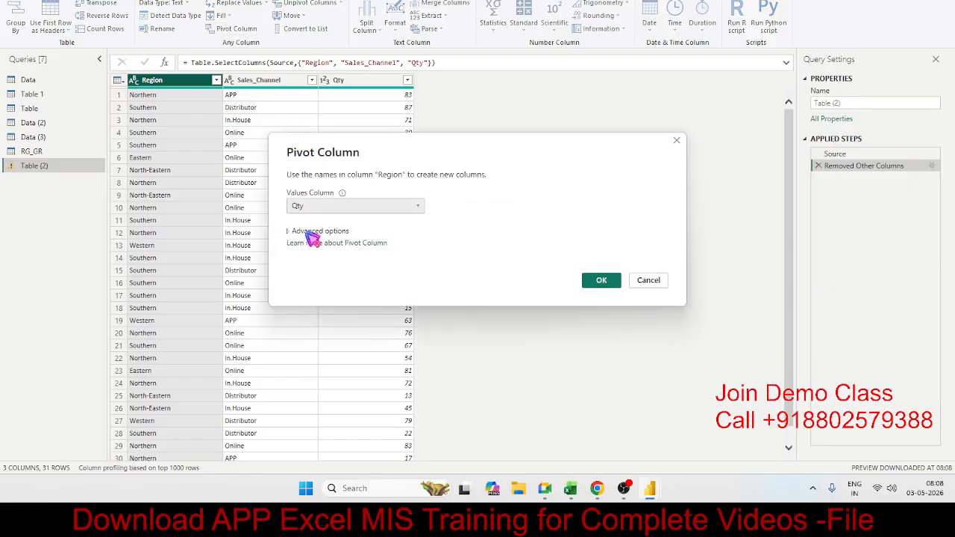
pyautogui.click(328, 231)
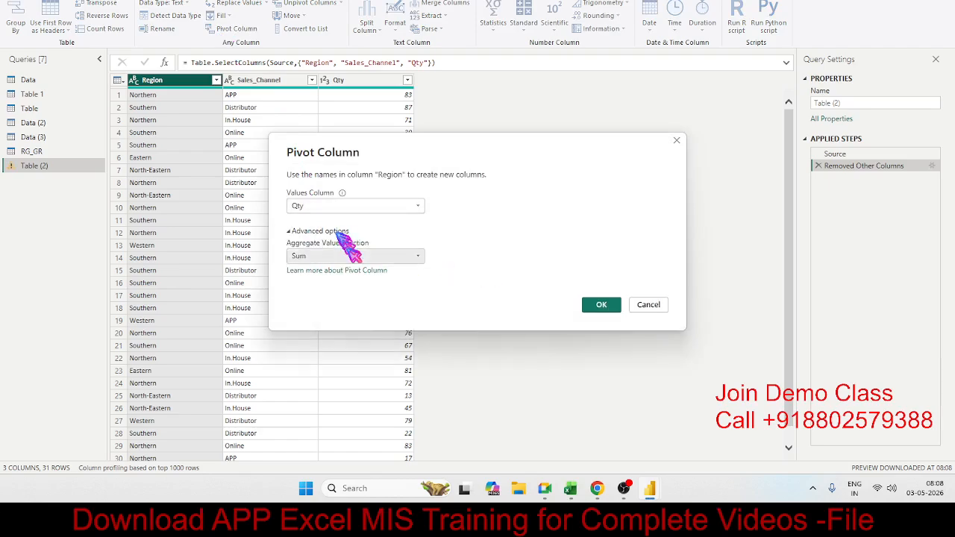
pyautogui.click(349, 257)
pyautogui.click(350, 260)
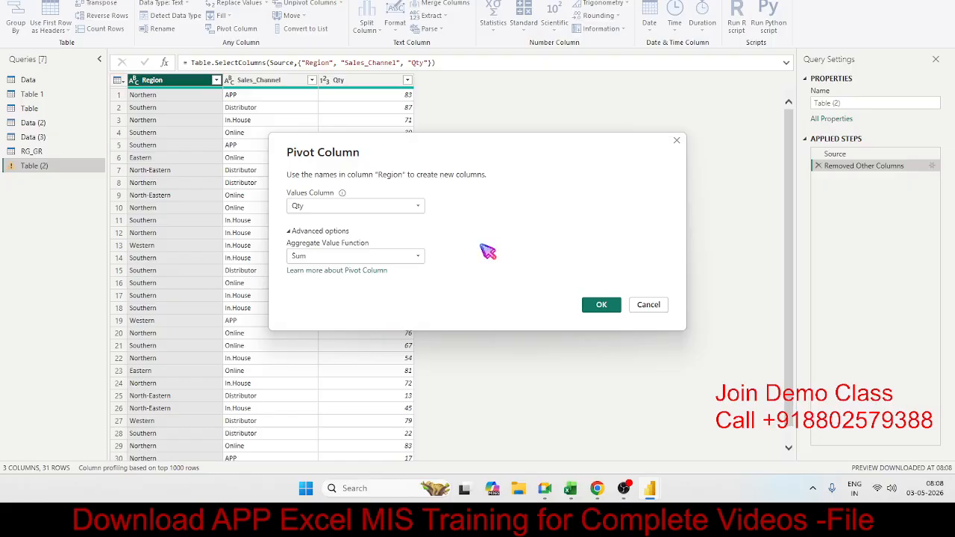
pyautogui.click(613, 307)
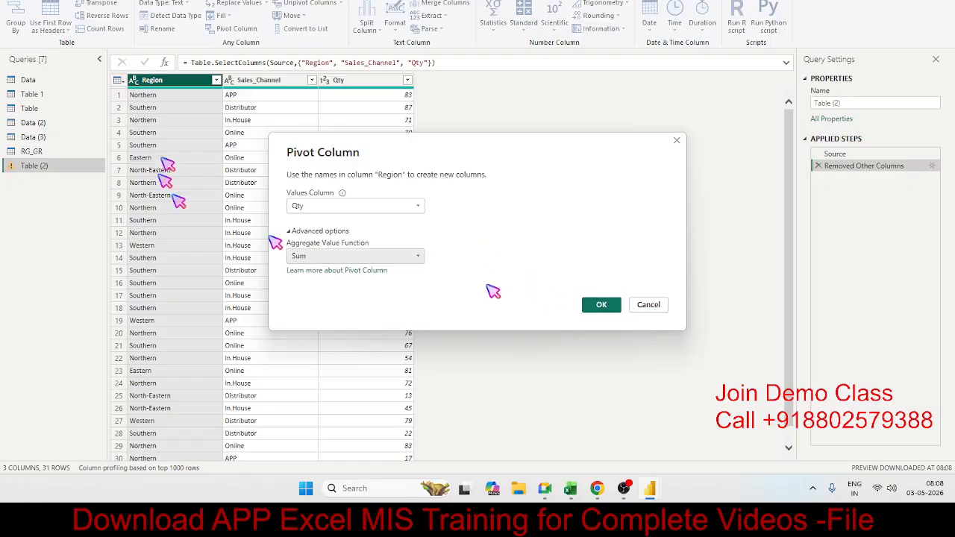
pyautogui.click(598, 309)
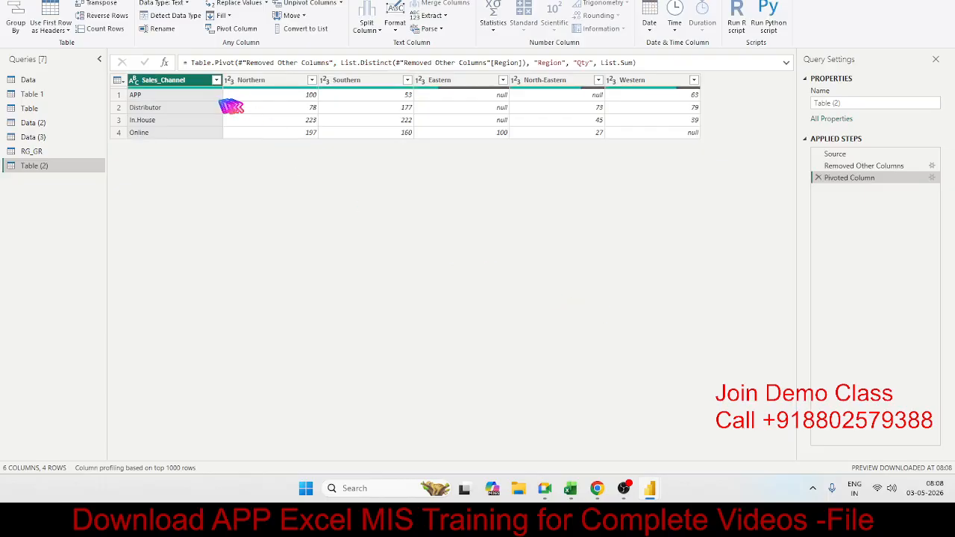
# Examine the Northern, Southern, Eastern, North-Eastern and Western columns of the pivoted table and their summed quantities.
pyautogui.moveTo(249, 81); pyautogui.dragTo(313, 84)
pyautogui.click(357, 82)
pyautogui.click(447, 84)
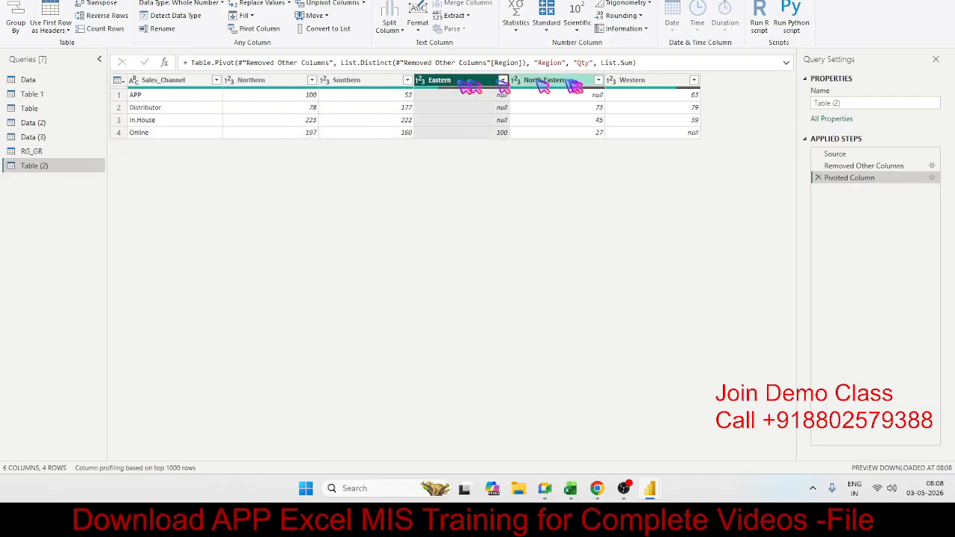
pyautogui.click(549, 83)
pyautogui.click(634, 83)
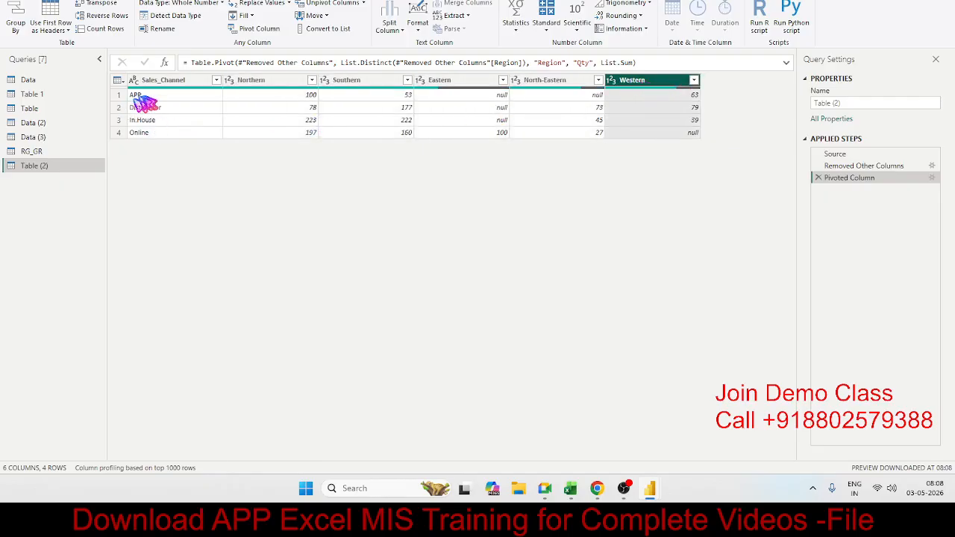
pyautogui.click(146, 120)
pyautogui.click(307, 133)
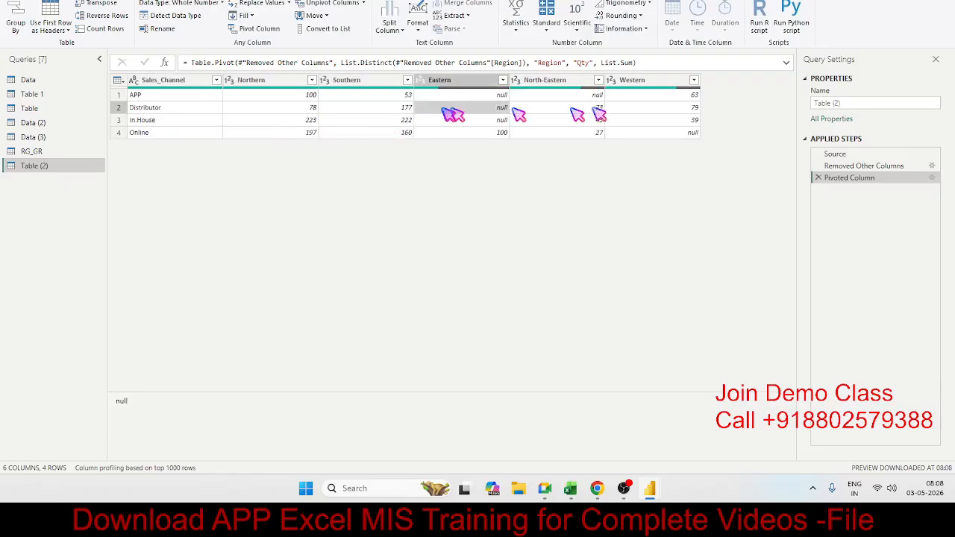
pyautogui.click(639, 122)
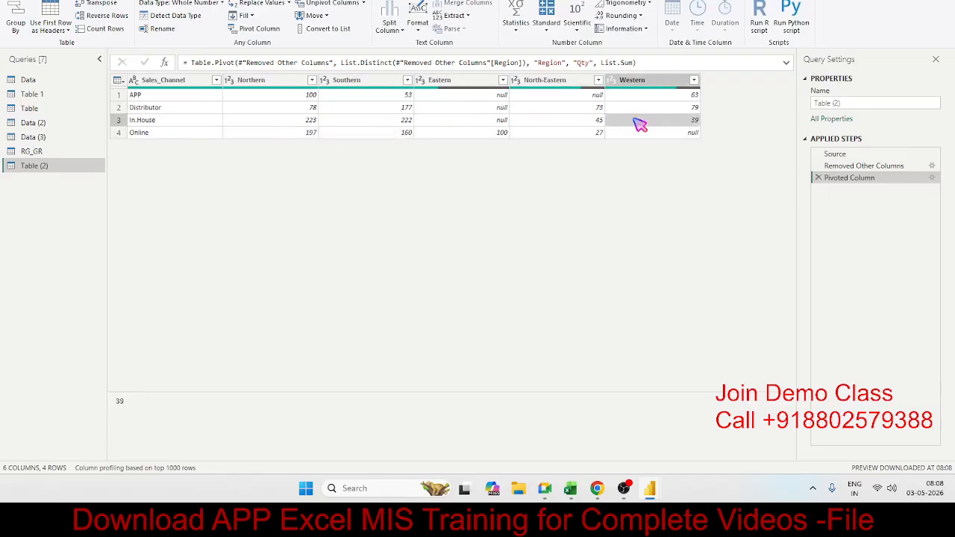
# Review the sales channel rows APP, Distributor, In.House and Online in the pivoted Table (2) query.
pyautogui.click(38, 152)
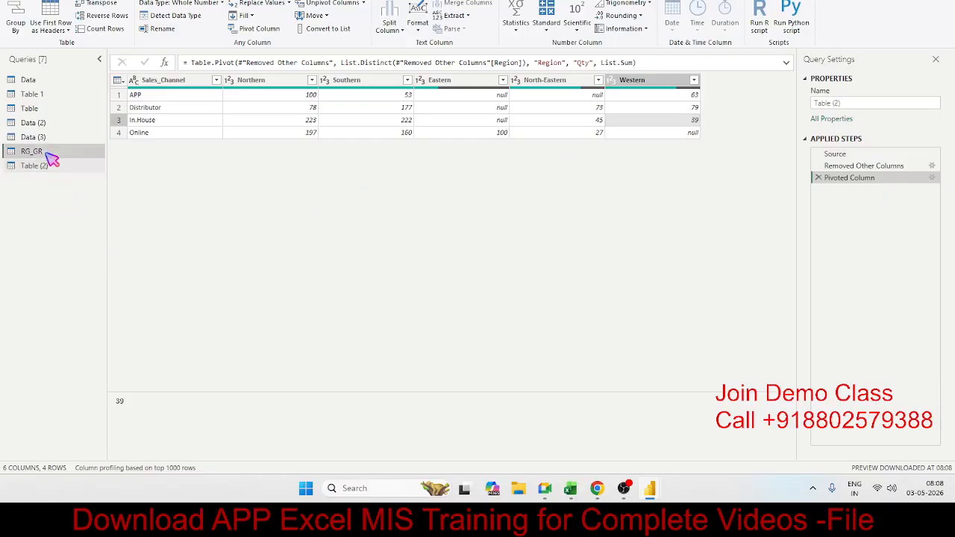
pyautogui.click(45, 167)
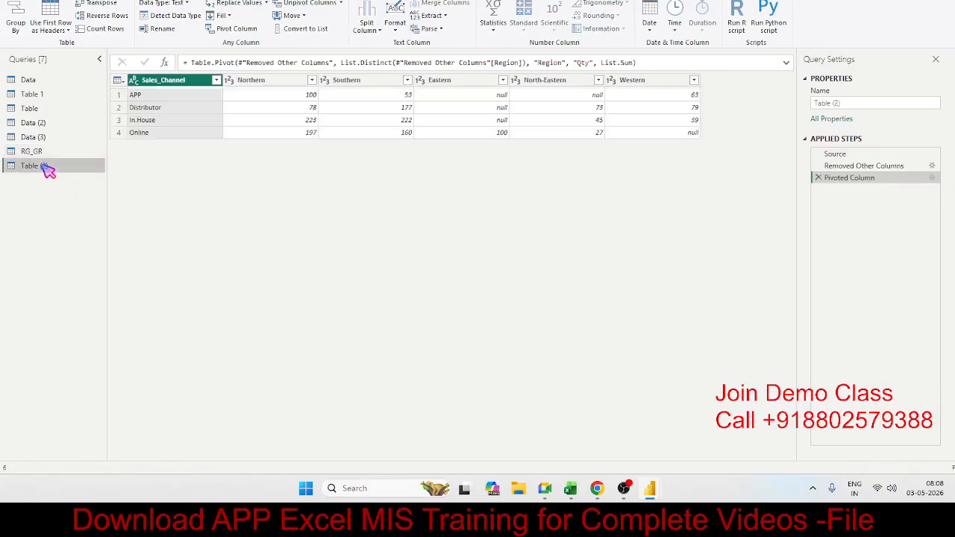
pyautogui.click(188, 107)
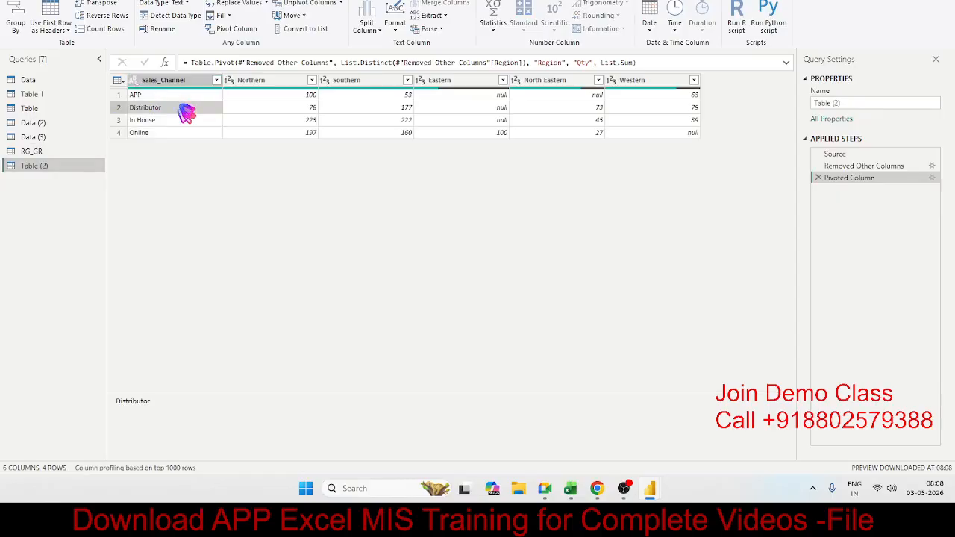
pyautogui.click(181, 120)
pyautogui.click(174, 133)
pyautogui.click(173, 121)
pyautogui.click(168, 110)
pyautogui.click(165, 97)
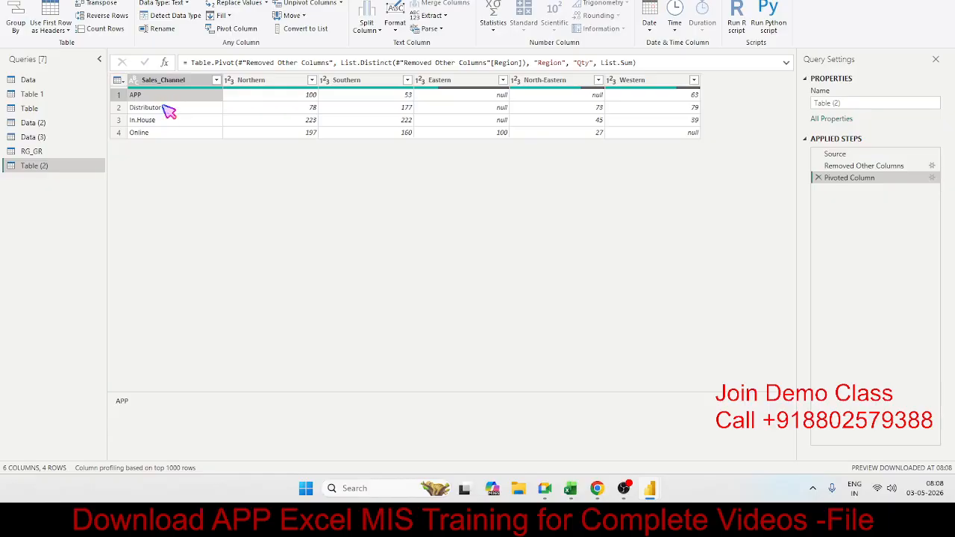
pyautogui.click(169, 109)
pyautogui.click(171, 122)
pyautogui.click(170, 134)
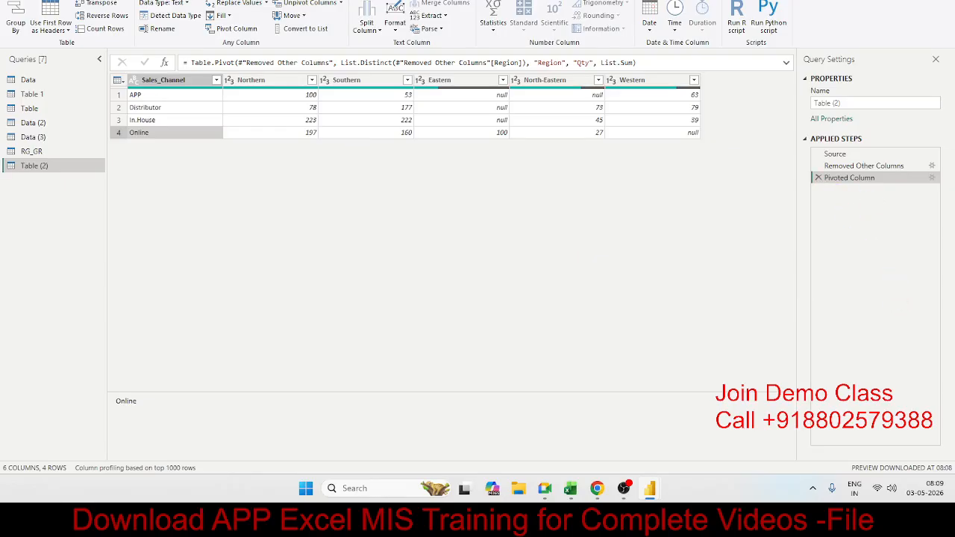
# Remove the Pivoted Column step from Table (2) and check which columns are chosen to keep, without changing them.
pyautogui.click(818, 179)
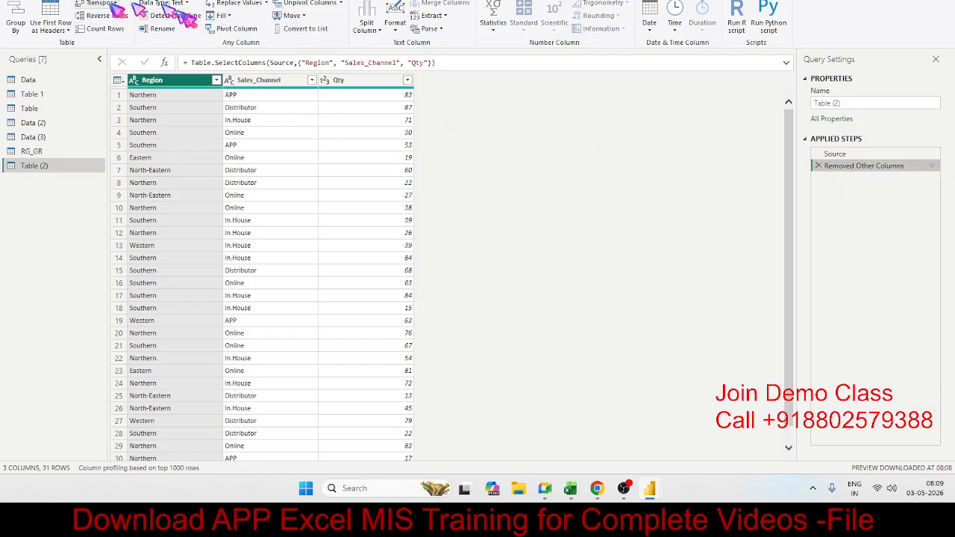
pyautogui.click(54, 1)
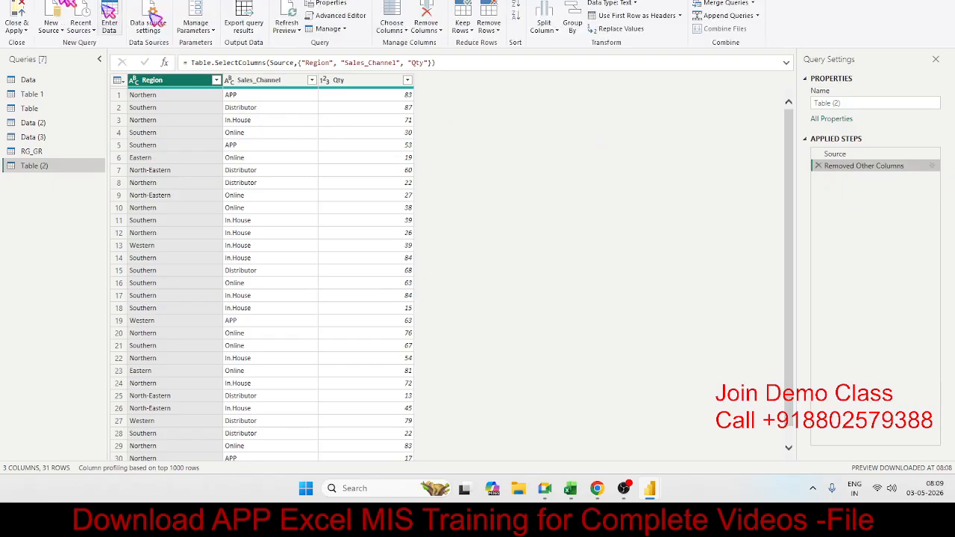
pyautogui.click(394, 18)
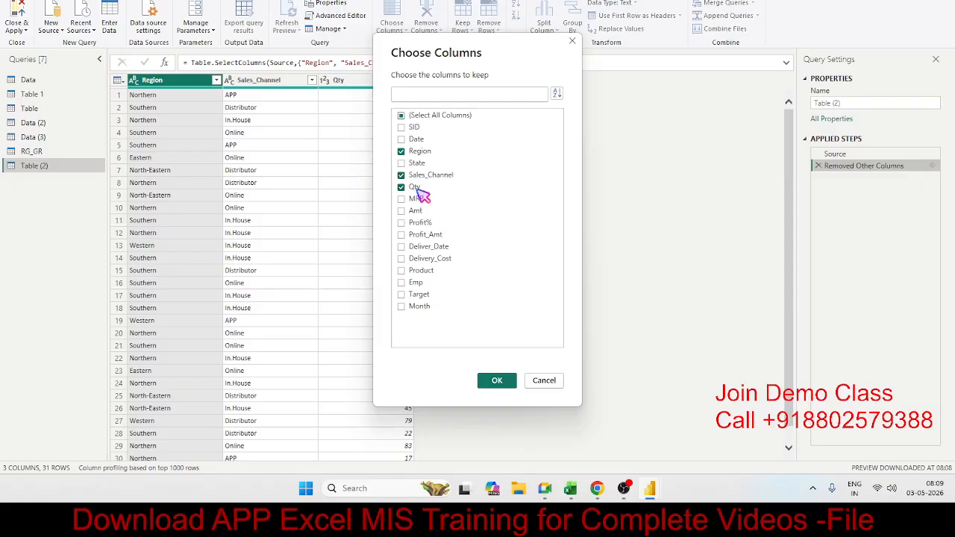
pyautogui.click(544, 381)
pyautogui.click(297, 191)
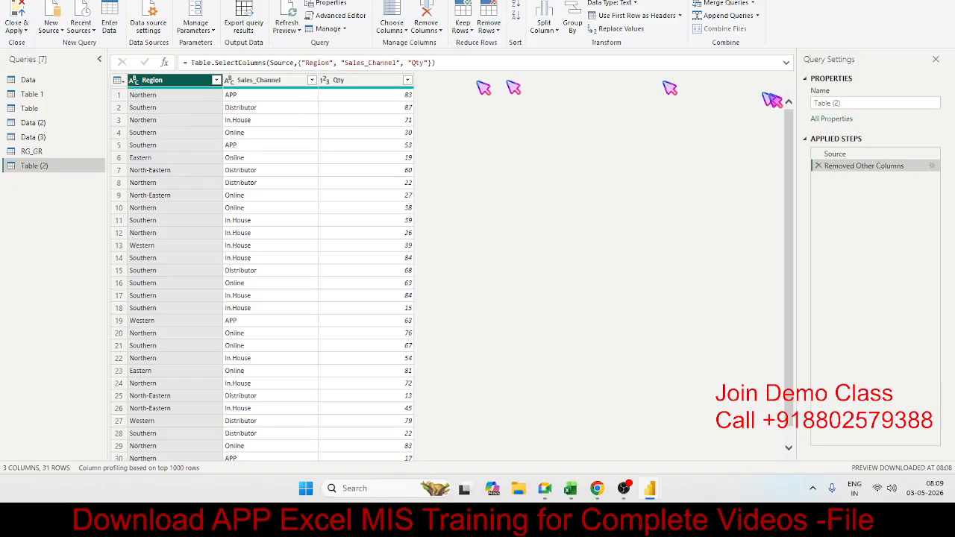
# Pivot the Region column of Table (2) again, taking values from Qty and aggregating them with Sum.
pyautogui.click(136, 79)
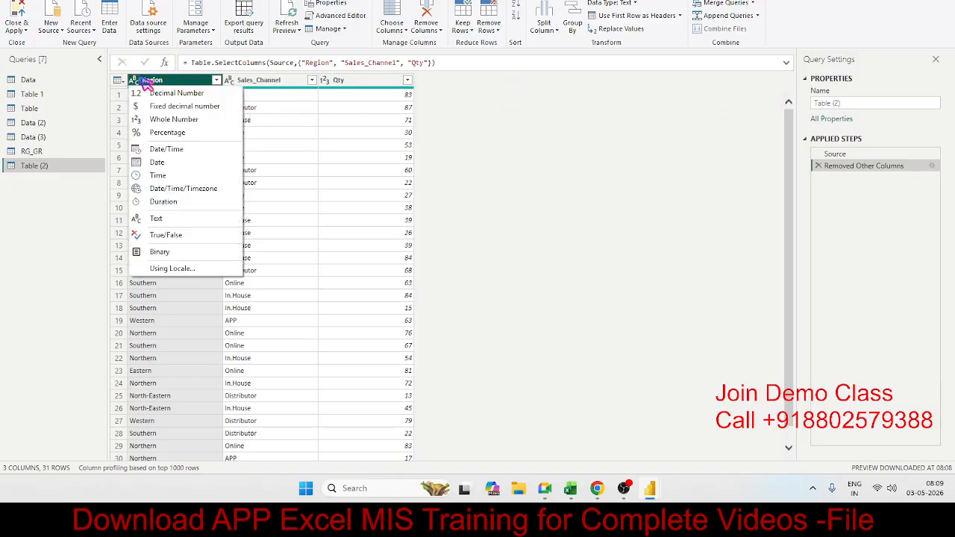
pyautogui.click(111, 2)
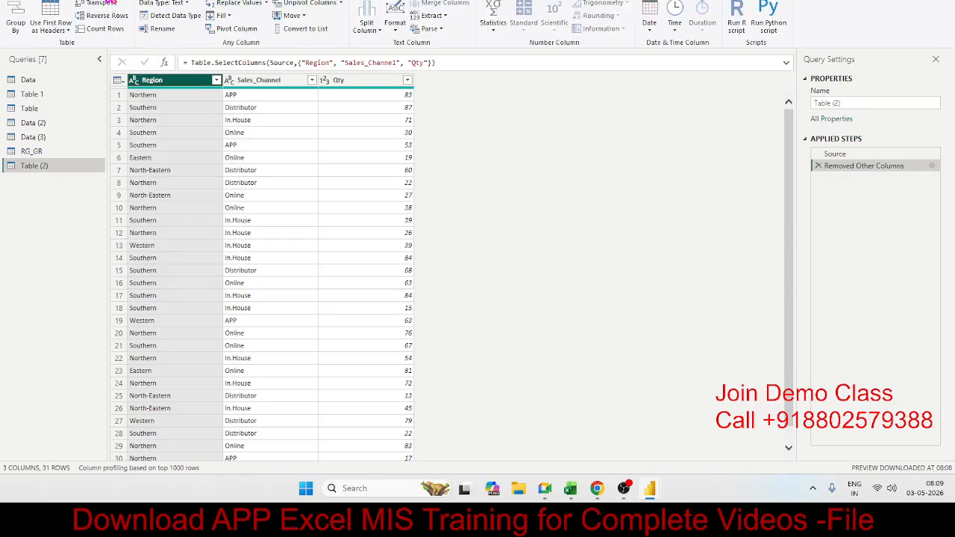
pyautogui.click(234, 30)
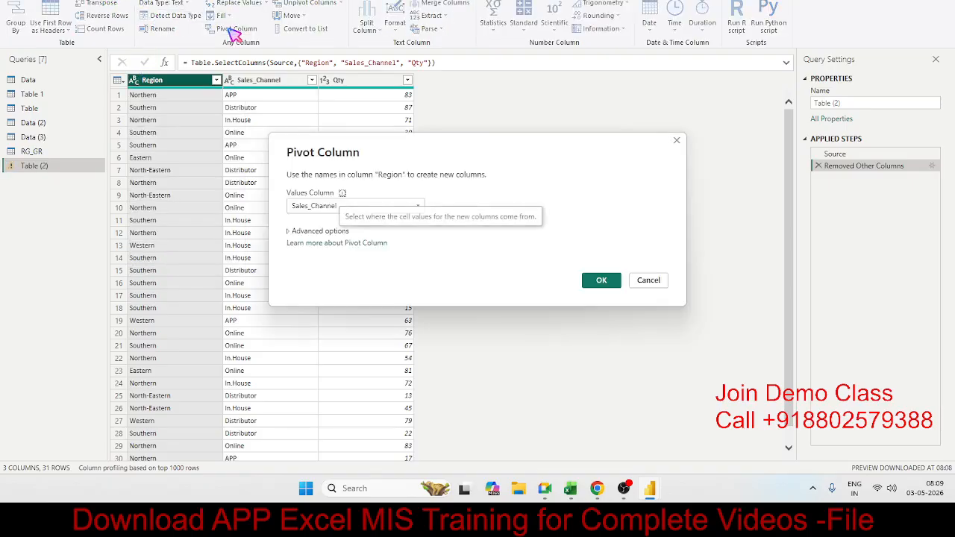
pyautogui.click(329, 233)
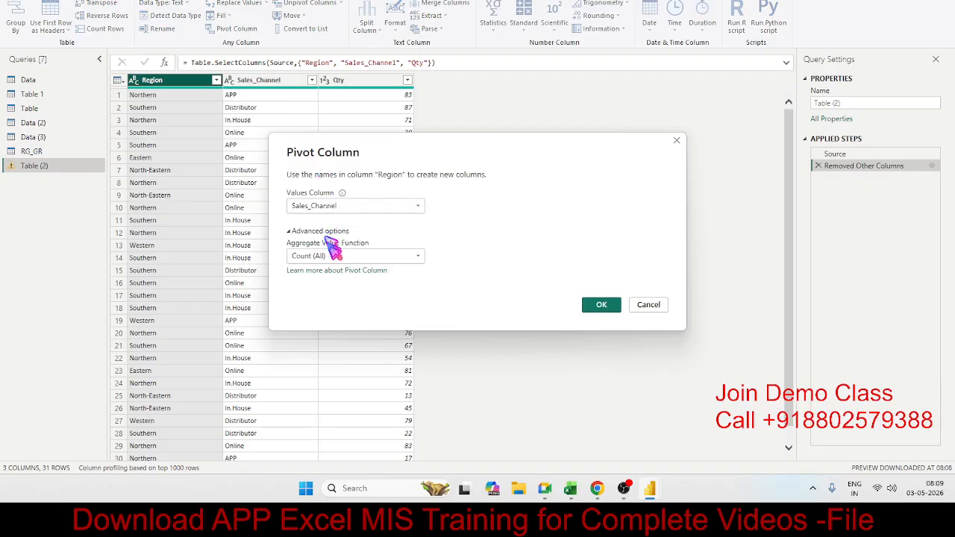
pyautogui.click(332, 206)
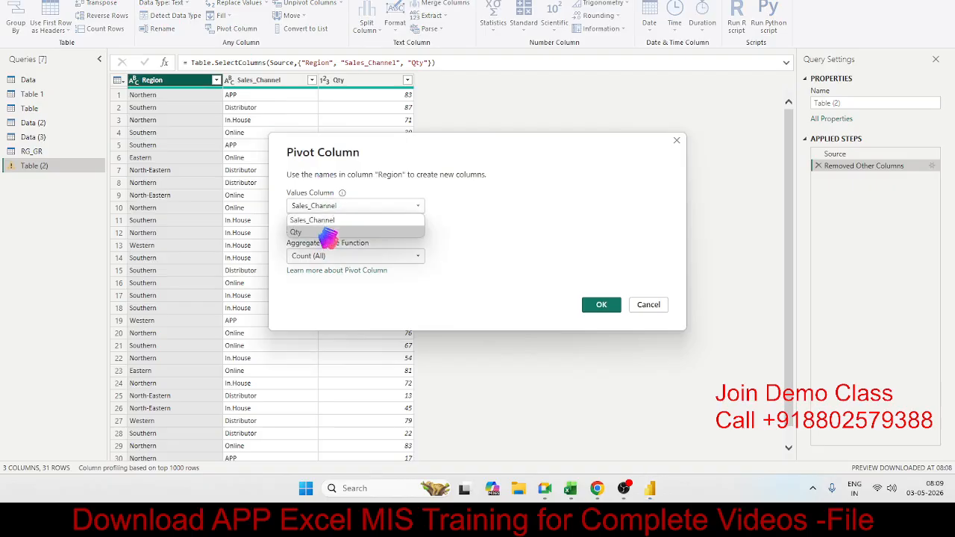
pyautogui.click(326, 232)
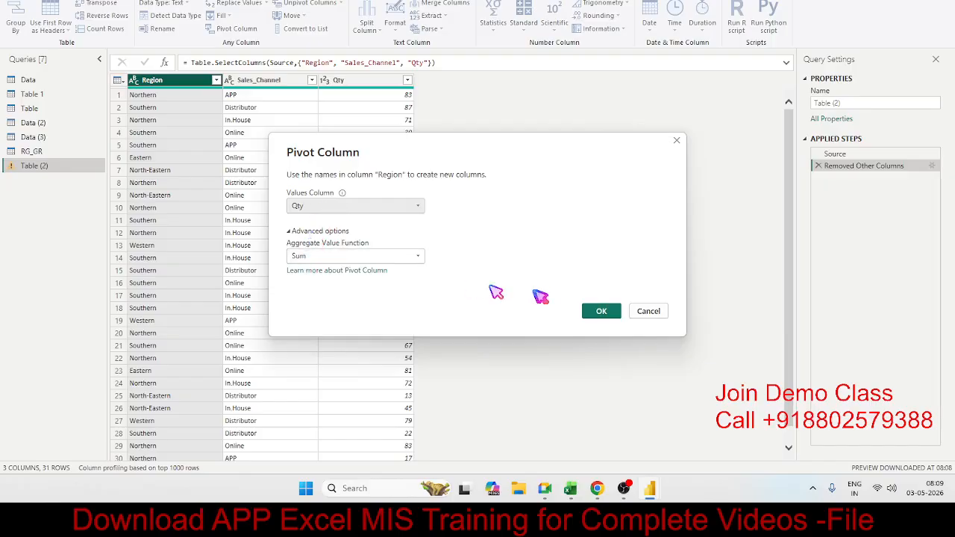
pyautogui.click(601, 312)
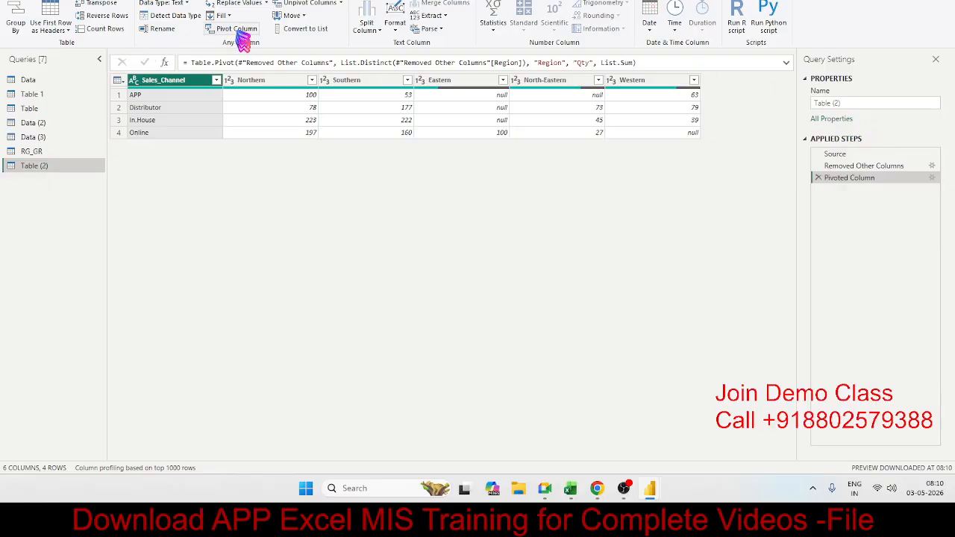
# Try moving the Sales_Channel column left and right, and put it back before the Northern column.
pyautogui.click(292, 15)
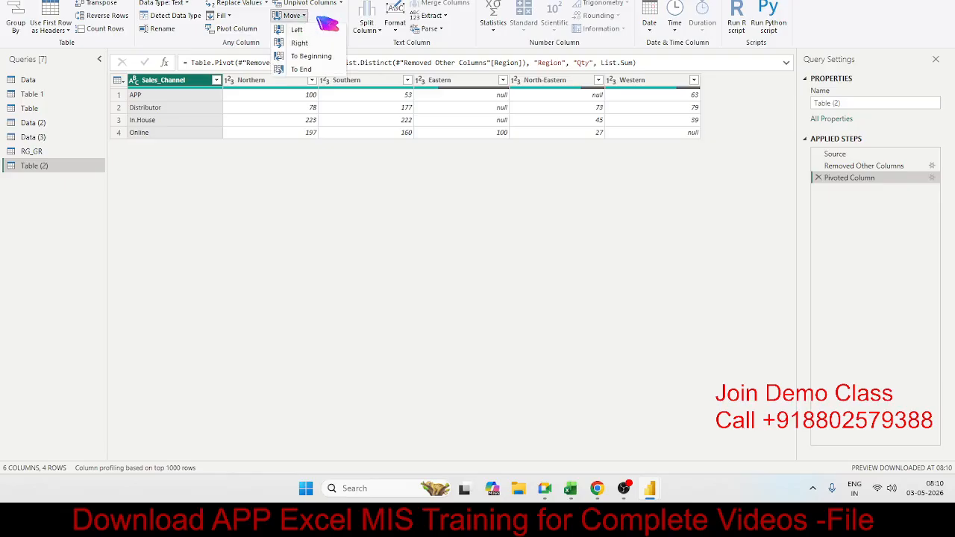
pyautogui.click(324, 32)
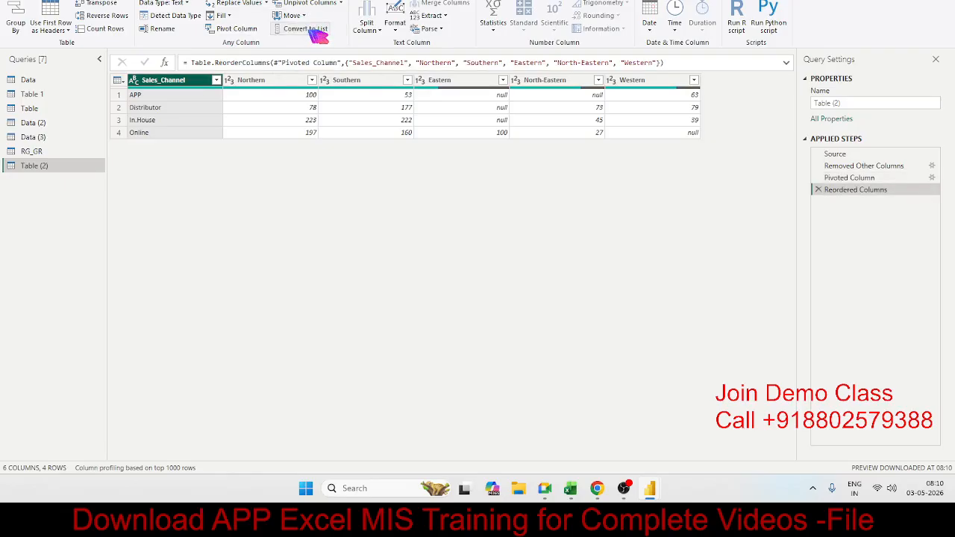
pyautogui.click(291, 14)
pyautogui.click(298, 41)
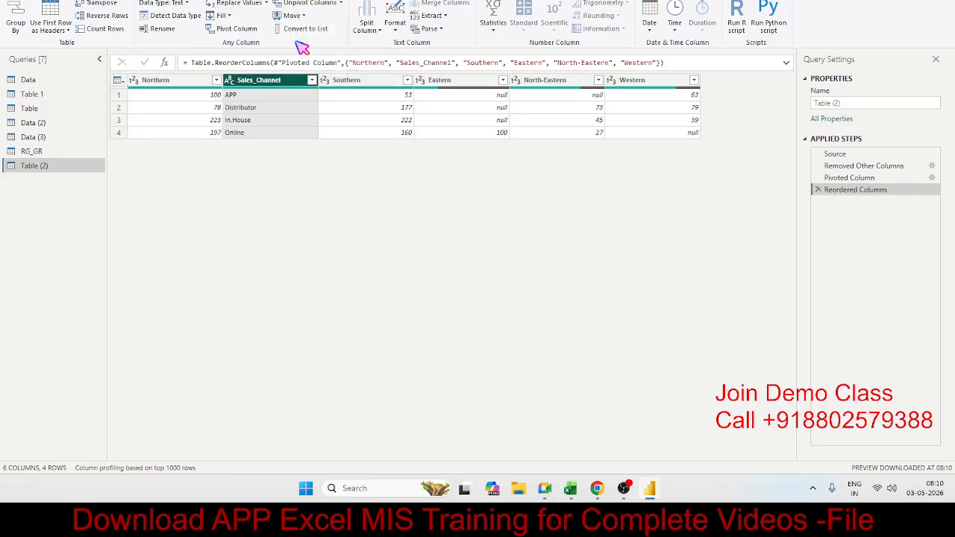
pyautogui.moveTo(241, 84); pyautogui.dragTo(202, 86)
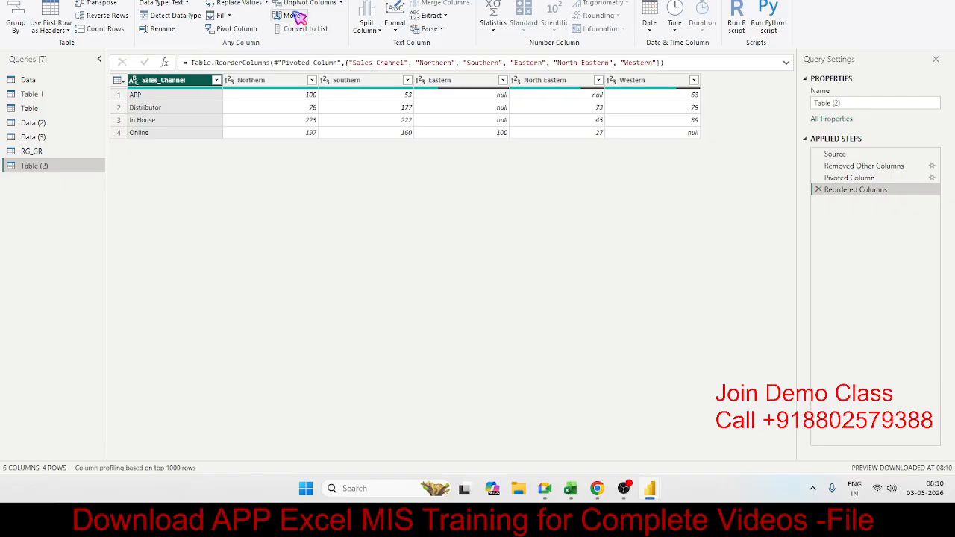
pyautogui.click(278, 82)
pyautogui.click(188, 95)
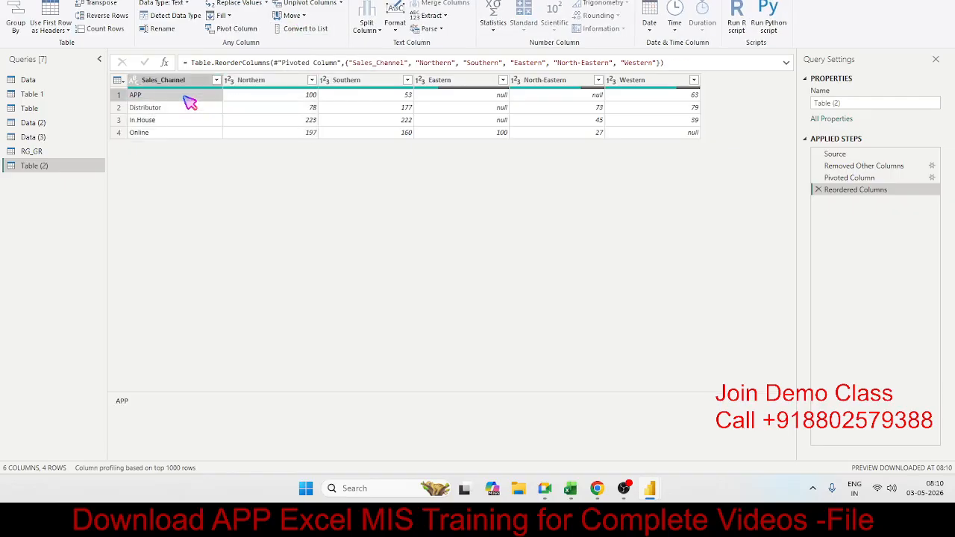
# Convert the Region column of the Table query to a list and look through its items.
pyautogui.click(43, 109)
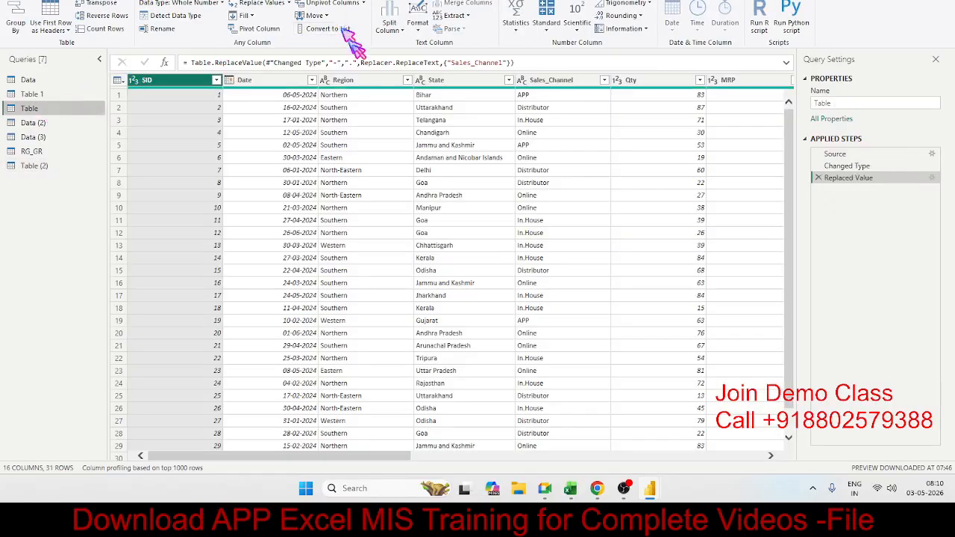
pyautogui.click(373, 105)
pyautogui.click(377, 82)
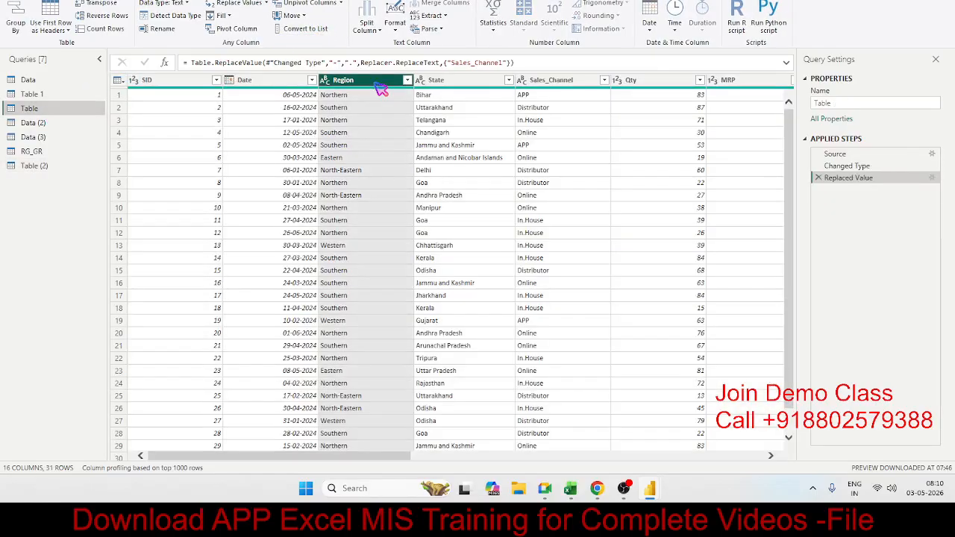
pyautogui.click(301, 30)
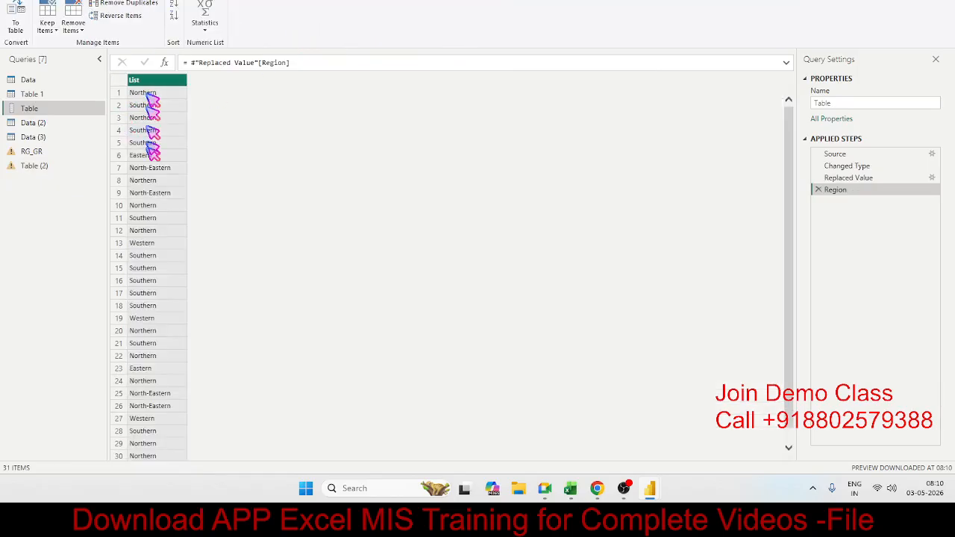
pyautogui.scroll(-1, 155, 216)
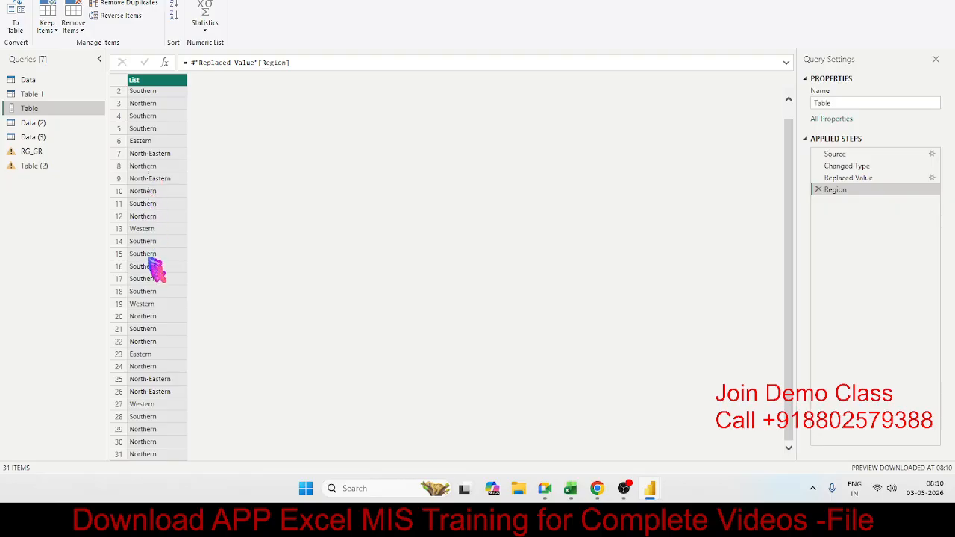
pyautogui.scroll(1, 155, 254)
pyautogui.scroll(-1, 154, 245)
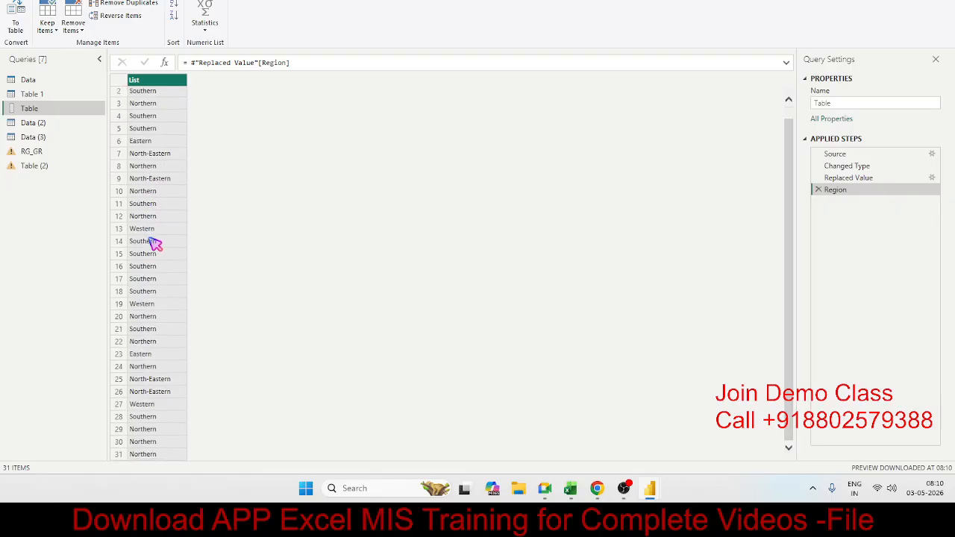
pyautogui.scroll(1, 155, 238)
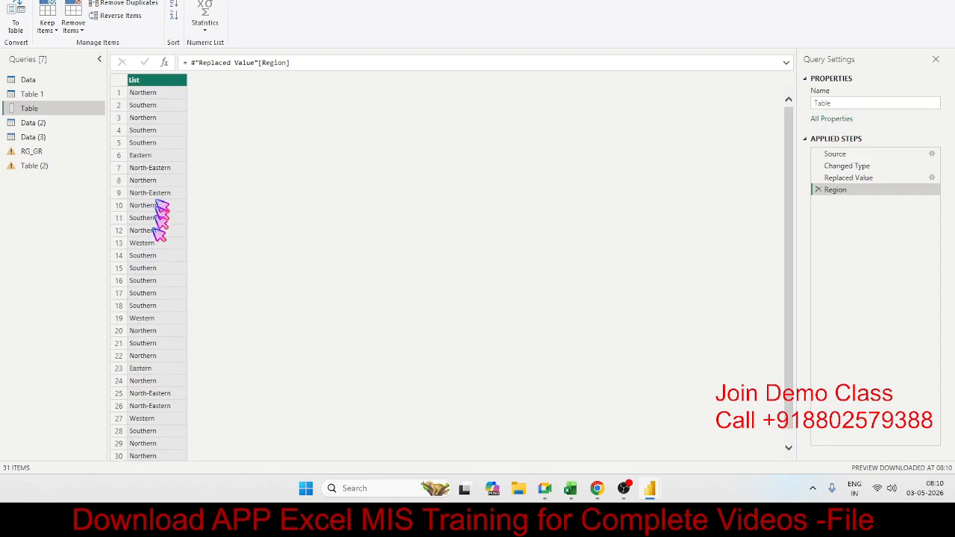
# Remove the duplicate items from the Region list.
pyautogui.click(77, 30)
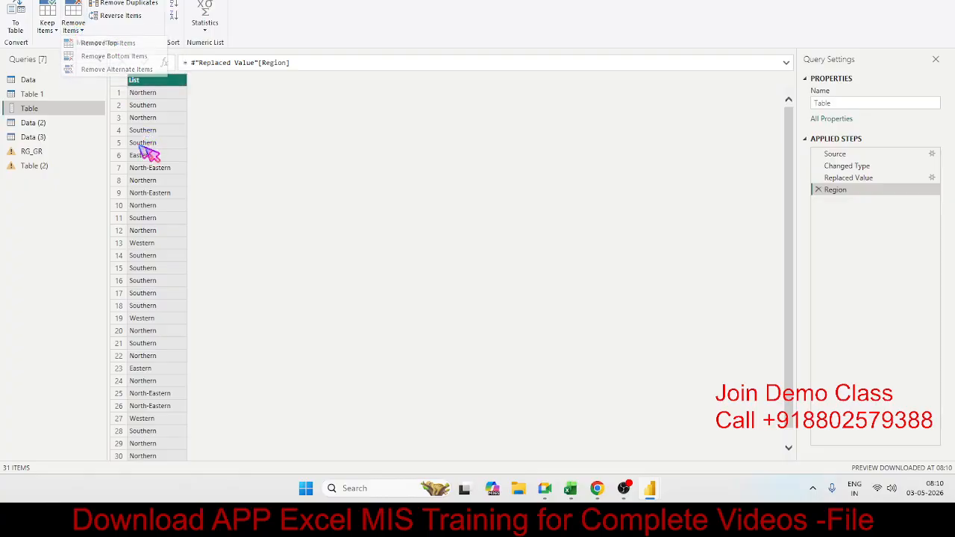
pyautogui.click(76, 32)
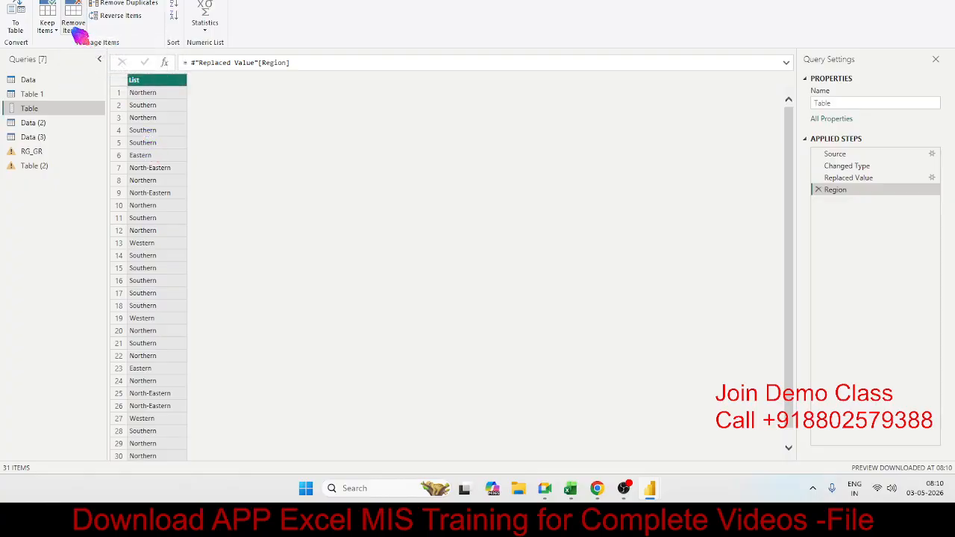
pyautogui.click(105, 4)
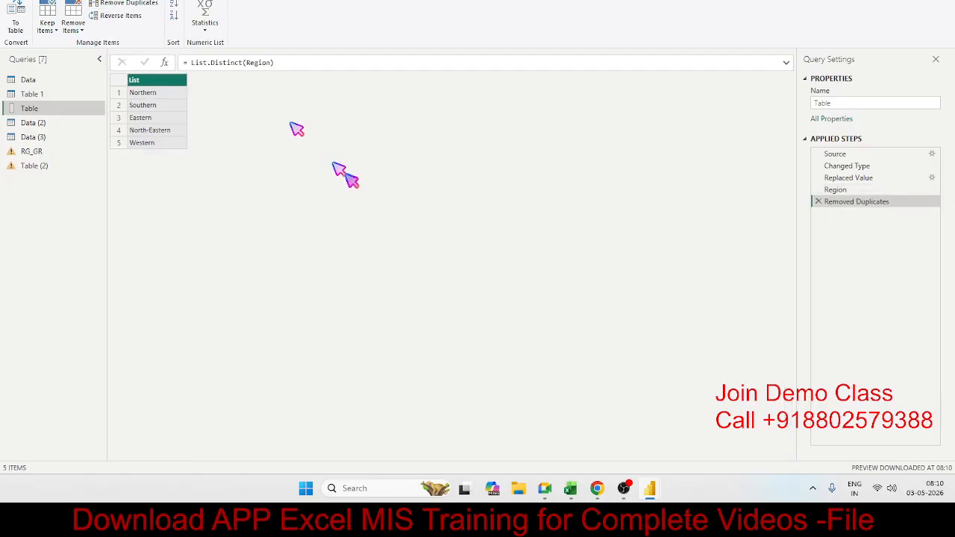
pyautogui.click(150, 106)
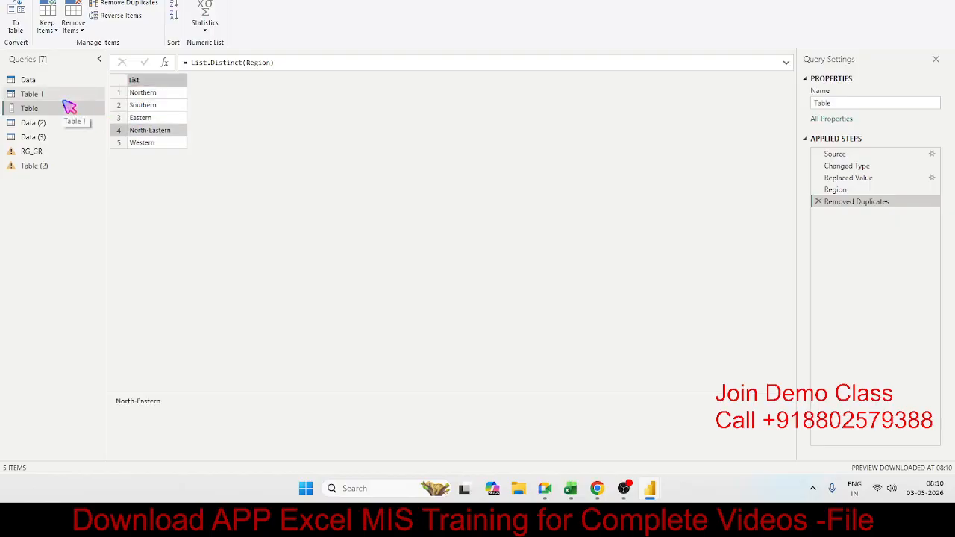
# Delete the Removed Duplicates and Region steps from the Table query.
pyautogui.click(817, 201)
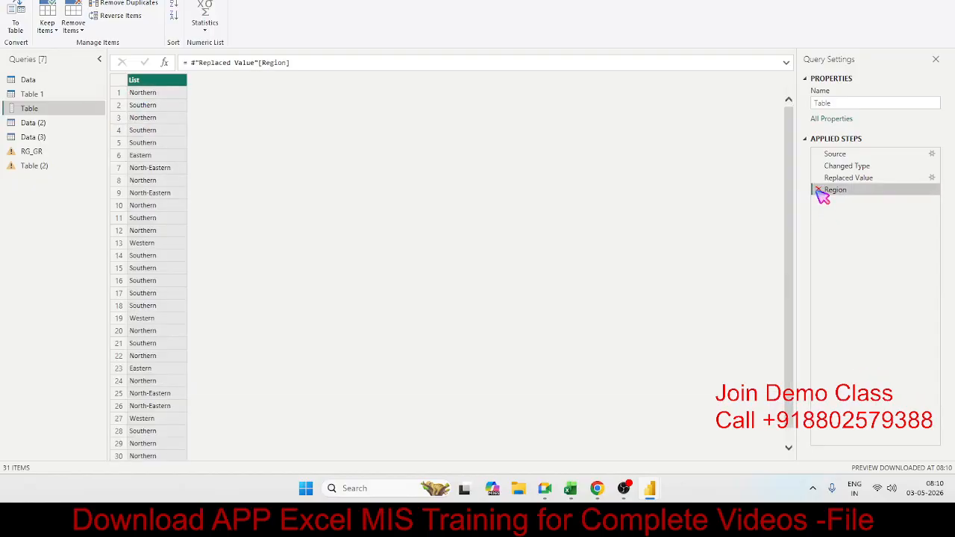
pyautogui.click(819, 190)
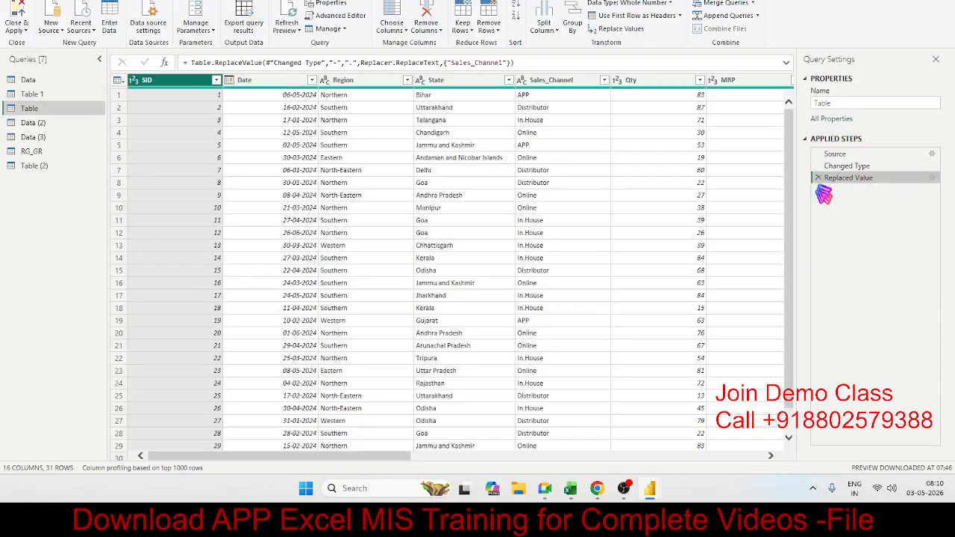
pyautogui.click(96, 0)
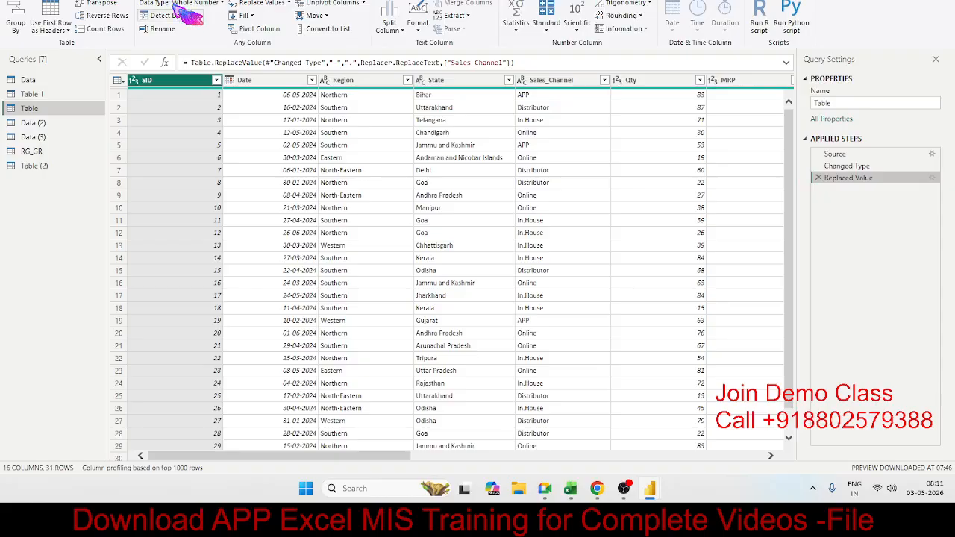
pyautogui.click(346, 159)
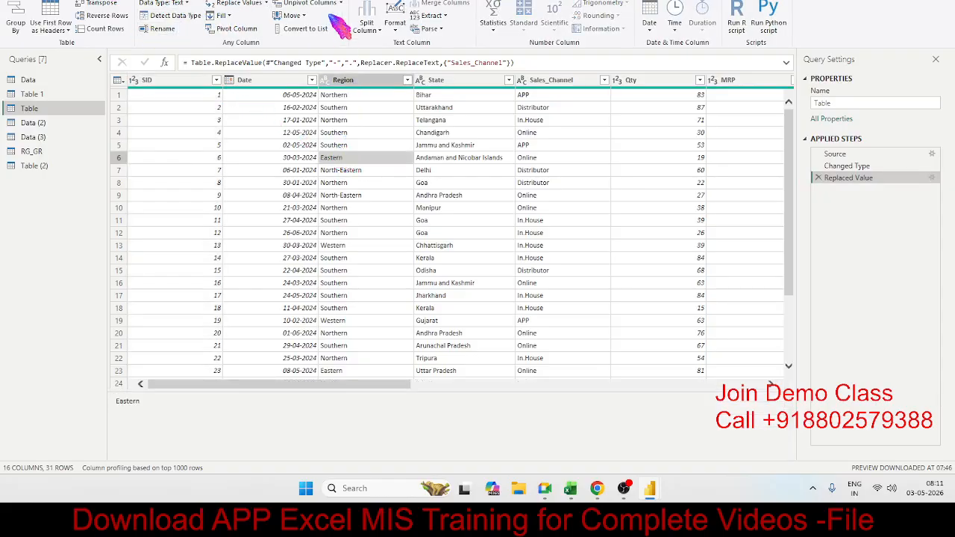
pyautogui.click(279, 122)
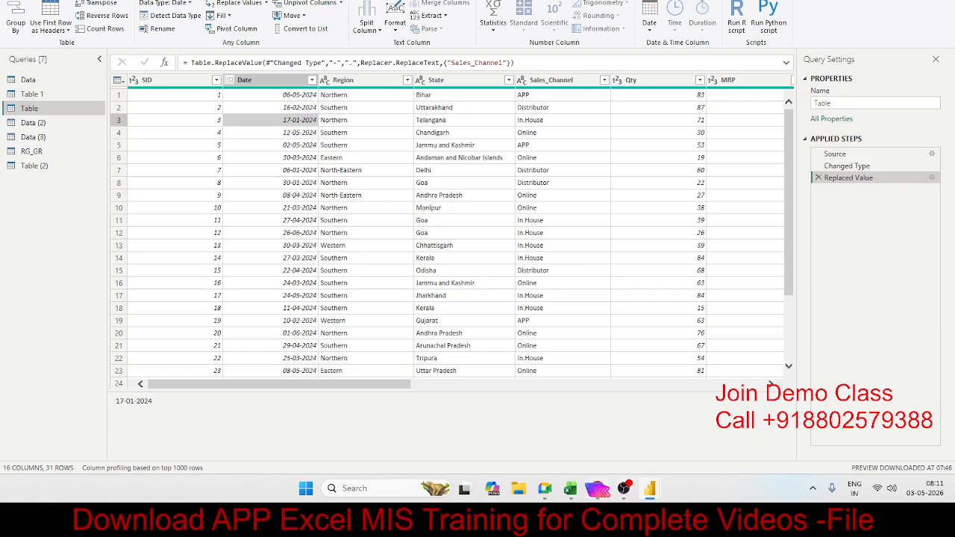
pyautogui.moveTo(543, 490)
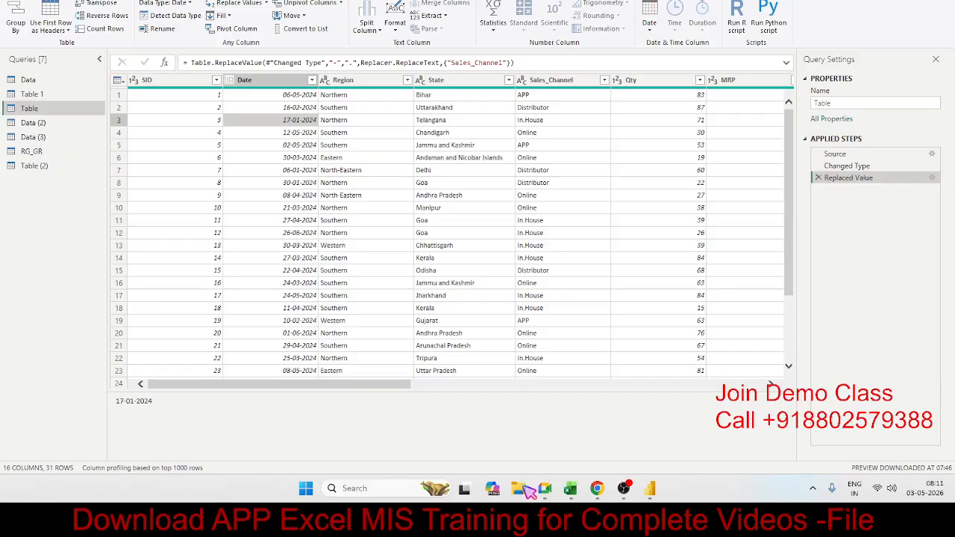
pyautogui.click(359, 182)
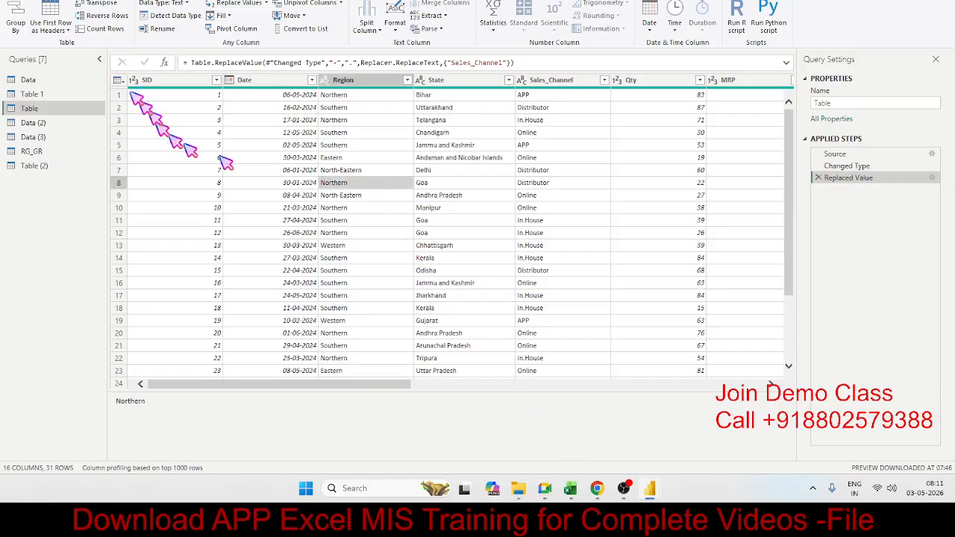
# Add a new Excel workbook source, finding and opening the UNP file on New Volume (E:).
pyautogui.click(72, 2)
pyautogui.click(61, 30)
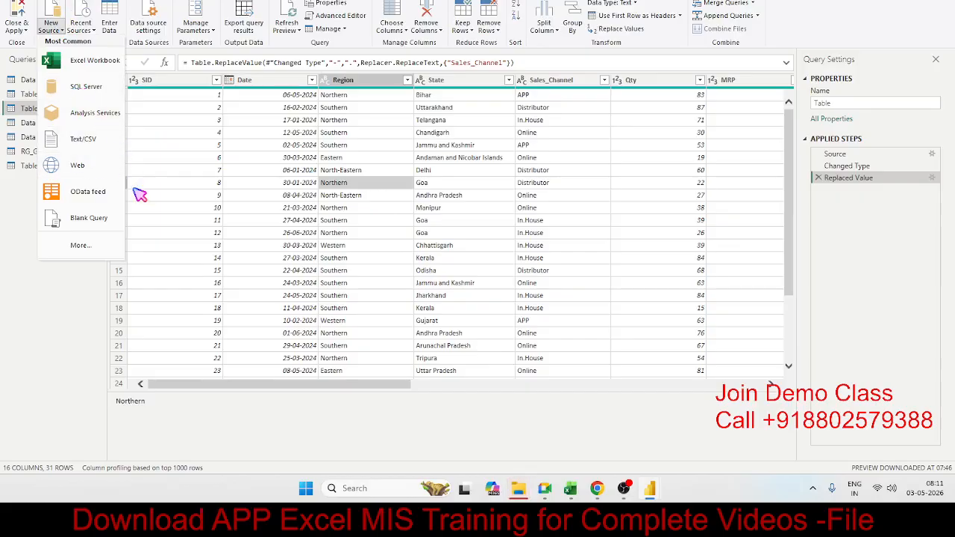
pyautogui.click(99, 67)
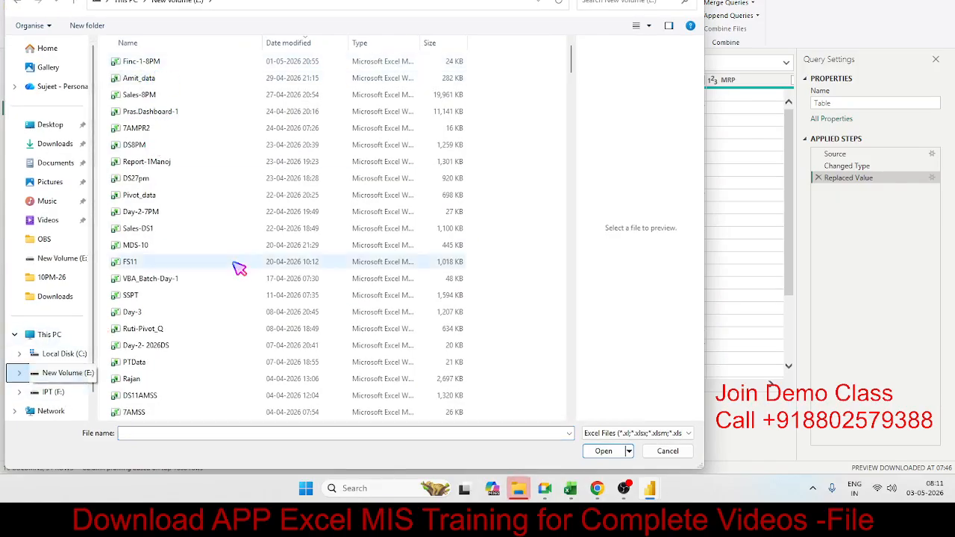
pyautogui.click(587, 4)
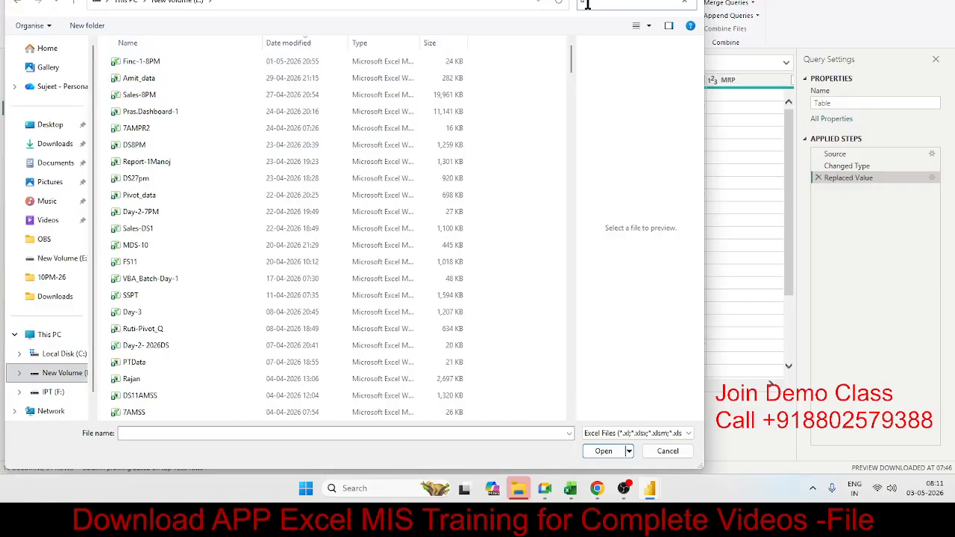
pyautogui.write('un')
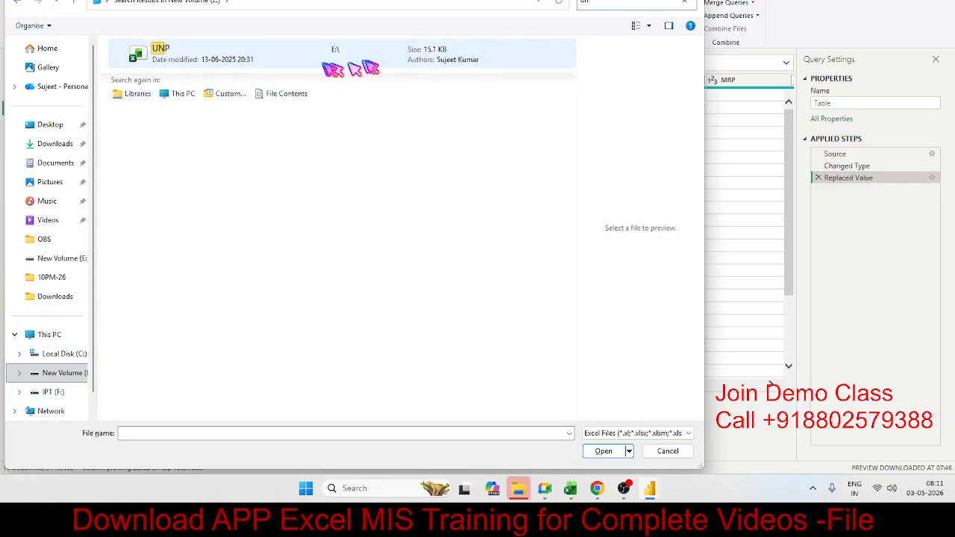
pyautogui.click(328, 69)
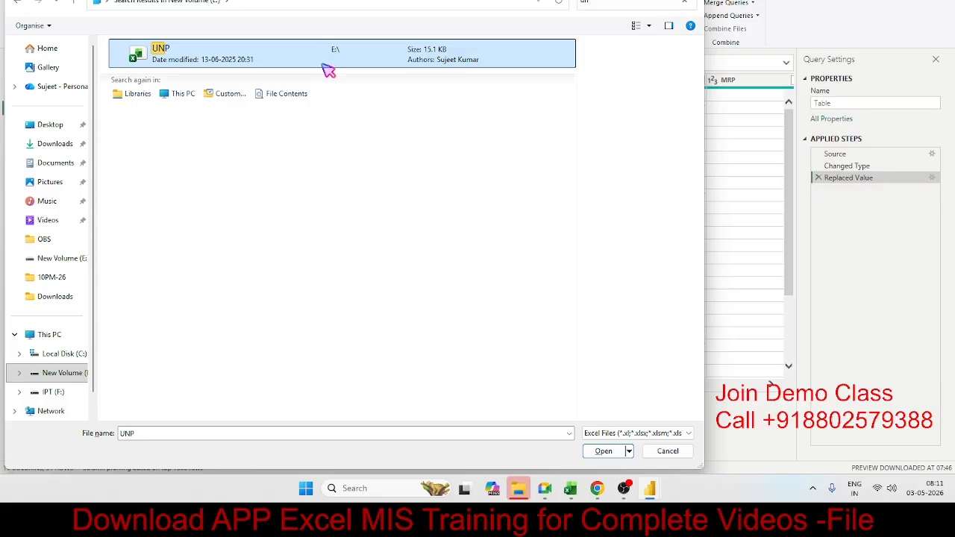
pyautogui.click(603, 451)
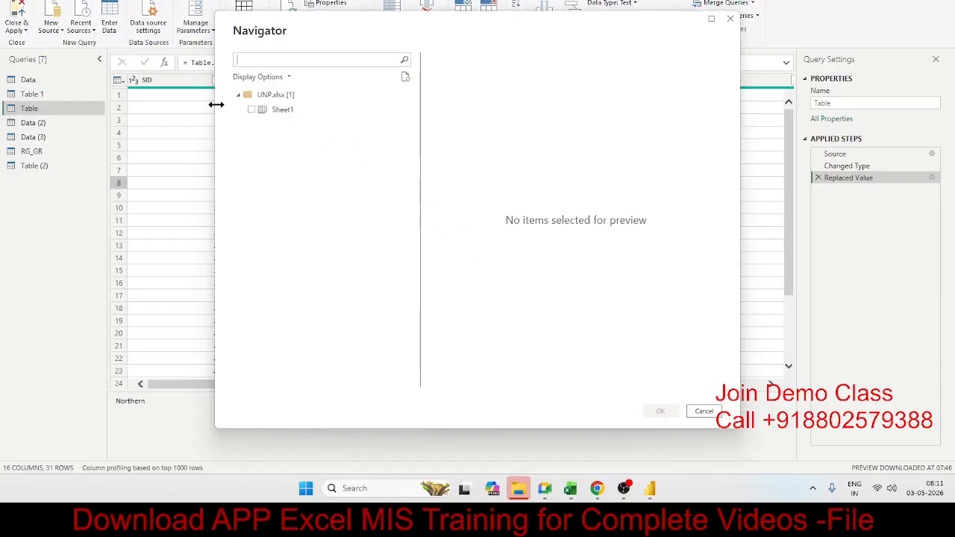
# Preview Sheet1 of the UNP workbook and load it as a new query.
pyautogui.click(252, 113)
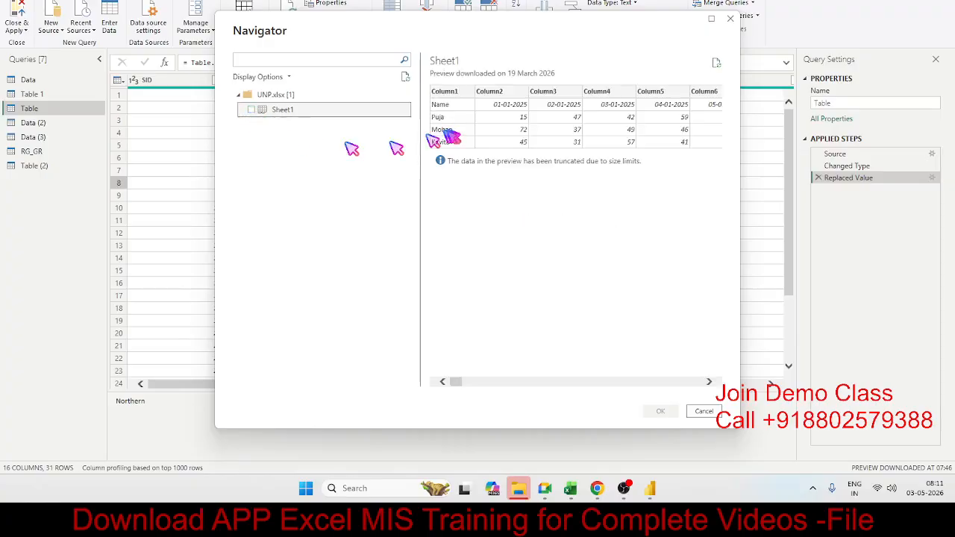
pyautogui.click(252, 109)
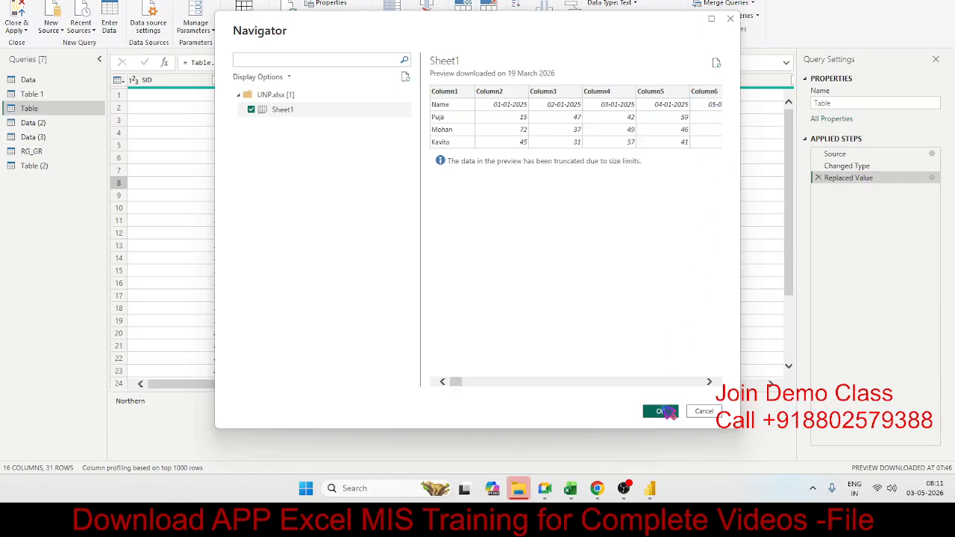
pyautogui.click(668, 412)
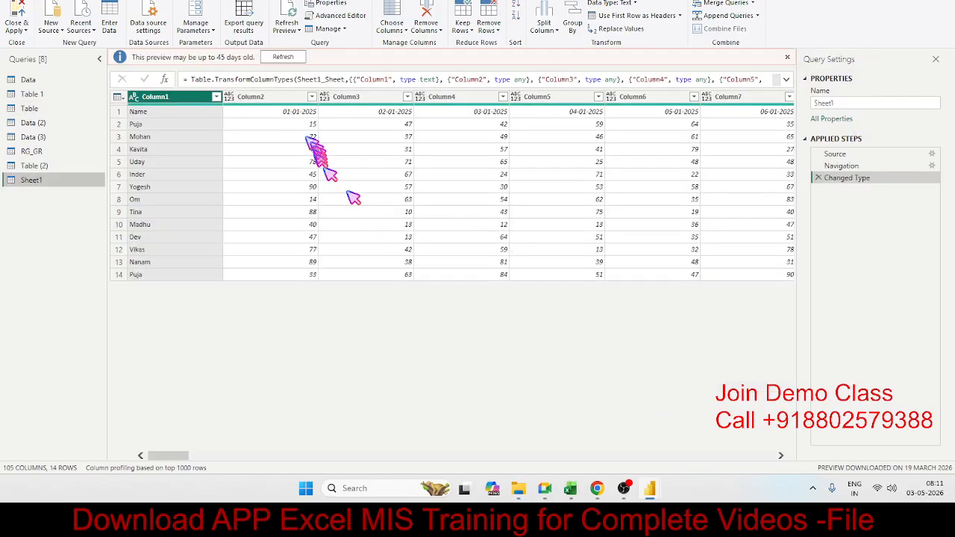
# Promote the first row of the Sheet1 query to headers and look over its date columns.
pyautogui.click(605, 16)
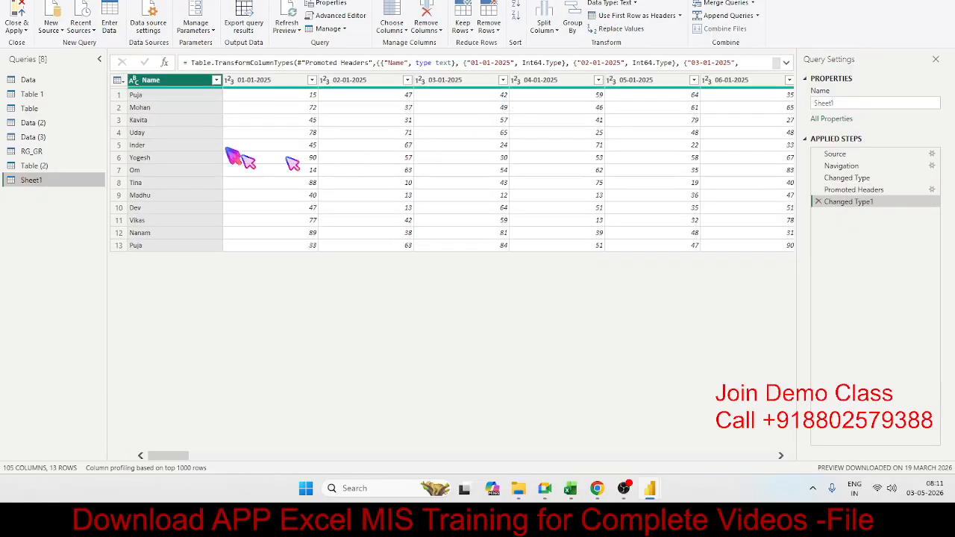
pyautogui.click(250, 145)
pyautogui.click(342, 85)
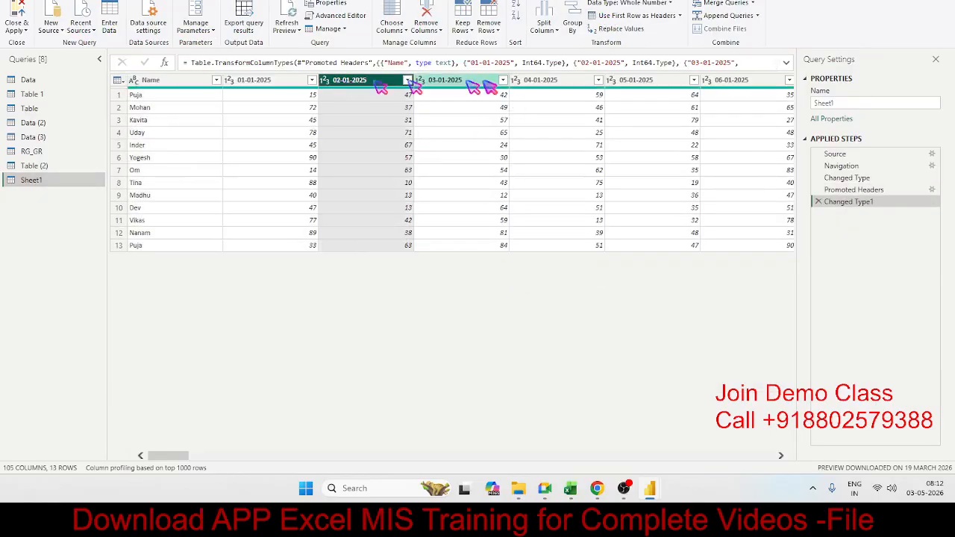
pyautogui.click(489, 86)
pyautogui.click(552, 86)
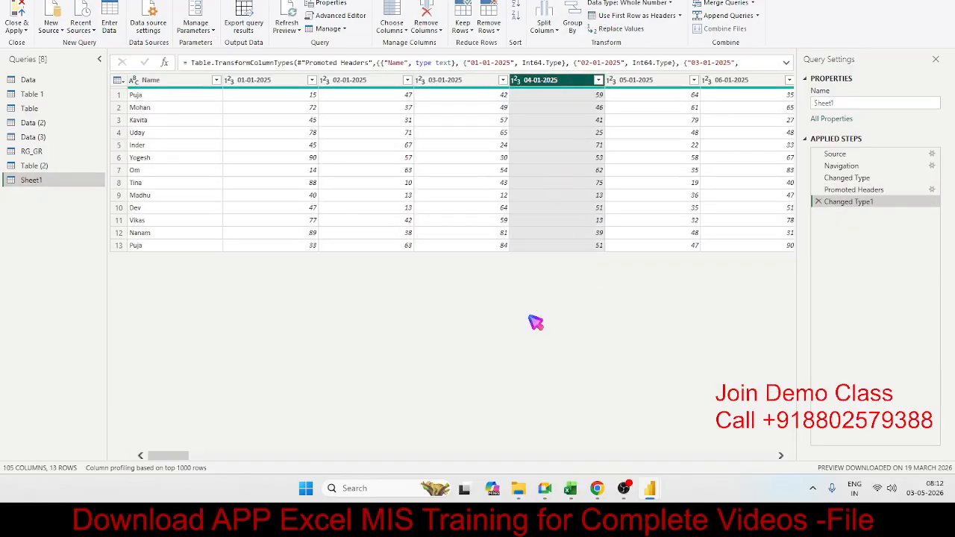
# Switch to Excel, add a new worksheet and enter the headers Name, Date and Qty in A1:C1.
pyautogui.click(570, 489)
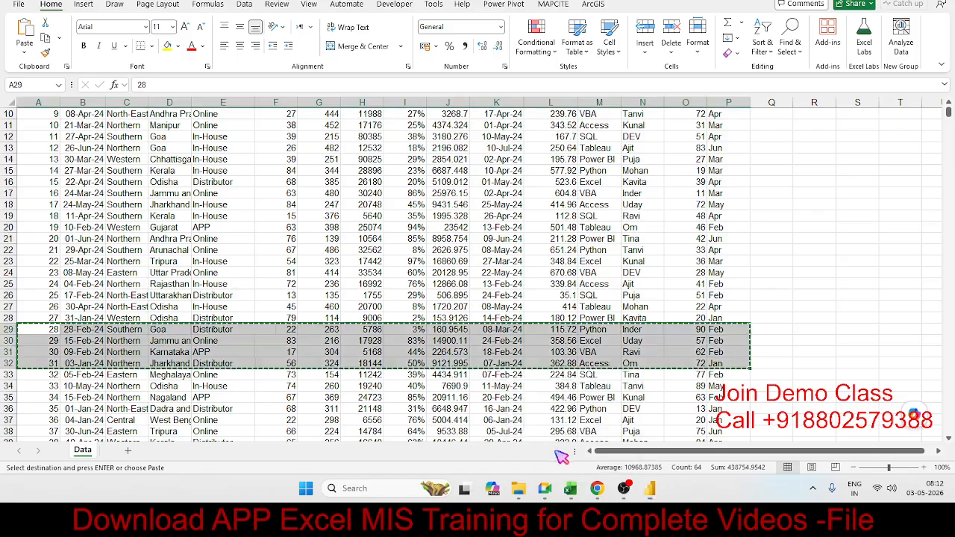
pyautogui.click(128, 451)
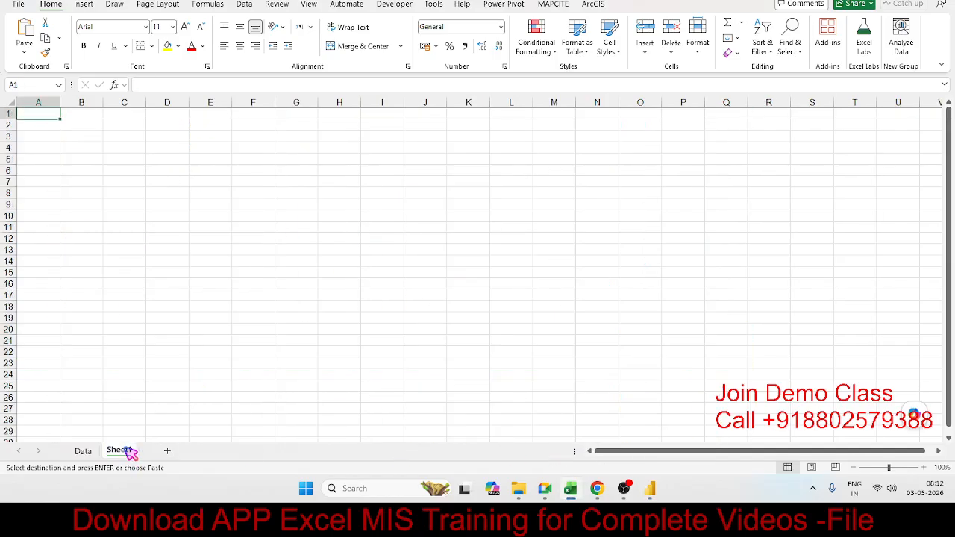
pyautogui.write('A')
pyautogui.write('ame')
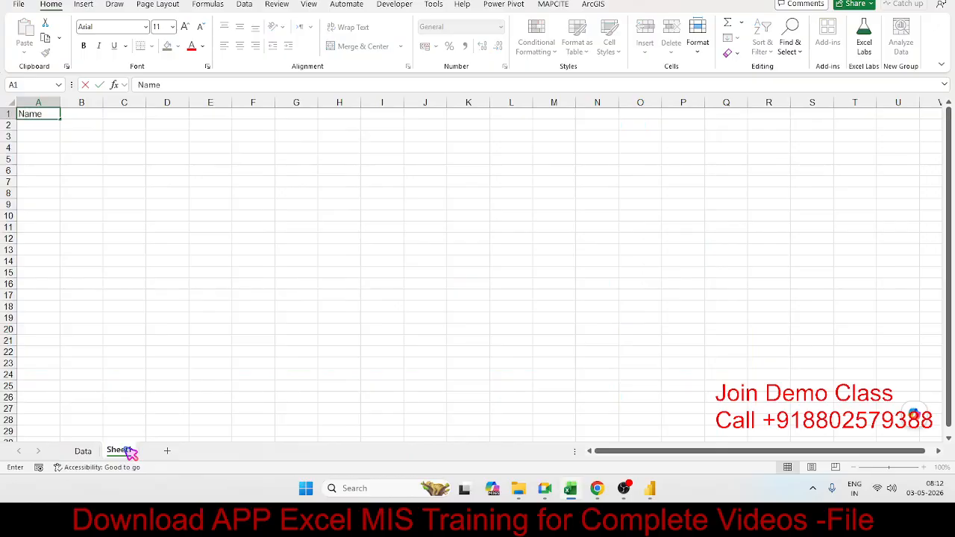
pyautogui.press('Tab')
pyautogui.write('Date')
pyautogui.press('Tab')
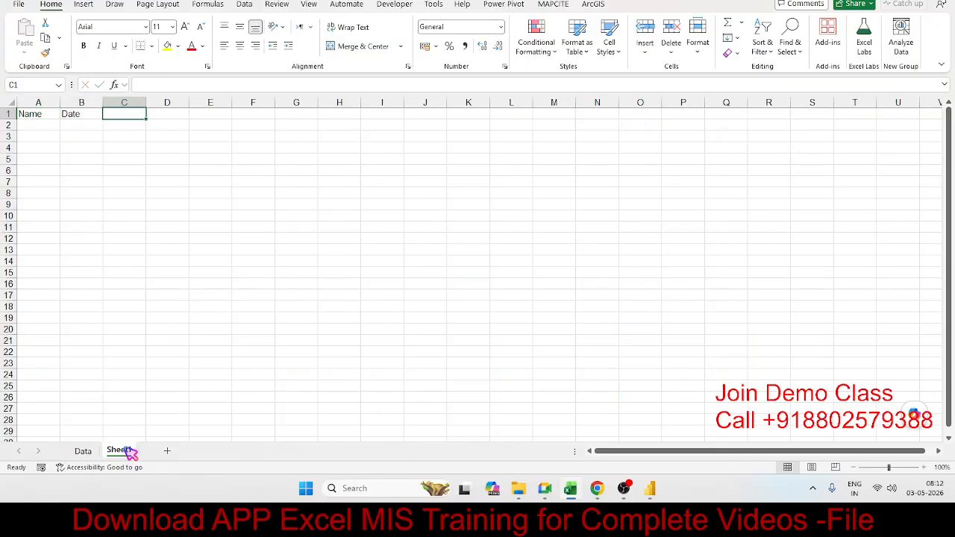
pyautogui.write('Qty')
pyautogui.press('Return')
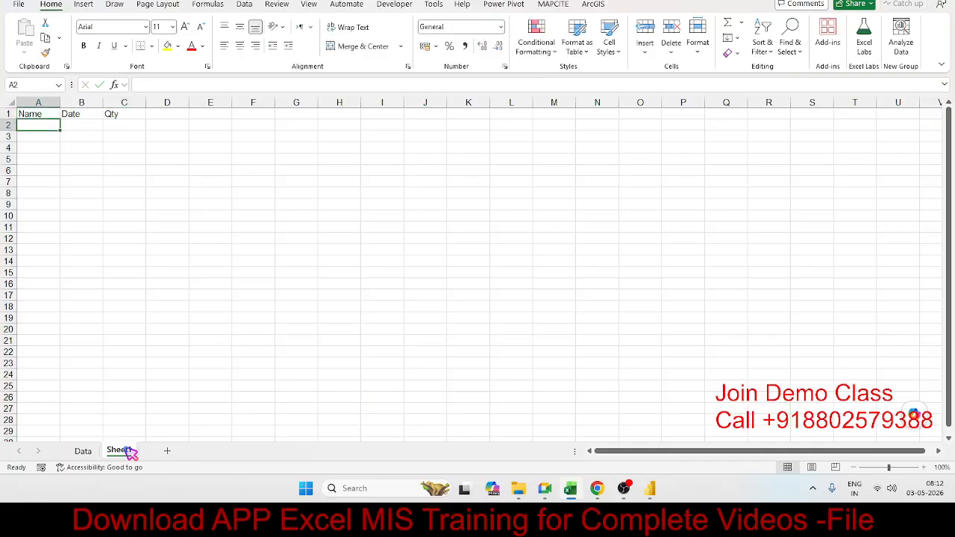
# Enter a sample person's name in A2 and fill it down through A5 under the Name header.
pyautogui.write('Puja')
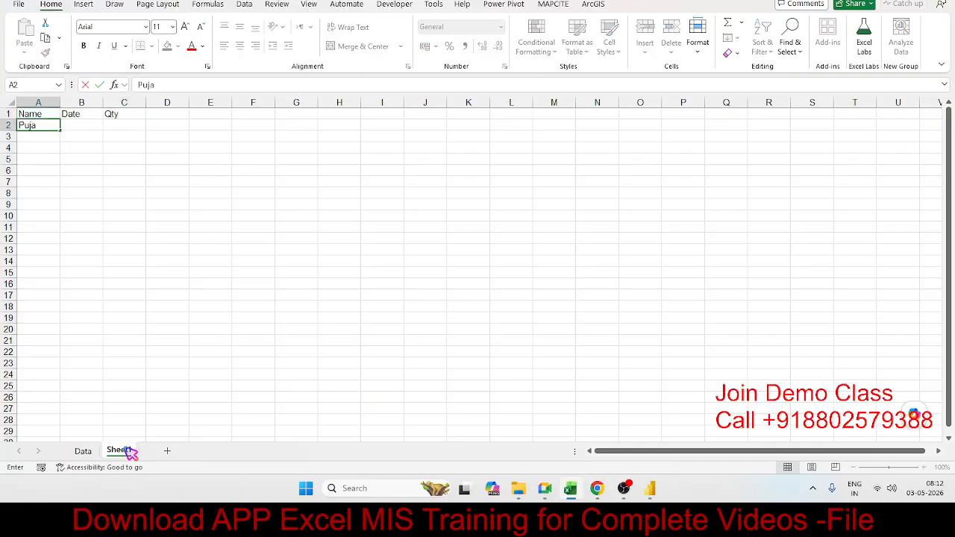
pyautogui.click(22, 182)
pyautogui.moveTo(36, 127); pyautogui.dragTo(37, 160)
pyautogui.hotkey('ctrl', 'd')
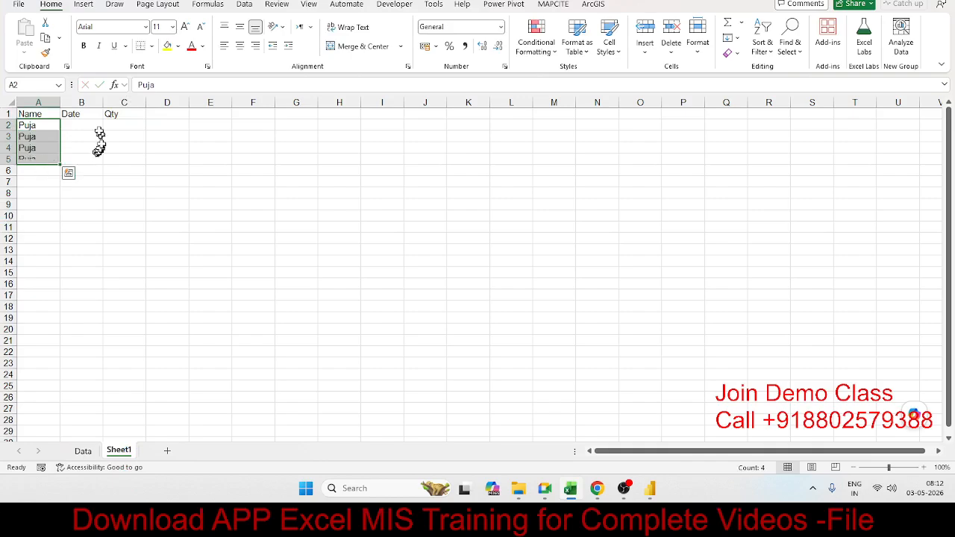
pyautogui.moveTo(96, 128); pyautogui.dragTo(85, 258)
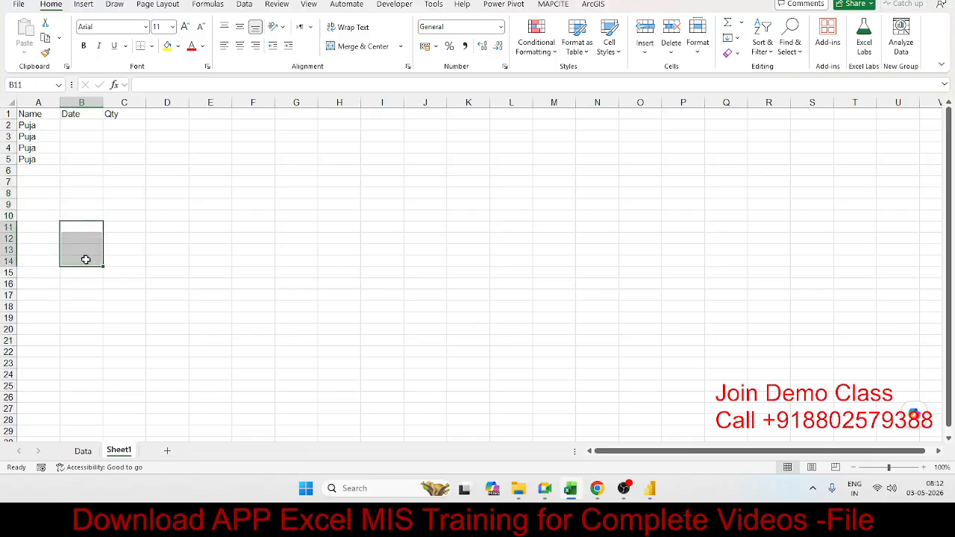
pyautogui.click(94, 295)
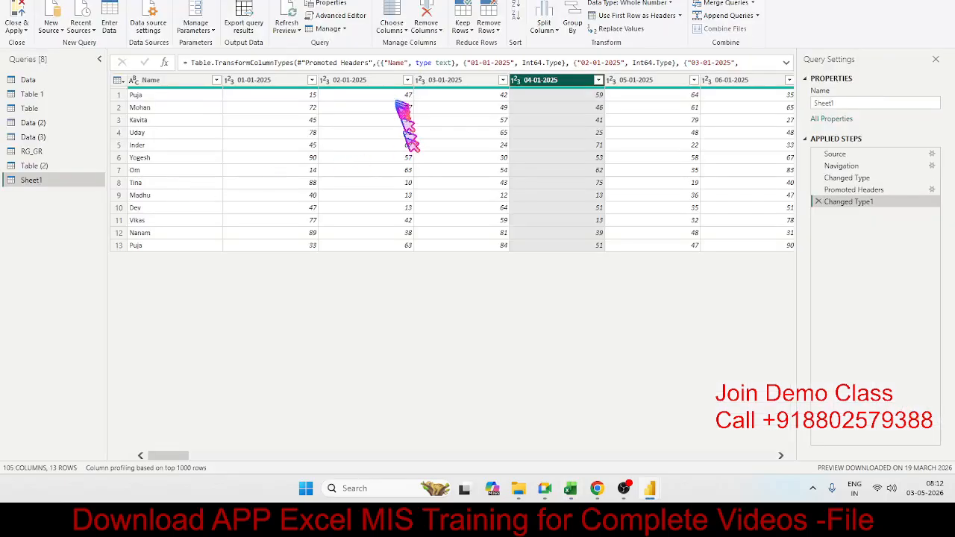
# Switch to the Power Query Editor and unpivot the Sheet1 query's date columns from 01-01-2025 through 14-04-2025.
pyautogui.click(390, 80)
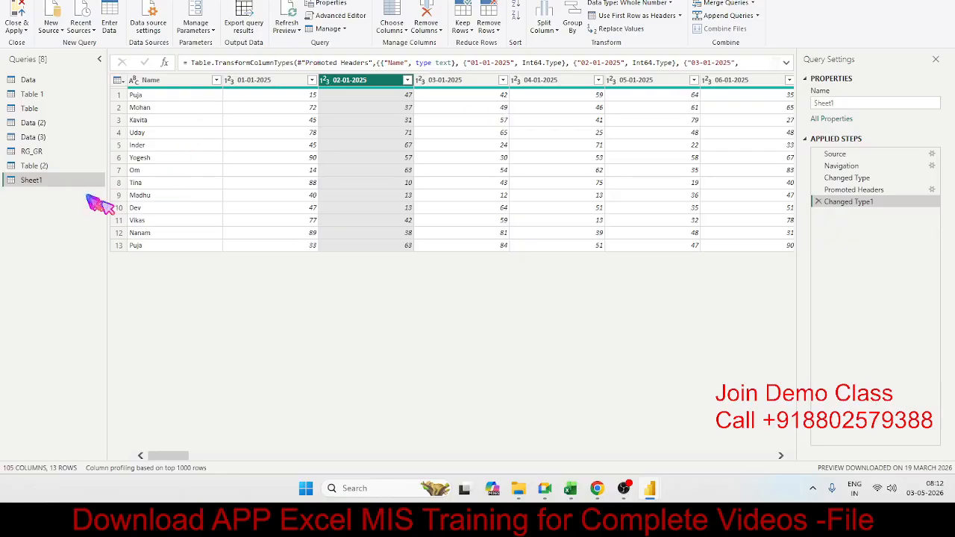
pyautogui.click(314, 157)
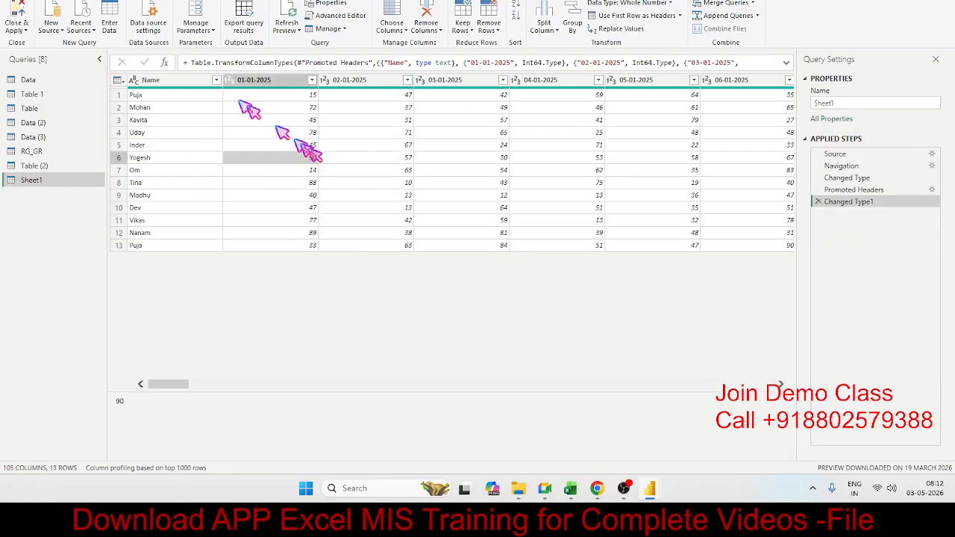
pyautogui.click(156, 2)
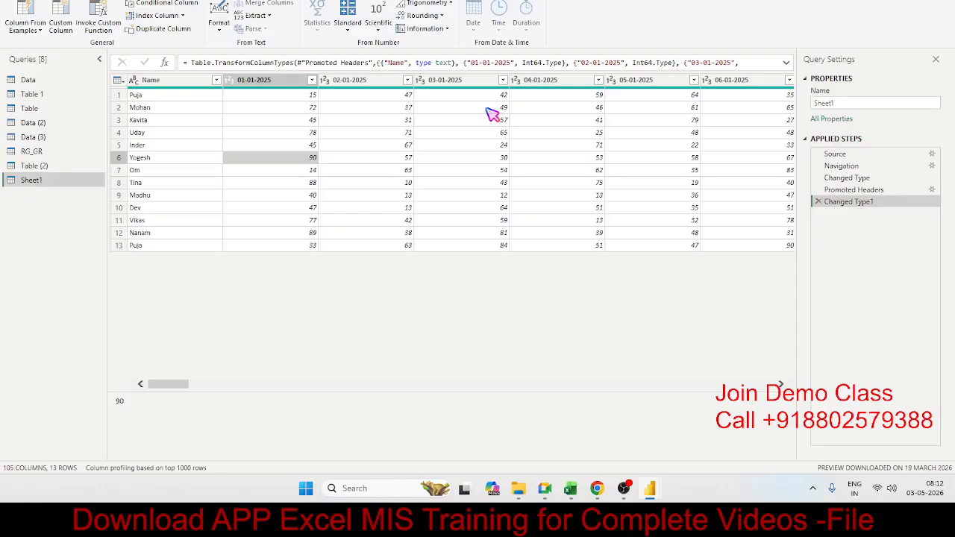
pyautogui.click(258, 81)
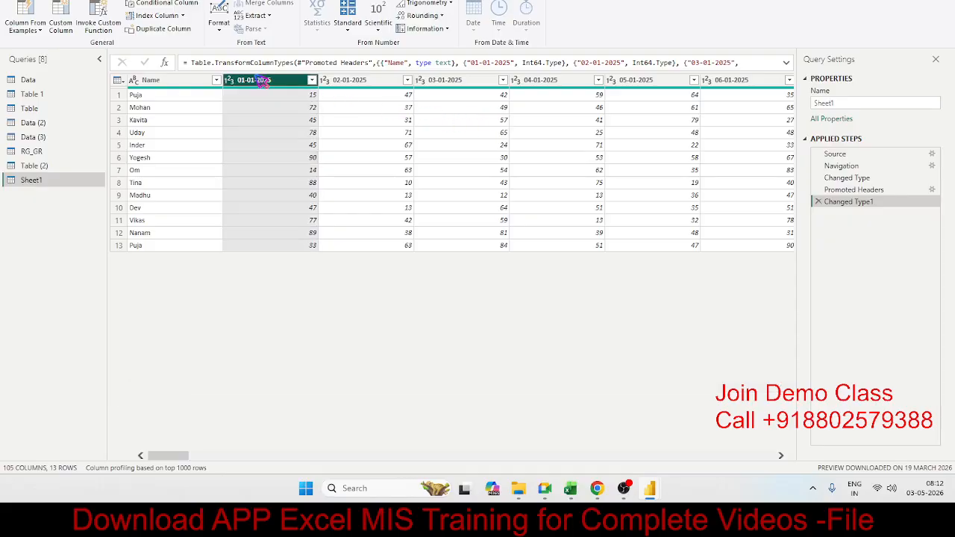
pyautogui.moveTo(181, 458); pyautogui.dragTo(757, 463)
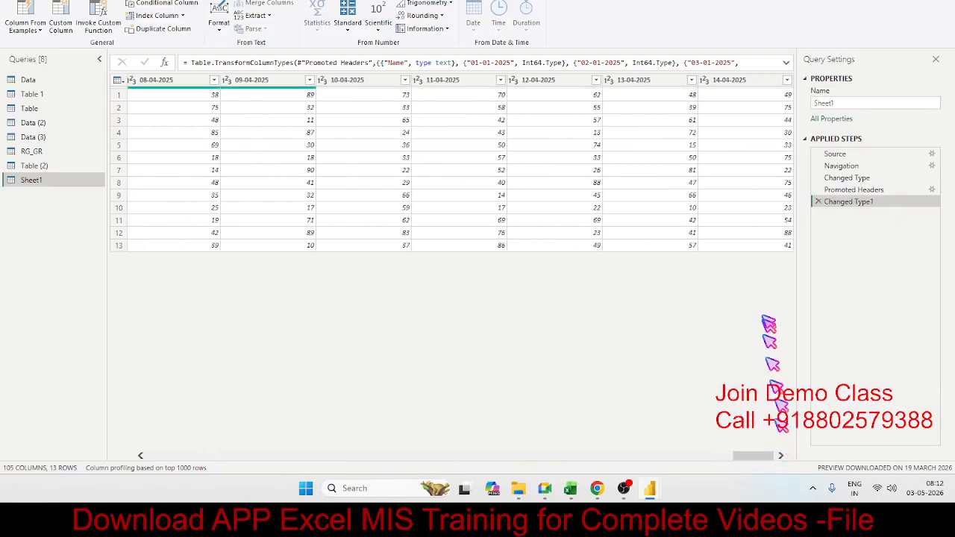
pyautogui.keyDown('shift'); pyautogui.click(742, 80); pyautogui.keyUp('shift')
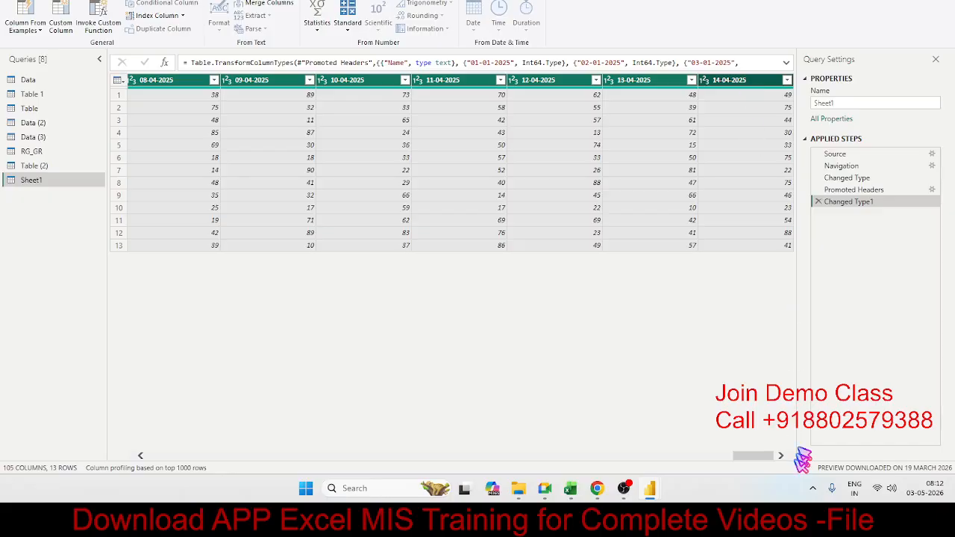
pyautogui.moveTo(760, 469); pyautogui.dragTo(168, 498)
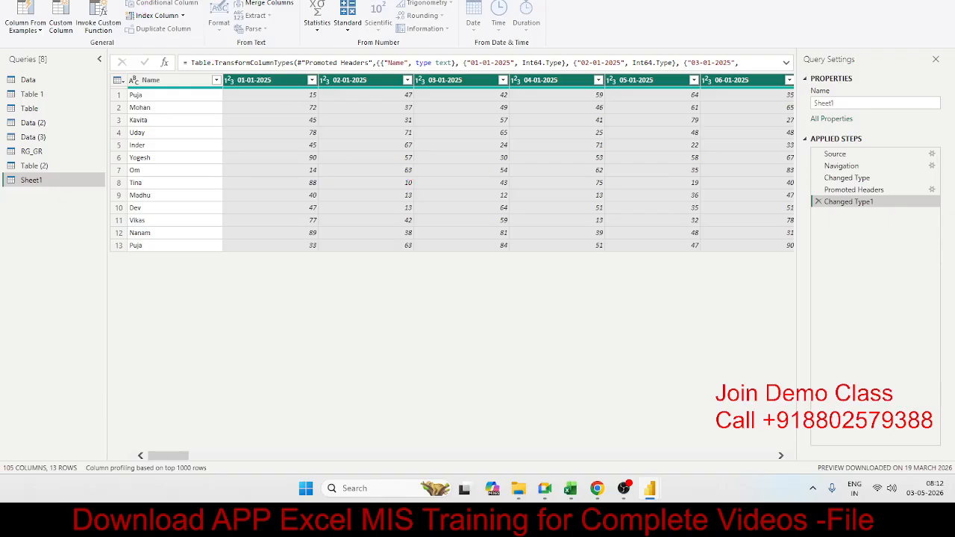
pyautogui.click(86, 0)
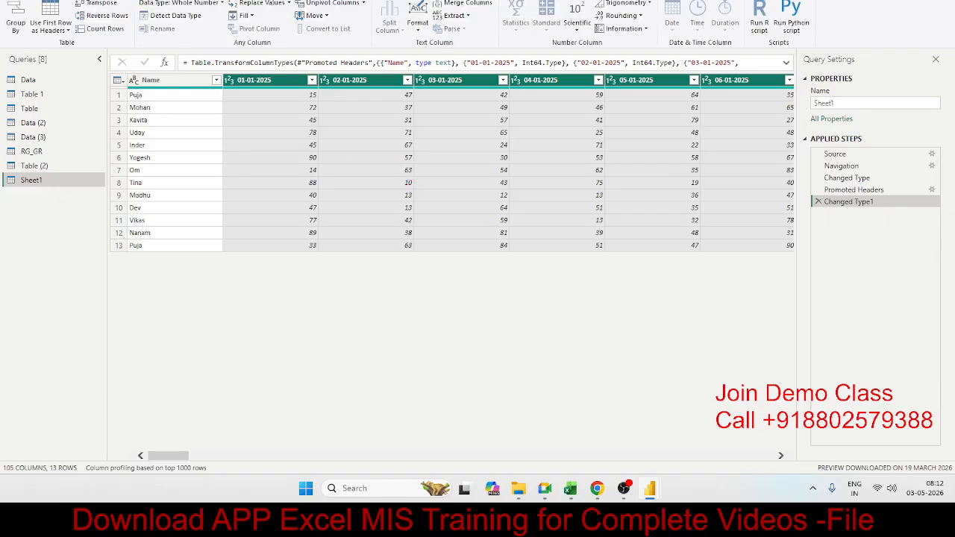
pyautogui.click(364, 4)
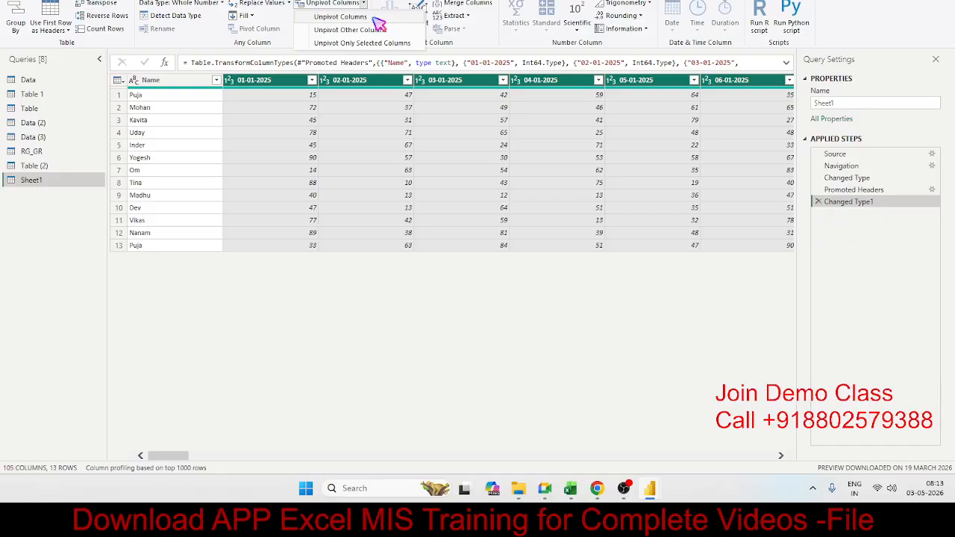
pyautogui.click(373, 17)
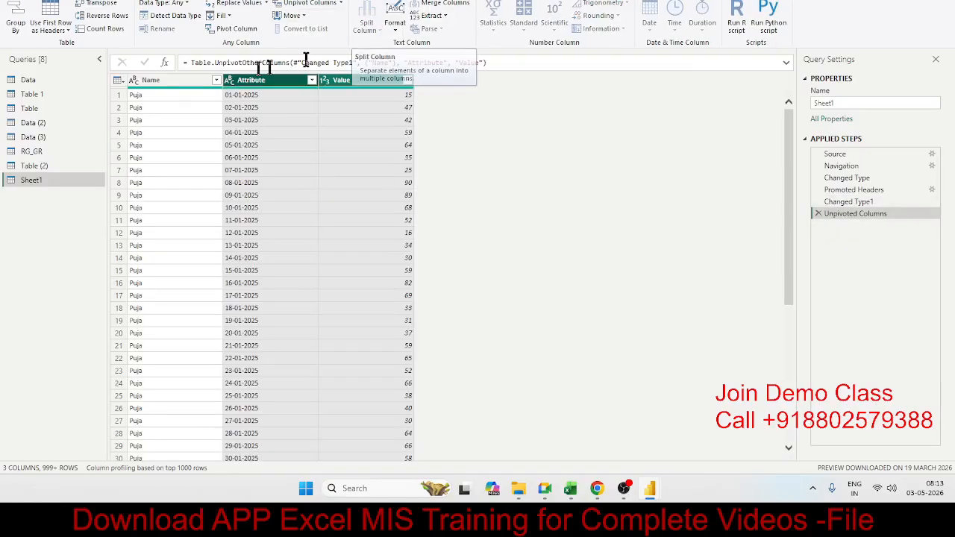
# Rename the unpivoted Attribute column as Date and the Value column as Qty.
pyautogui.click(203, 81)
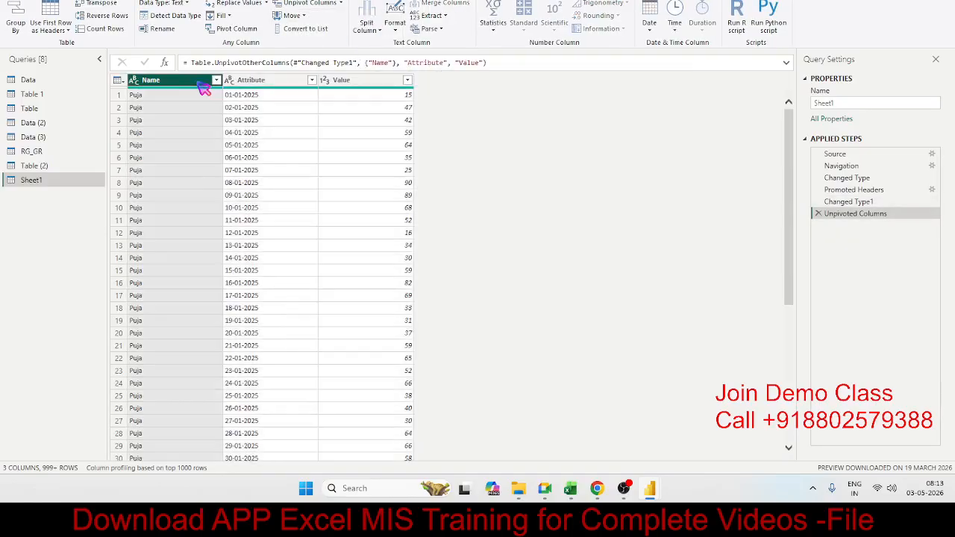
pyautogui.click(287, 88)
pyautogui.click(341, 88)
pyautogui.click(294, 87)
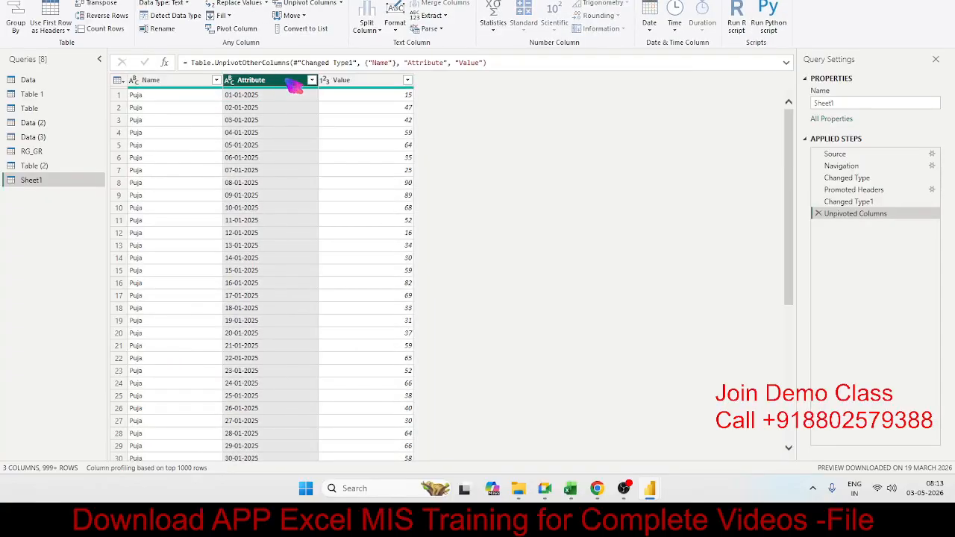
pyautogui.doubleClick(284, 80)
pyautogui.write('Da')
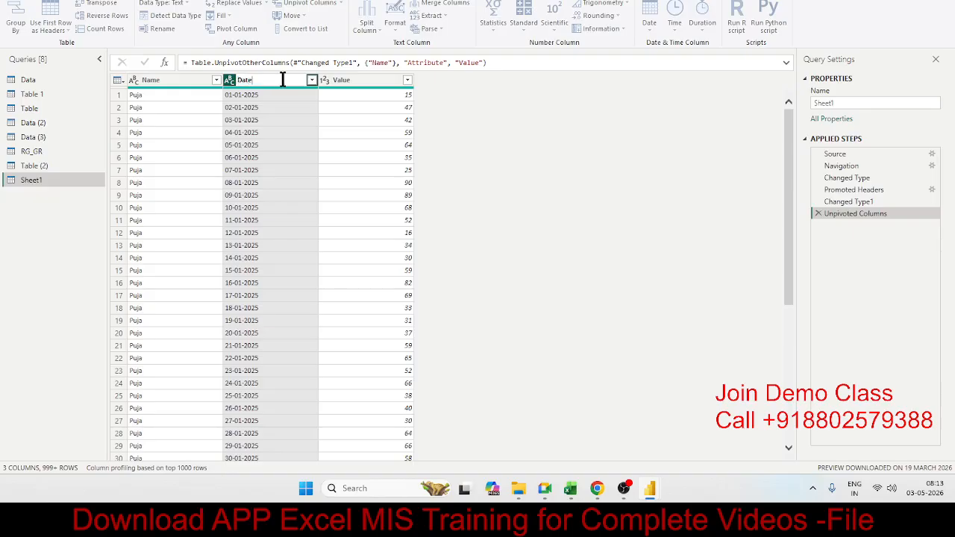
pyautogui.write('te')
pyautogui.doubleClick(336, 79)
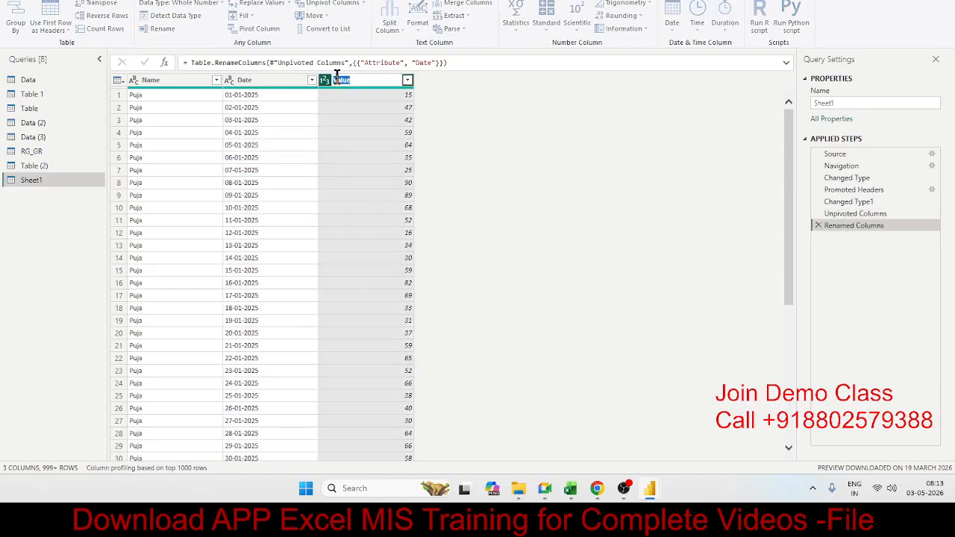
pyautogui.write('Qty')
pyautogui.press('Return')
pyautogui.click(283, 100)
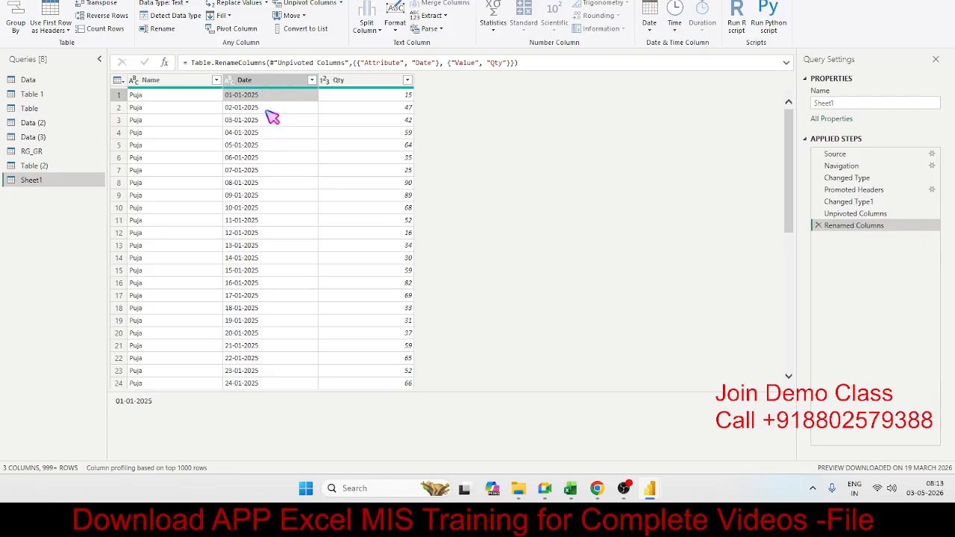
# Try automatic data type detection on the Date column and remove the Changed Type2 step it adds.
pyautogui.click(236, 83)
pyautogui.click(259, 86)
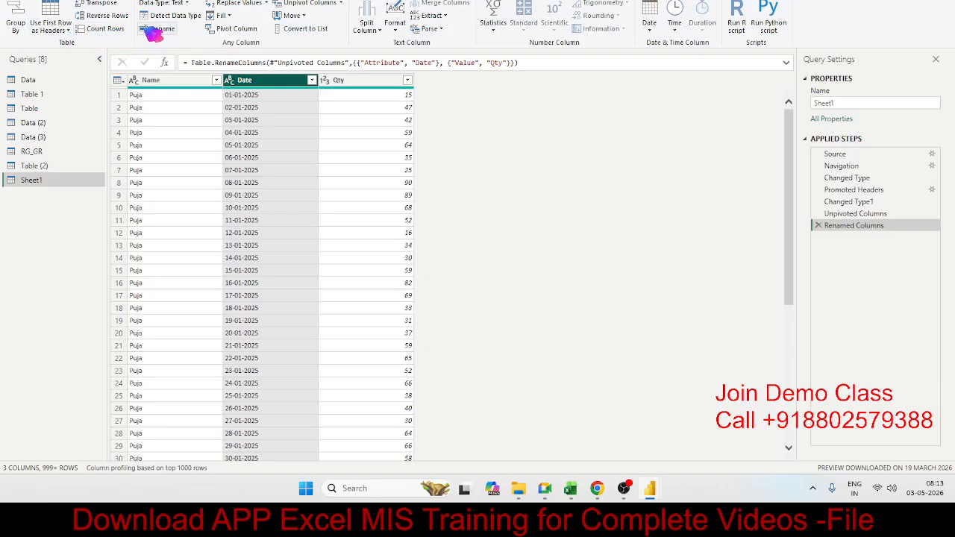
pyautogui.click(172, 16)
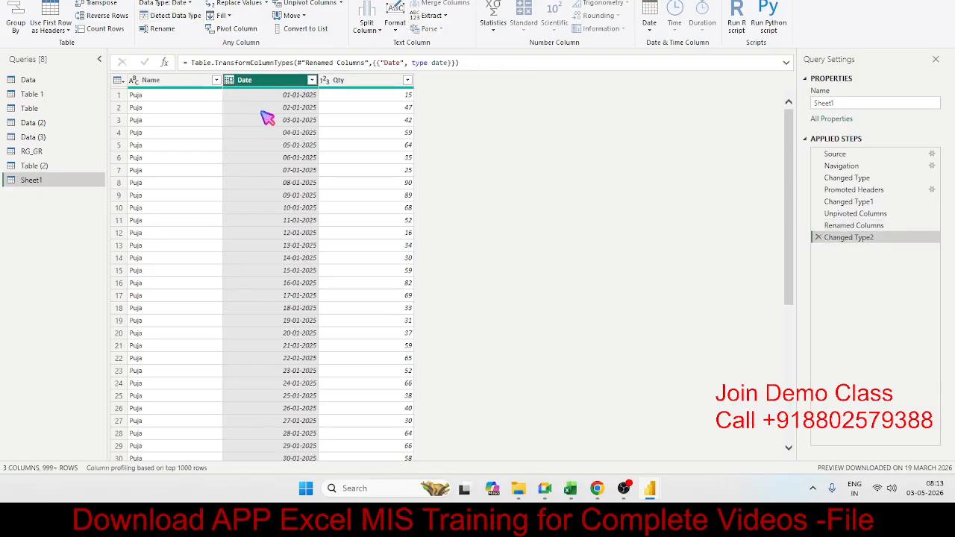
pyautogui.click(817, 237)
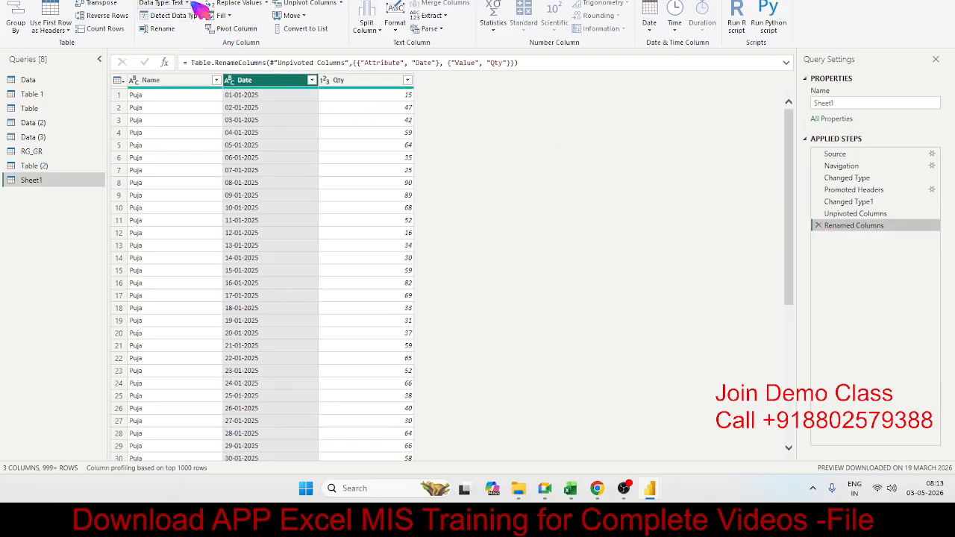
# Set the Date column's data type to Date.
pyautogui.click(193, 4)
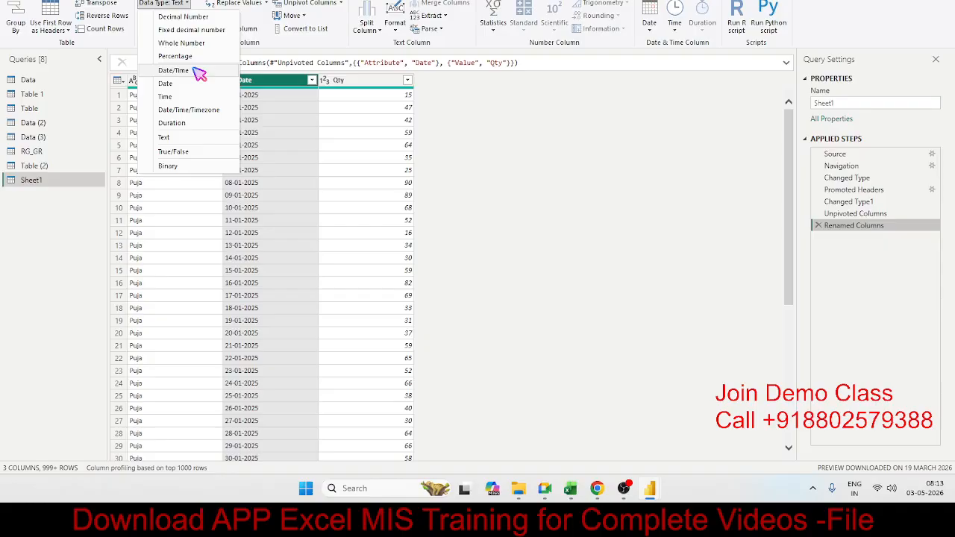
pyautogui.click(192, 84)
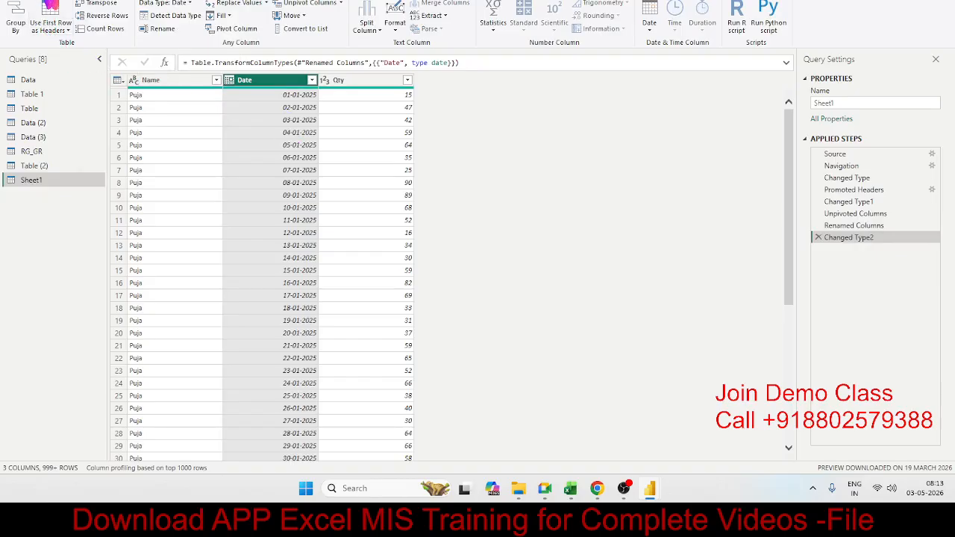
pyautogui.click(51, 2)
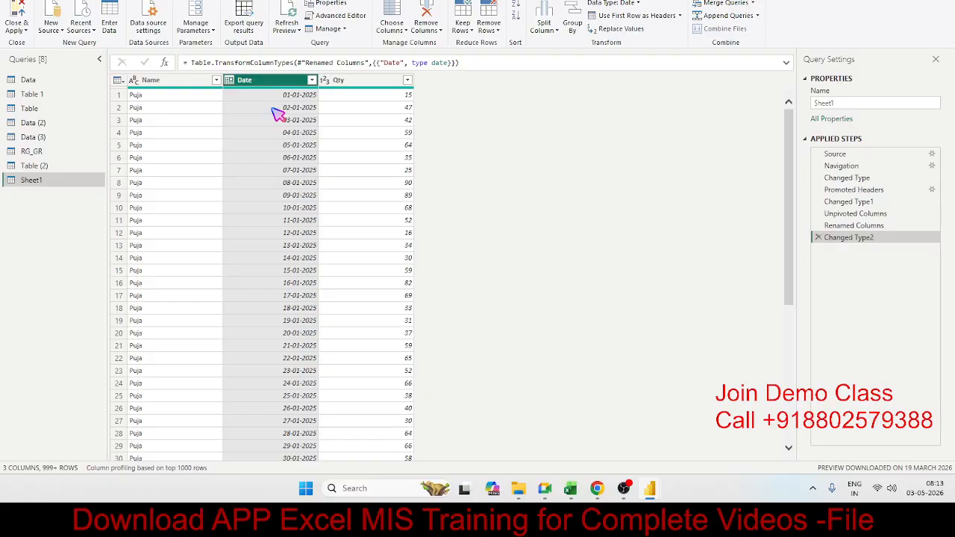
pyautogui.click(162, 1)
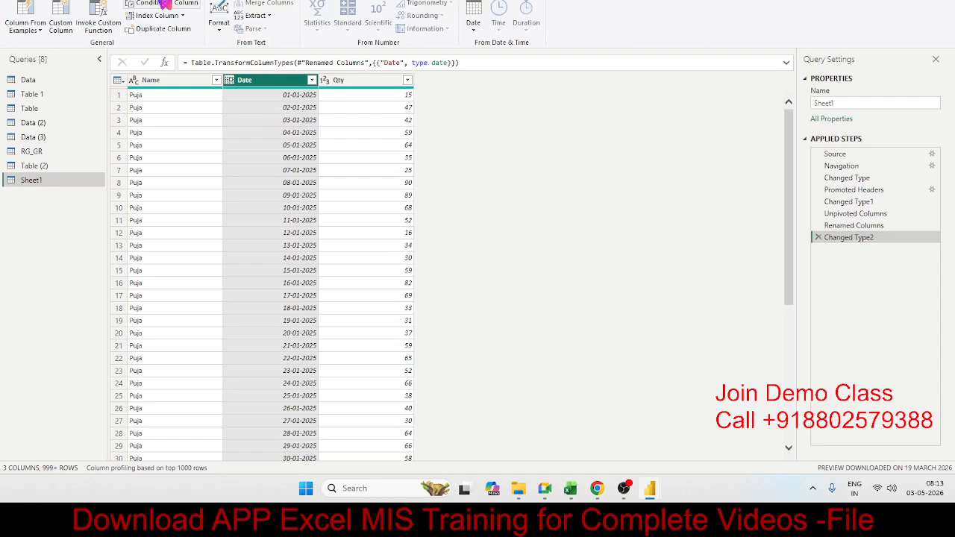
pyautogui.click(104, 2)
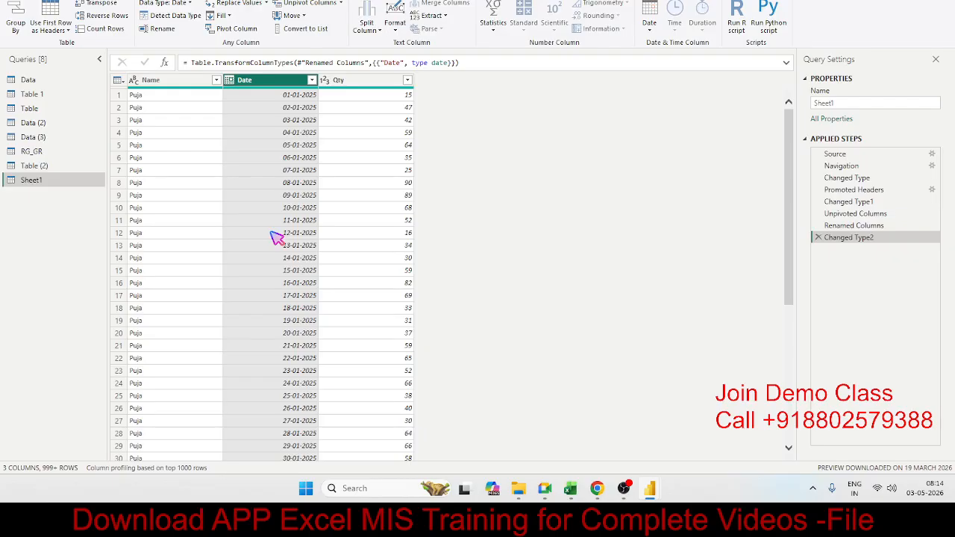
pyautogui.click(369, 26)
pyautogui.click(341, 145)
pyautogui.click(339, 121)
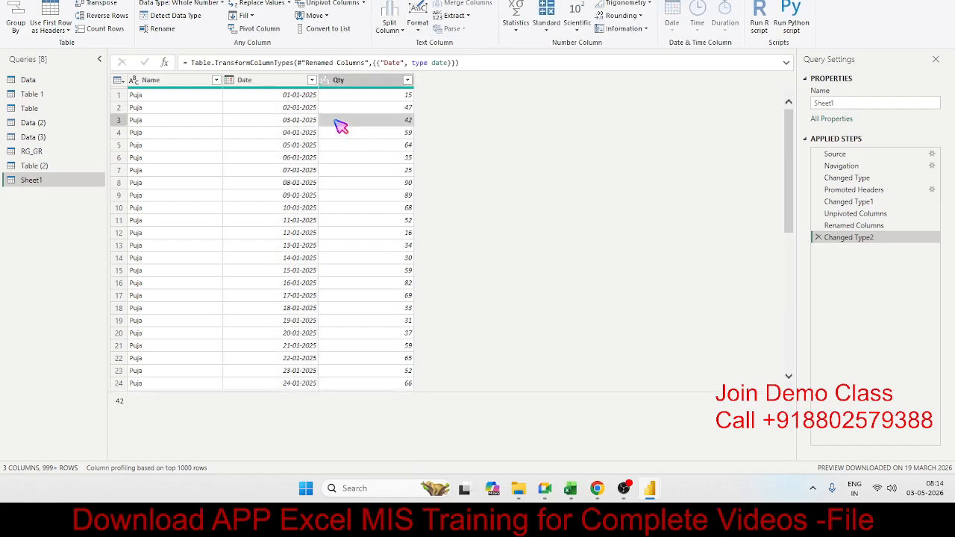
pyautogui.click(250, 80)
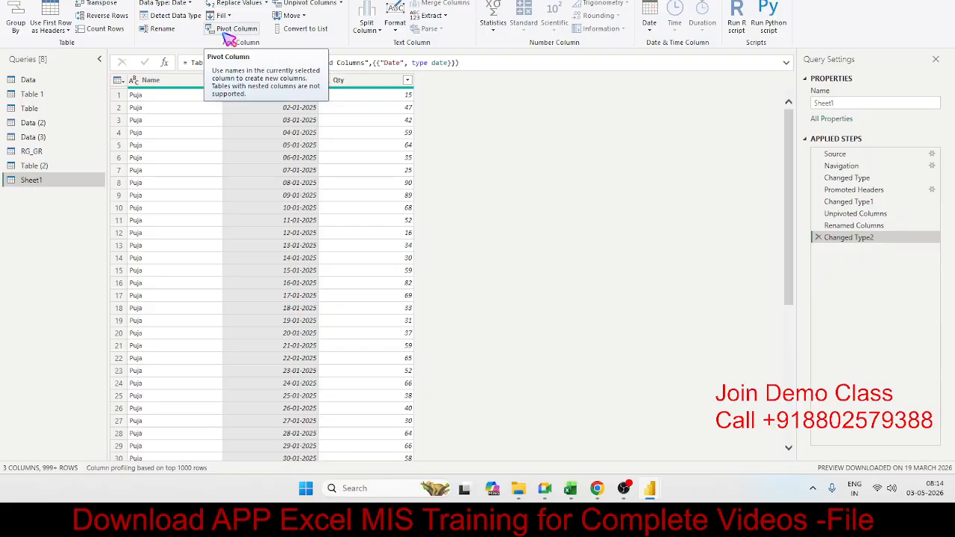
pyautogui.click(254, 159)
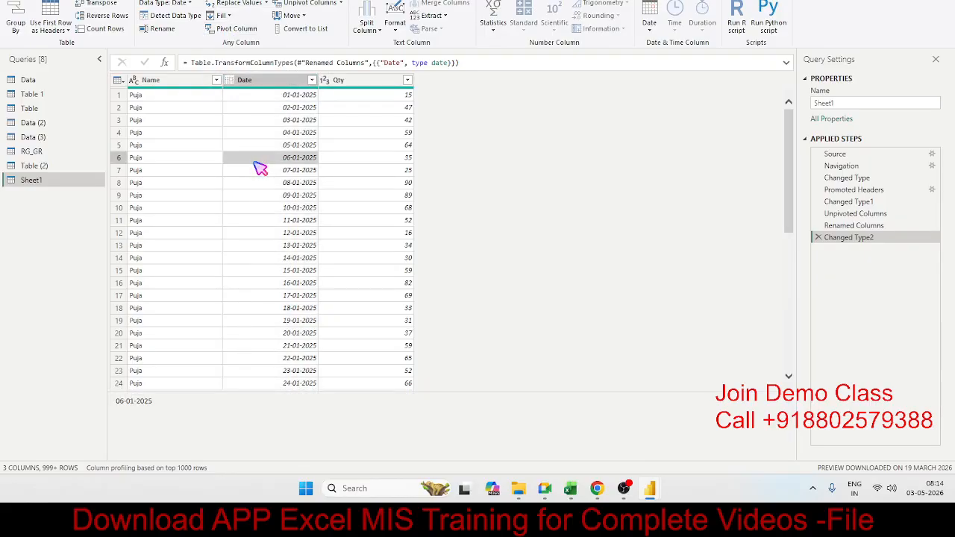
pyautogui.click(282, 81)
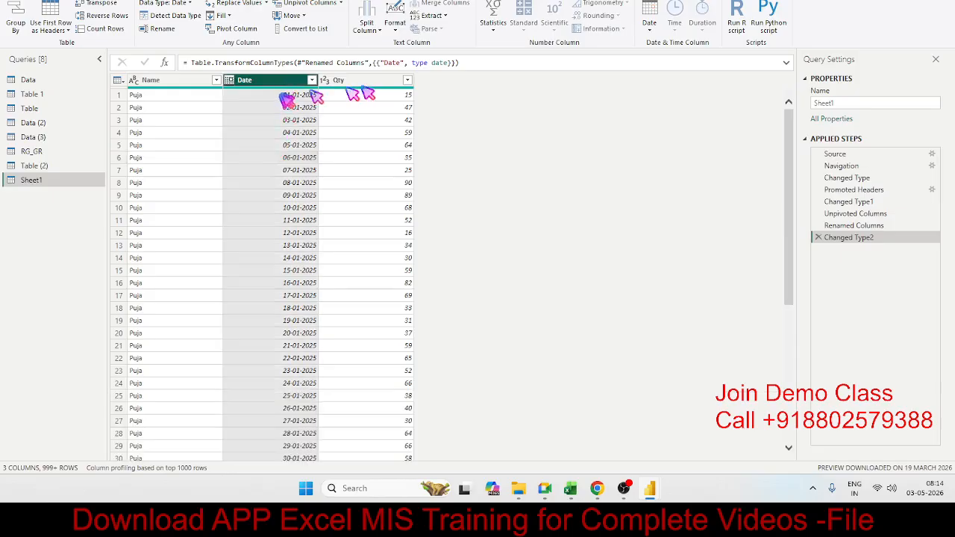
pyautogui.click(169, 85)
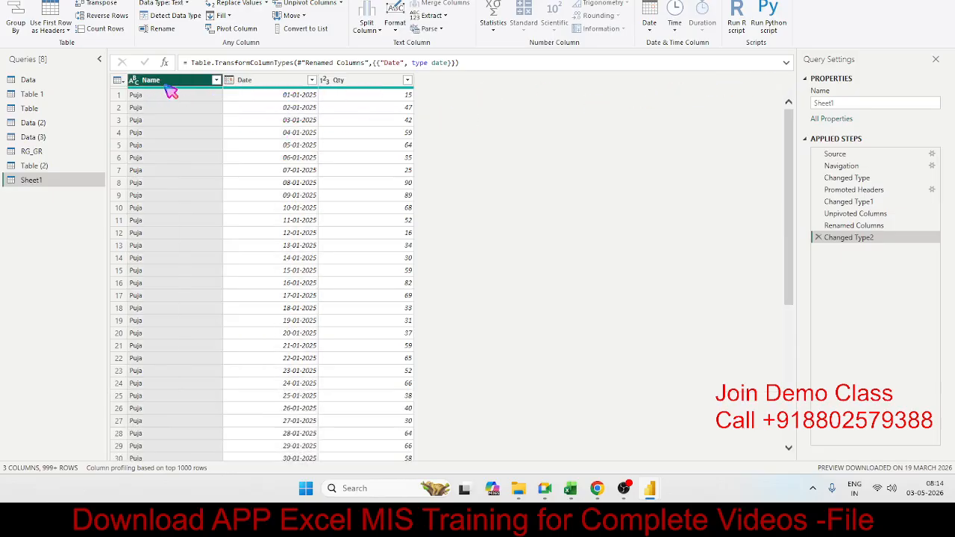
# Transpose the unpivoted Sheet1 table and look over its swapped rows and columns.
pyautogui.click(267, 82)
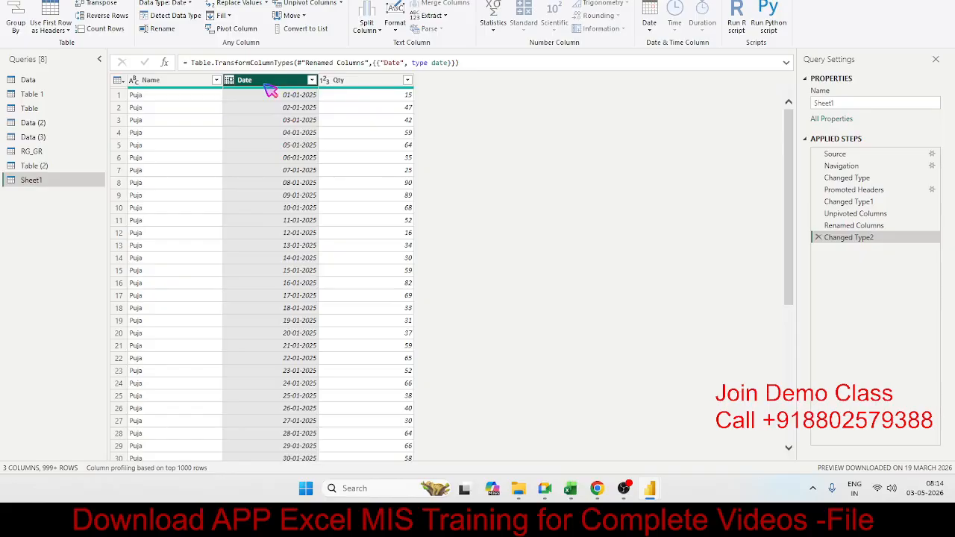
pyautogui.click(102, 6)
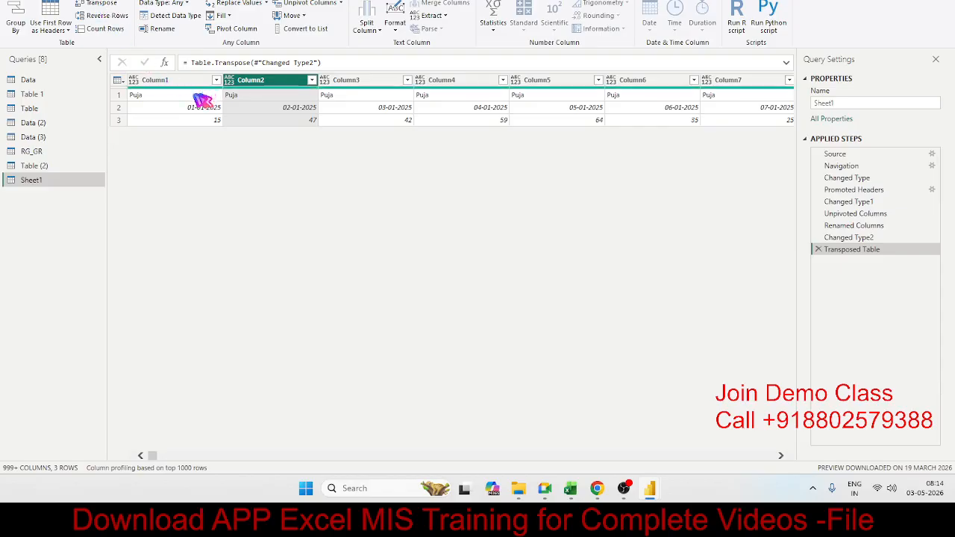
pyautogui.click(195, 95)
pyautogui.click(597, 108)
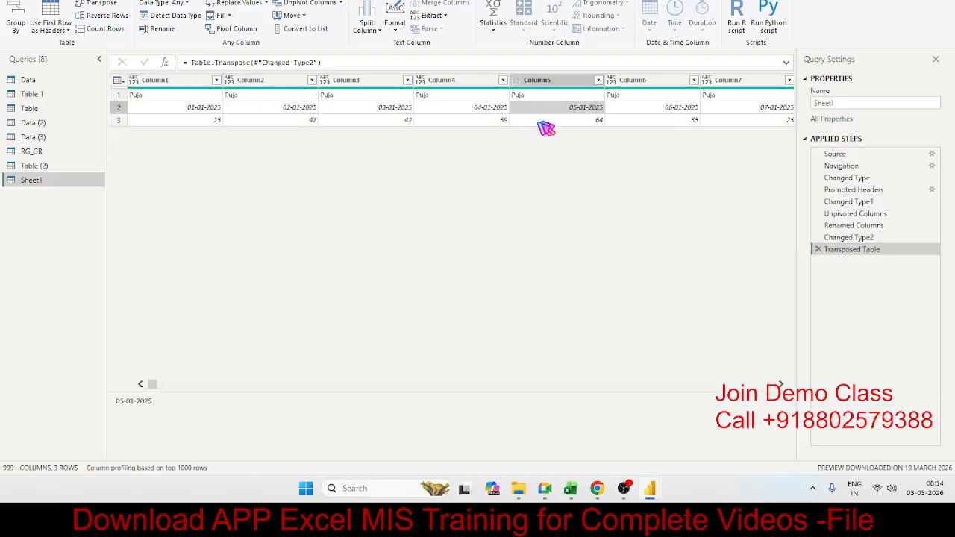
# Remove the Transposed Table step from the Sheet1 query and select the second value in the Date column.
pyautogui.click(816, 251)
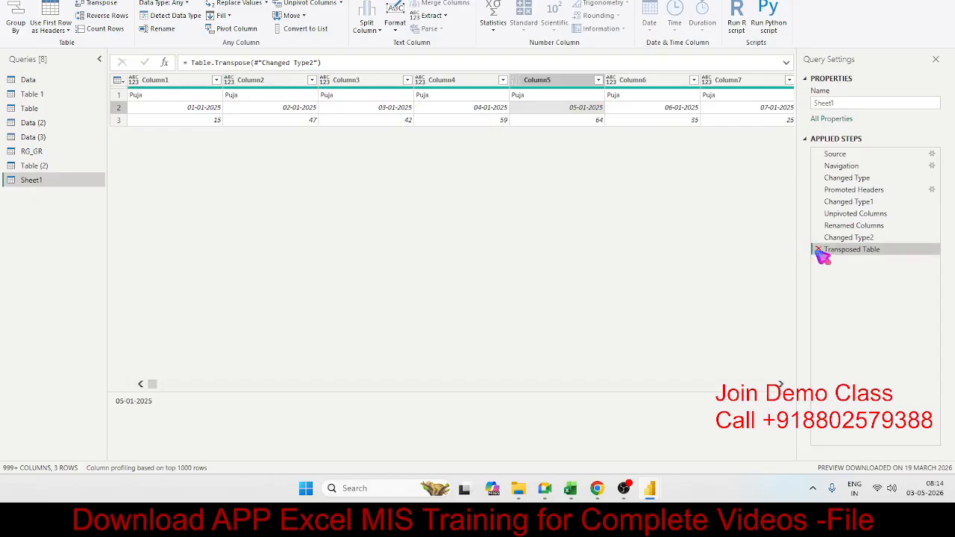
pyautogui.click(817, 250)
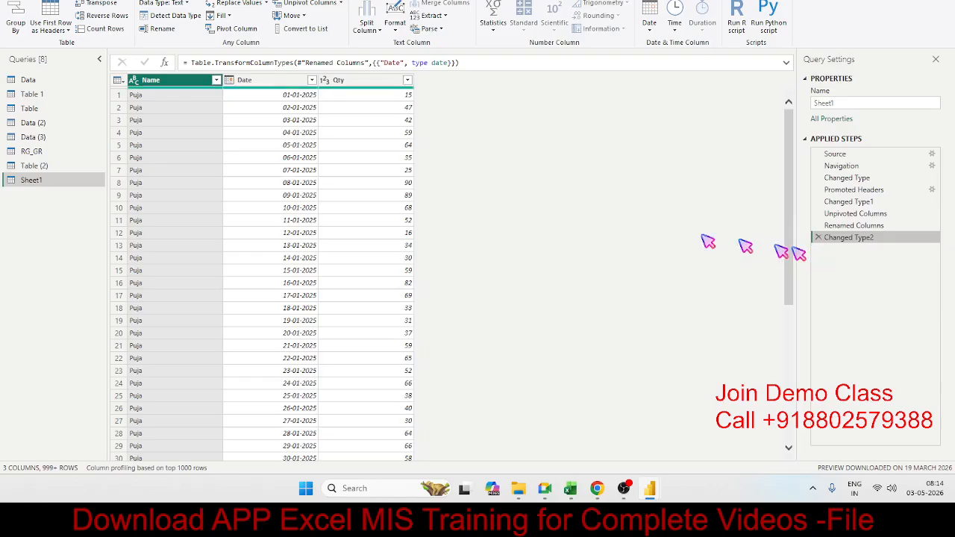
pyautogui.click(278, 95)
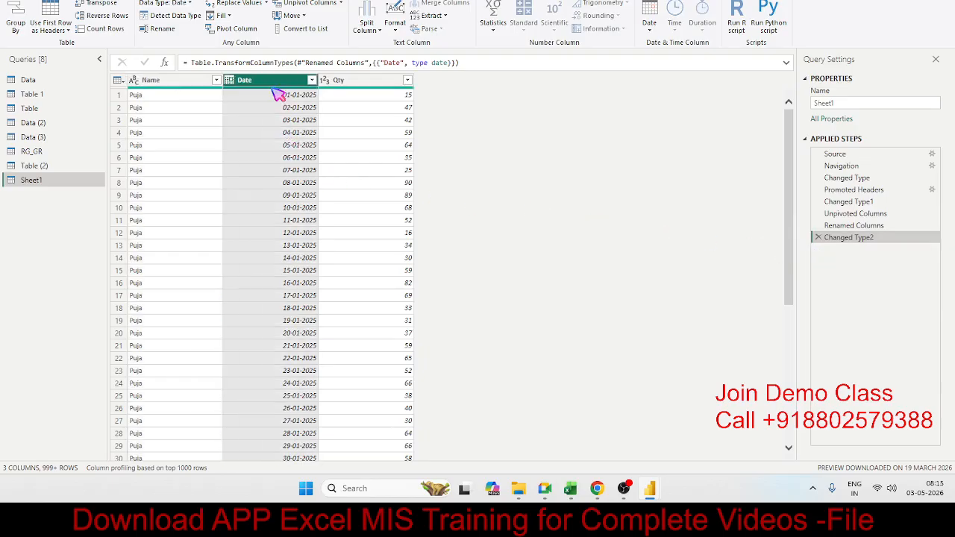
pyautogui.click(274, 109)
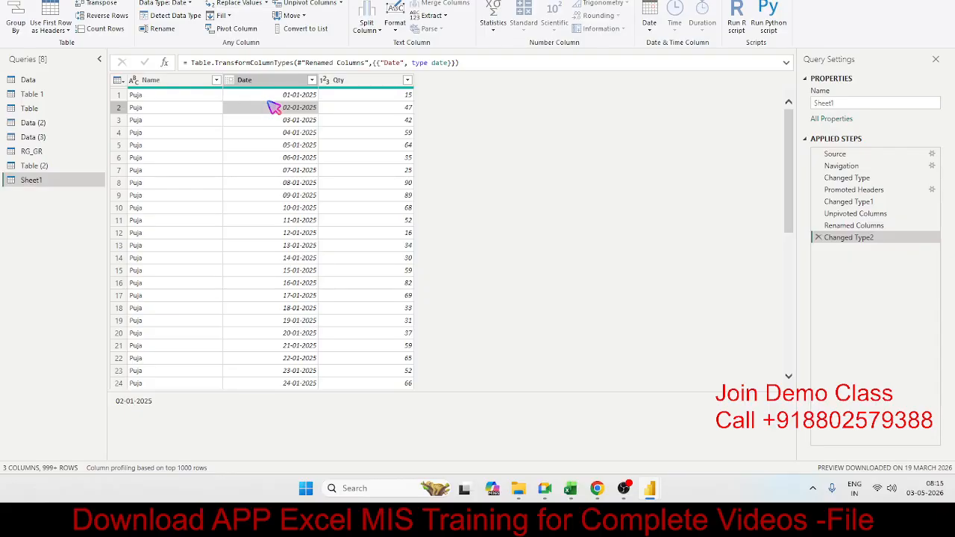
# Switch to Excel, search its files for UNP and open that workbook.
pyautogui.click(570, 488)
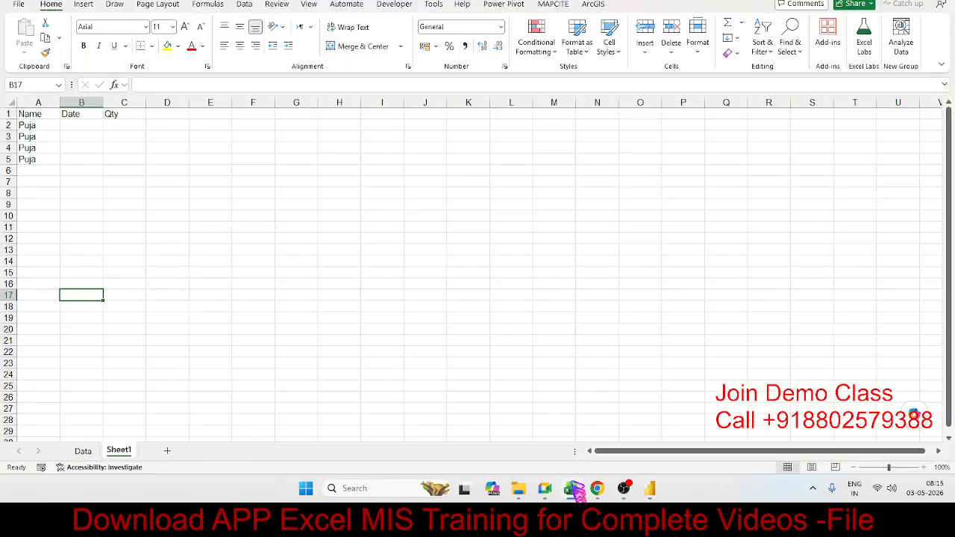
pyautogui.click(18, 5)
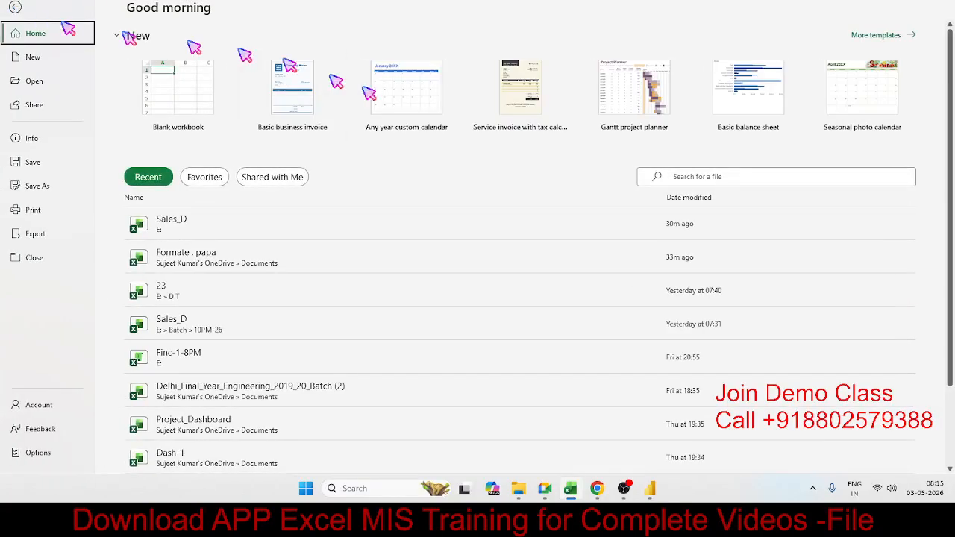
pyautogui.click(682, 177)
pyautogui.click(681, 178)
pyautogui.write('UN')
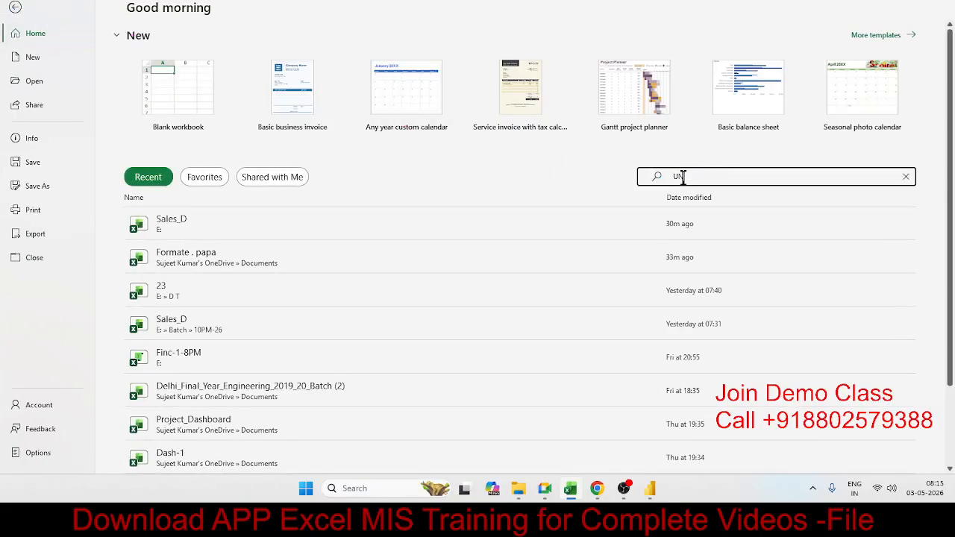
pyautogui.write('P')
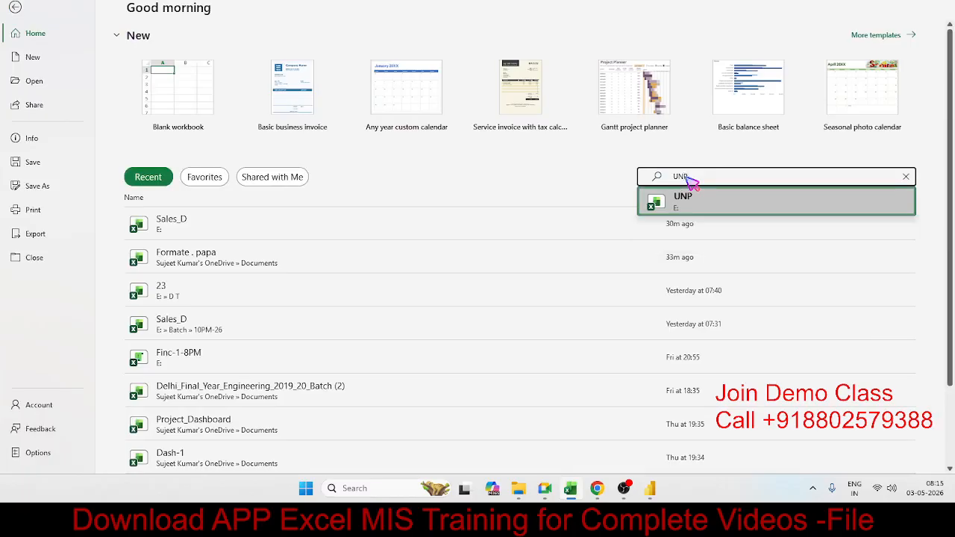
pyautogui.click(709, 199)
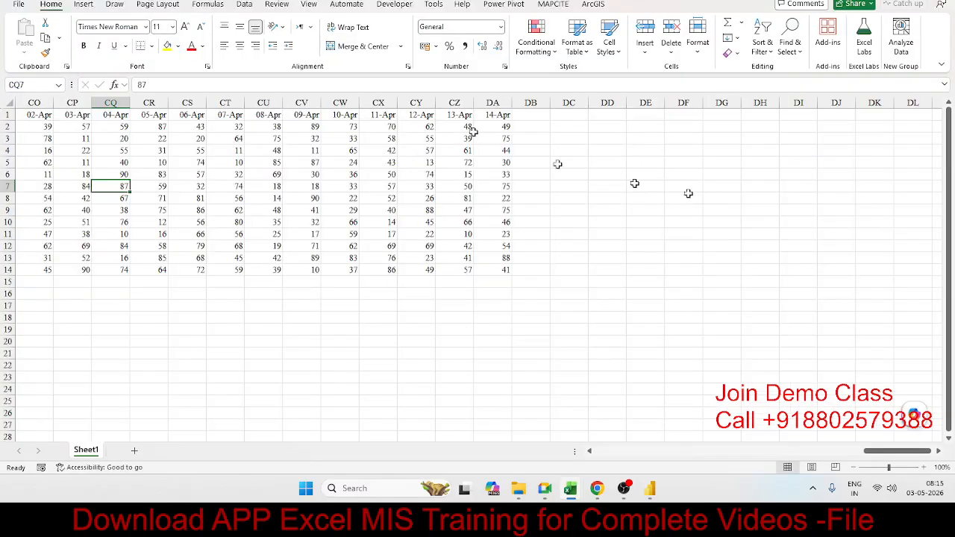
# Copy the whole Sheet1 table, from the Name column through the 14-Apr column and down to row 14.
pyautogui.click(430, 114)
pyautogui.hotkey('ctrl', 'Left')
pyautogui.hotkey('ctrl', 'shift', 'Right')
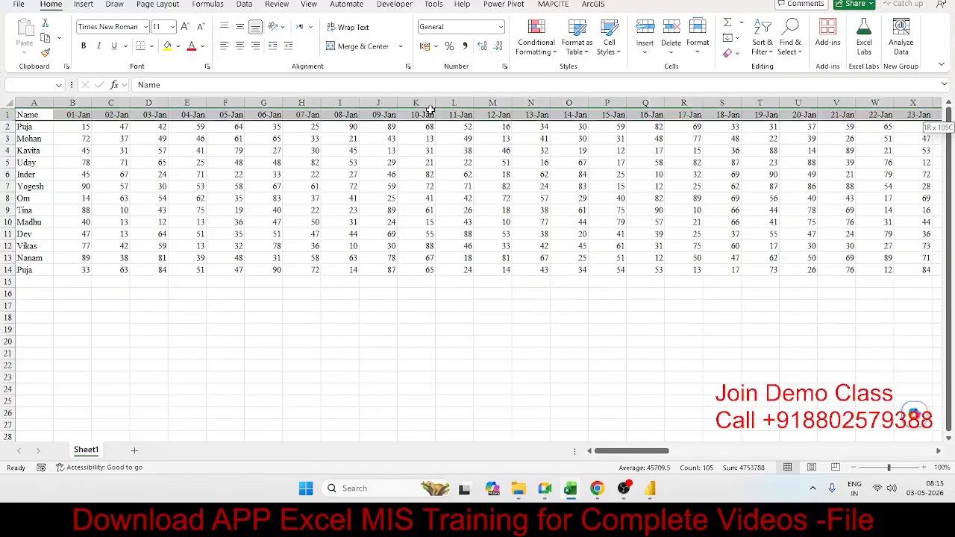
pyautogui.hotkey('ctrl', 'shift', 'Down')
pyautogui.hotkey('ctrl', 'c')
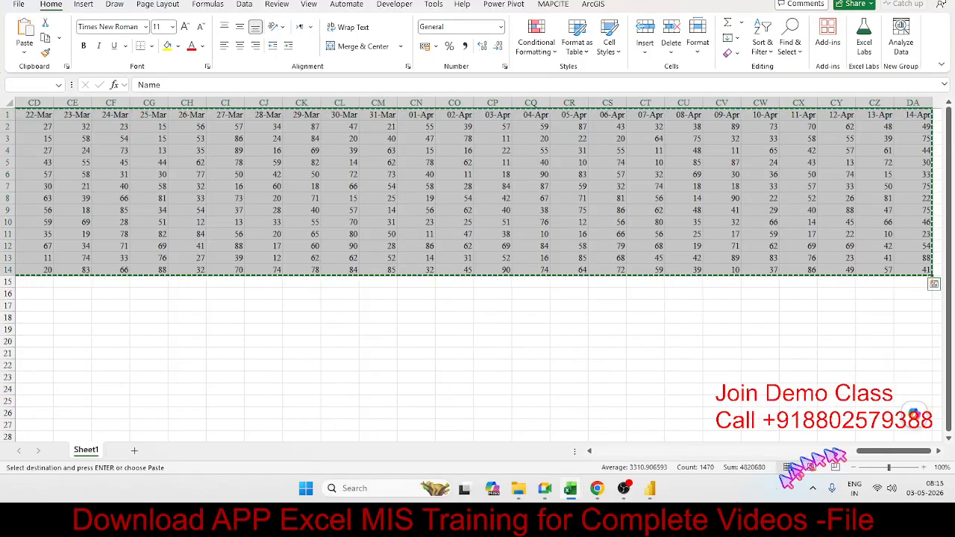
pyautogui.moveTo(887, 452); pyautogui.dragTo(630, 451)
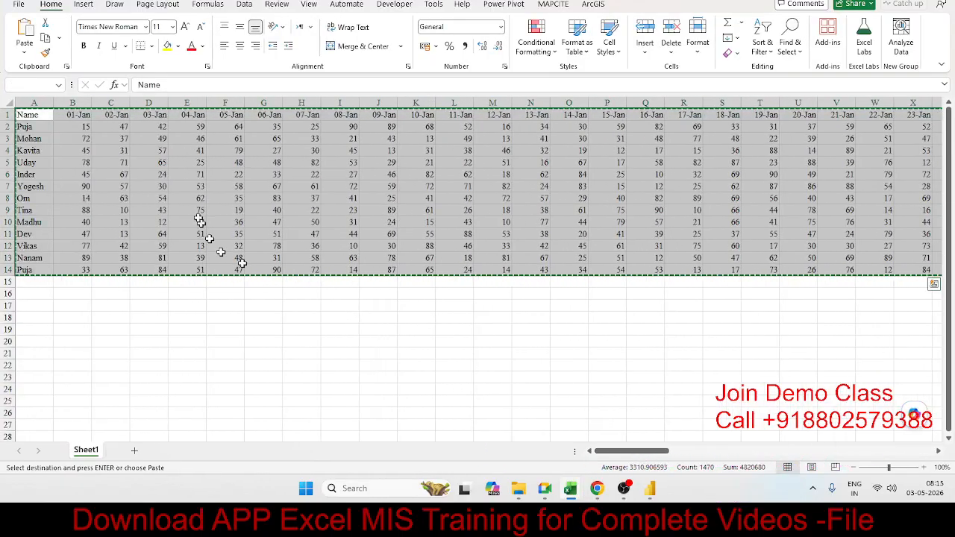
# Mark the names in column A and bring up the paste options for the copied table at cell A17.
pyautogui.click(34, 328)
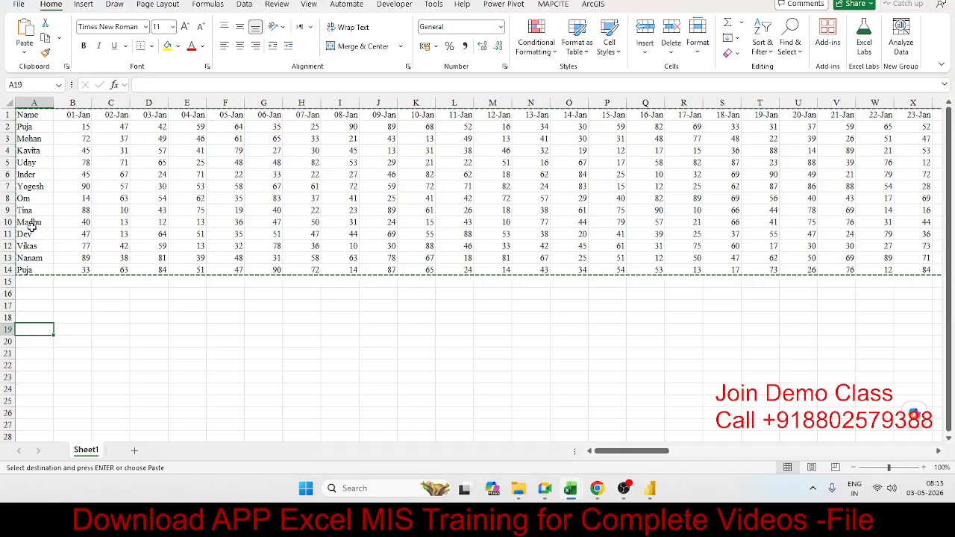
pyautogui.moveTo(34, 269); pyautogui.dragTo(33, 128)
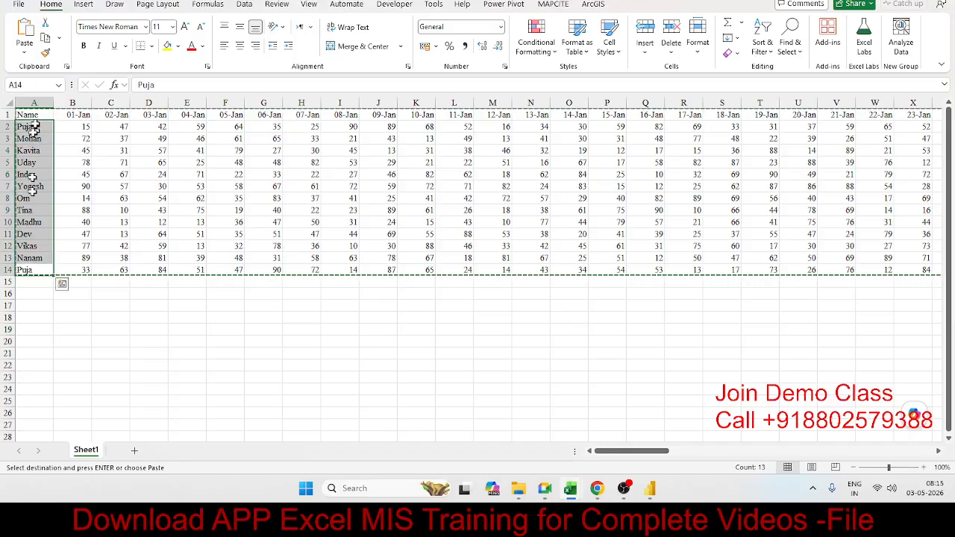
pyautogui.moveTo(34, 306); pyautogui.dragTo(400, 312)
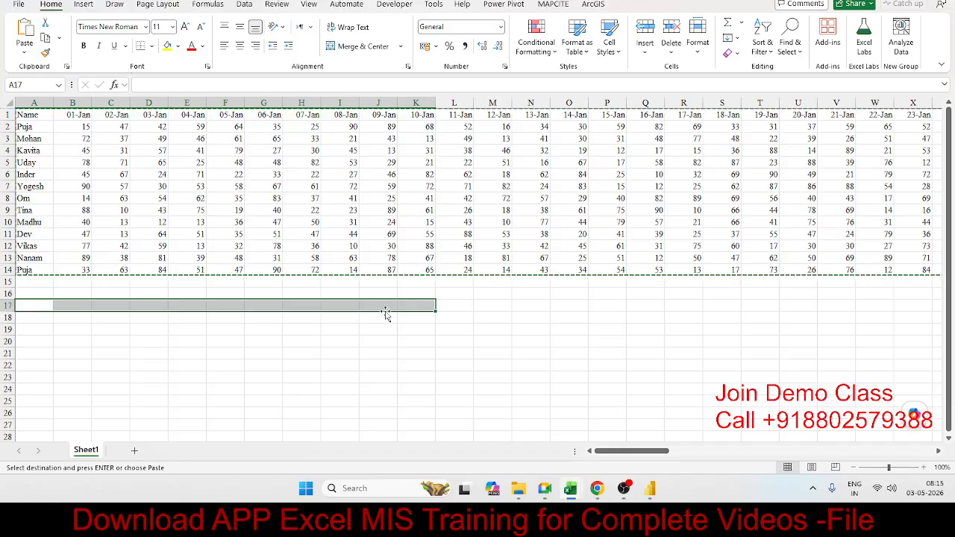
pyautogui.click(47, 308)
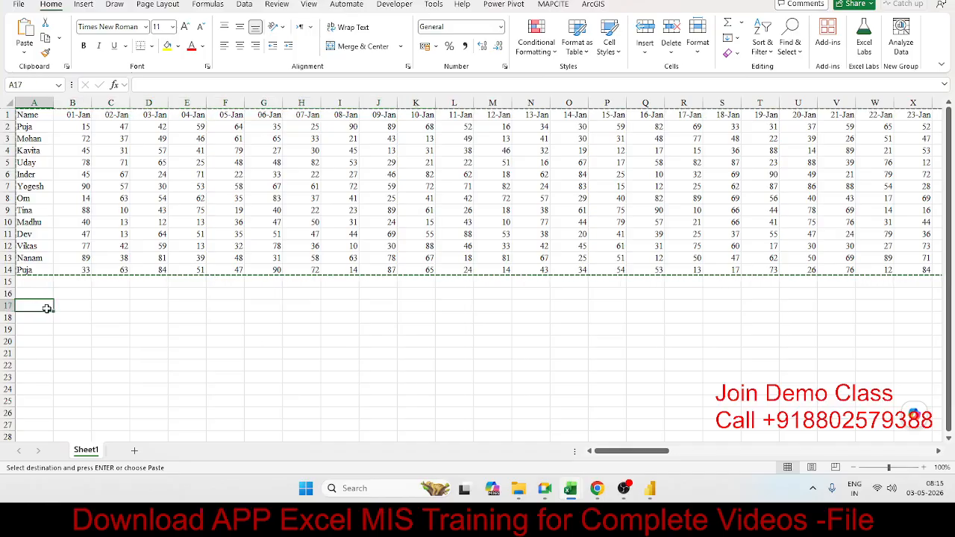
pyautogui.rightClick(47, 308)
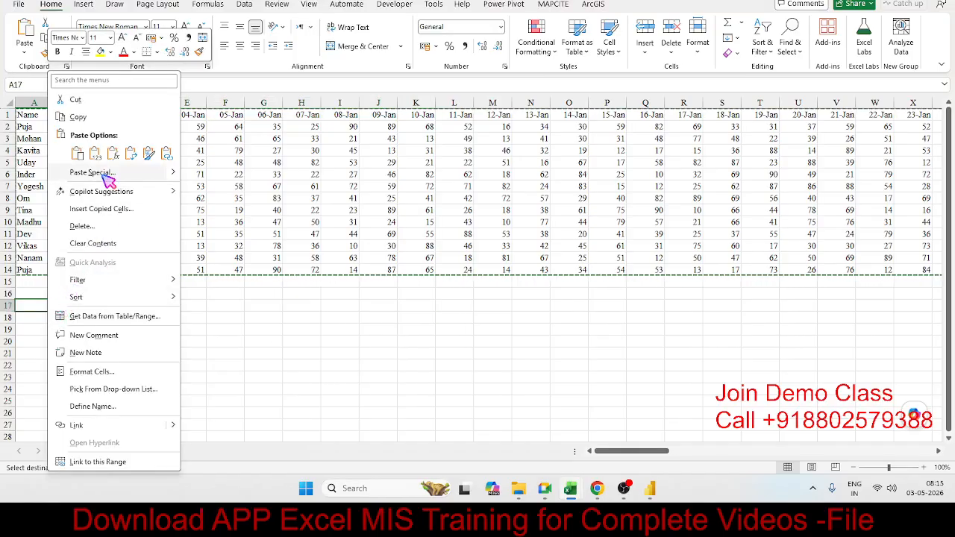
pyautogui.click(360, 344)
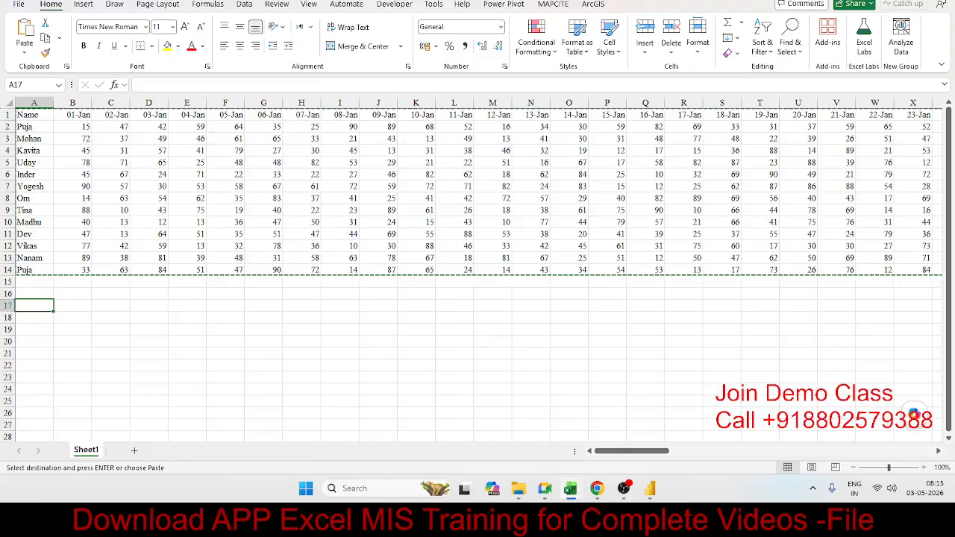
# Close the UNP workbook without keeping the copied data on the clipboard, and return to Power Query Editor.
pyautogui.hotkey('ctrl', 'w')
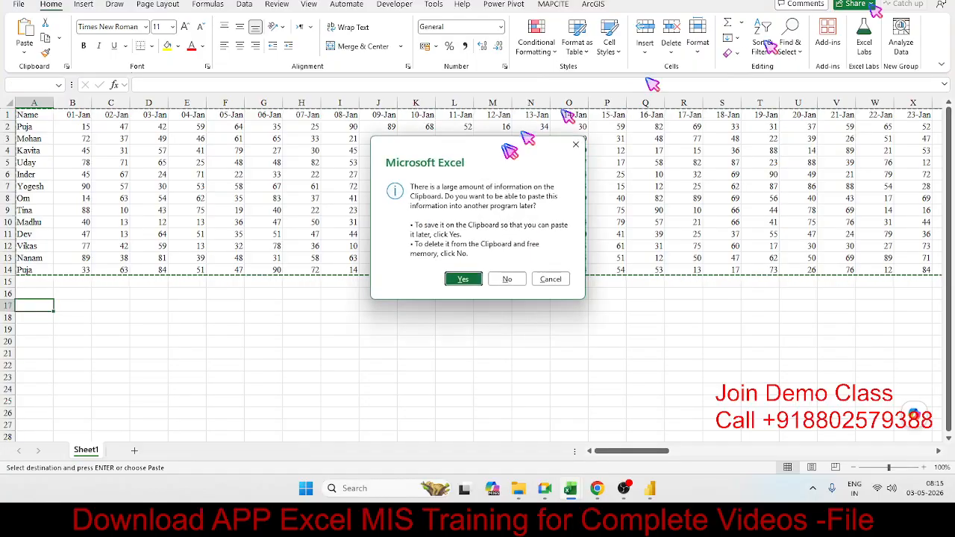
pyautogui.click(503, 275)
pyautogui.hotkey('alt', 'Tab')
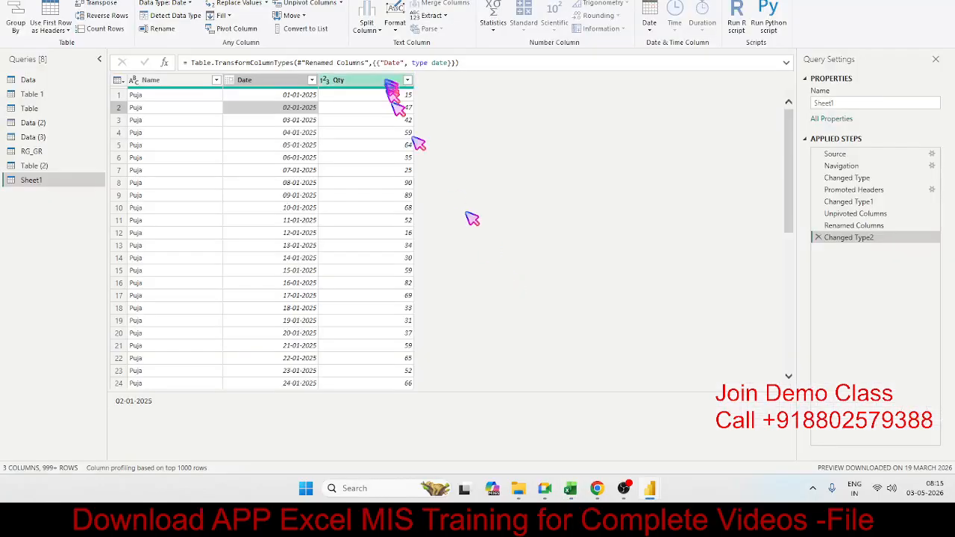
# Look over the text formatting options and the commands for adding columns, transforming data and combining queries.
pyautogui.click(316, 145)
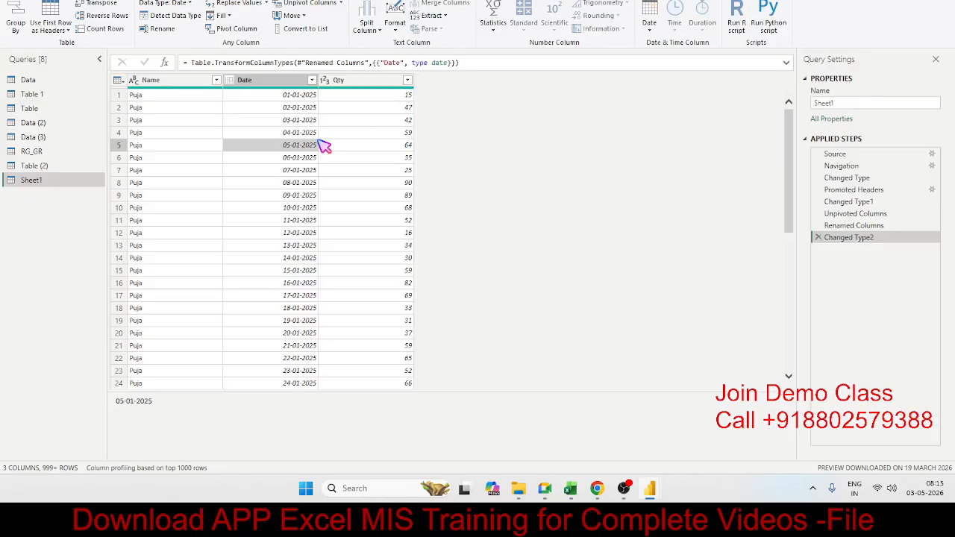
pyautogui.click(396, 31)
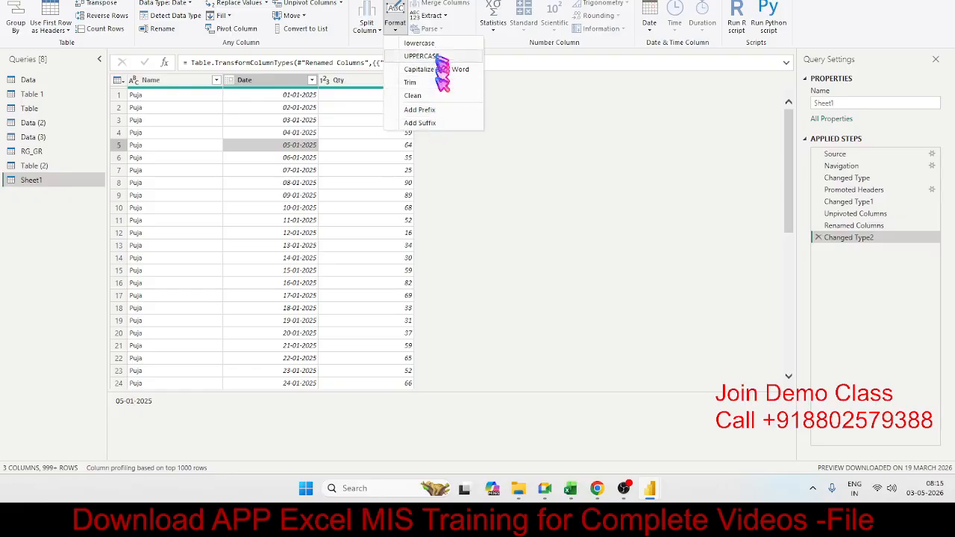
pyautogui.click(328, 121)
pyautogui.click(316, 109)
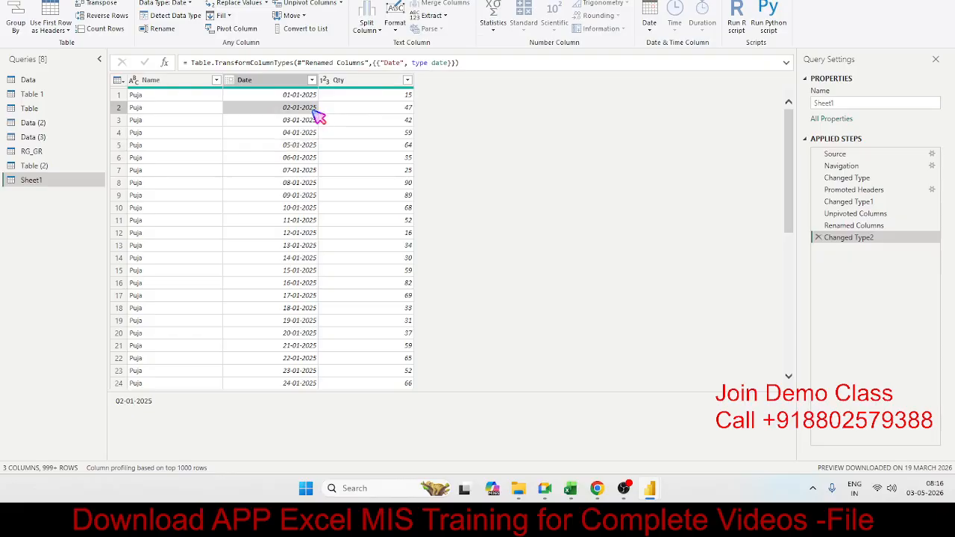
pyautogui.click(136, 97)
pyautogui.click(143, 2)
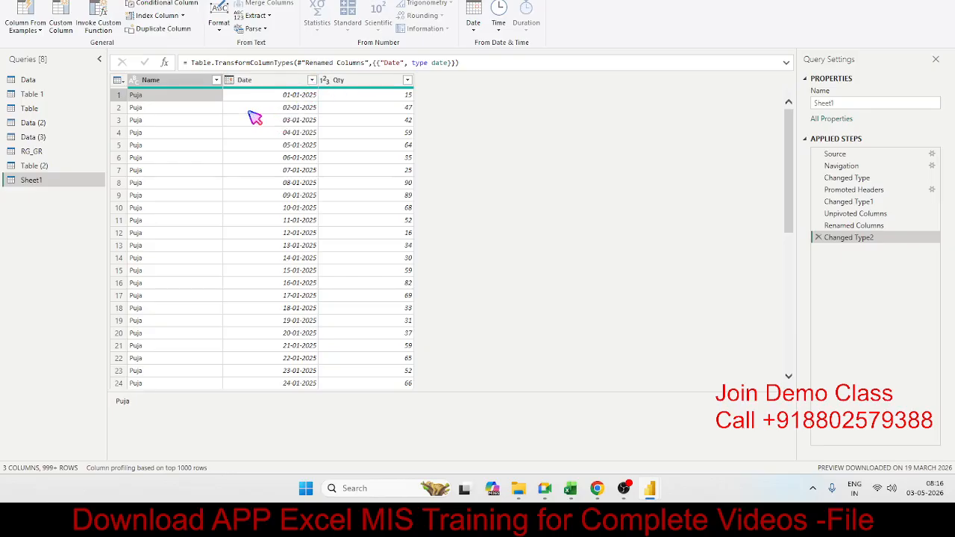
pyautogui.click(100, 2)
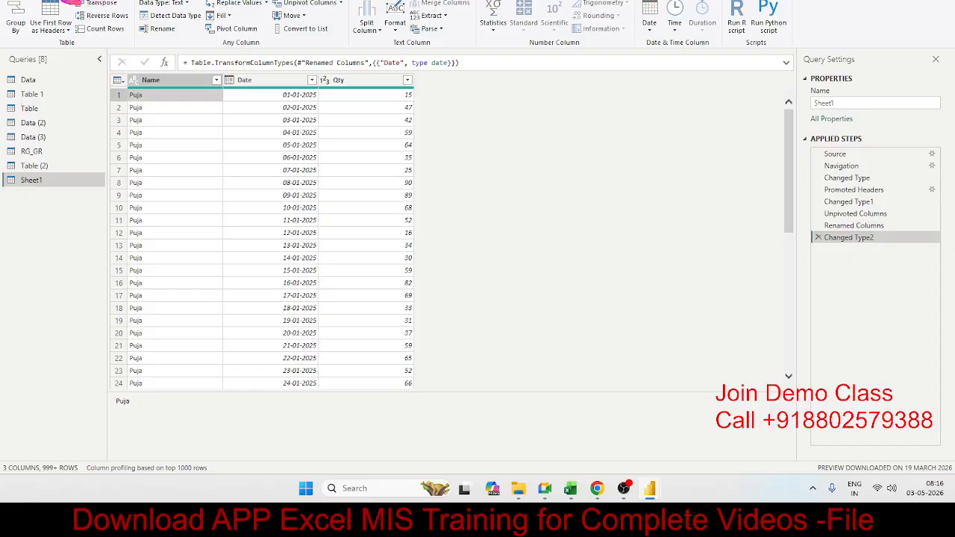
pyautogui.click(65, 2)
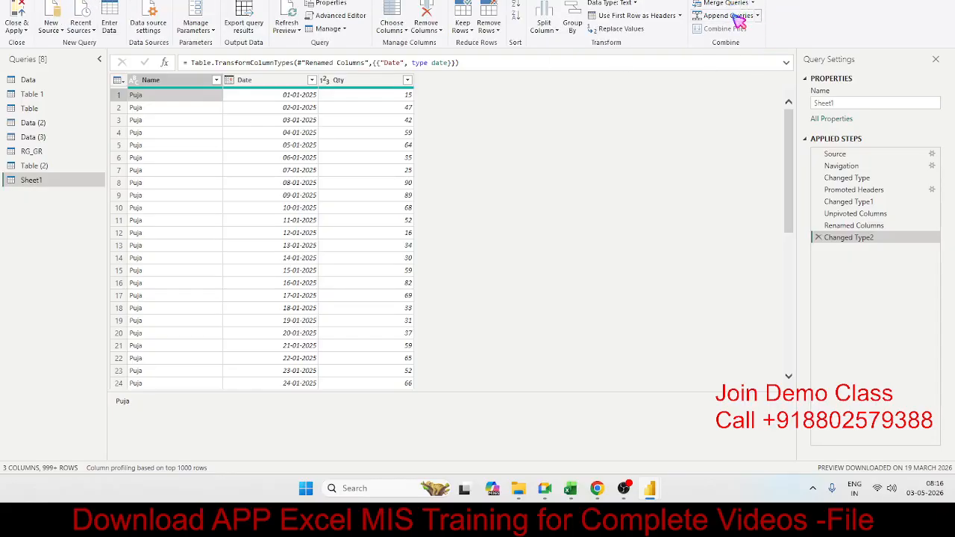